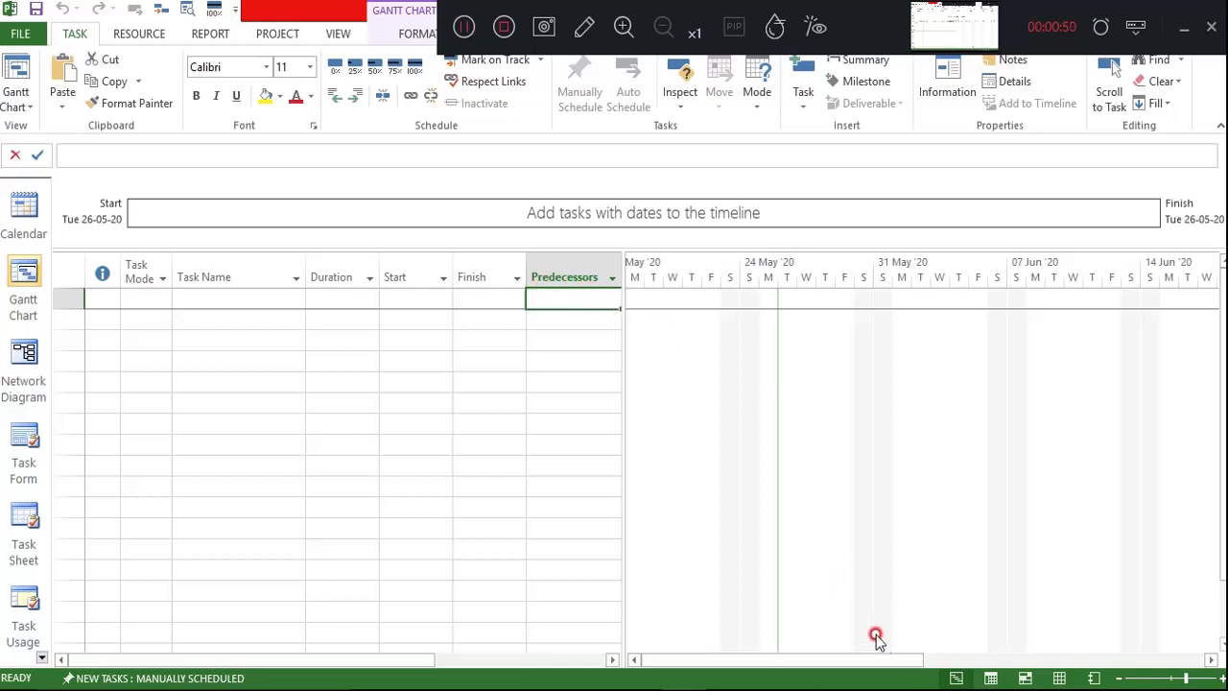
- Open the WBS EXCEL PDF_WORKFILE 1.pdf document and examine its task names, durations, predecessors and WBS codes on both pages
mouse_move(812, 688)
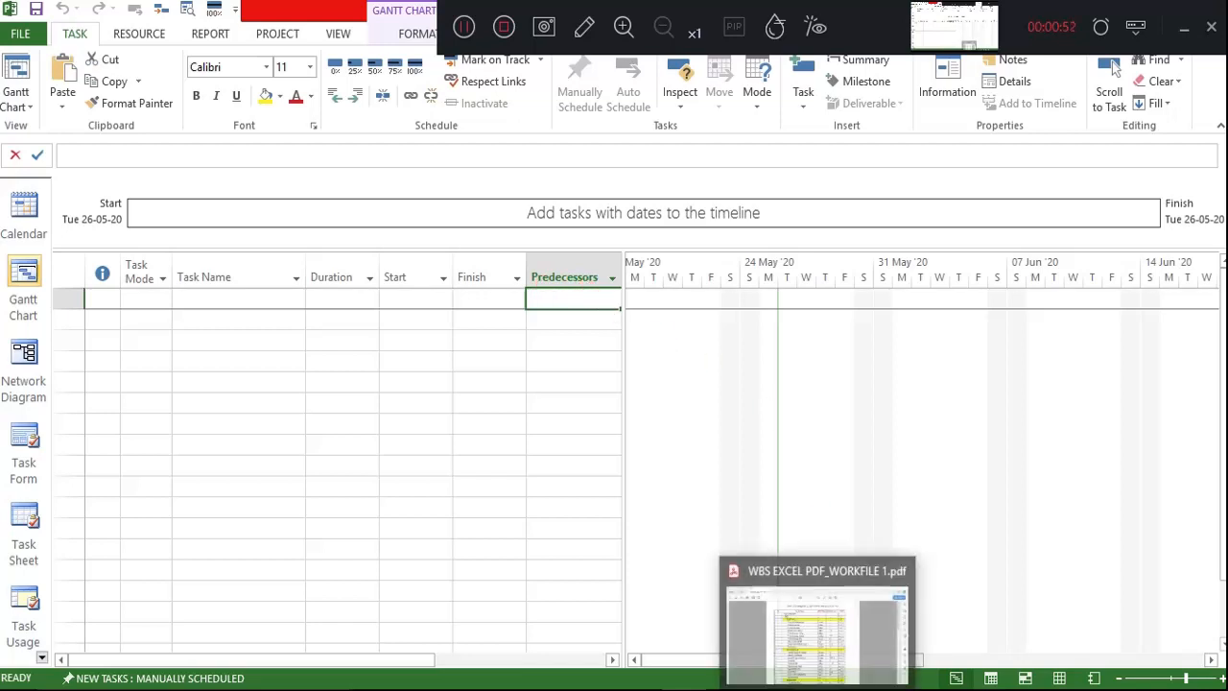
left_click(817, 635)
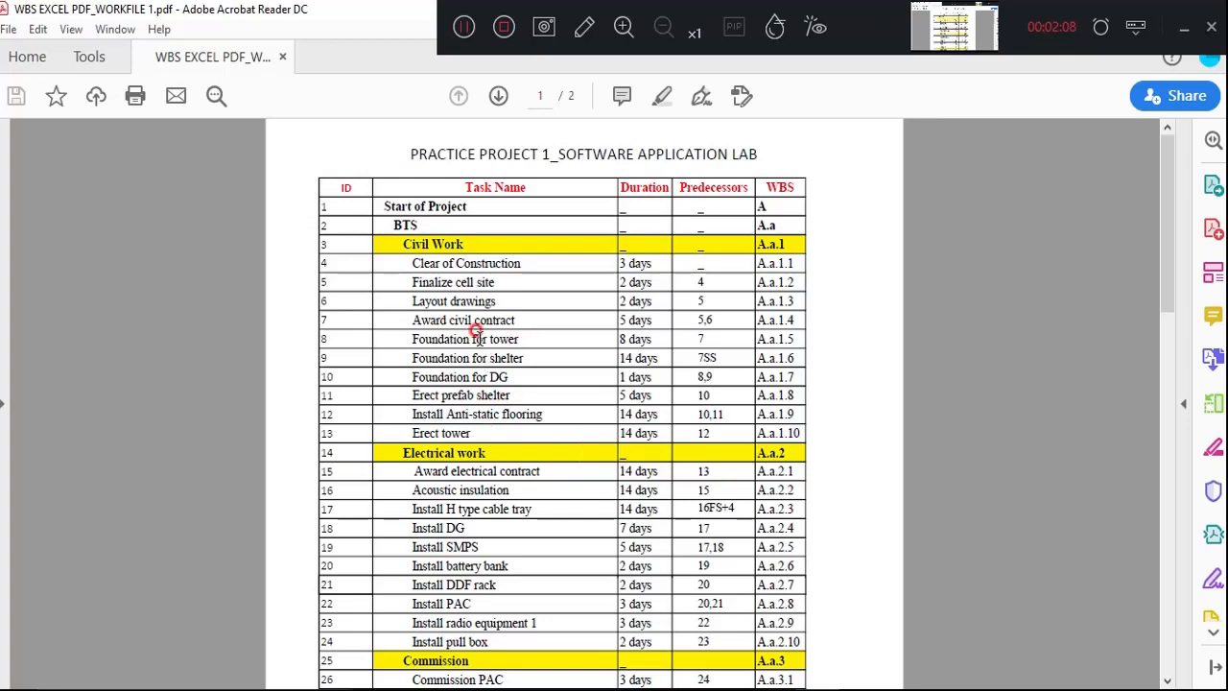
scroll(444, 382, "down", 1)
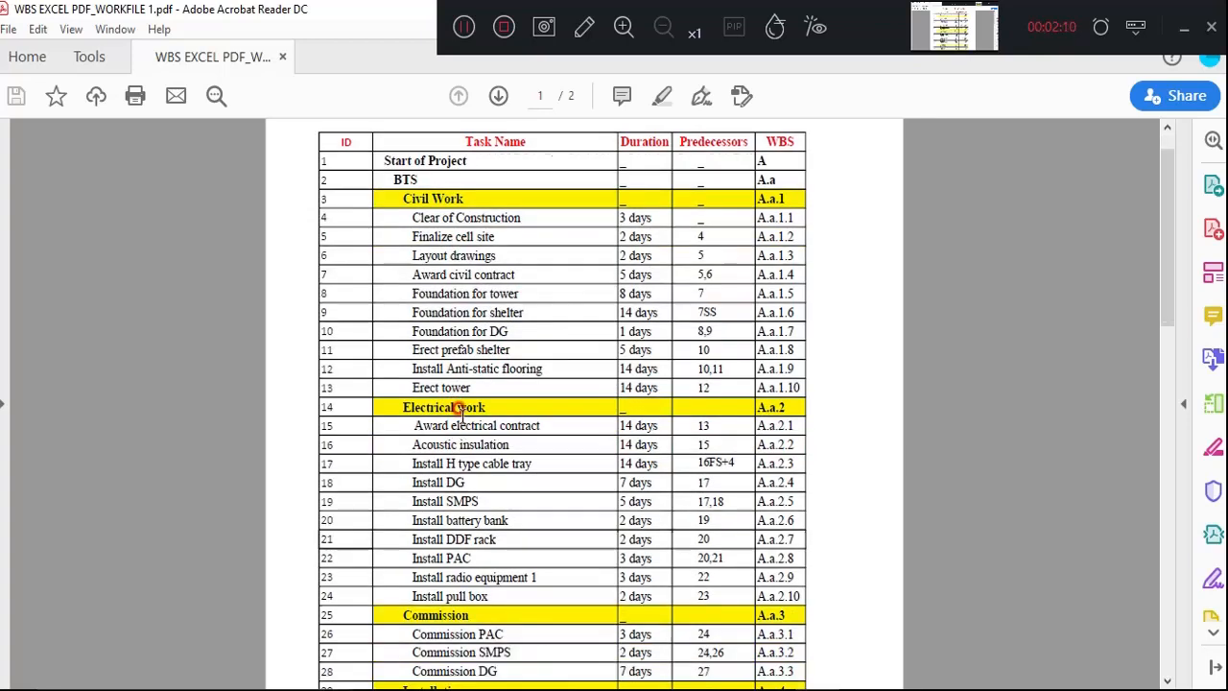
scroll(457, 408, "down", 6)
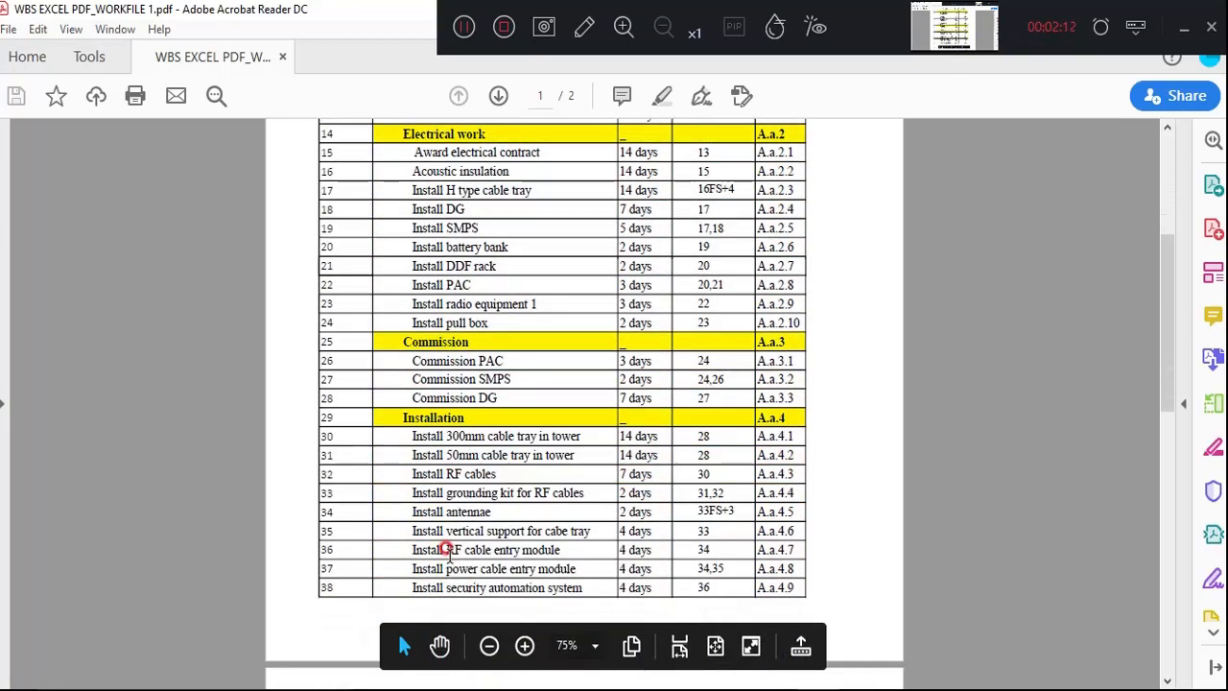
scroll(447, 550, "down", 8)
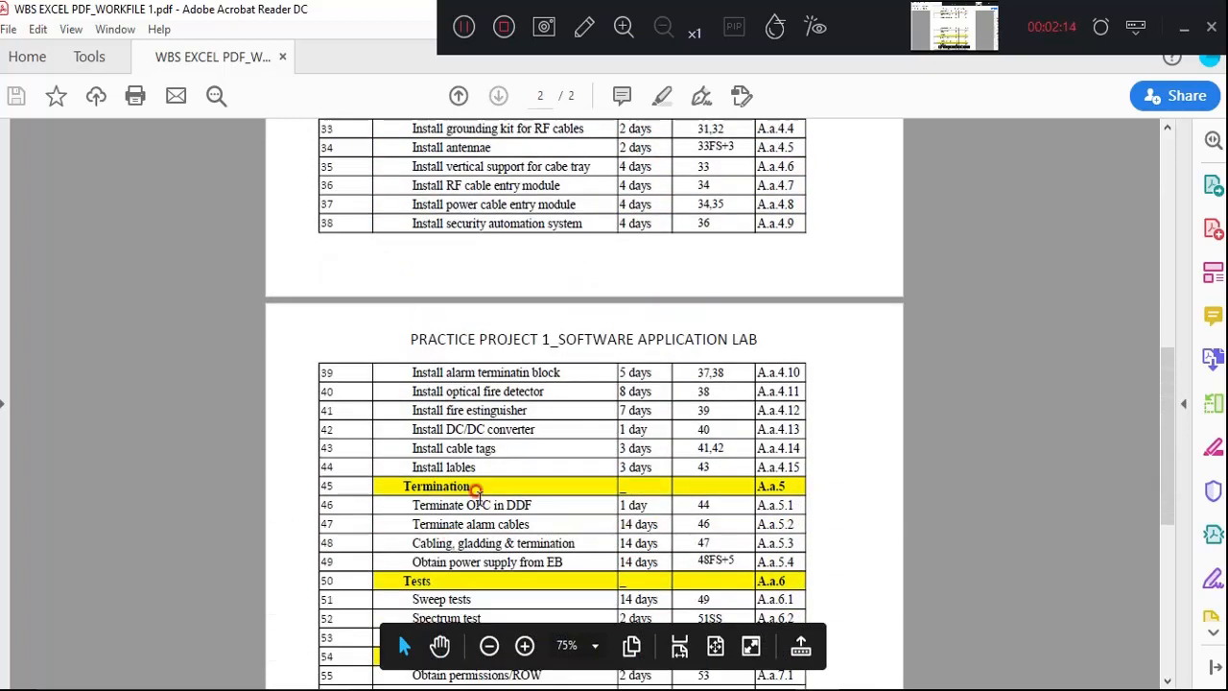
scroll(473, 489, "down", 2)
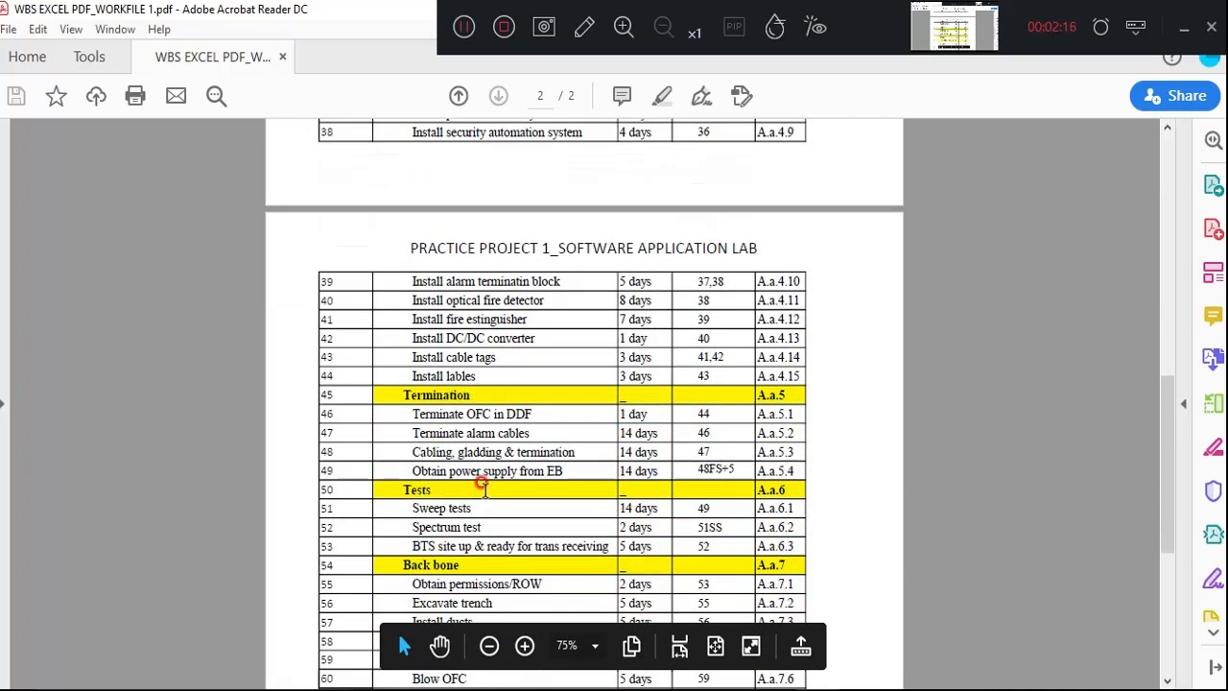
scroll(484, 489, "down", 4)
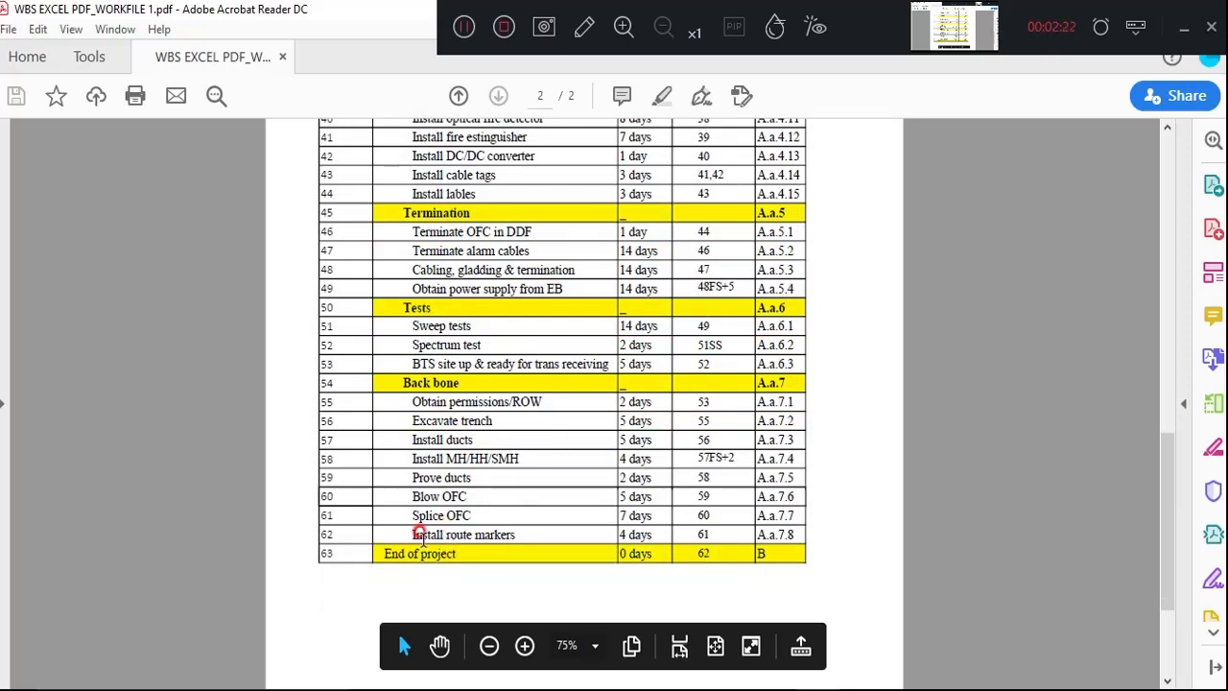
scroll(419, 535, "up", 2)
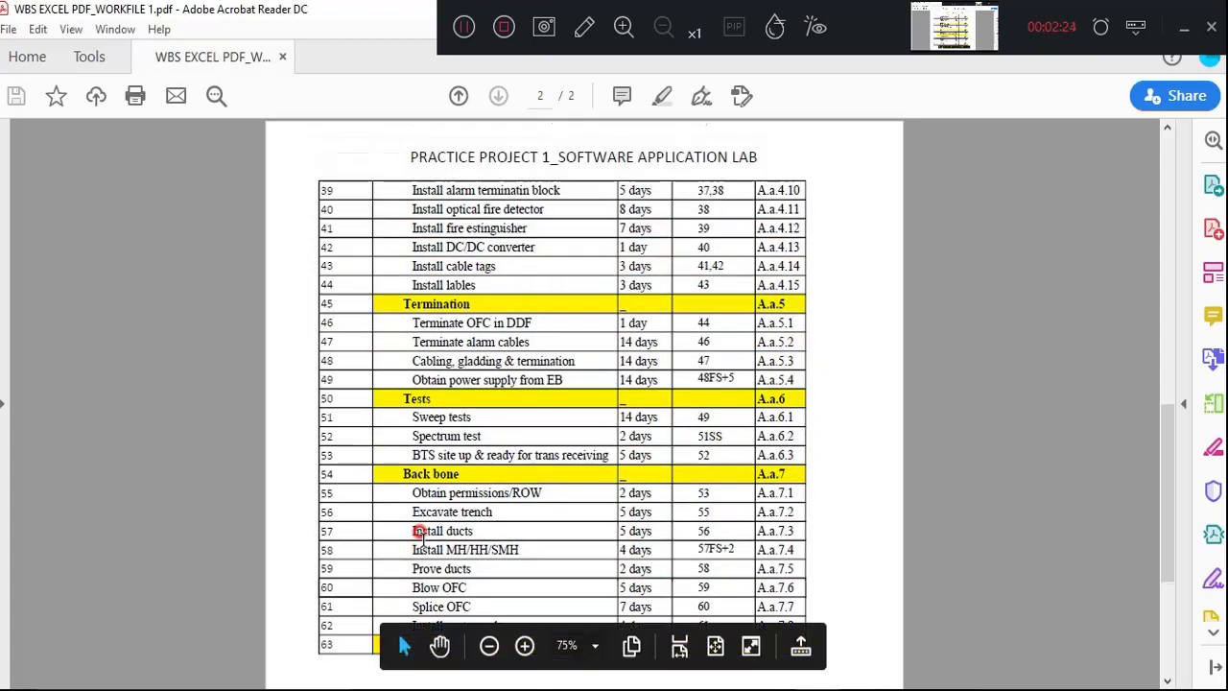
scroll(420, 534, "up", 18)
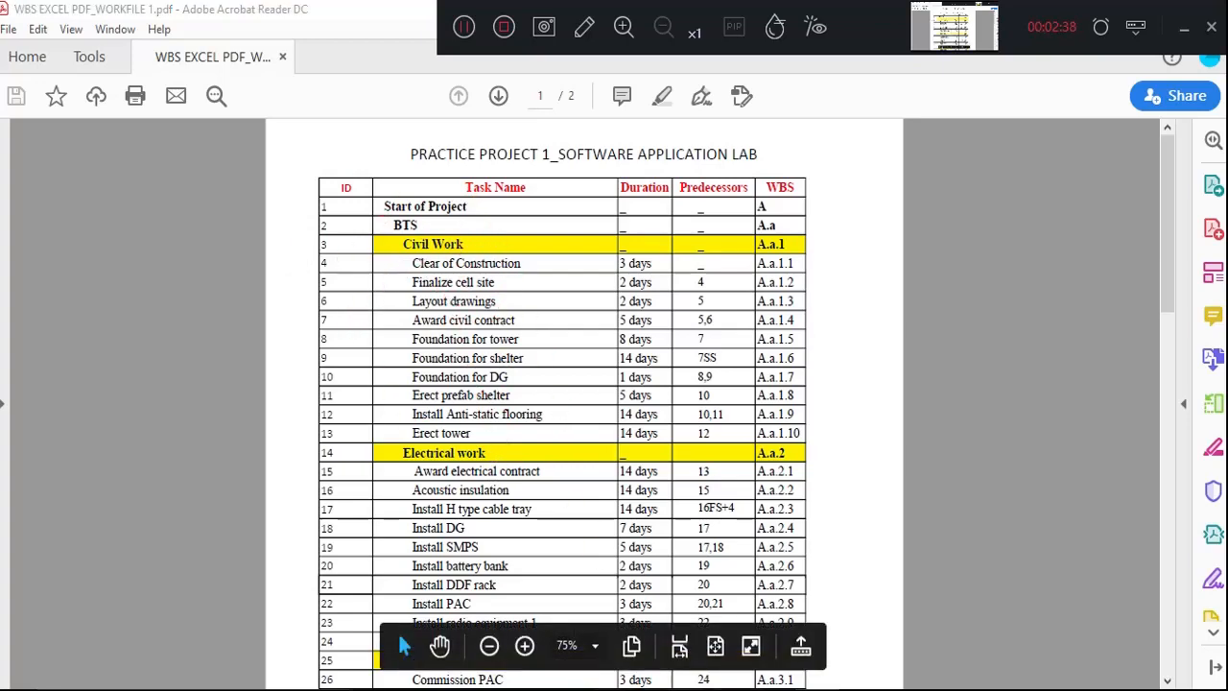
key("alt+Tab")
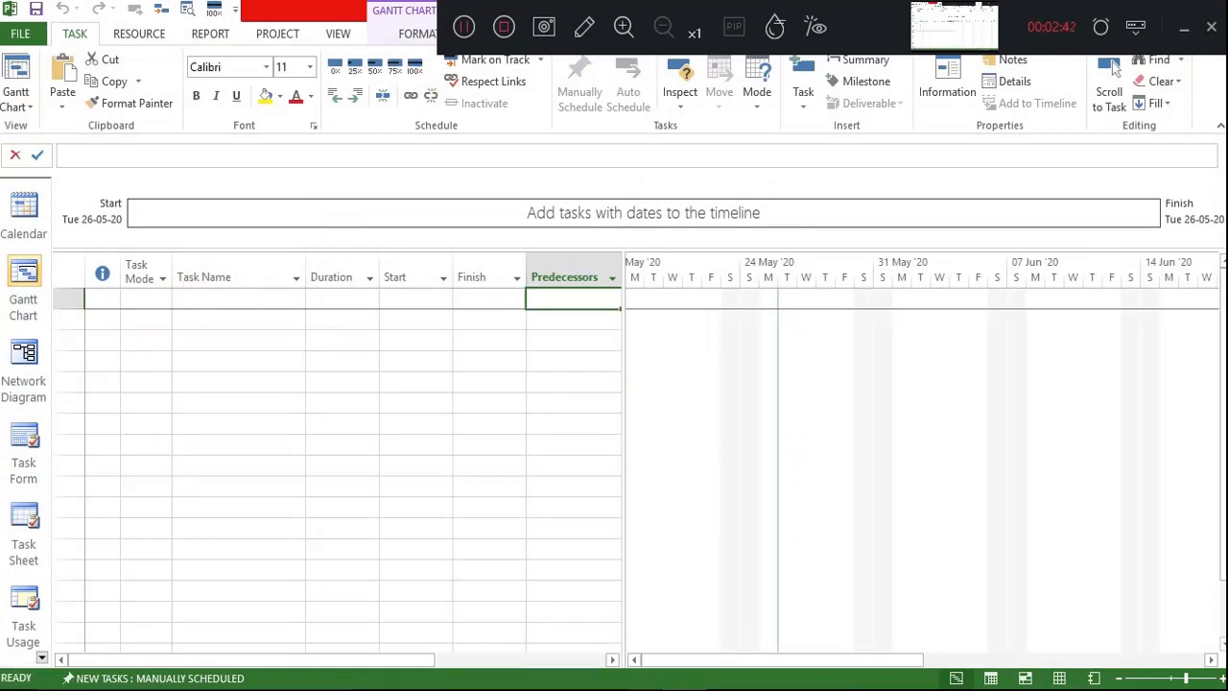
mouse_move(683, 687)
left_click(814, 686)
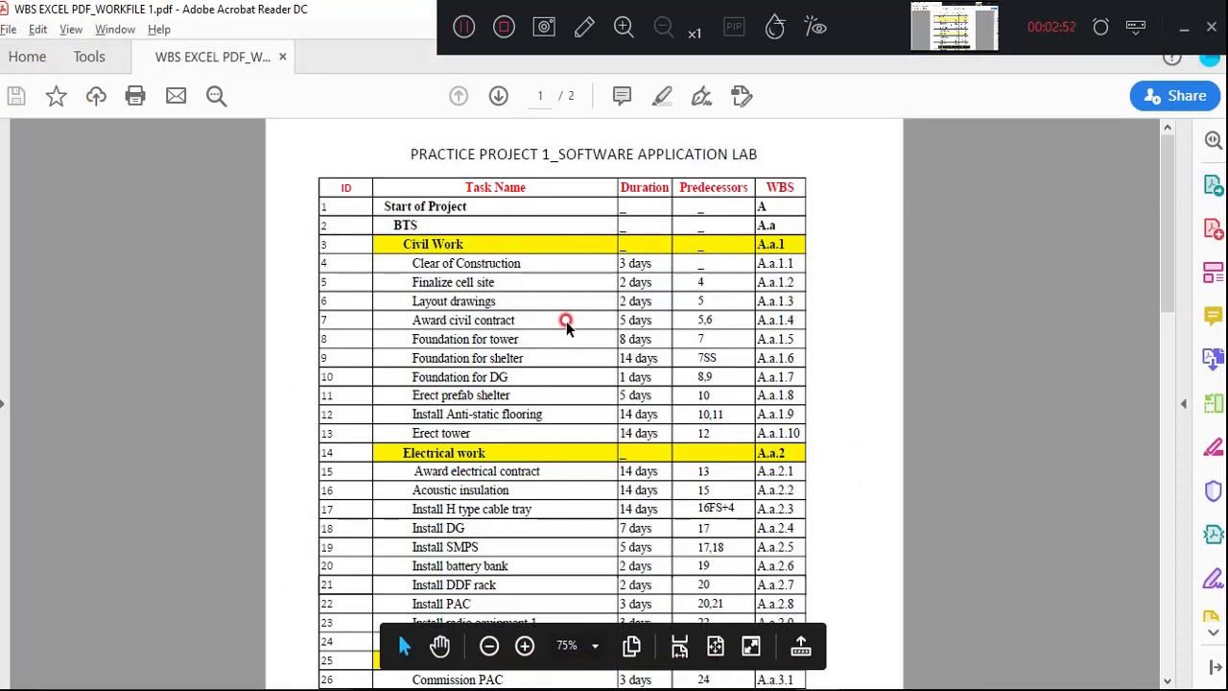
- Switch to Microsoft Project and add "start of the project" and "BTS" as the first two task names
key("alt+Tab")
left_click(199, 295)
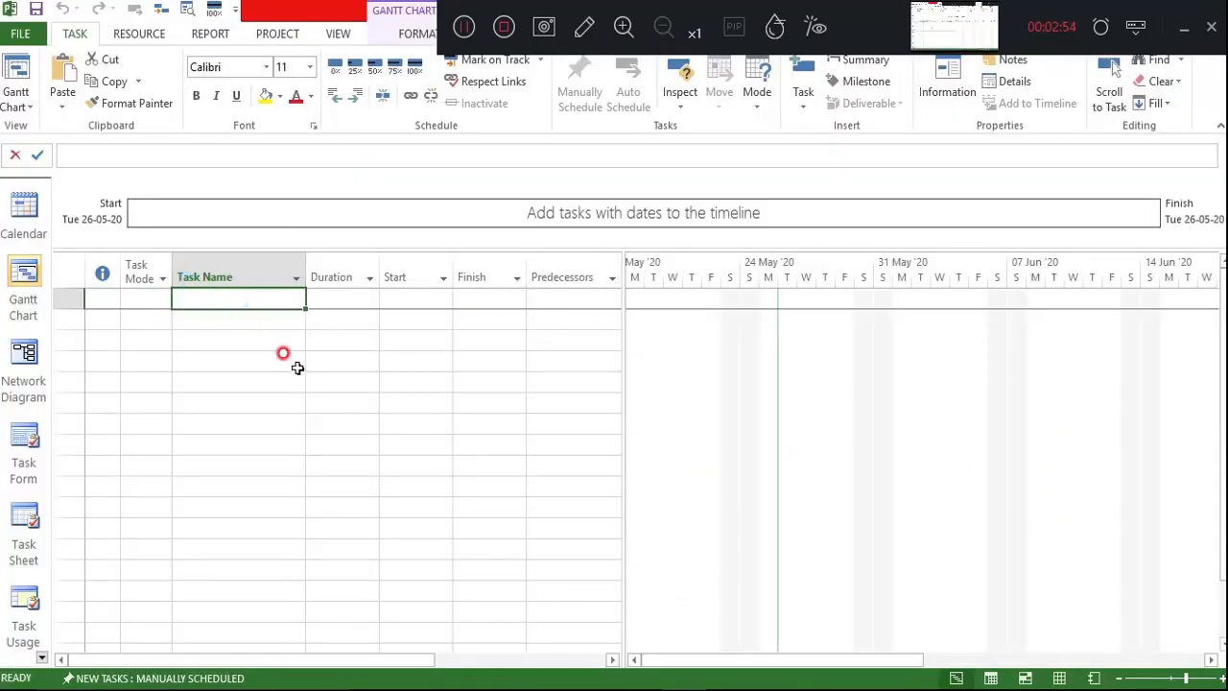
type("sts")
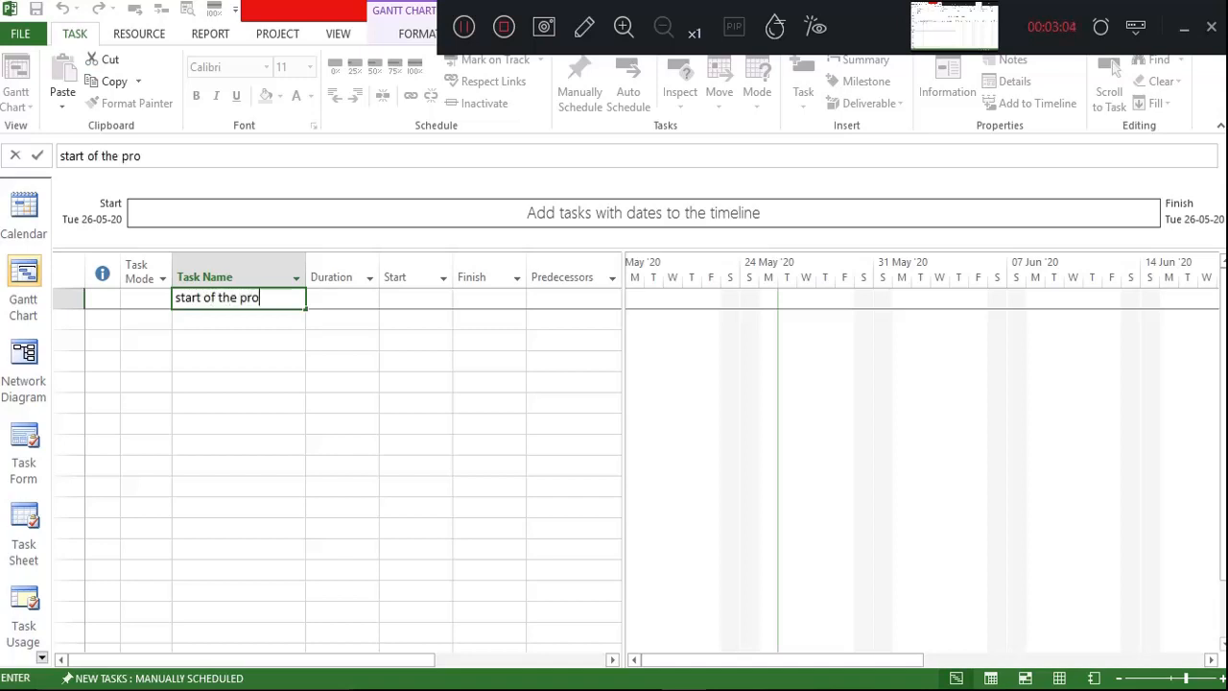
left_click(283, 353)
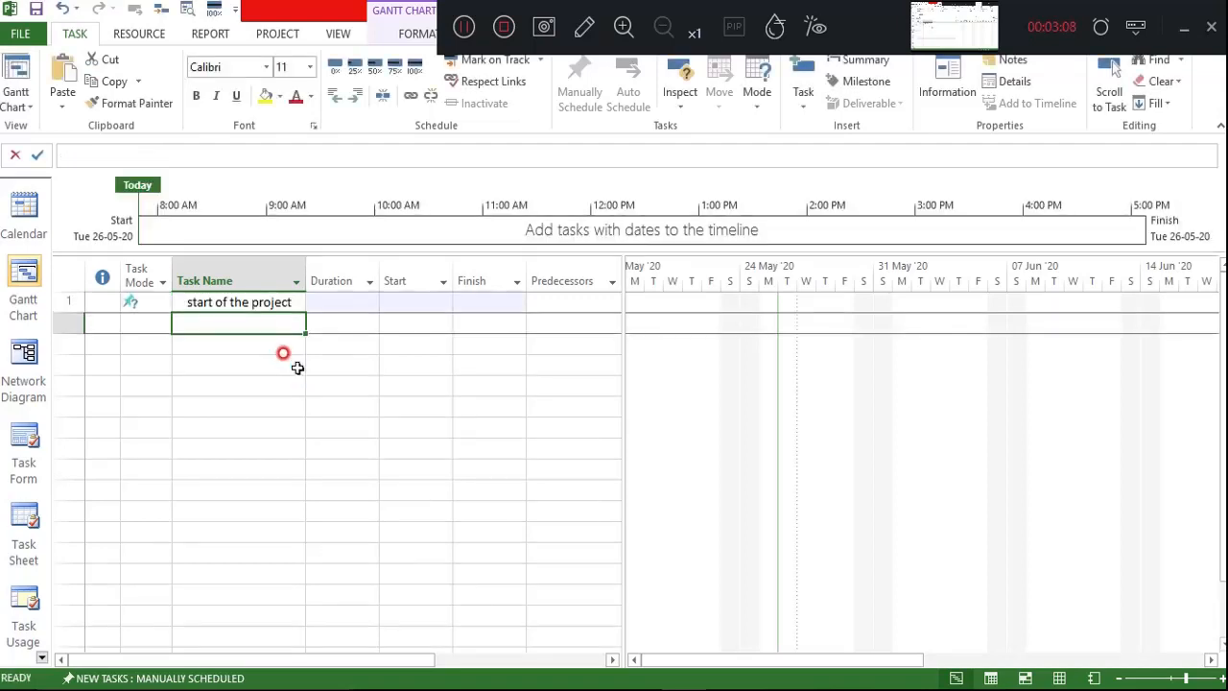
type("BT")
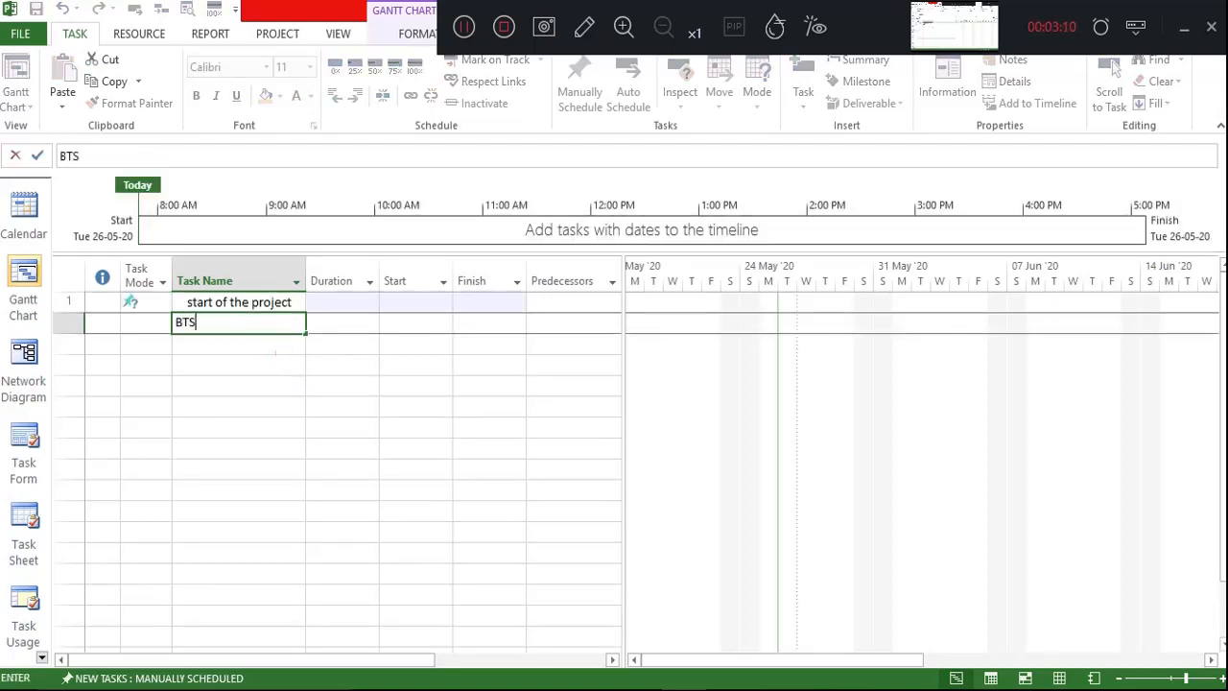
type("S")
left_click(283, 353)
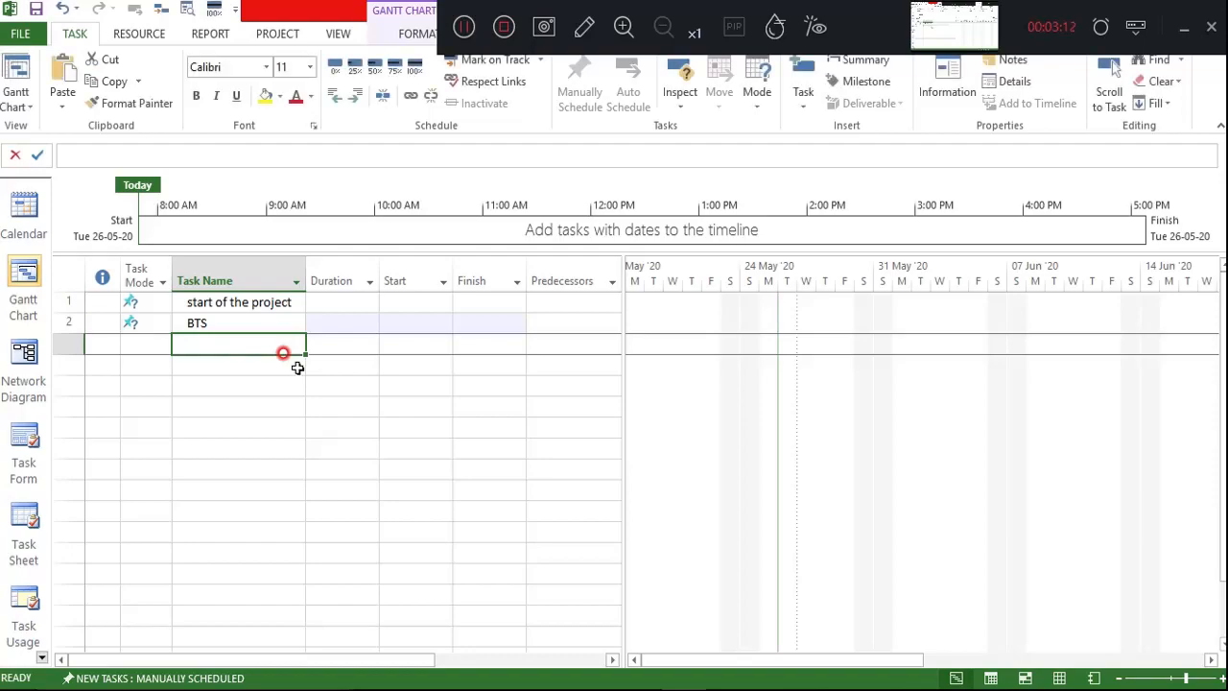
- Check the next task name in the WBS PDF and add "civil work" as the third task
key("alt+Tab")
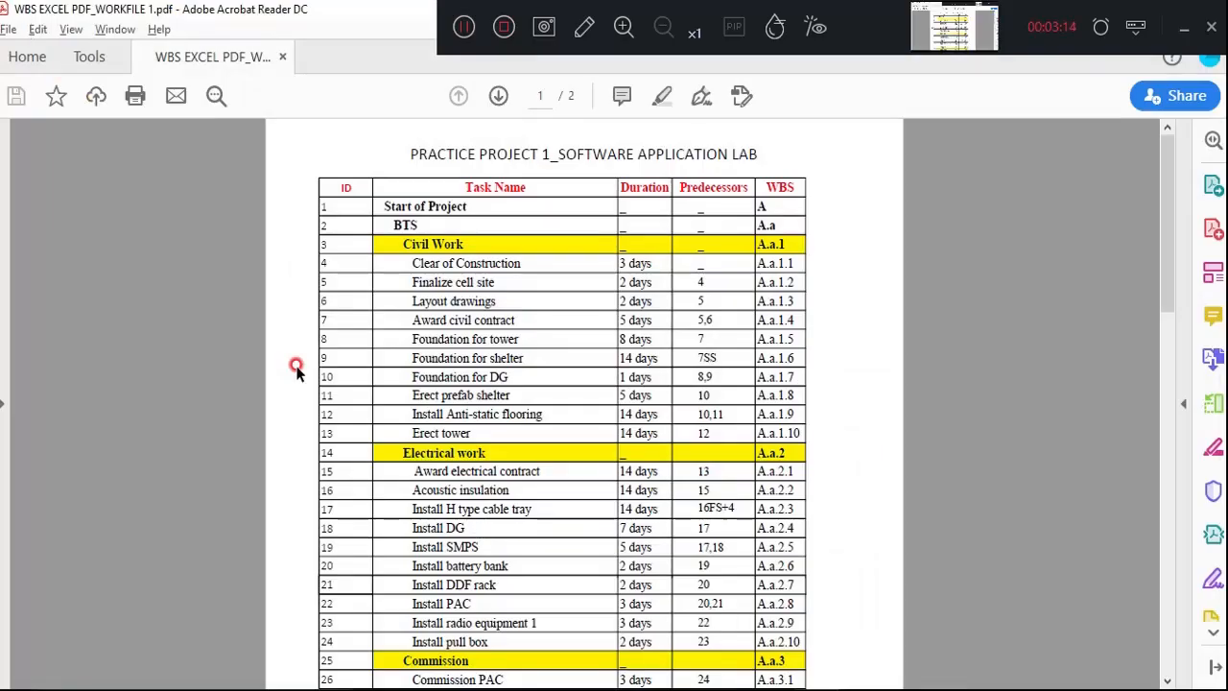
key("alt+Tab")
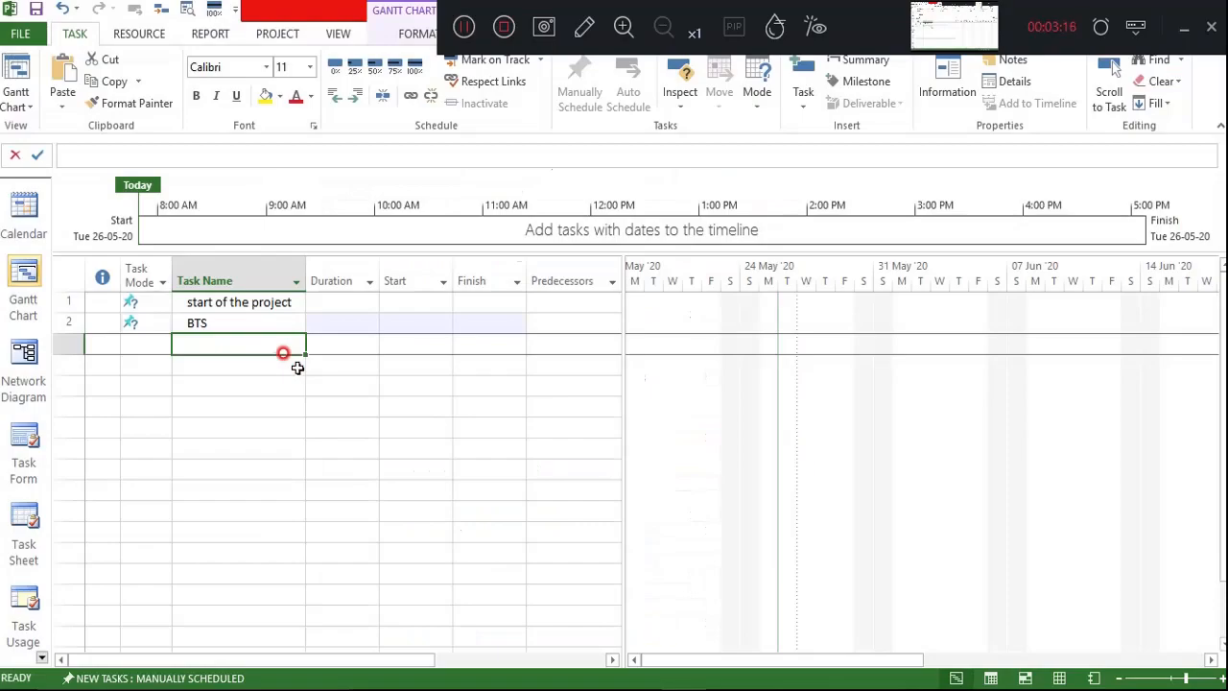
type("civ")
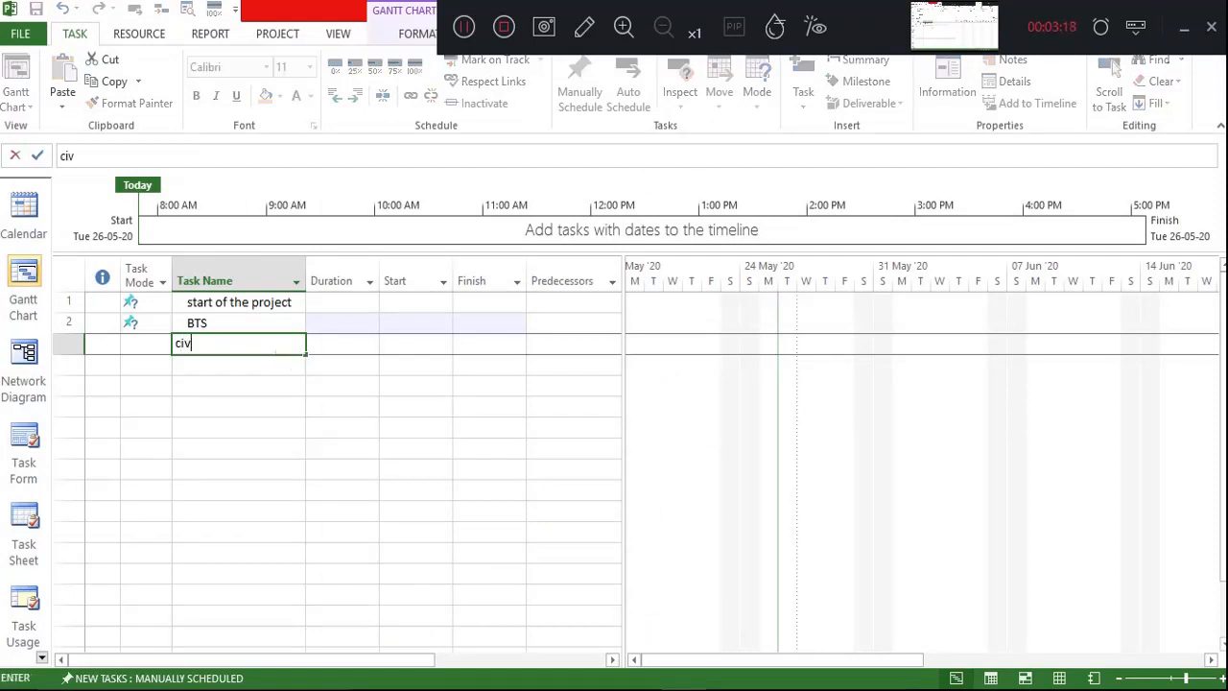
type("il work")
key("Return")
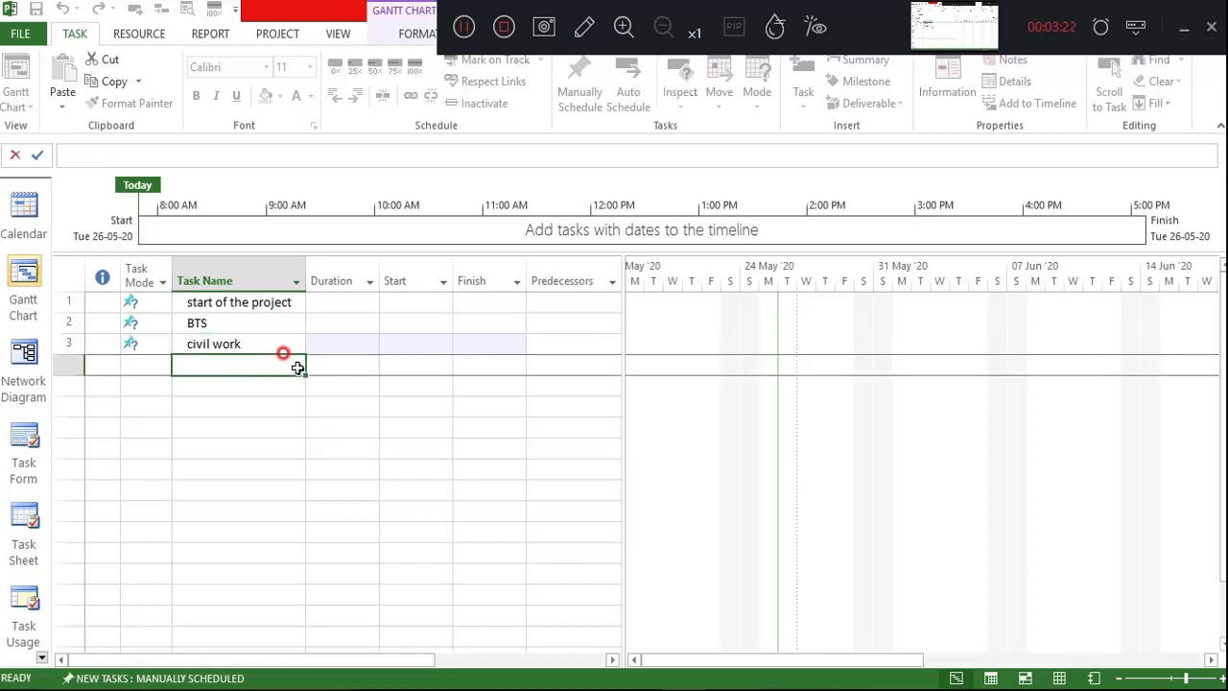
- Add "clearing of construction" as the fourth task, checking its wording against the WBS PDF
type("clearing of")
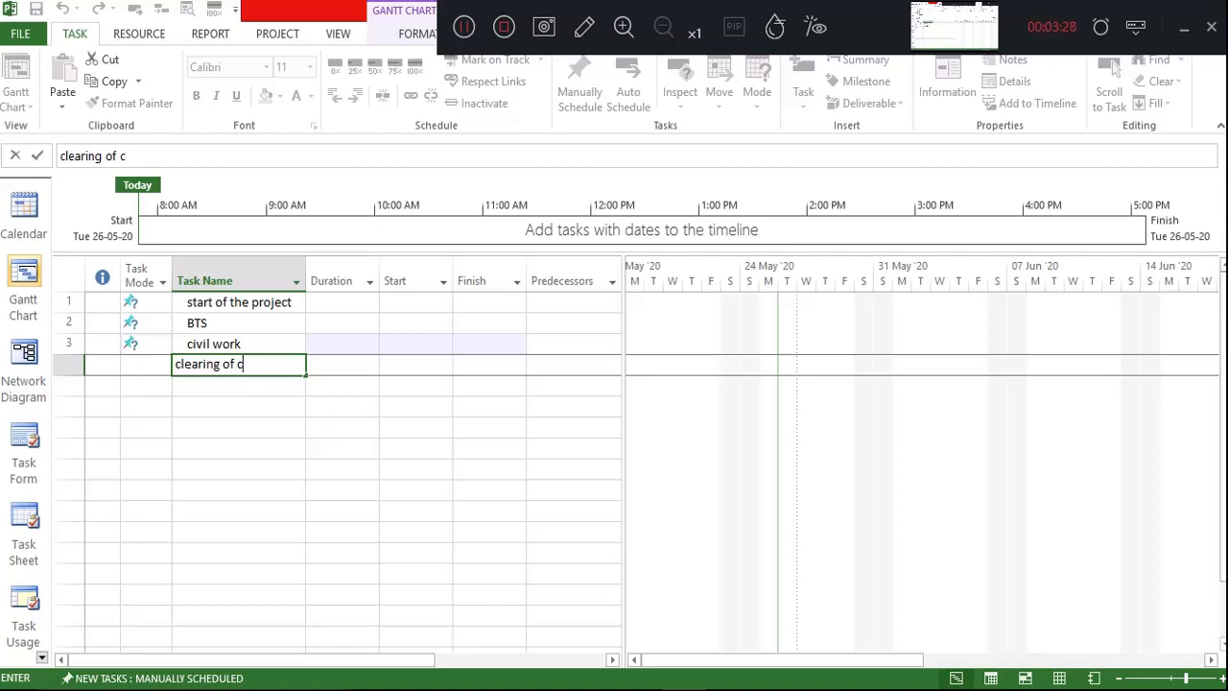
key("alt+Tab")
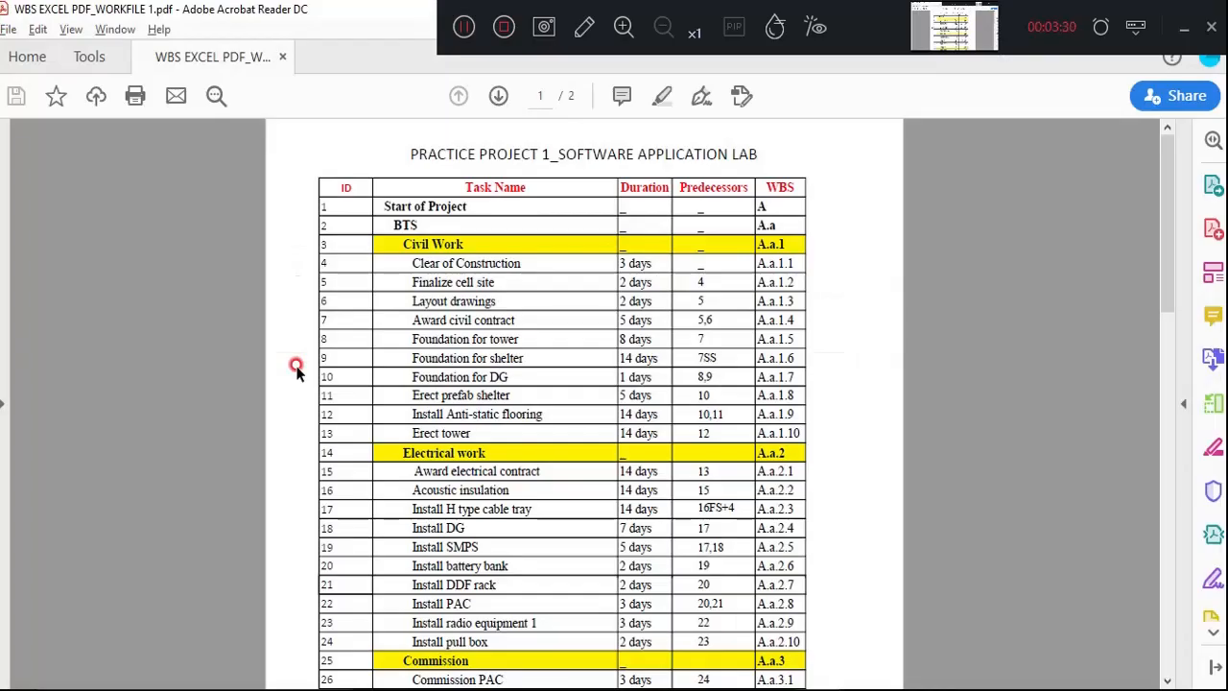
key("alt+Tab")
key("alt+Tab")
key("alt+Tab")
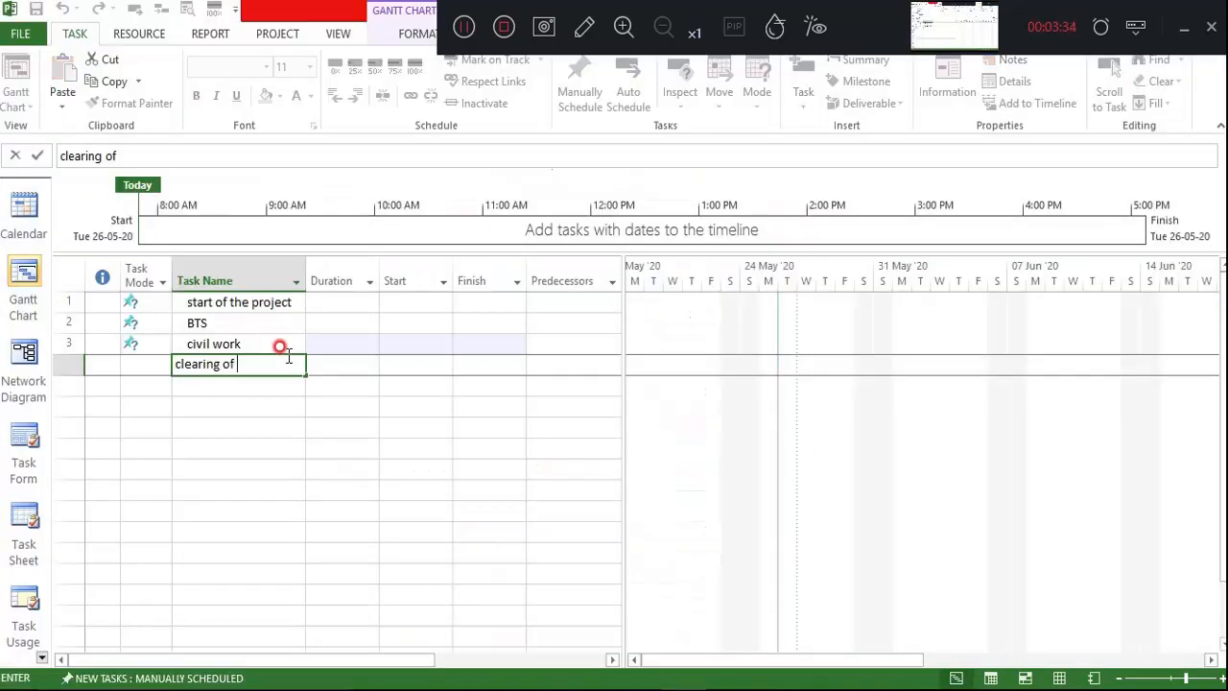
type("construction")
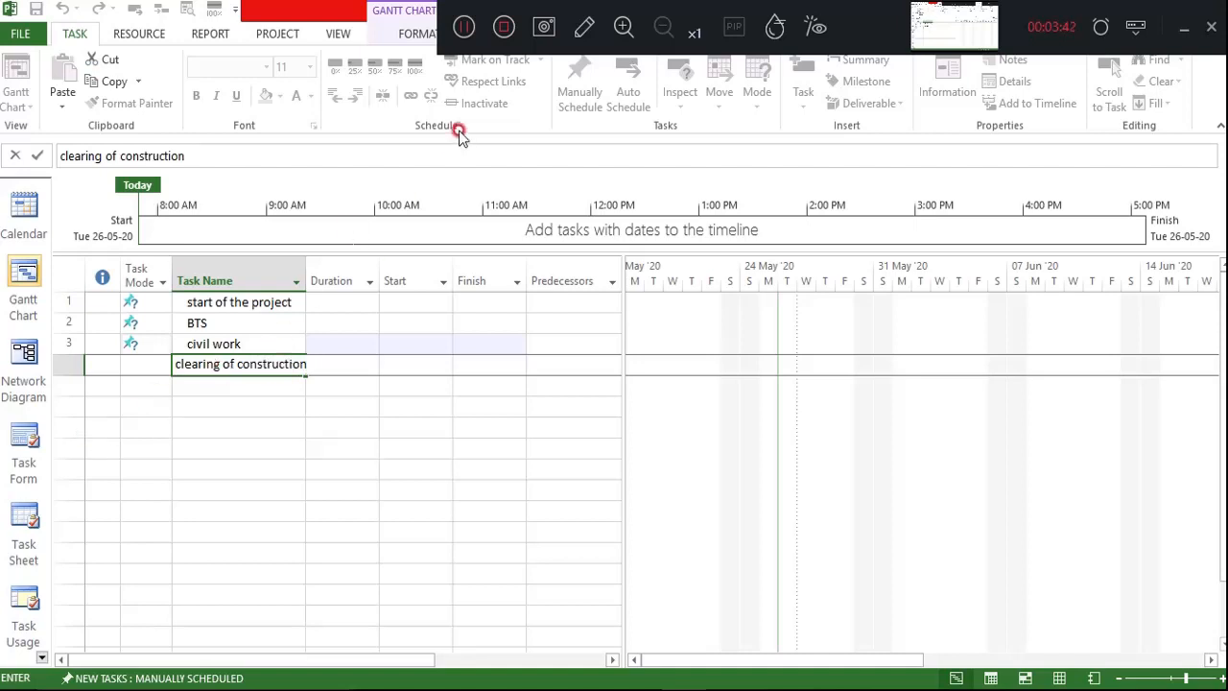
key("Return")
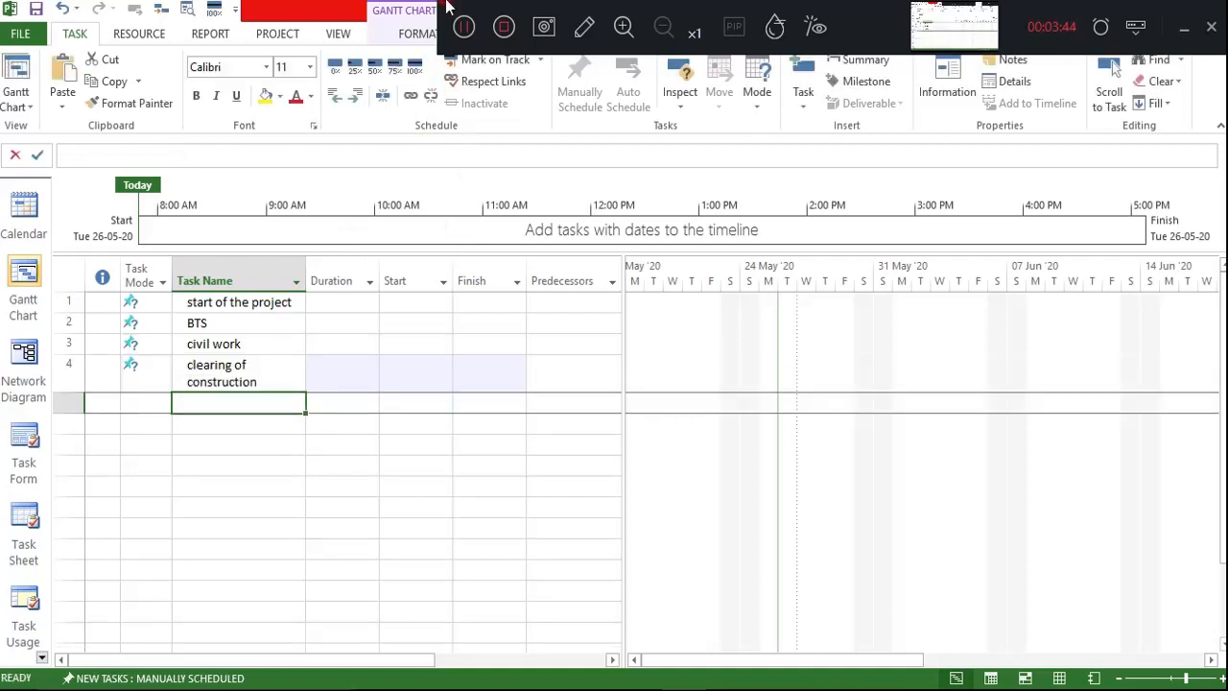
- Look through the schedule's full task list and examine the durations and highlighted summary rows in the WBS PDF
left_click(464, 28)
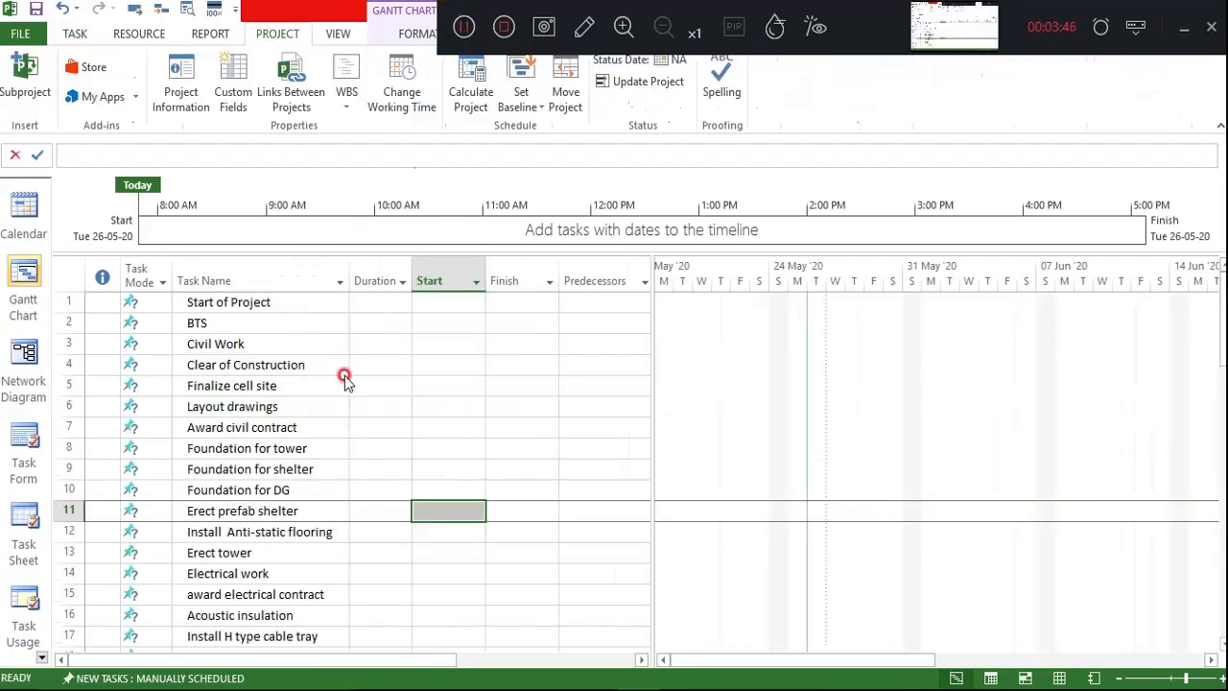
scroll(263, 346, "down", 4)
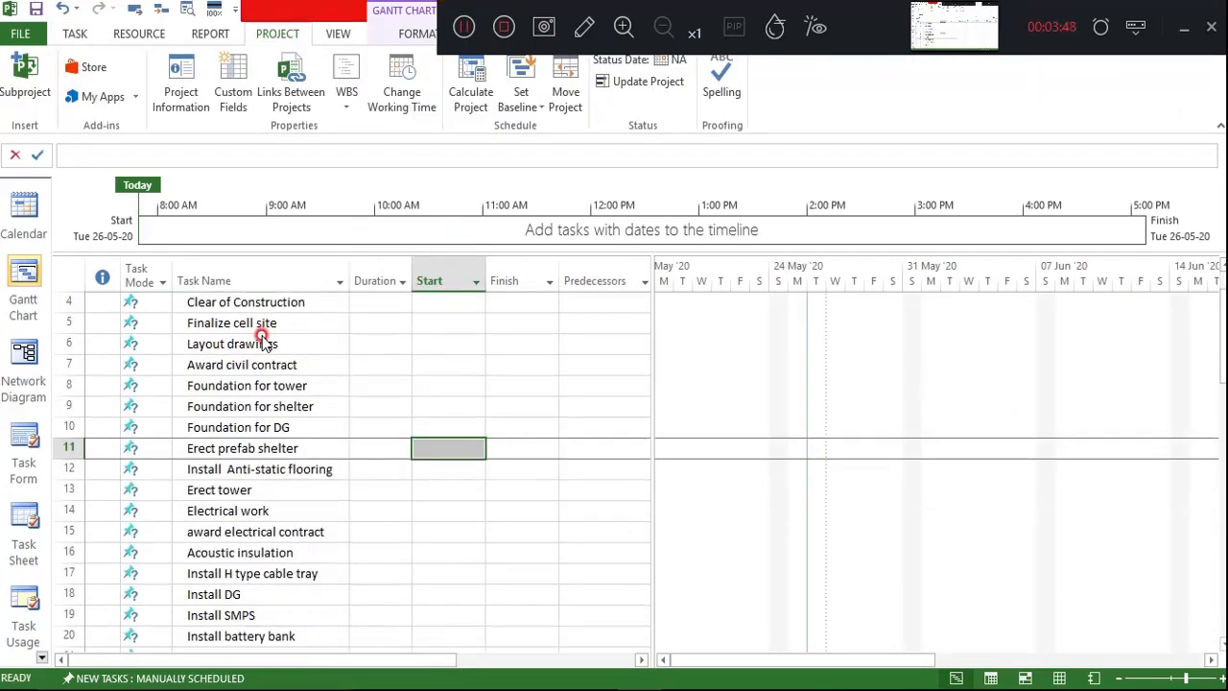
scroll(263, 346, "up", 3)
scroll(263, 347, "up", 1)
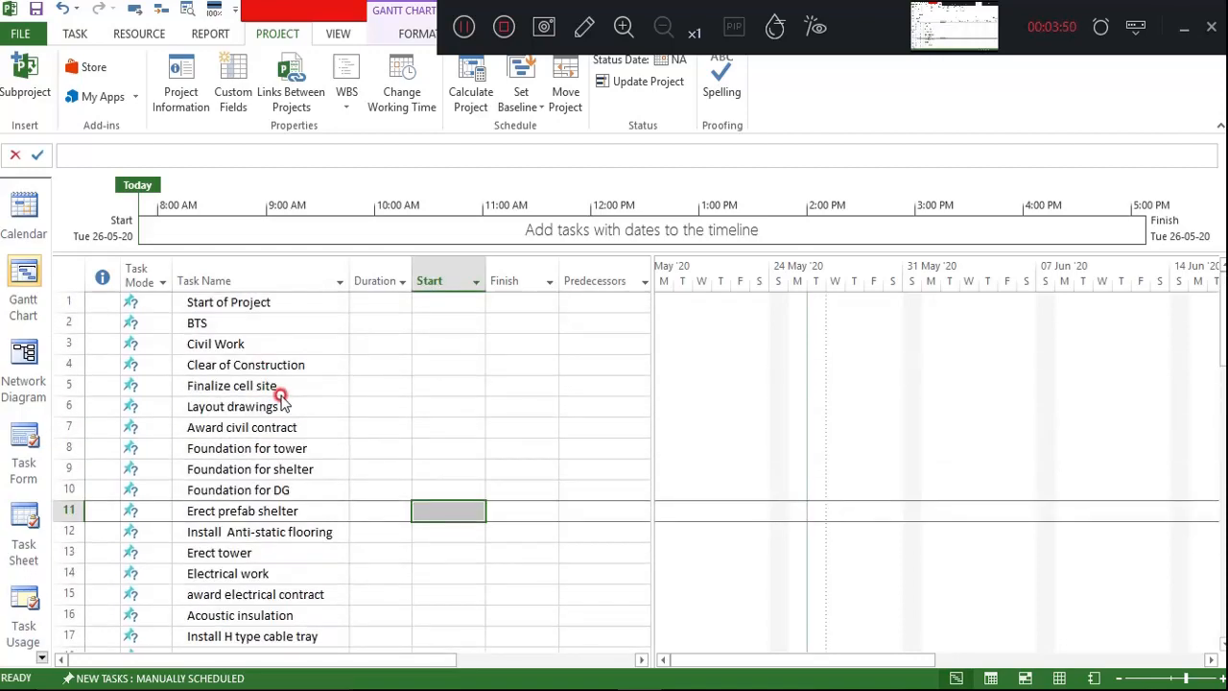
left_click(281, 395)
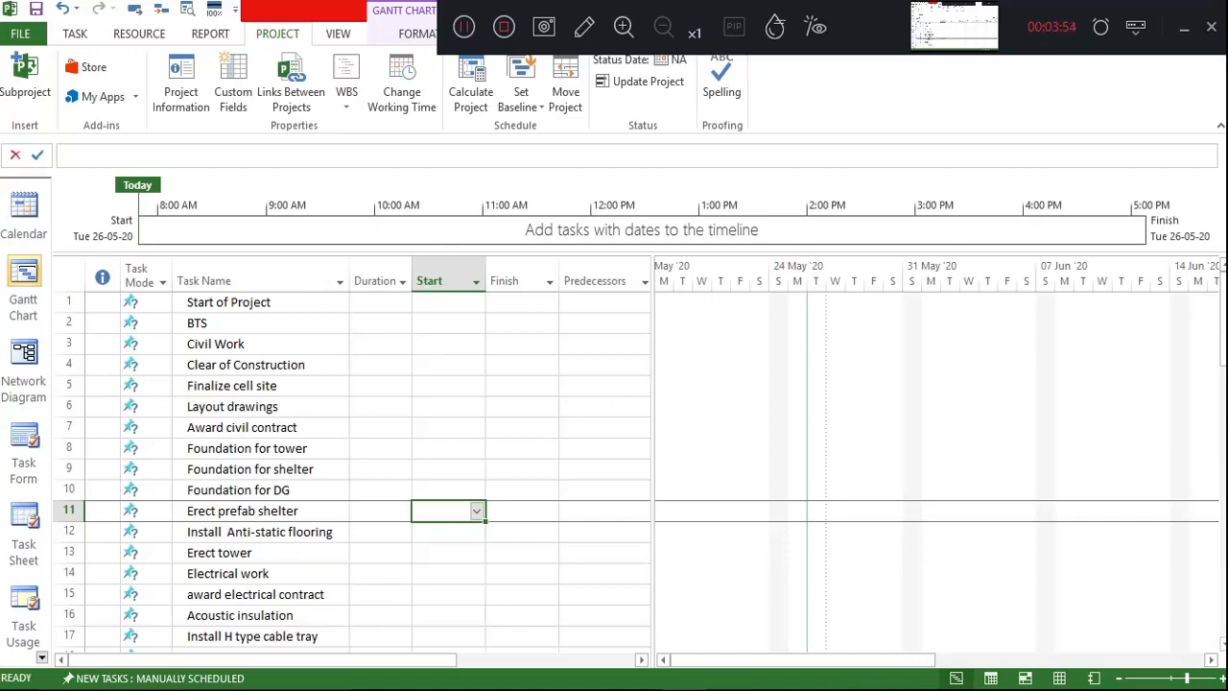
left_click(801, 653)
left_click(506, 242)
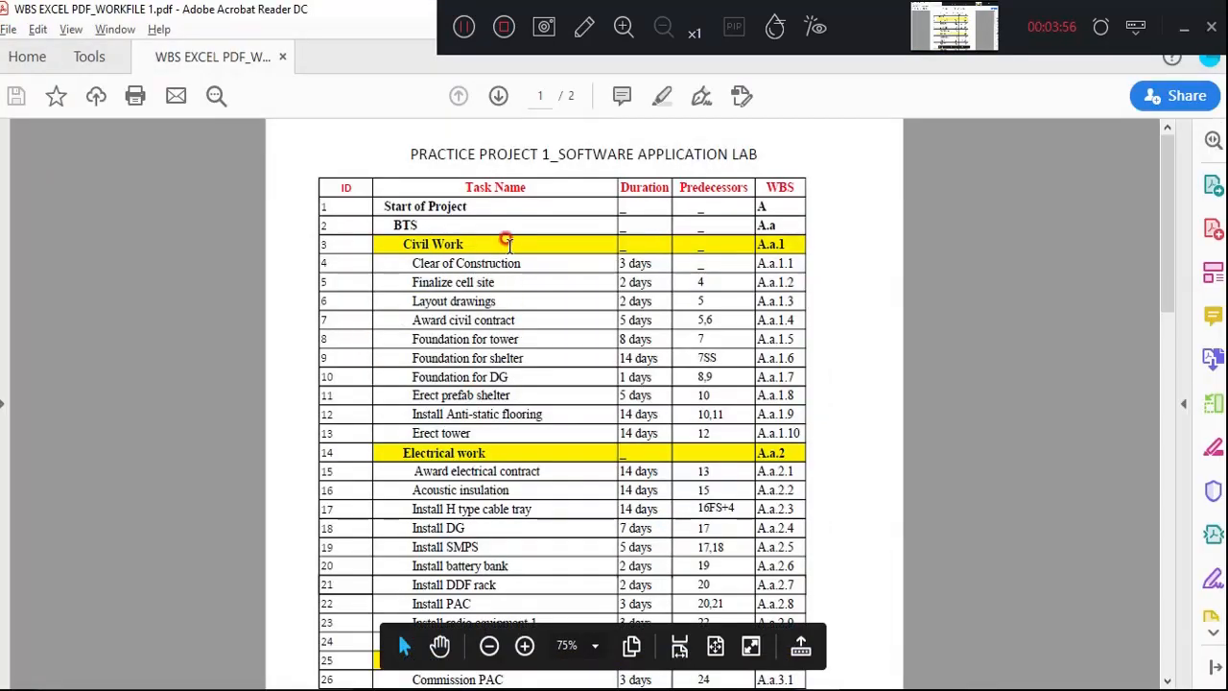
scroll(501, 288, "down", 10)
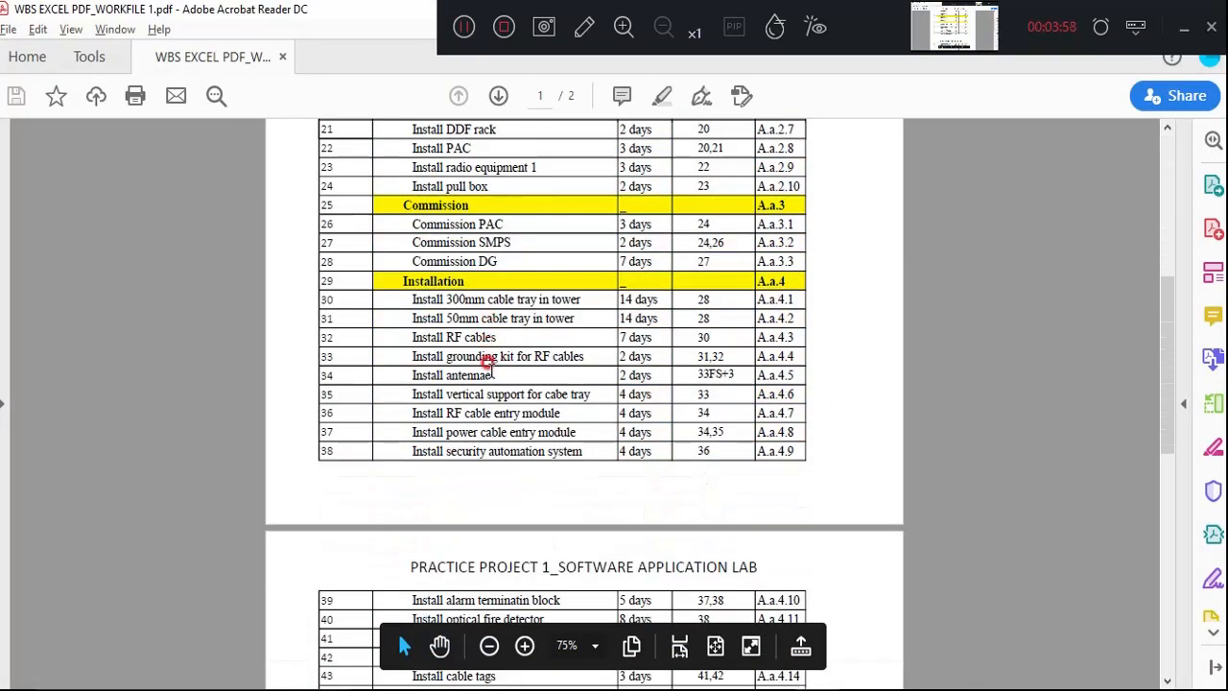
scroll(487, 360, "down", 3)
scroll(489, 362, "up", 8)
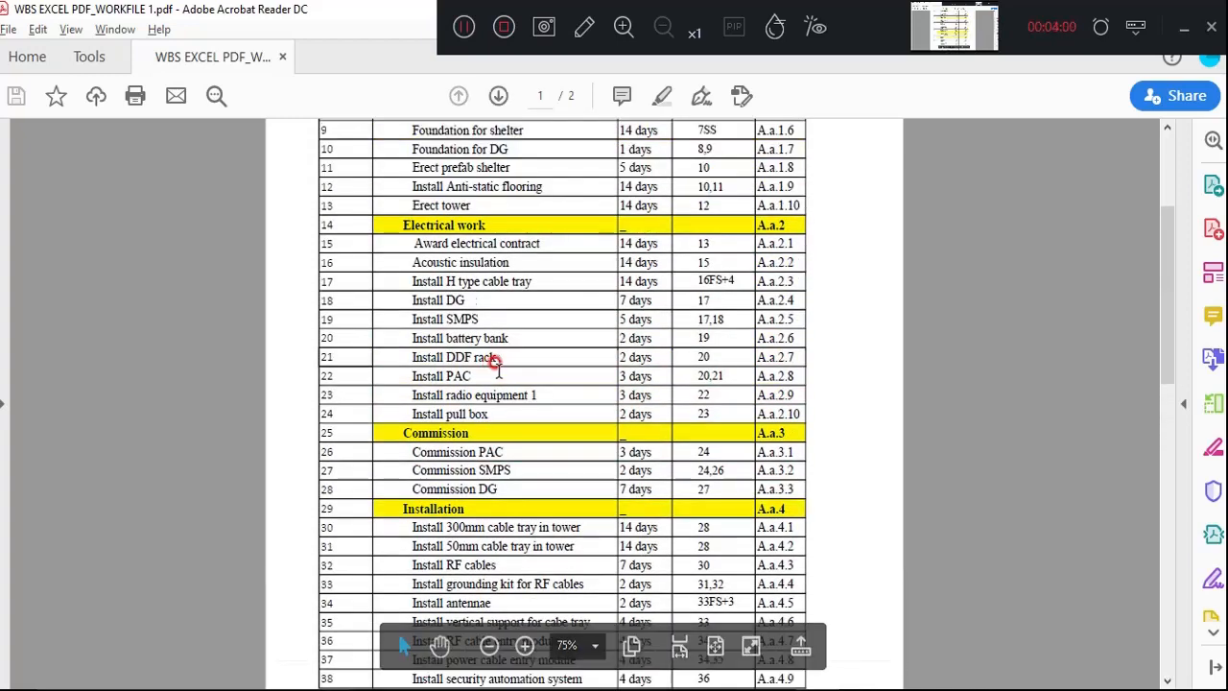
scroll(495, 359, "up", 5)
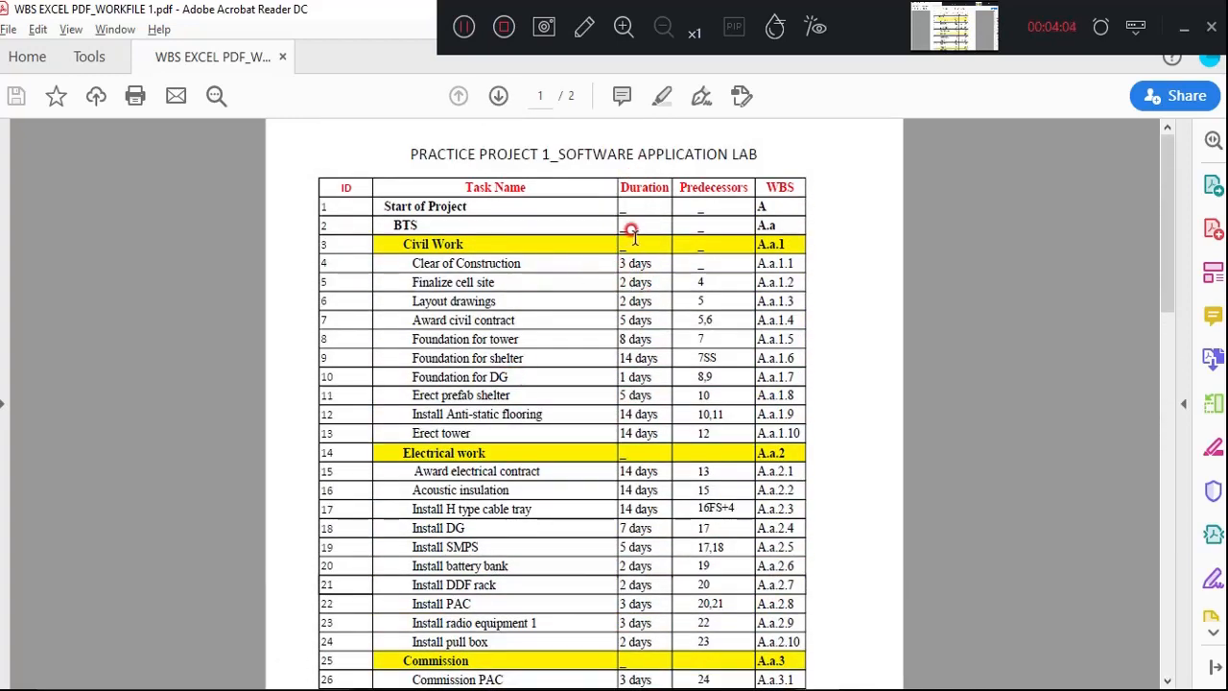
left_click_drag(622, 451, 668, 442)
left_click(628, 454)
- Switch to Microsoft Project and set the duration of Clear of Construction to 3 days and Finalize cell site to 2 days
key("alt+Tab")
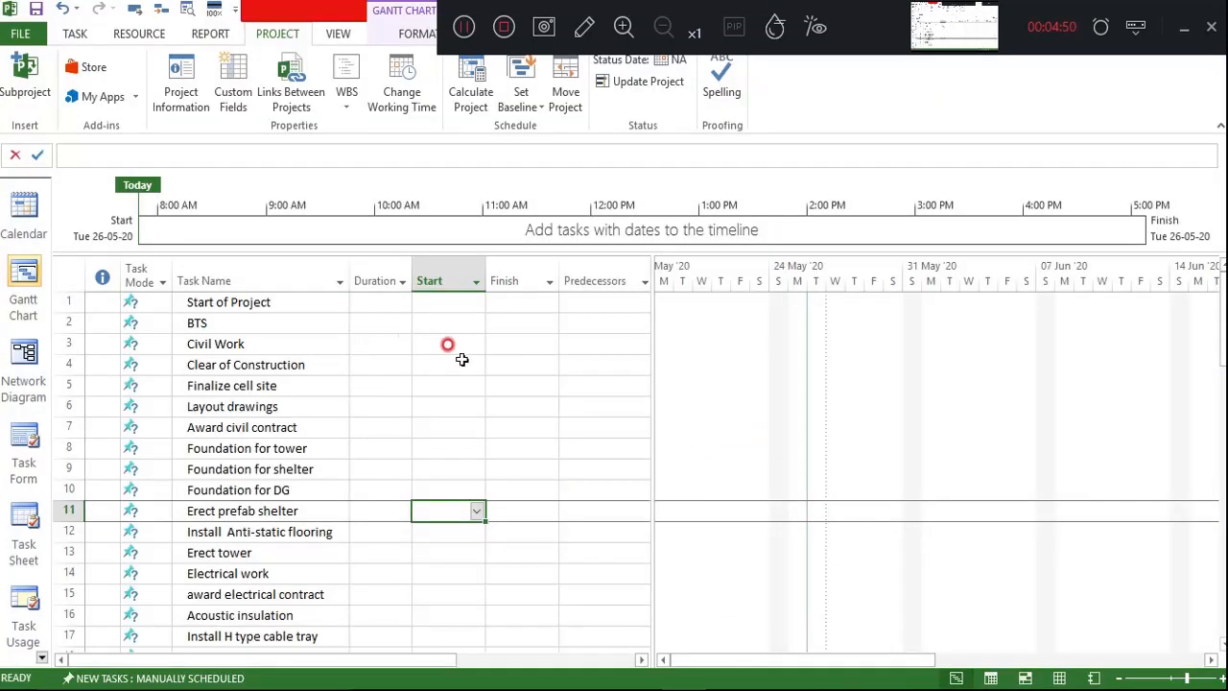
left_click(401, 362)
type("3")
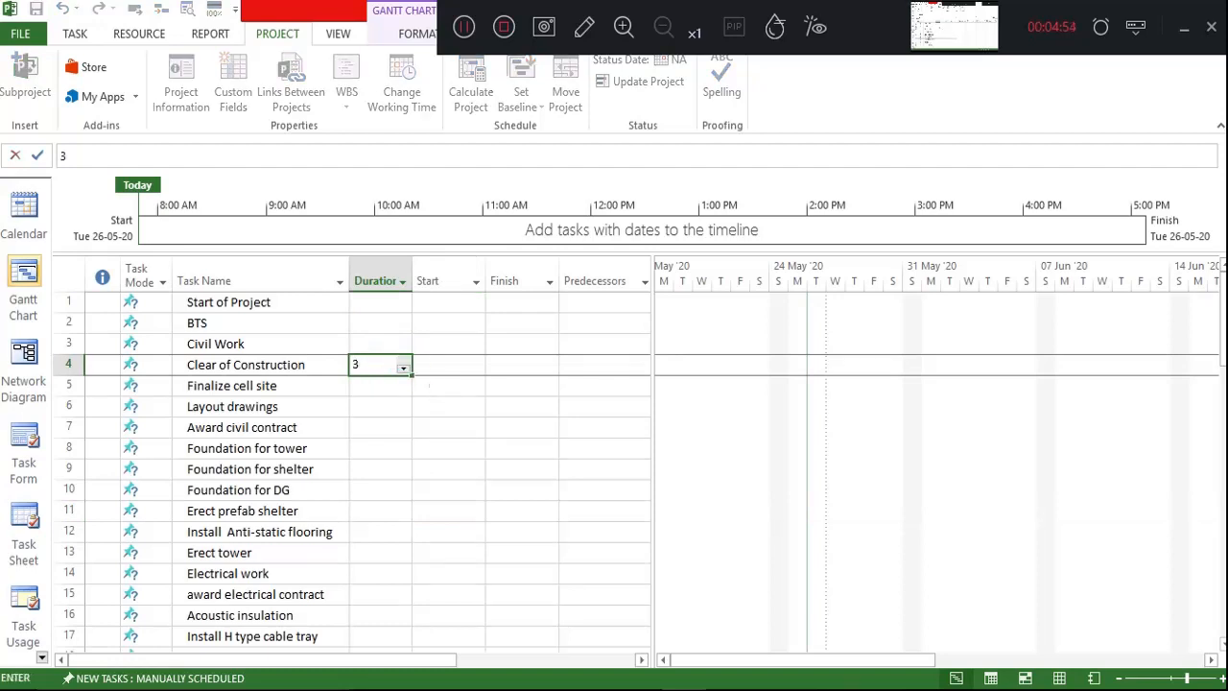
key("Return")
type("2")
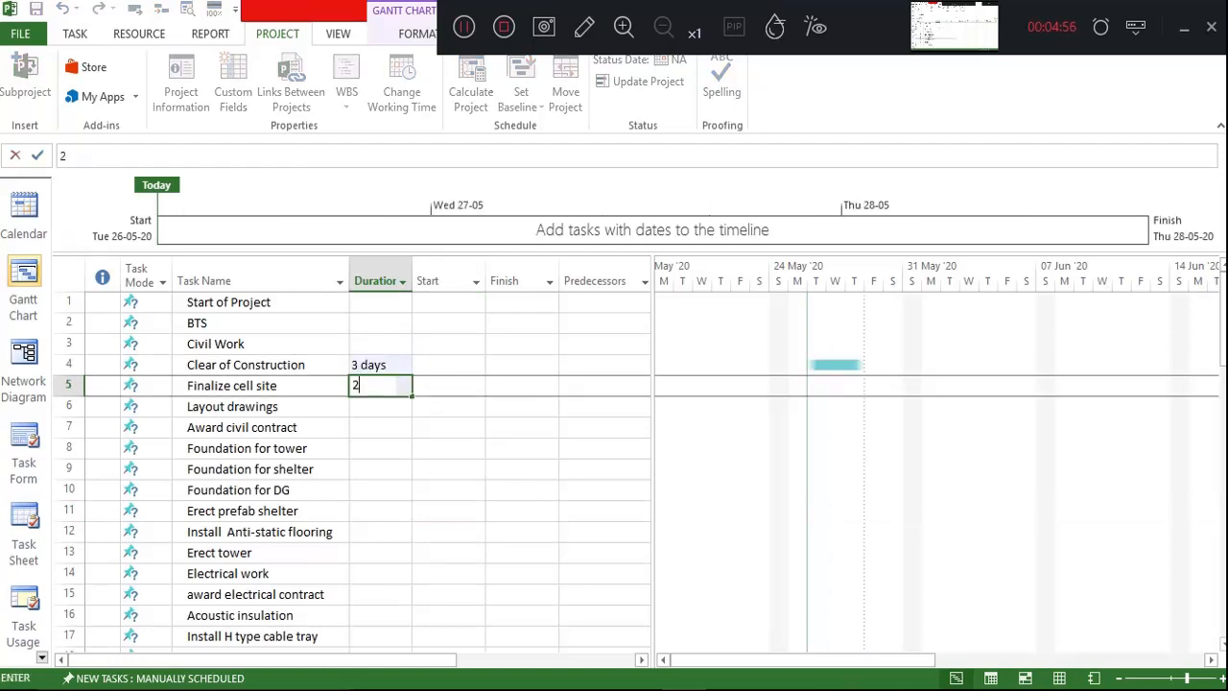
key("Return")
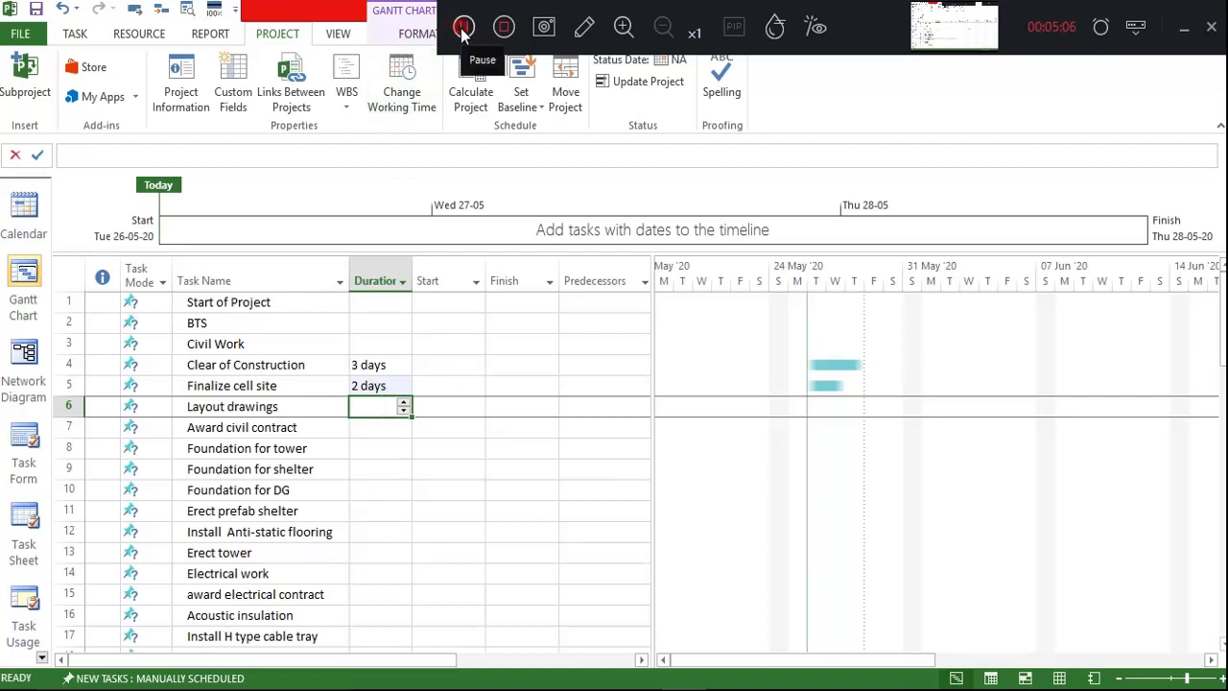
left_click(463, 30)
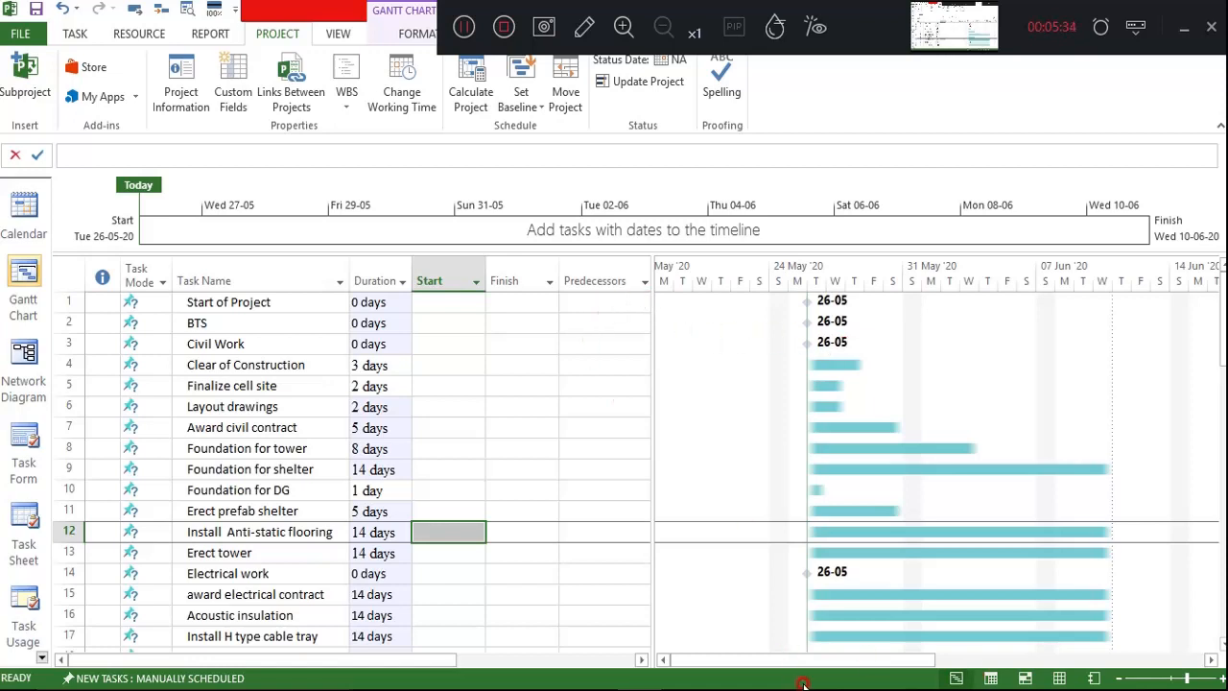
- Check the predecessors in the WBS PDF, and in the Project1 schedule enter predecessor 4 for Finalize cell site and 5 for Layout drawings
mouse_move(862, 690)
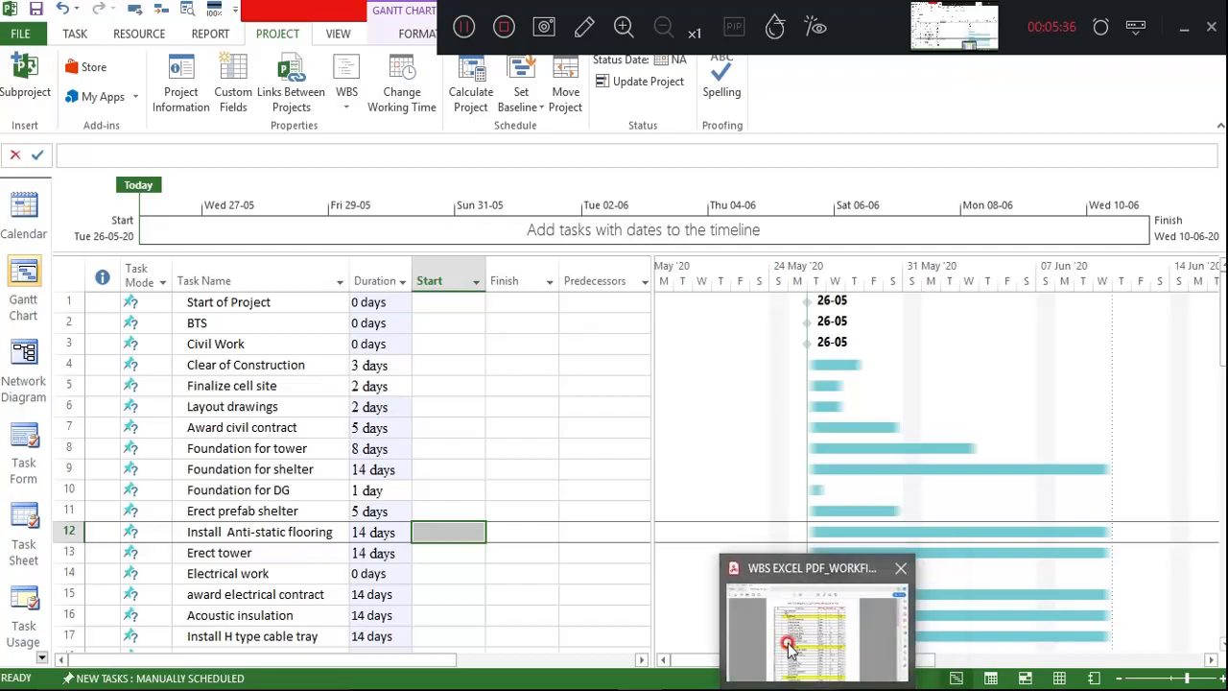
left_click(788, 635)
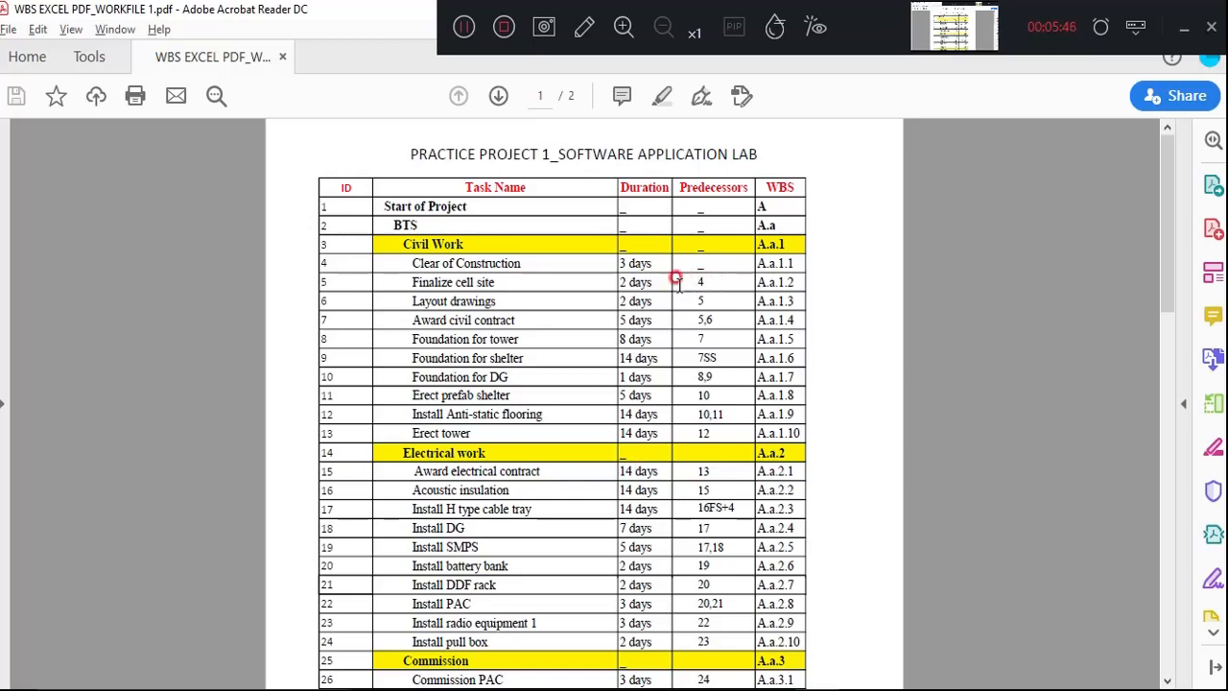
left_click_drag(408, 275, 314, 252)
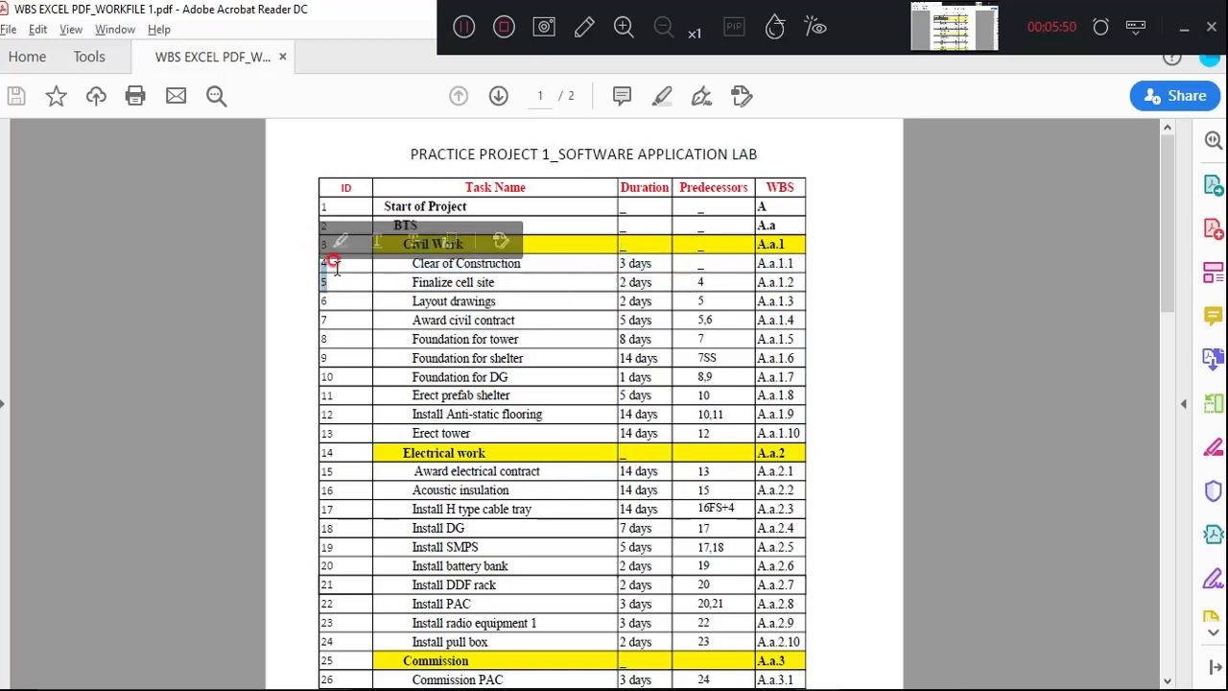
left_click(329, 254)
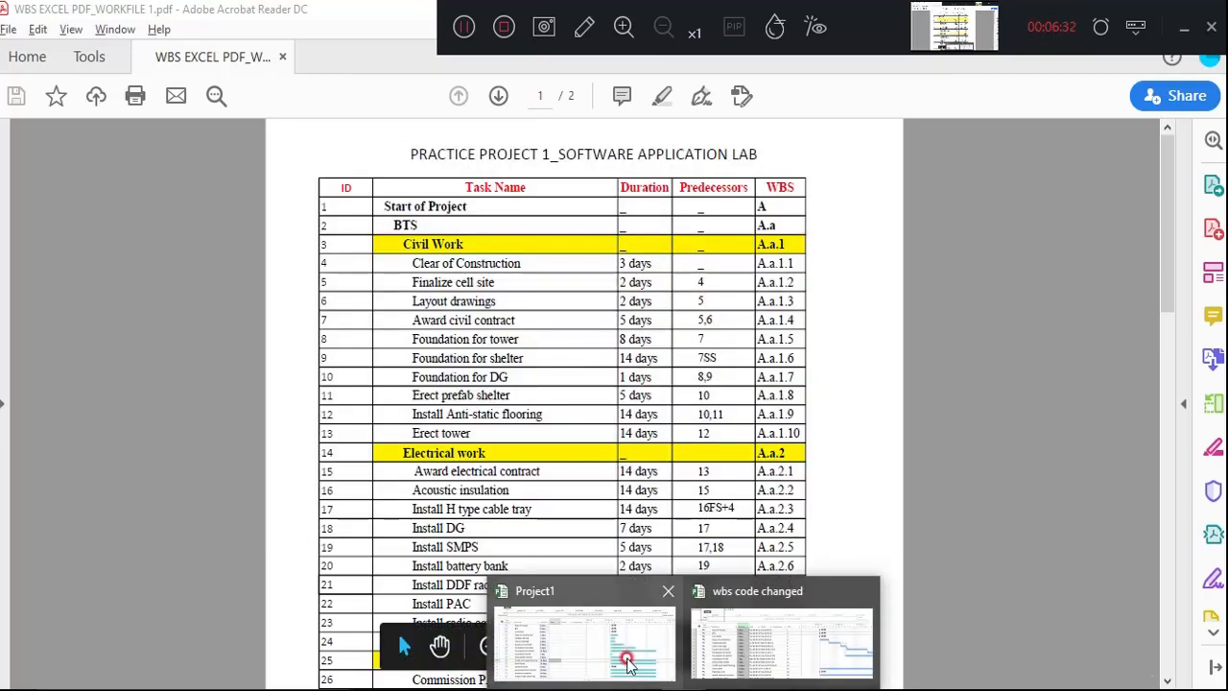
left_click(622, 656)
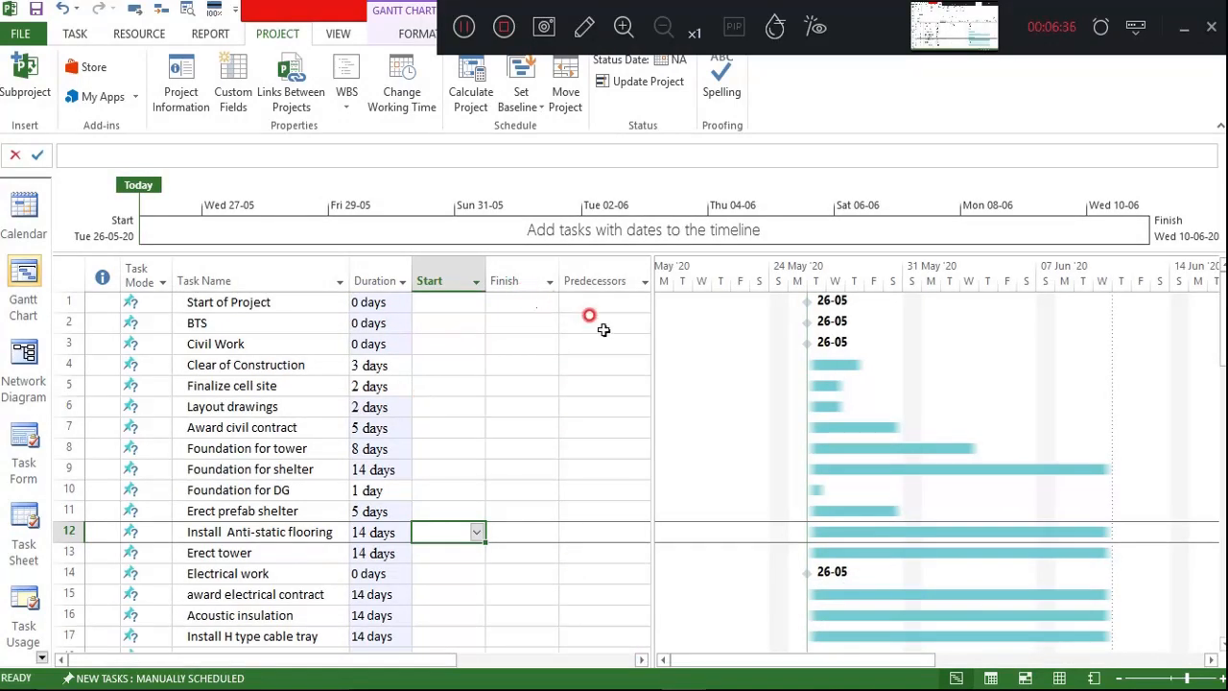
left_click(619, 387)
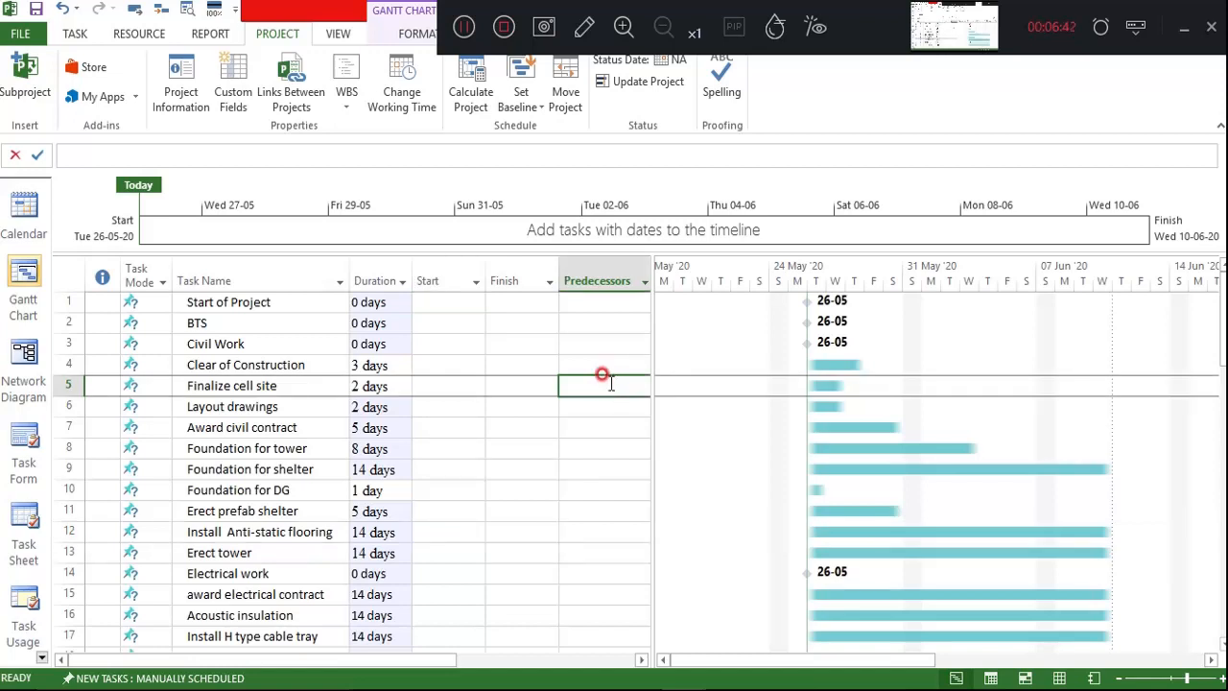
type("4")
key("Return")
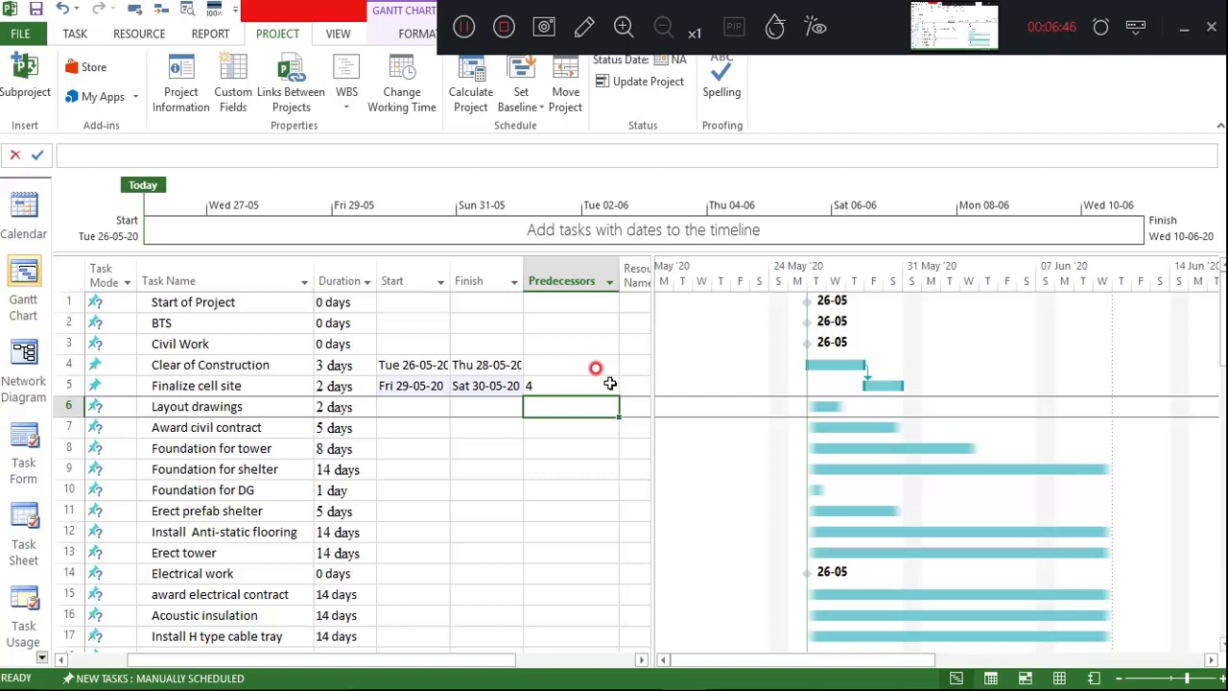
type("5")
key("Return")
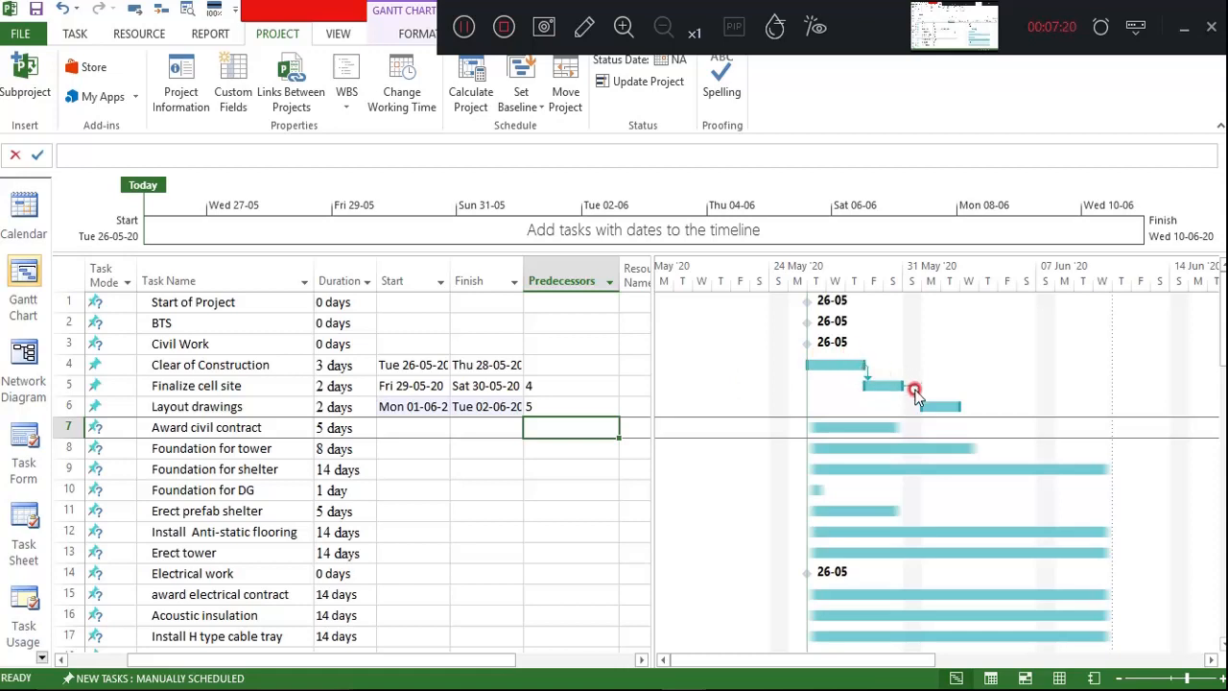
- Examine the predecessor task and the available dependency types in the task information of Layout drawings, closing it without changes
left_click(534, 407)
double_click(534, 408)
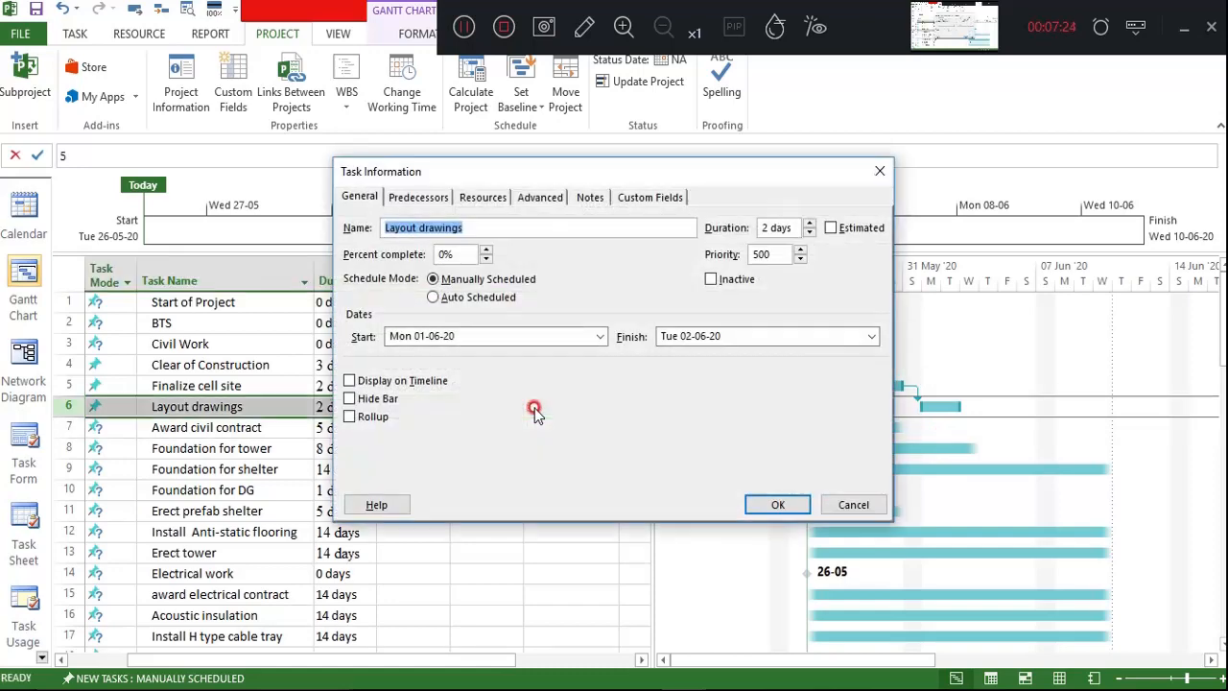
left_click(419, 198)
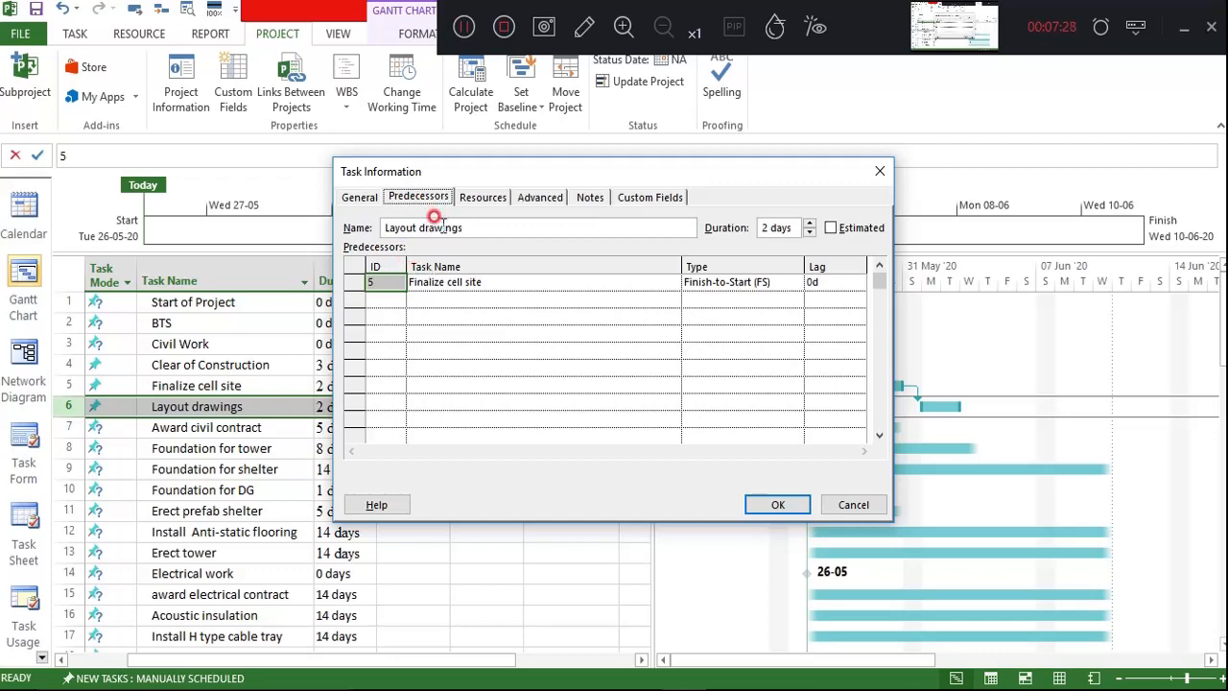
left_click(644, 282)
left_click(673, 283)
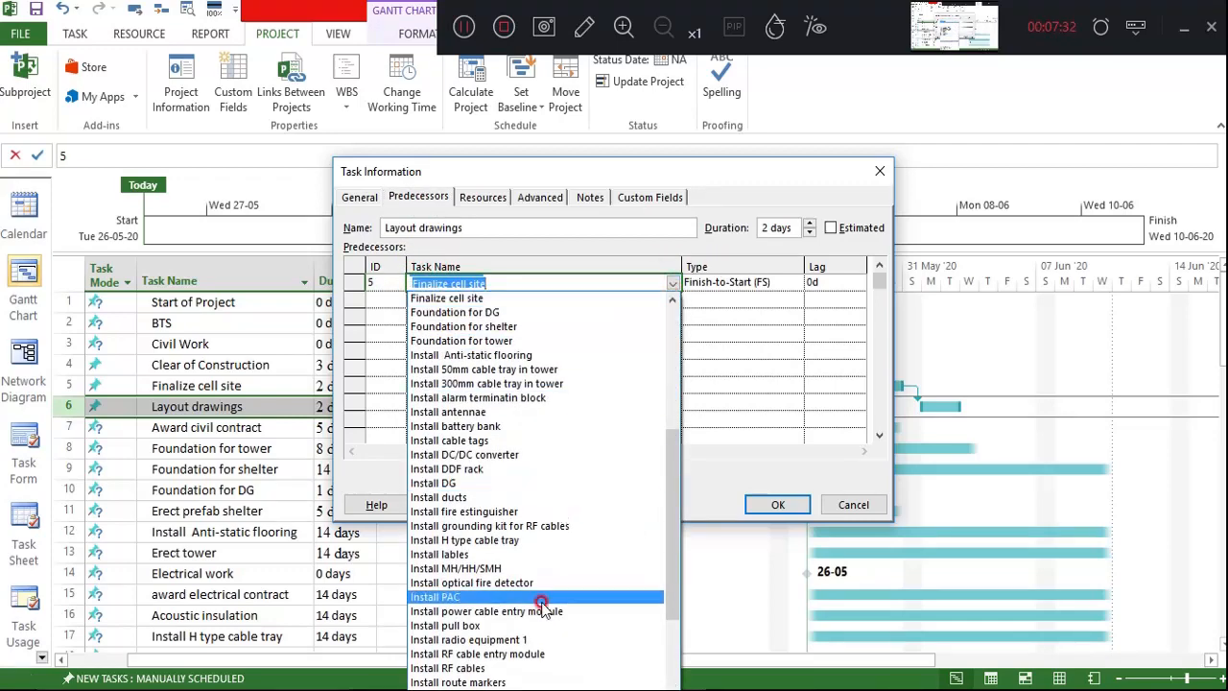
left_click(727, 419)
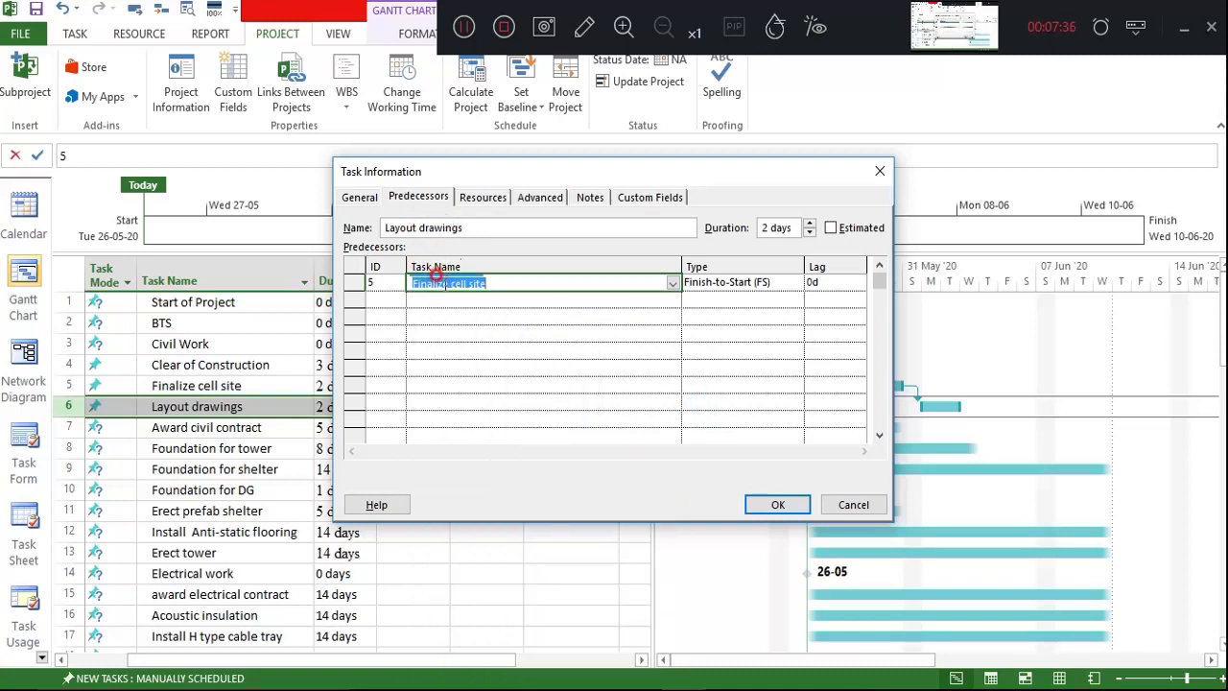
left_click(782, 280)
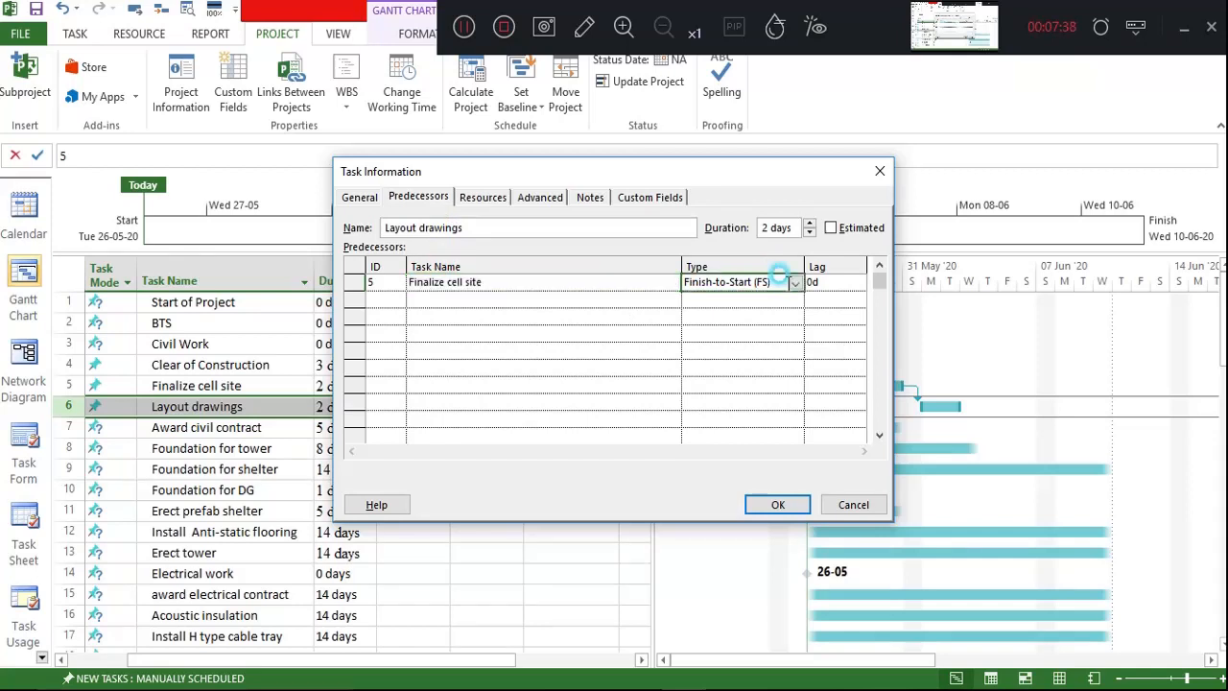
left_click(793, 285)
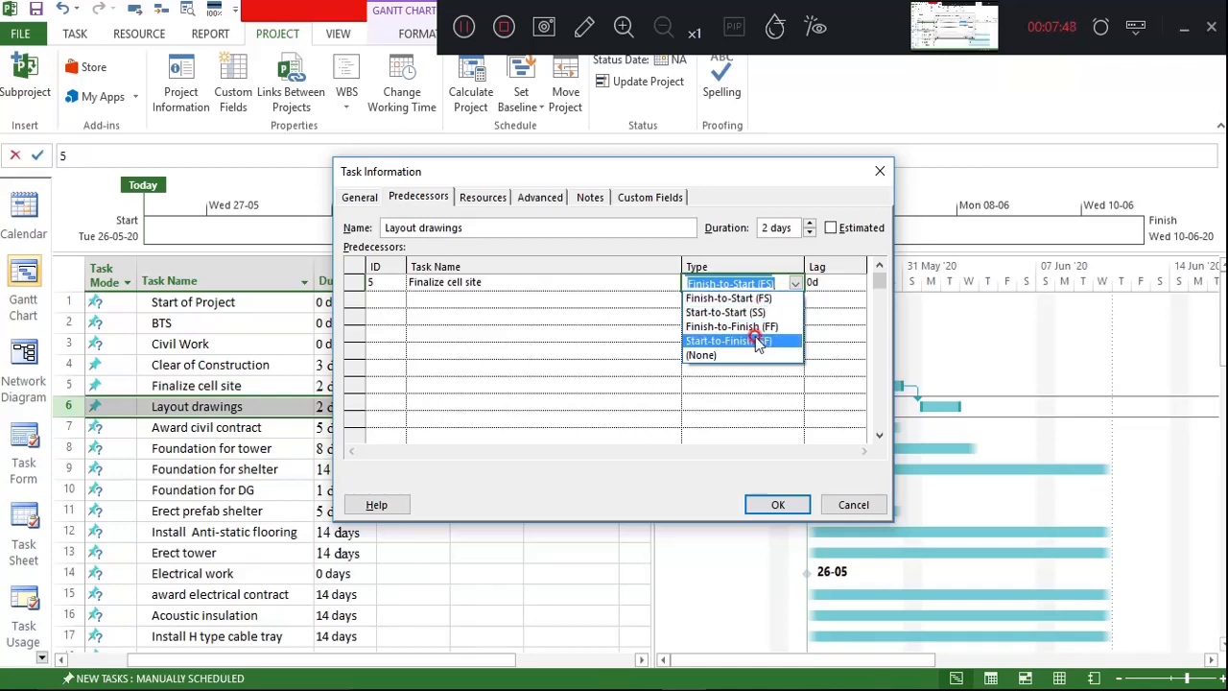
left_click(890, 324)
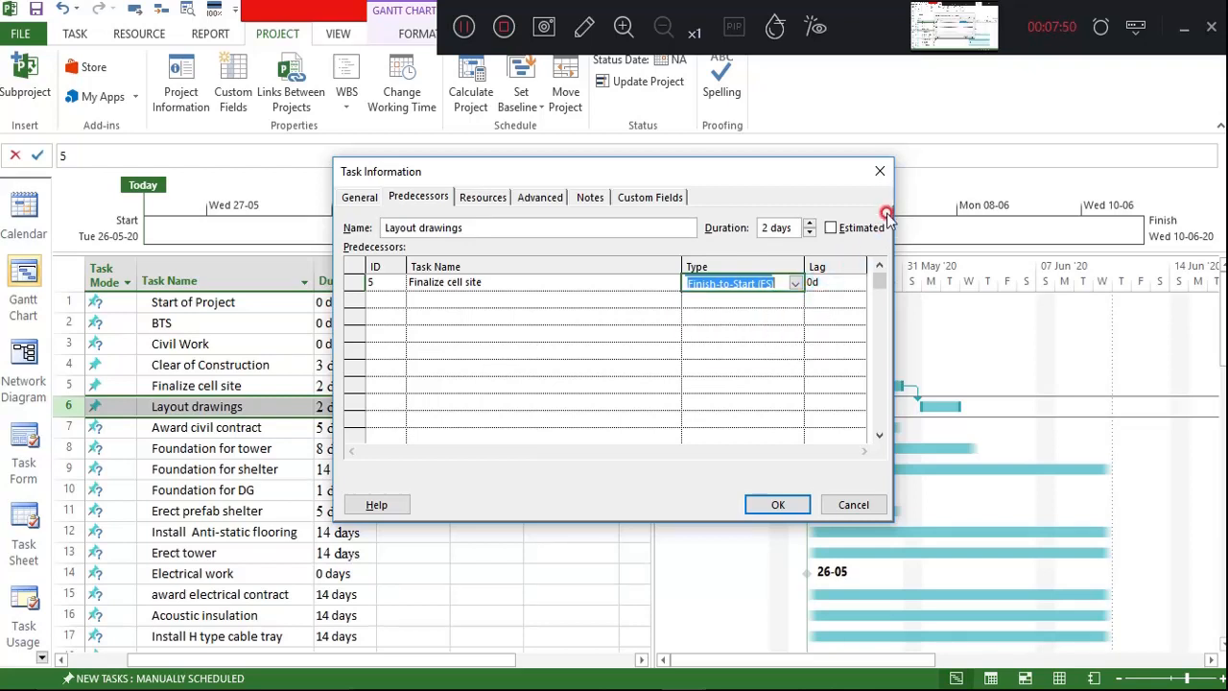
left_click(879, 172)
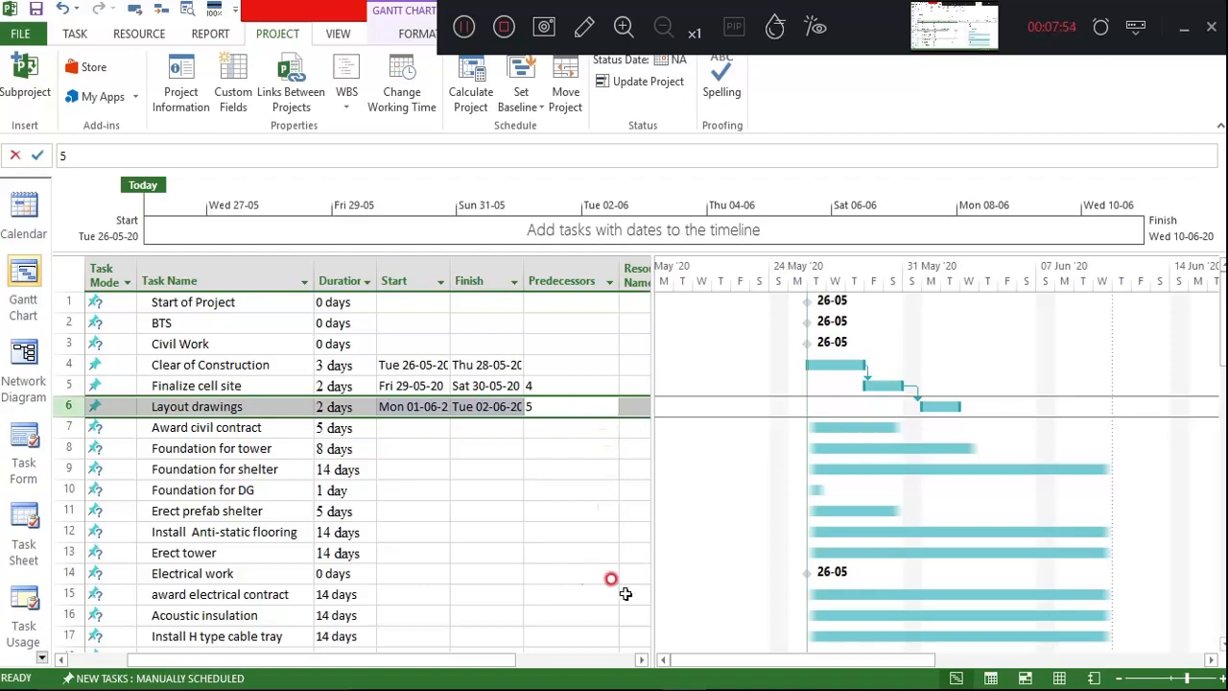
- Review the predecessors listed in the WBS PDF and look through the predecessors of all tasks in the Microsoft Project schedule
left_click(738, 573)
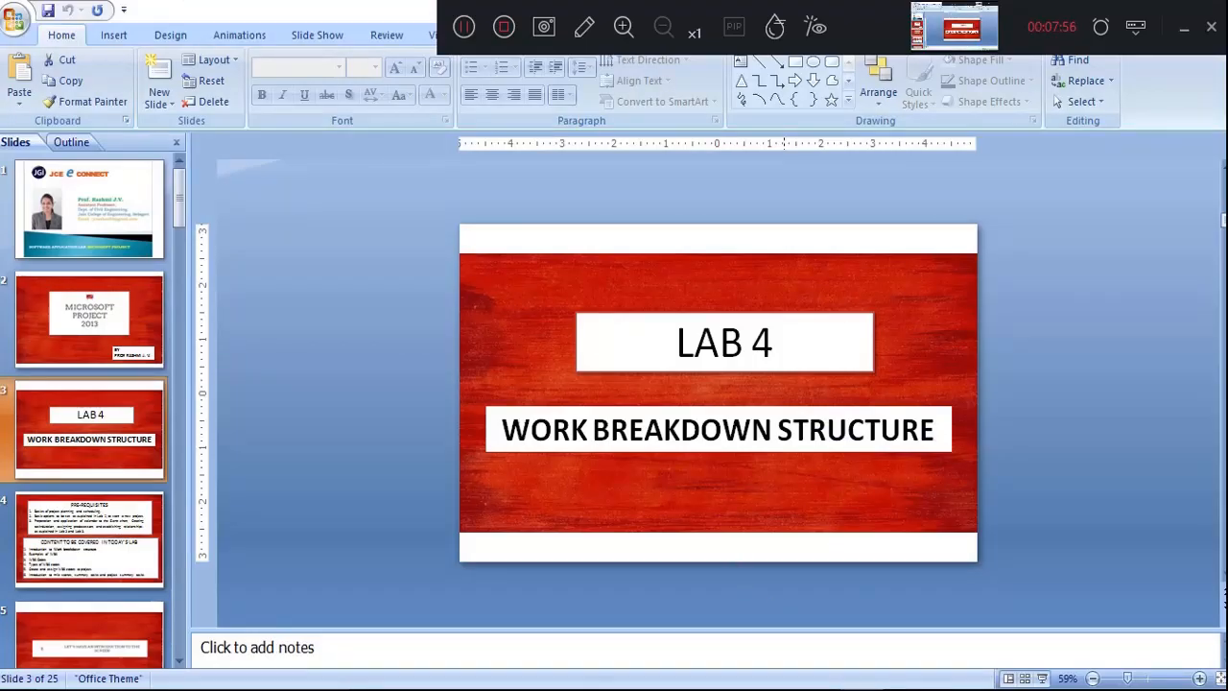
key("alt+Tab")
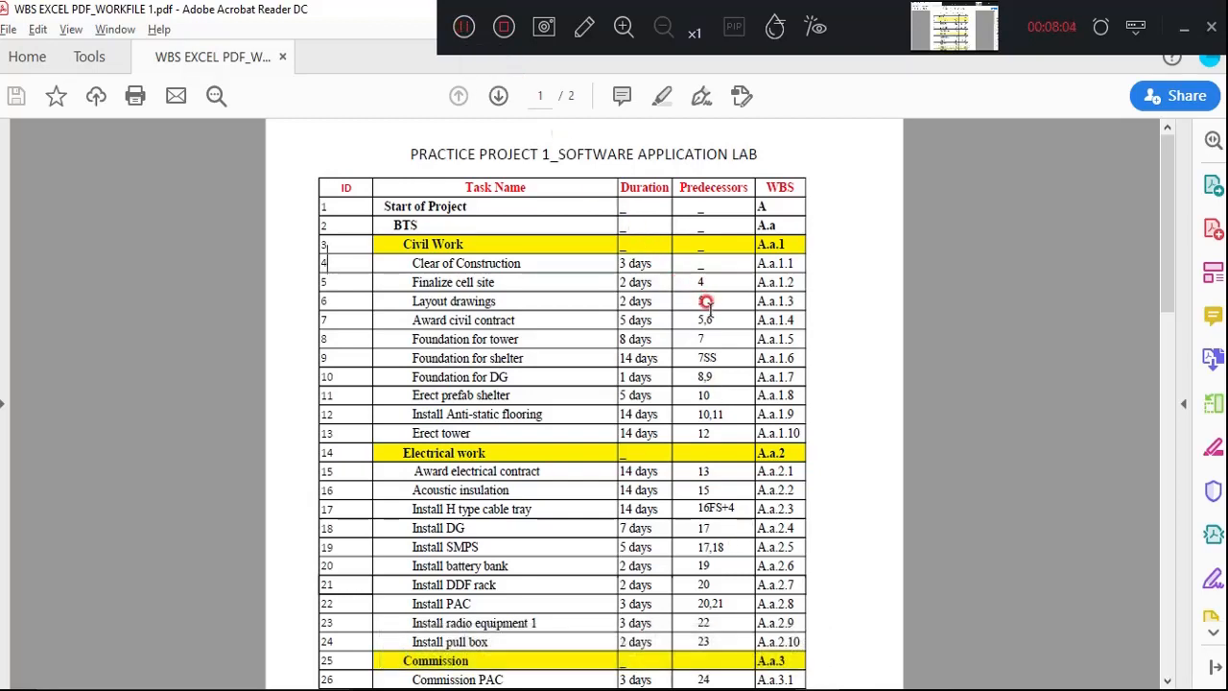
left_click(461, 26)
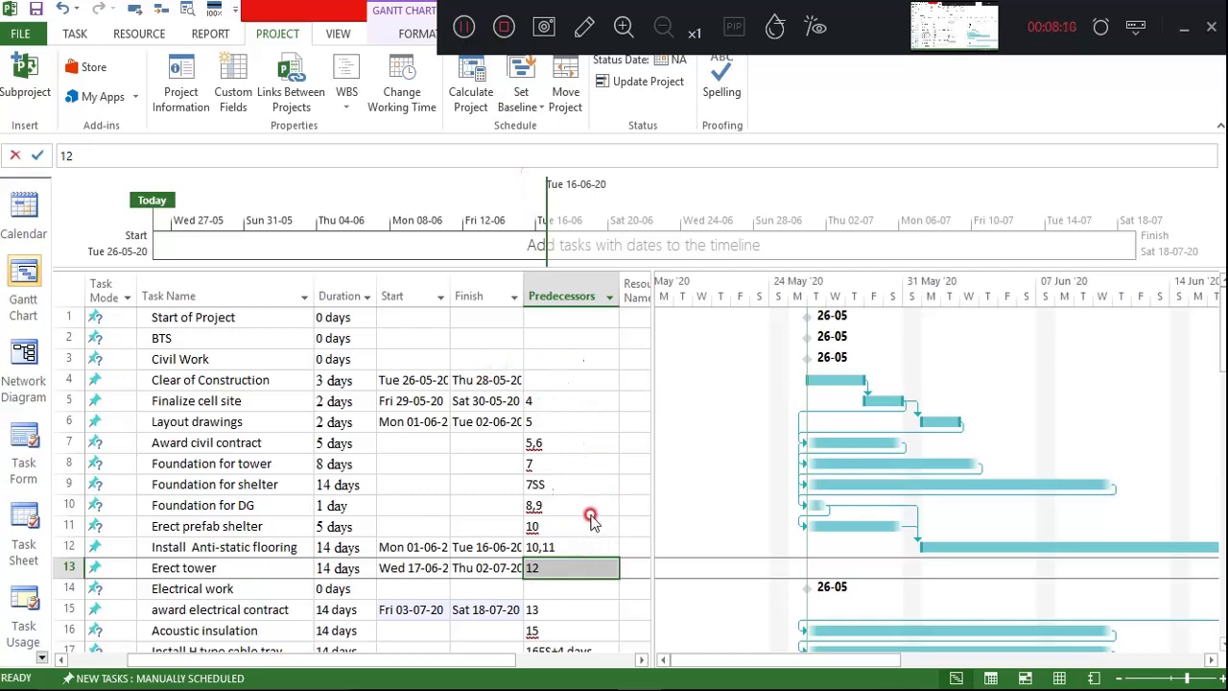
scroll(590, 519, "down", 5)
scroll(590, 519, "down", 9)
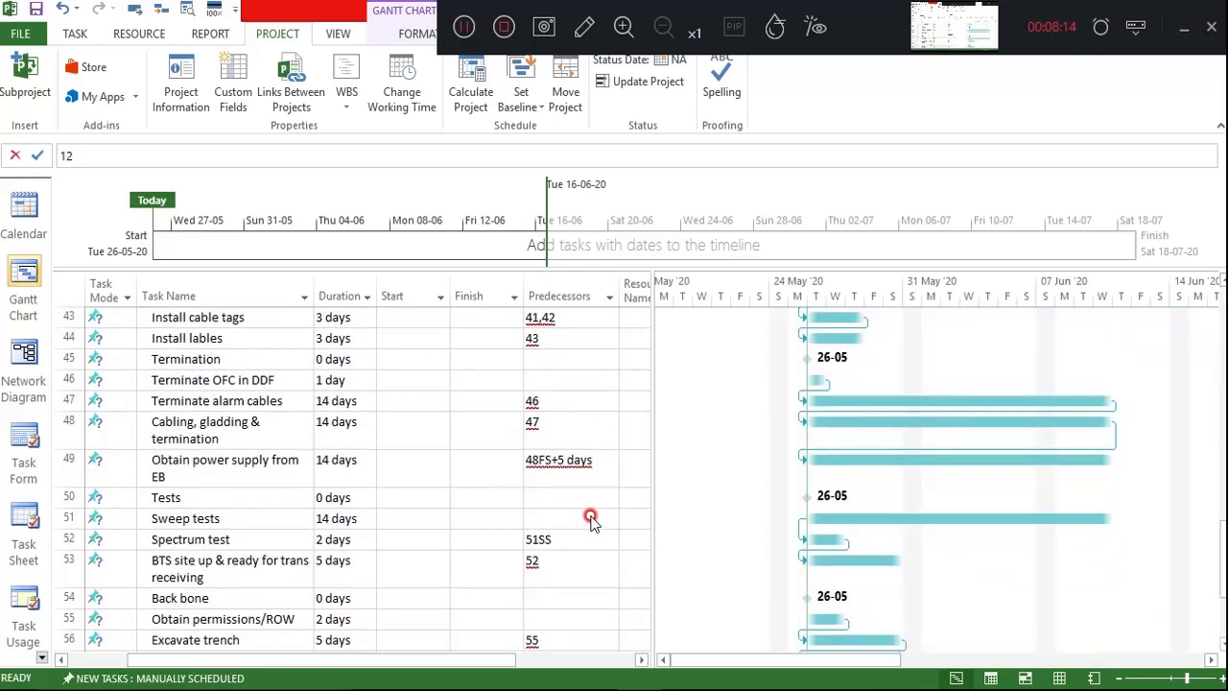
scroll(590, 519, "up", 14)
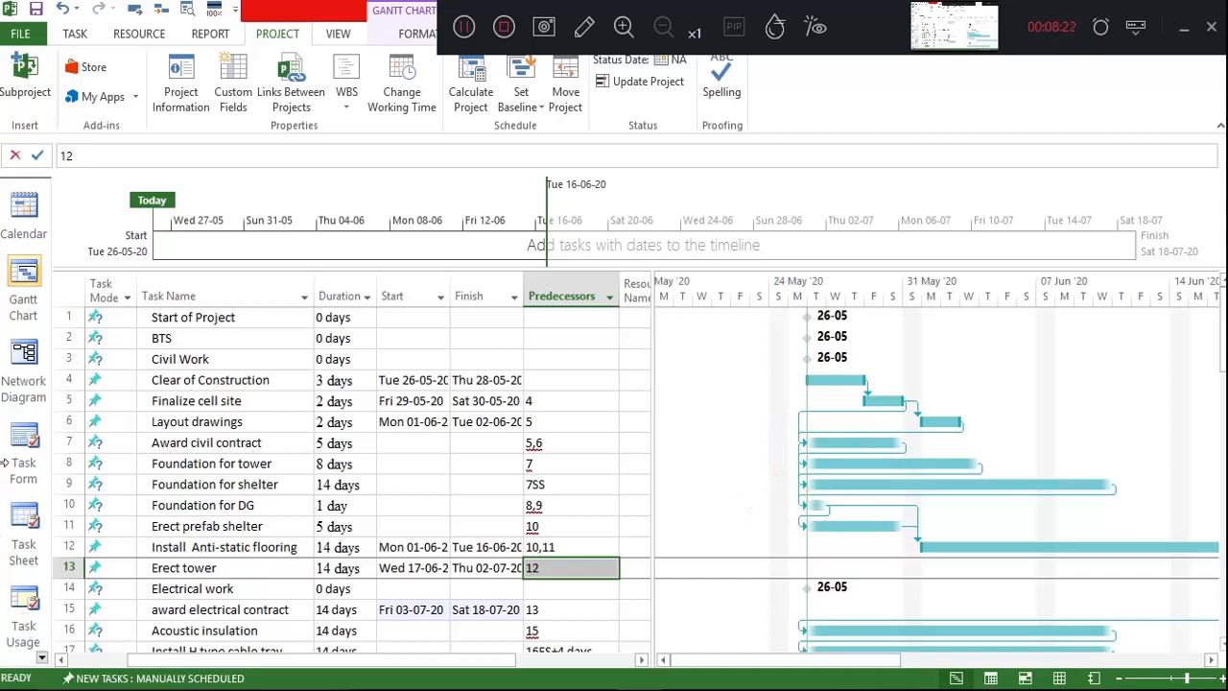
- Inspect the task mode choices and the start date calendar of the Award civil contract task
left_click(94, 442)
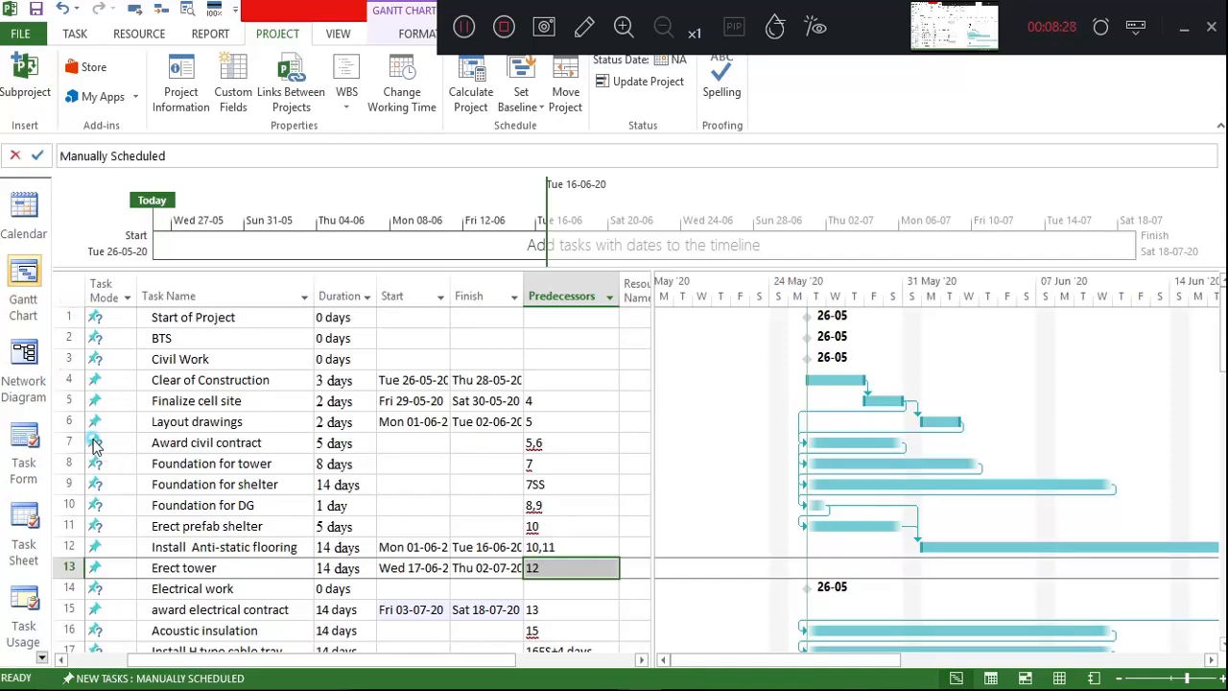
left_click(127, 443)
left_click(128, 461)
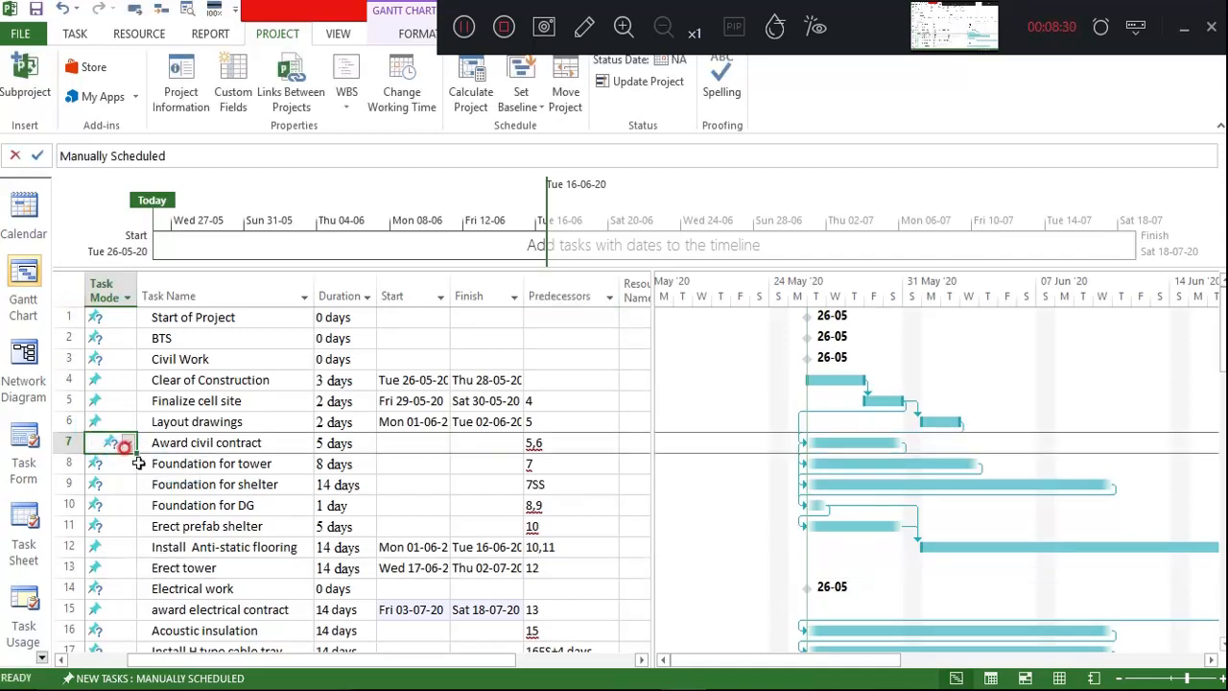
left_click(127, 443)
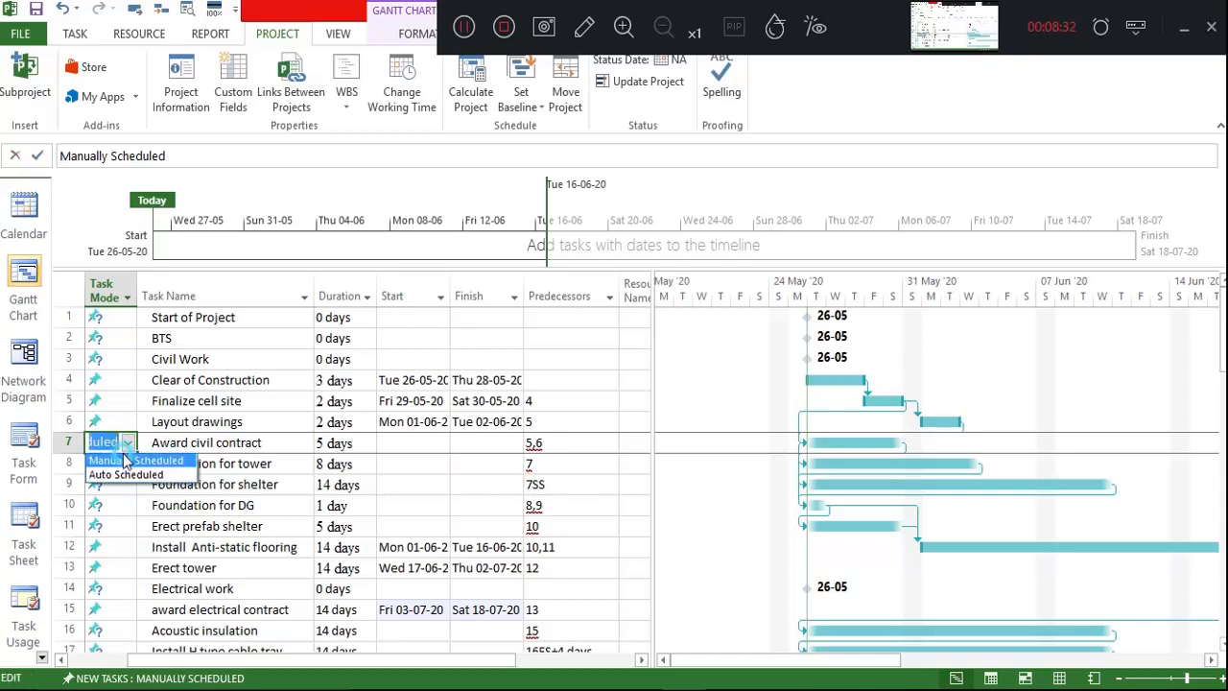
left_click(126, 462)
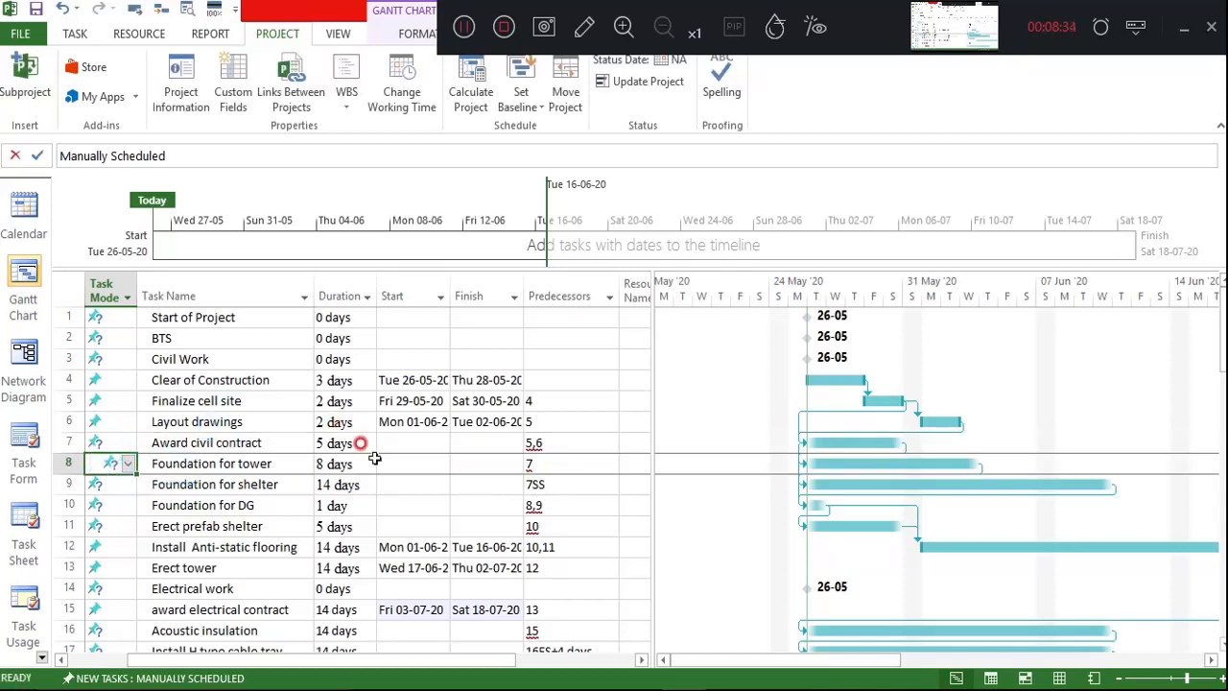
left_click(402, 443)
left_click(444, 442)
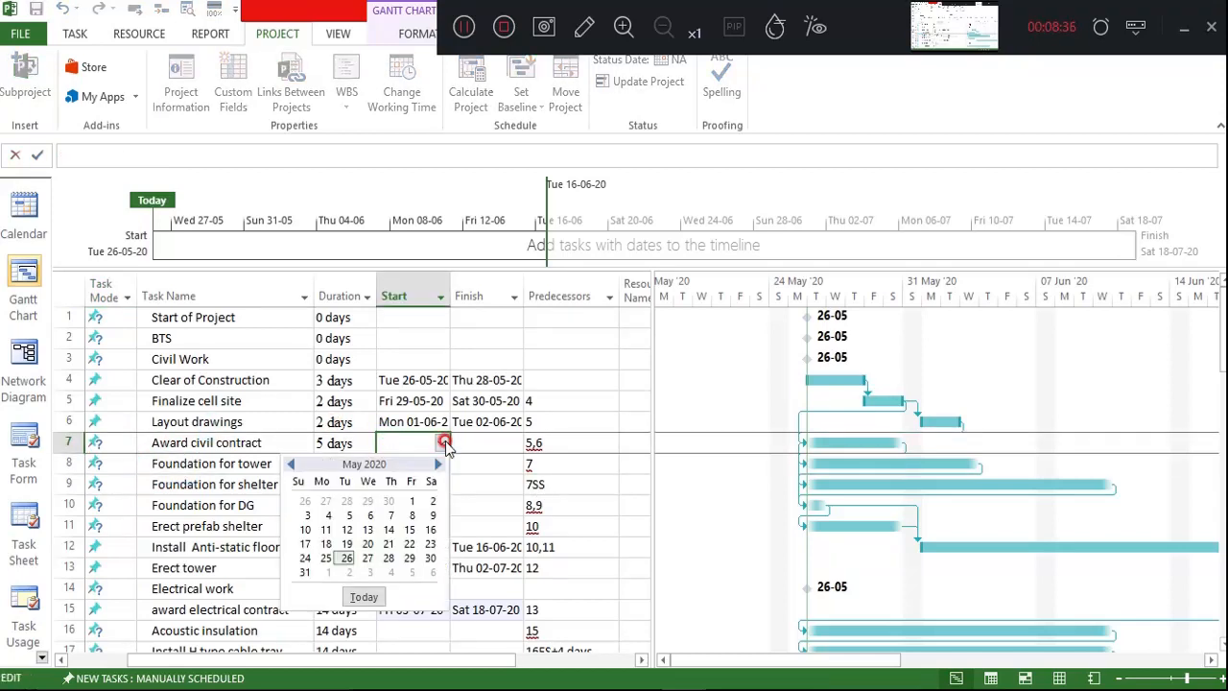
left_click(443, 442)
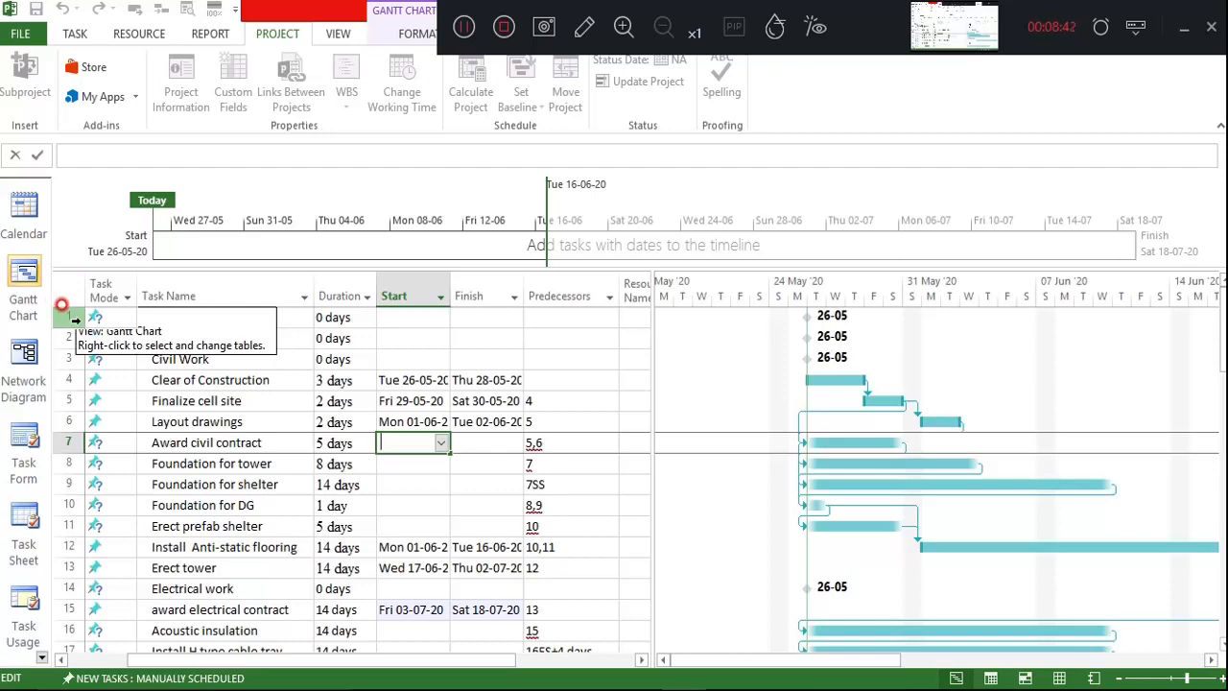
- Switch all tasks from Start of Project to End of project to Auto Schedule
left_click_drag(96, 318, 581, 439)
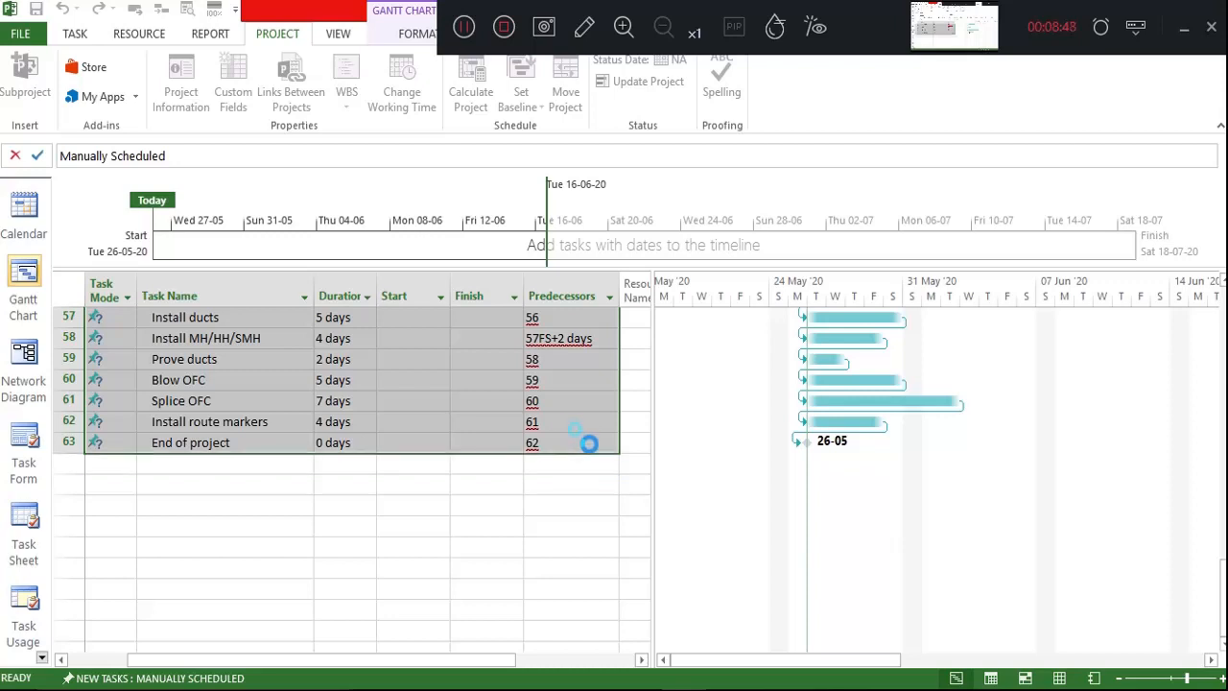
left_click(71, 34)
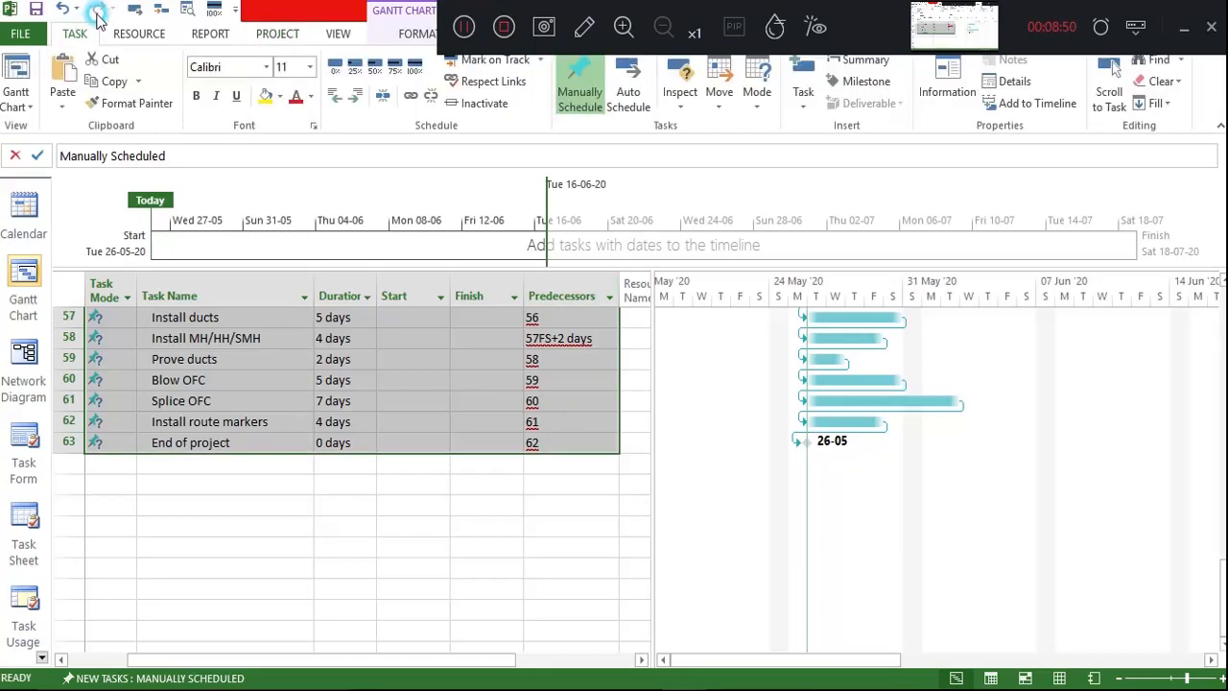
left_click(628, 93)
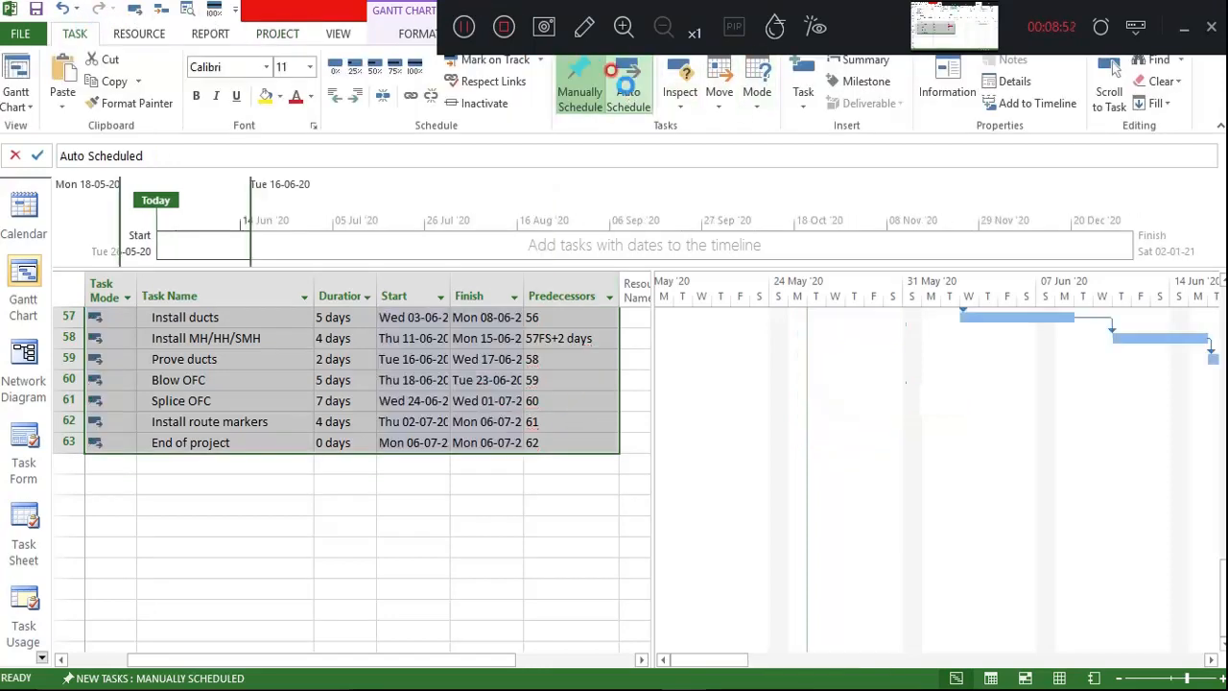
- Look through the auto-scheduled dates and predecessors of all tasks from Start of Project to End of project, and the Gantt bars
scroll(805, 506, "up", 15)
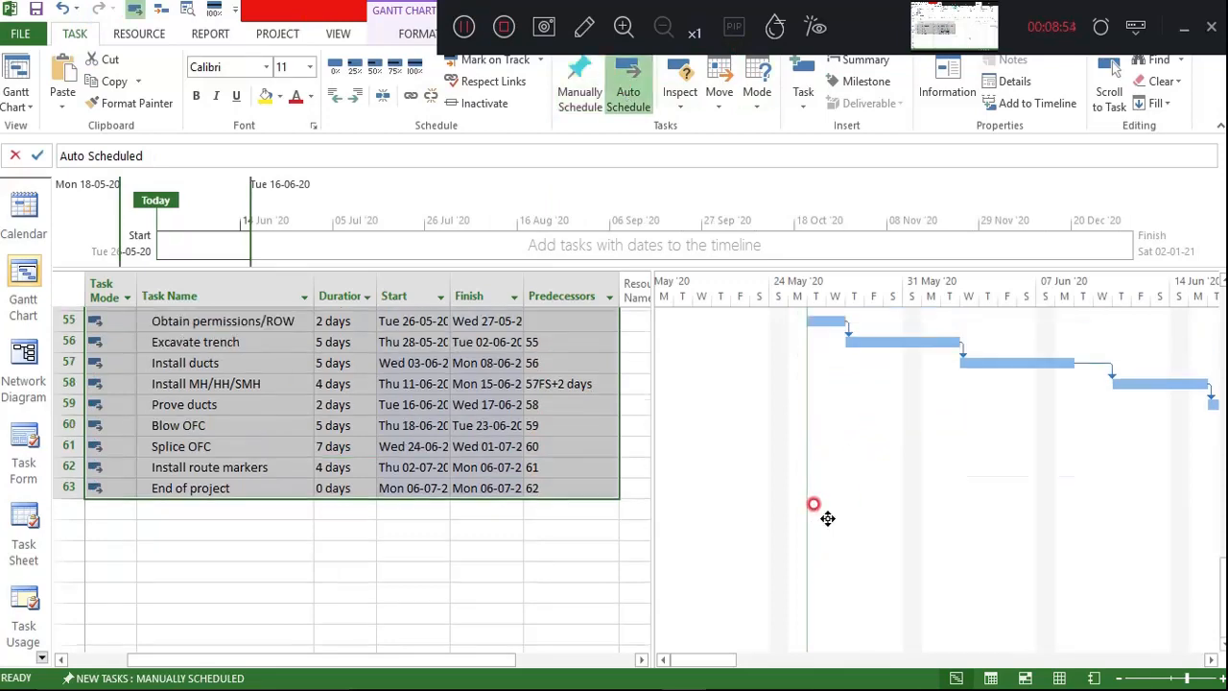
scroll(786, 496, "up", 4)
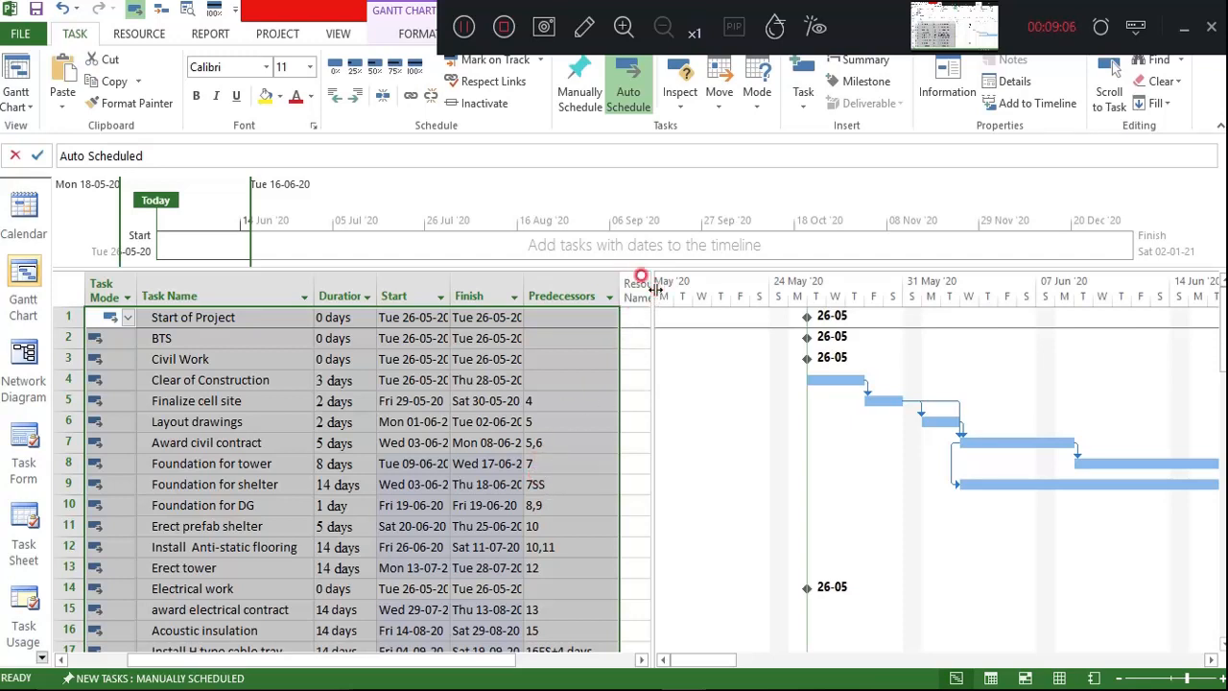
left_click_drag(653, 288, 612, 279)
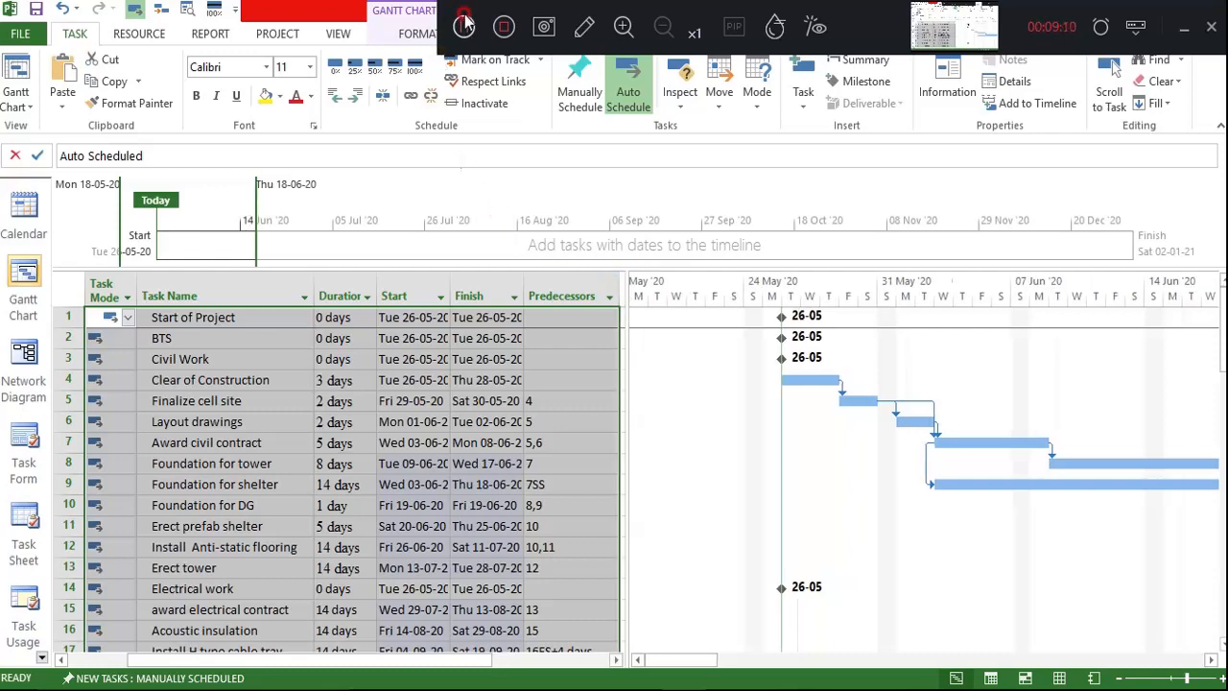
left_click(464, 26)
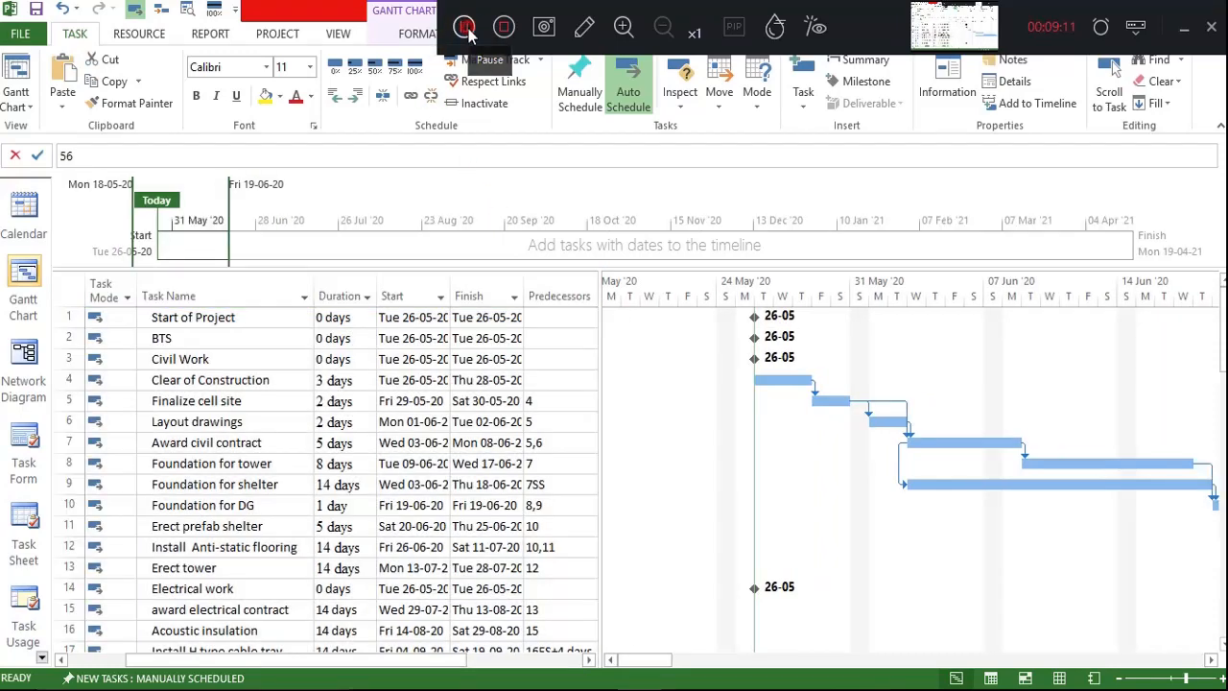
left_click(534, 403)
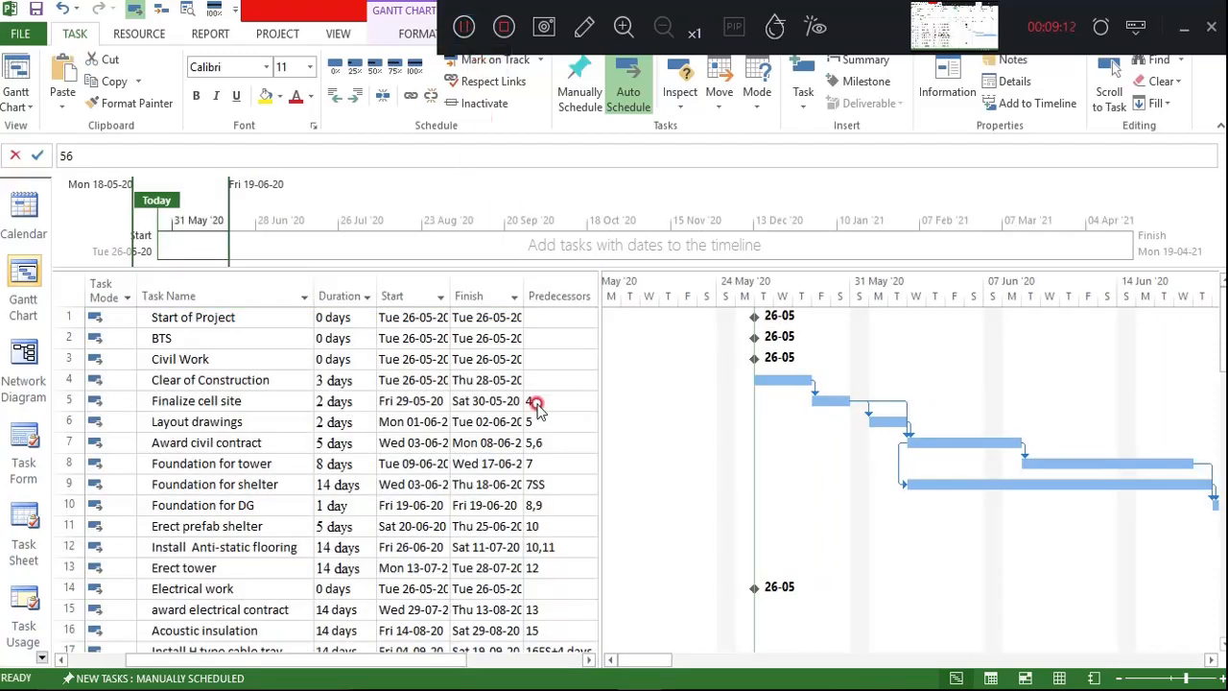
scroll(537, 408, "down", 1)
scroll(538, 408, "down", 3)
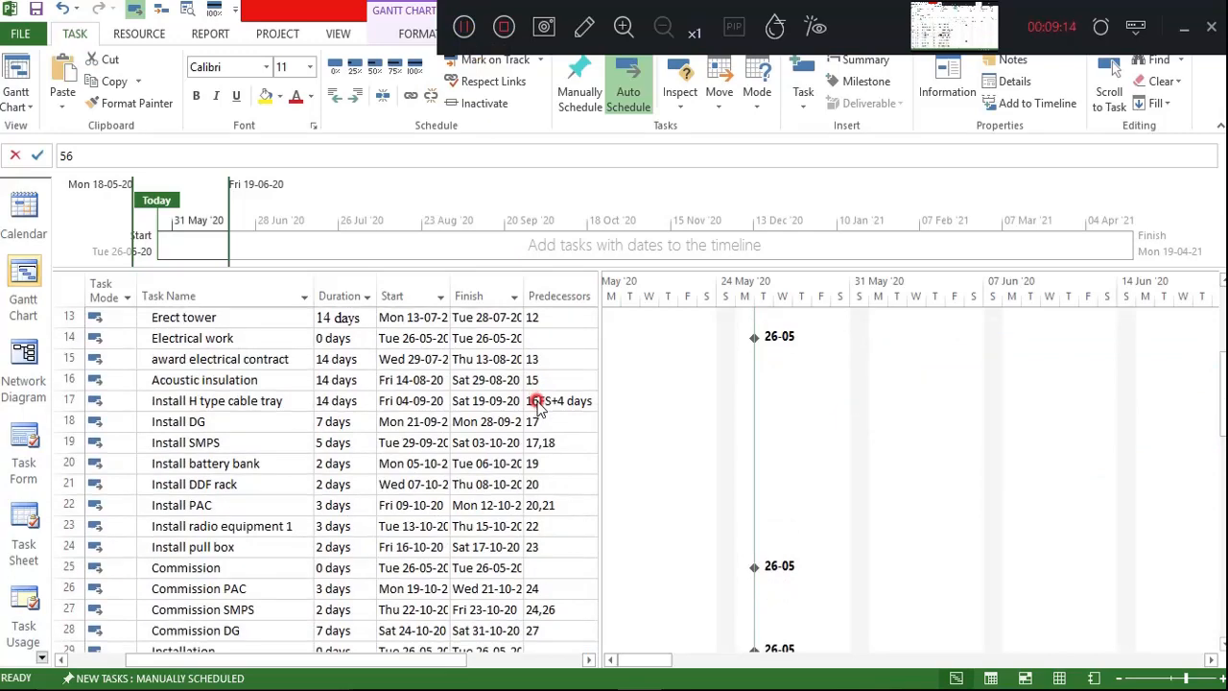
scroll(537, 407, "down", 3)
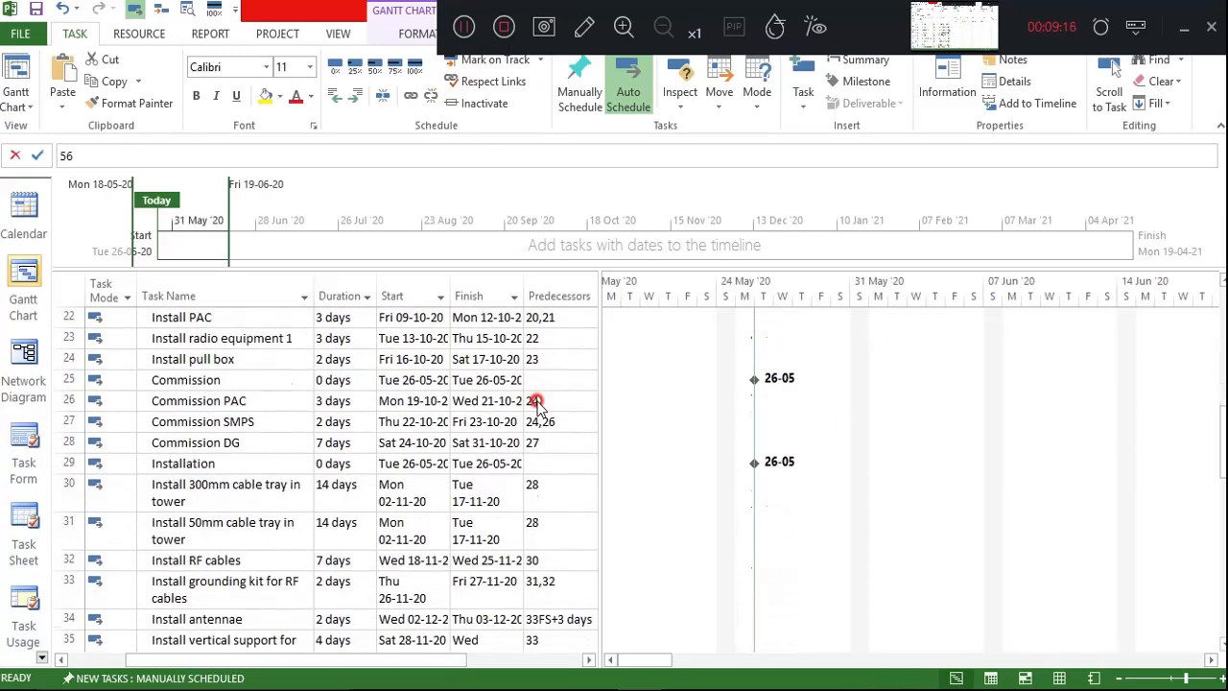
scroll(537, 407, "down", 2)
scroll(537, 406, "down", 5)
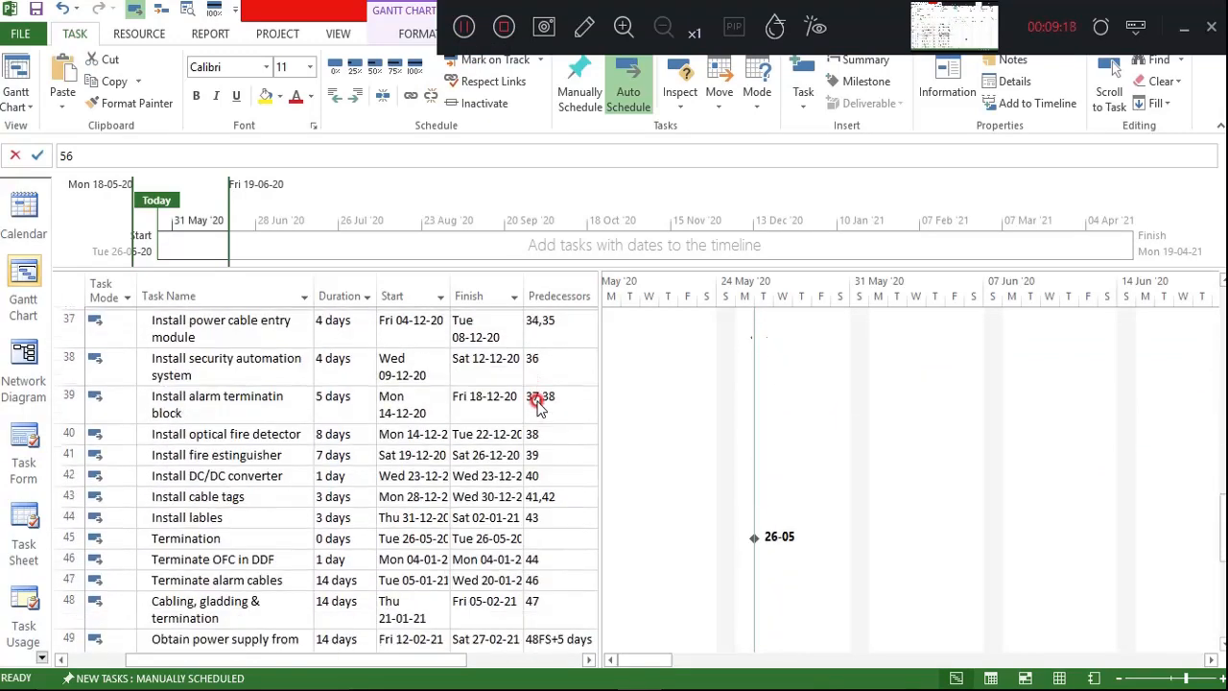
scroll(537, 406, "down", 4)
scroll(538, 405, "up", 15)
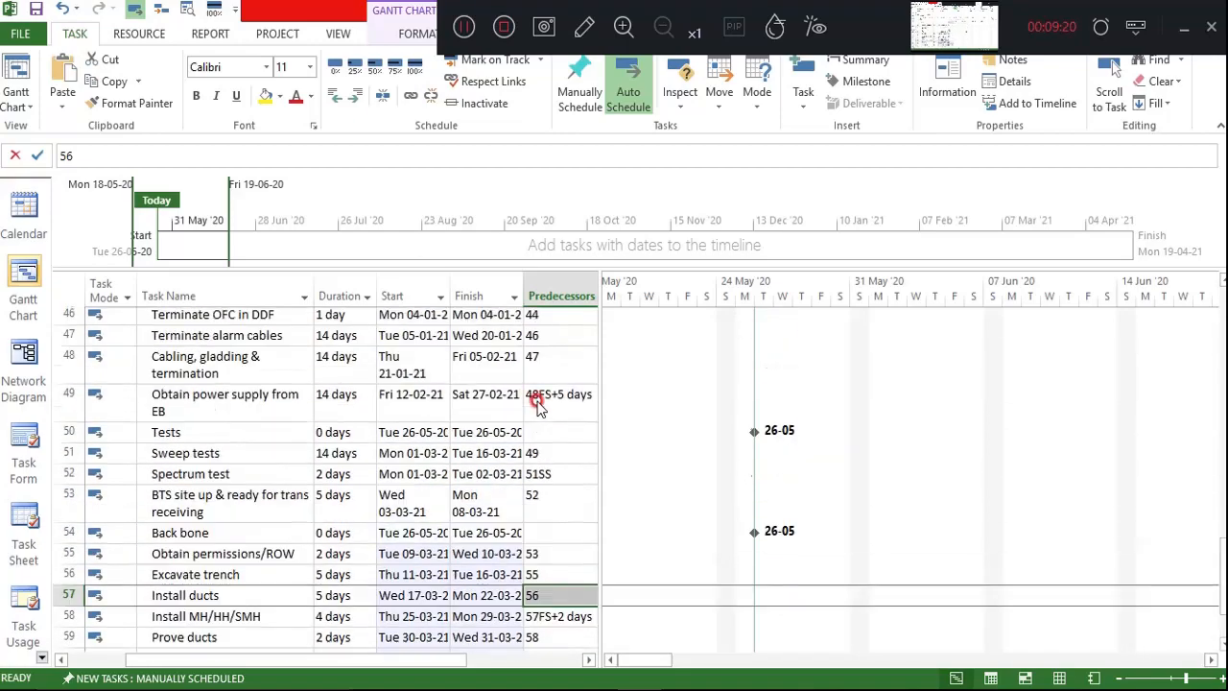
scroll(537, 405, "up", 2)
scroll(557, 614, "down", 3)
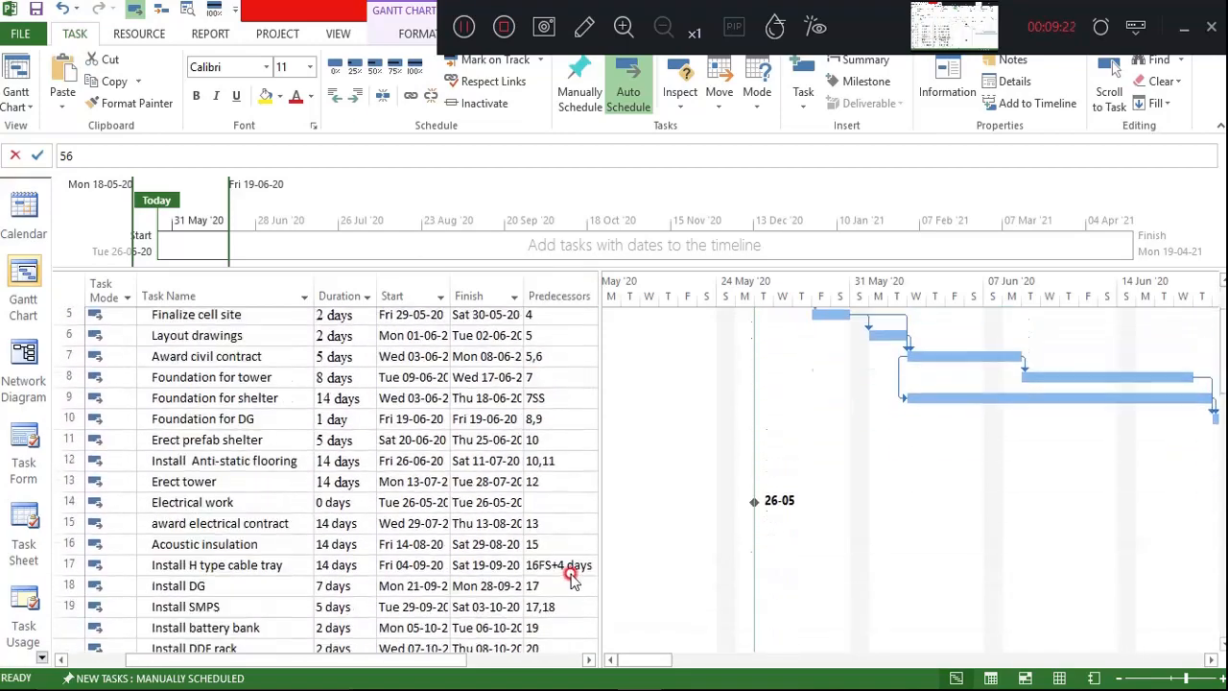
left_click_drag(646, 659, 939, 659)
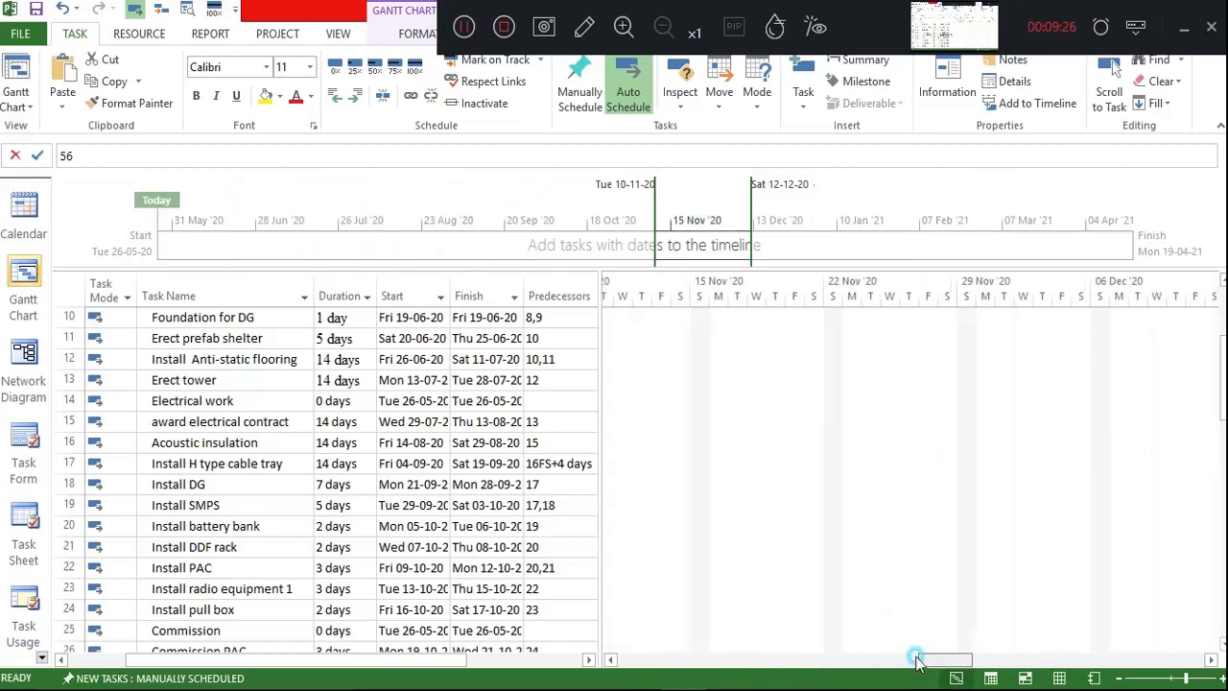
scroll(896, 571, "down", 7)
scroll(895, 571, "down", 3)
scroll(895, 571, "up", 13)
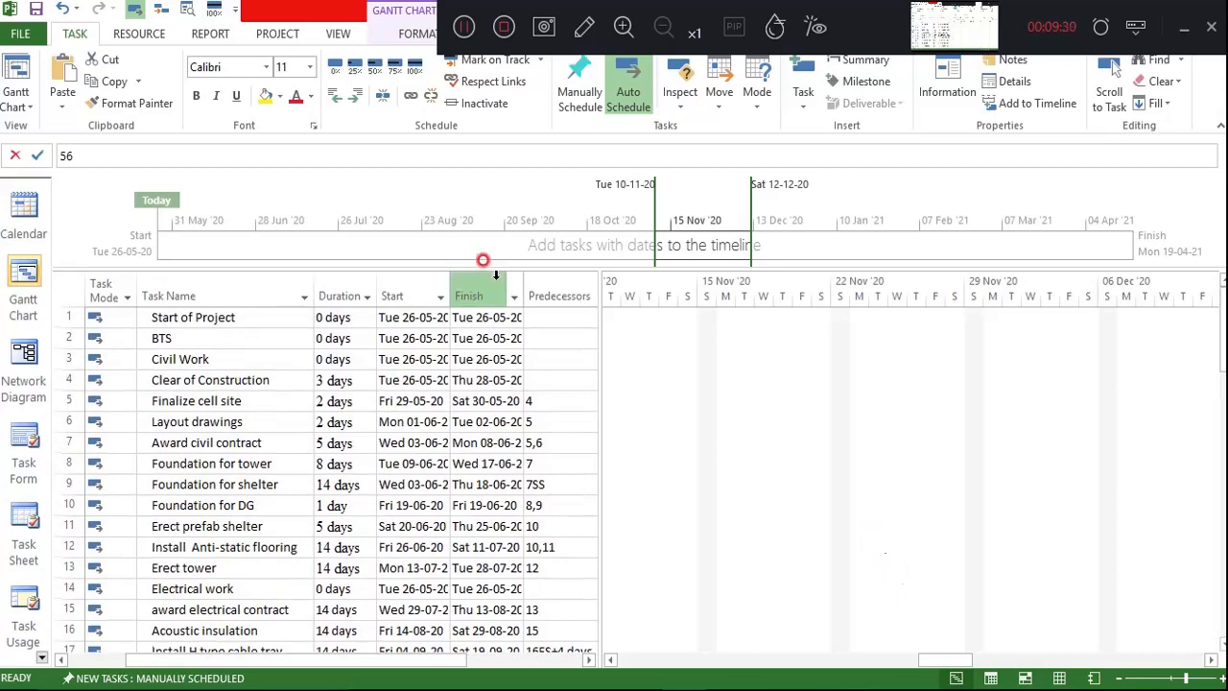
- Insert a WBS column between the Predecessors and Resource Names columns of the task table
left_click_drag(601, 284, 607, 294)
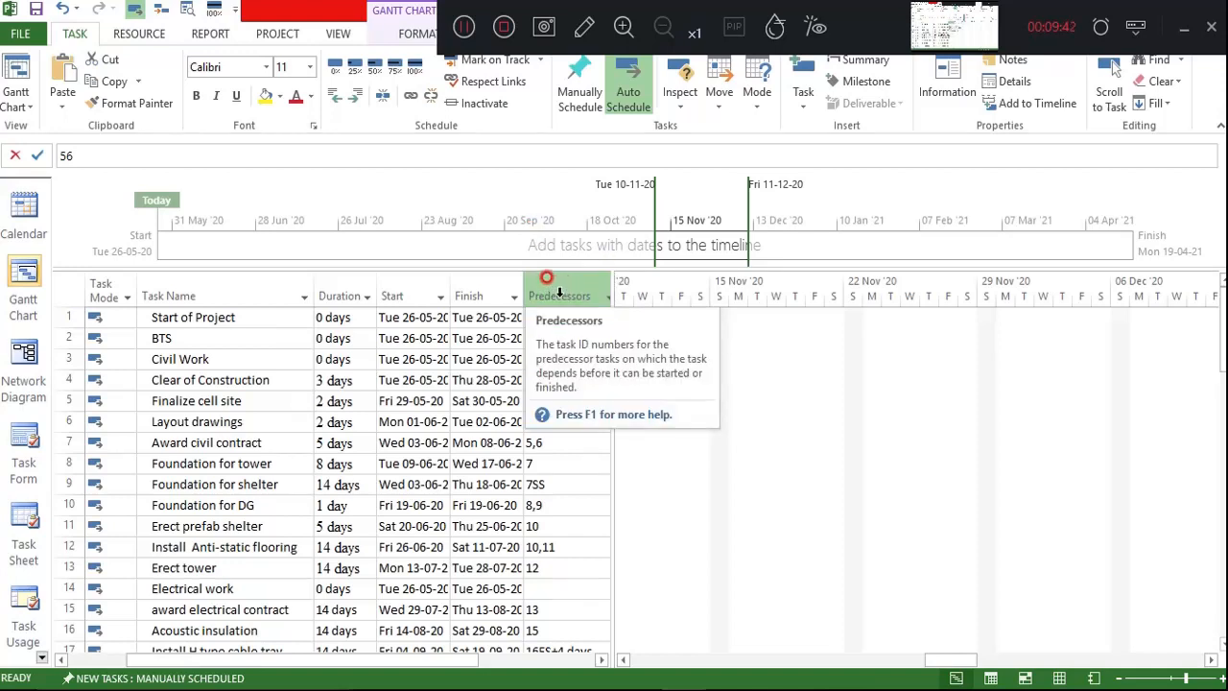
left_click_drag(616, 292, 635, 286)
right_click(635, 286)
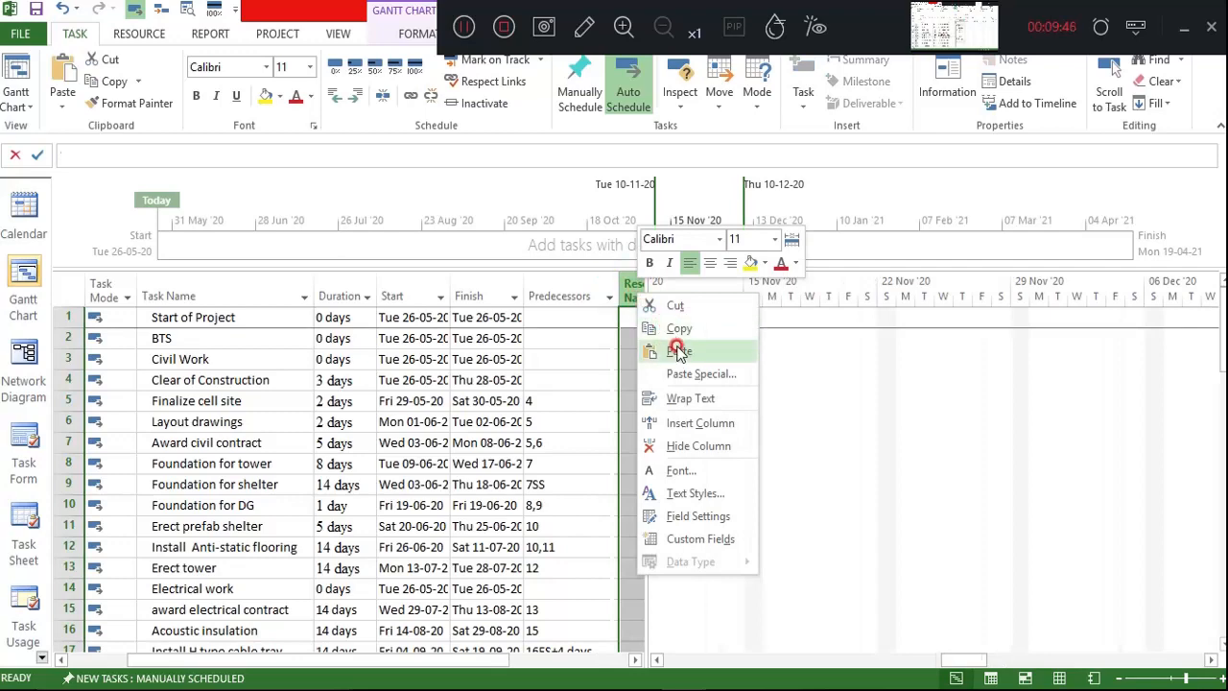
left_click(702, 423)
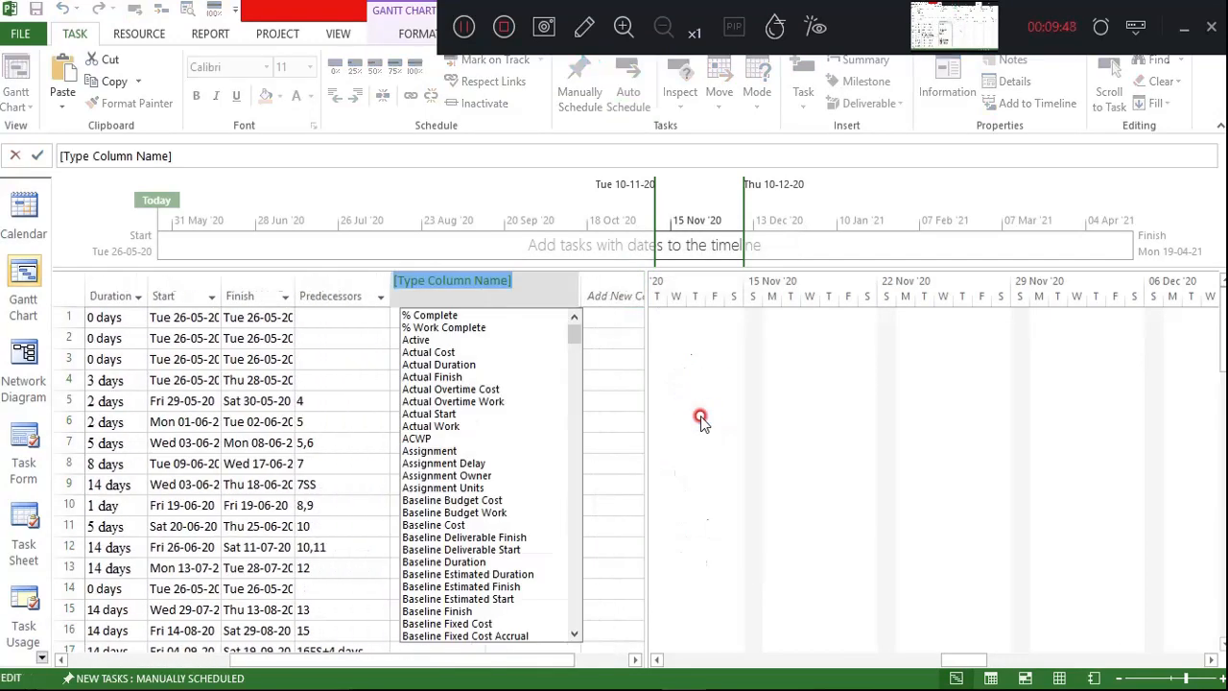
type("w")
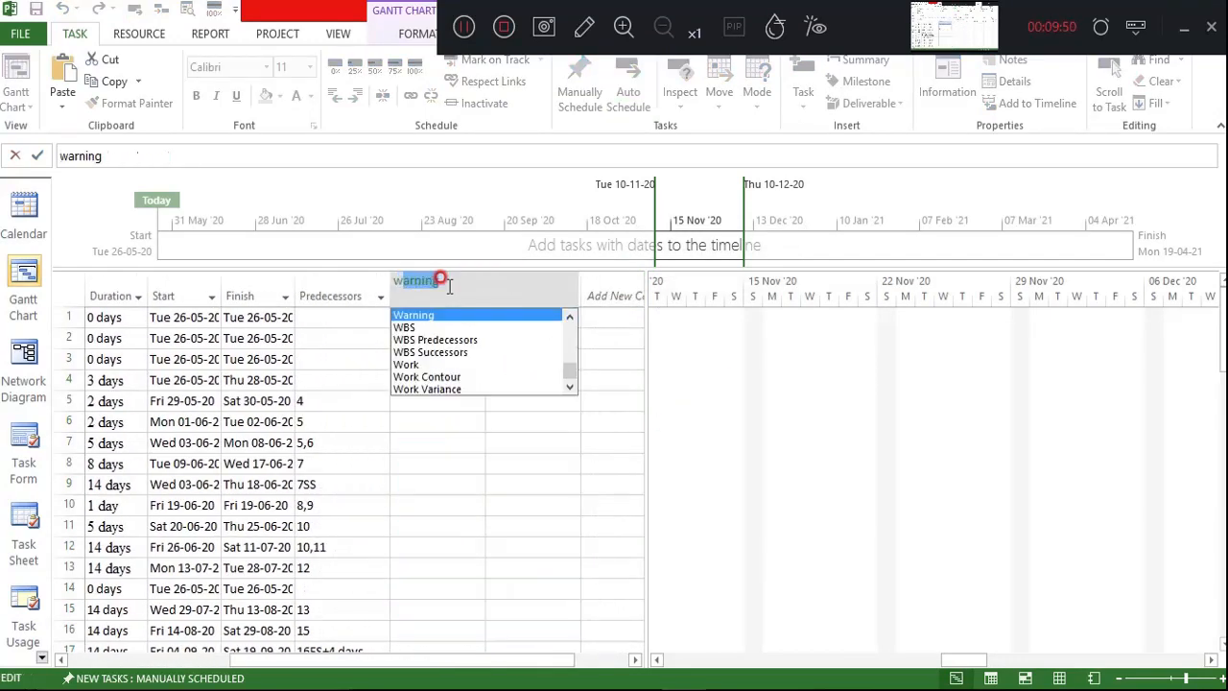
type("b")
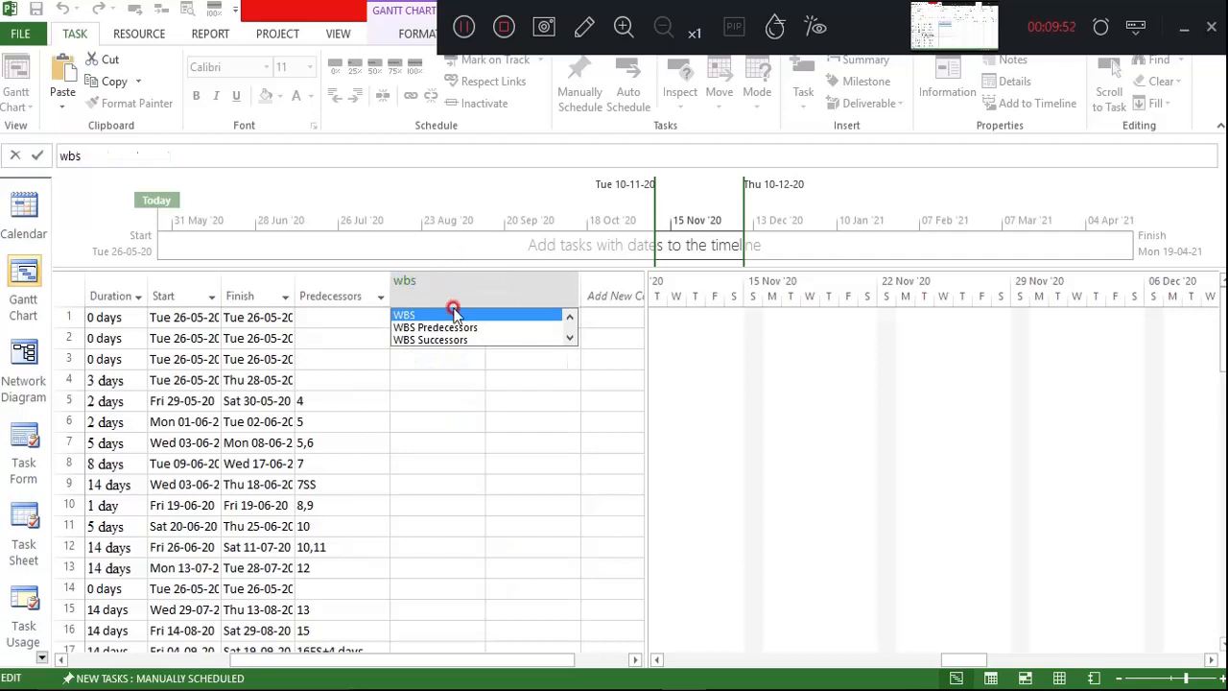
type("s")
left_click(553, 400)
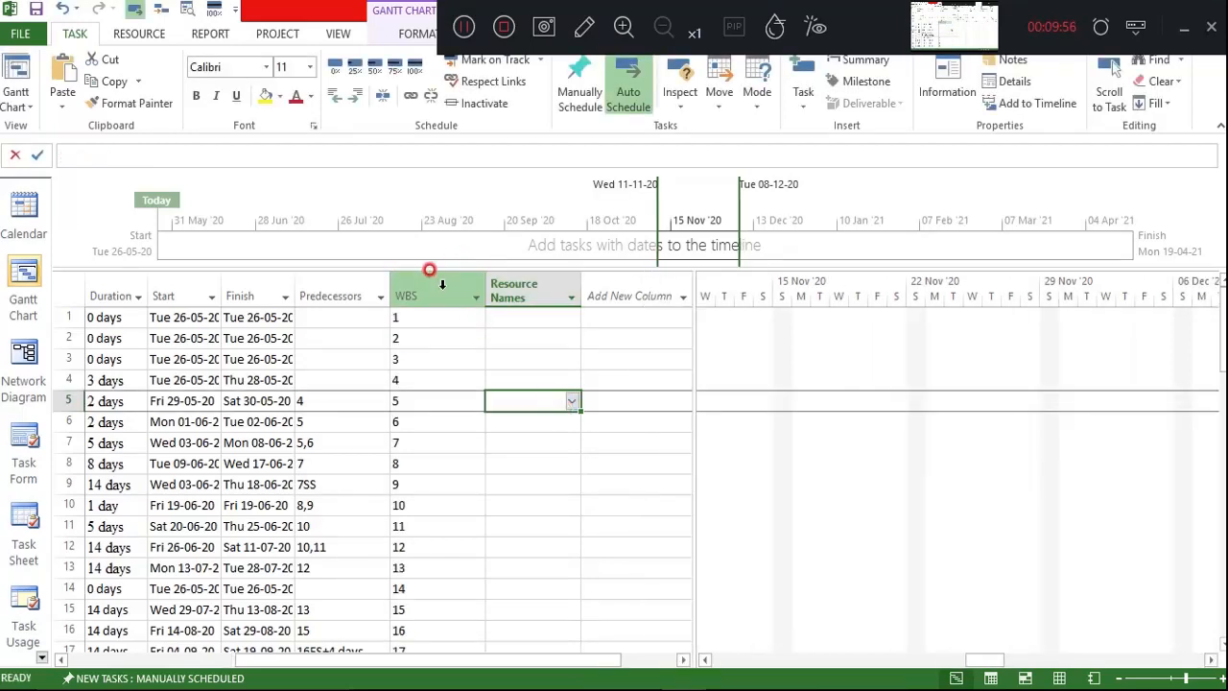
- Try to insert another WBS column before the existing WBS column
right_click(441, 294)
left_click(515, 421)
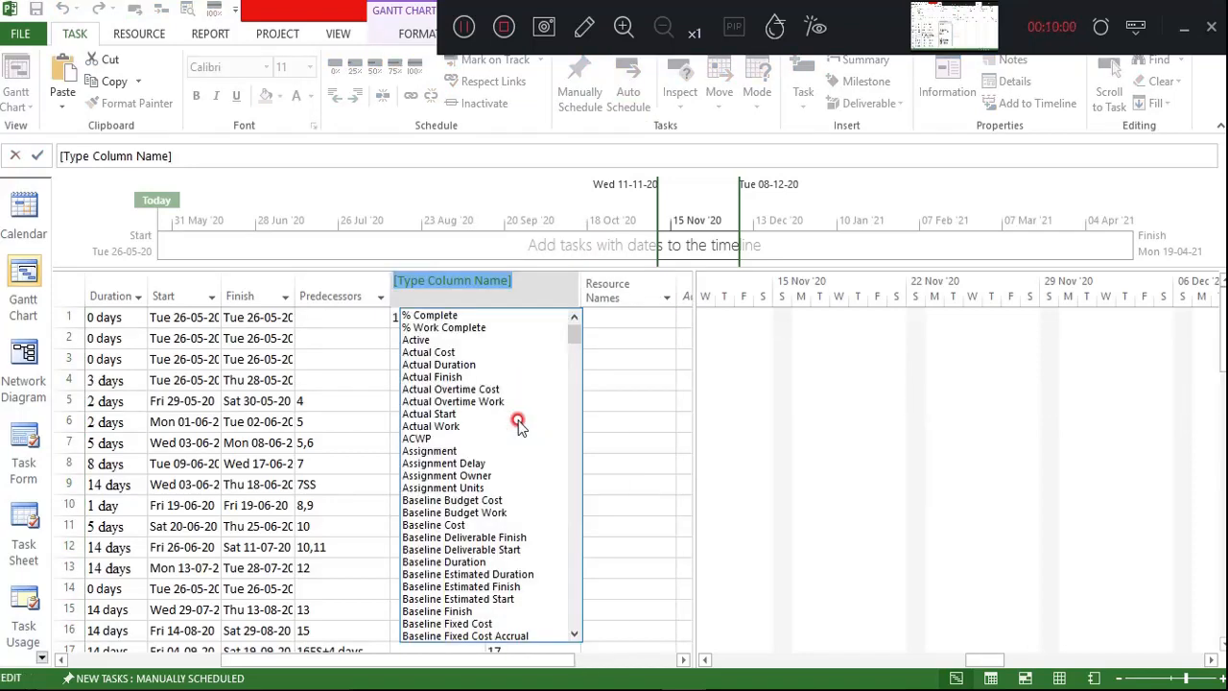
type("wbS")
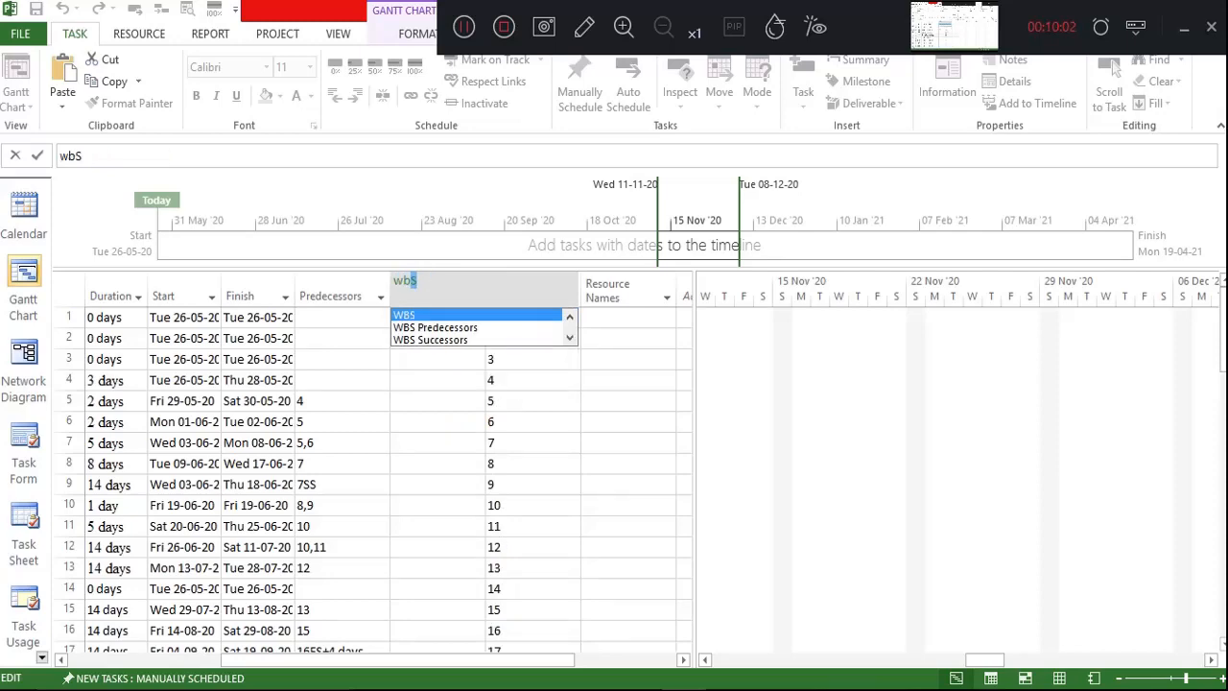
key("Return")
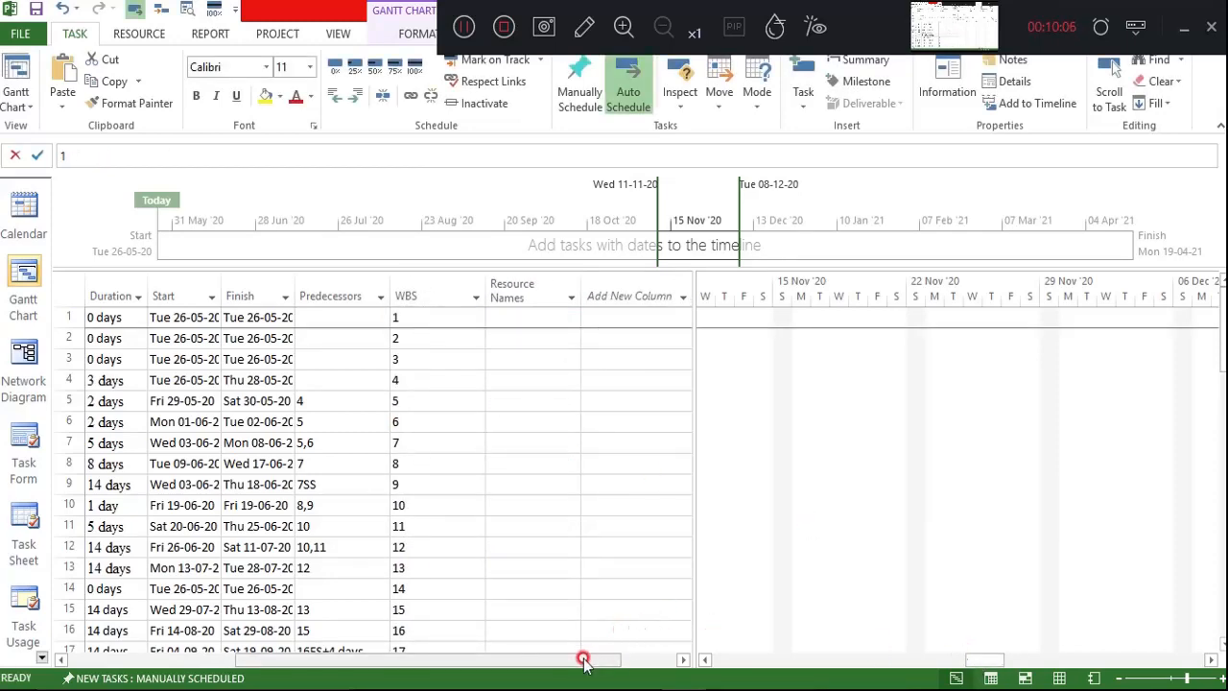
- Narrow the Predecessors column so the WBS column fits beside the other task columns
left_click_drag(581, 659, 355, 660)
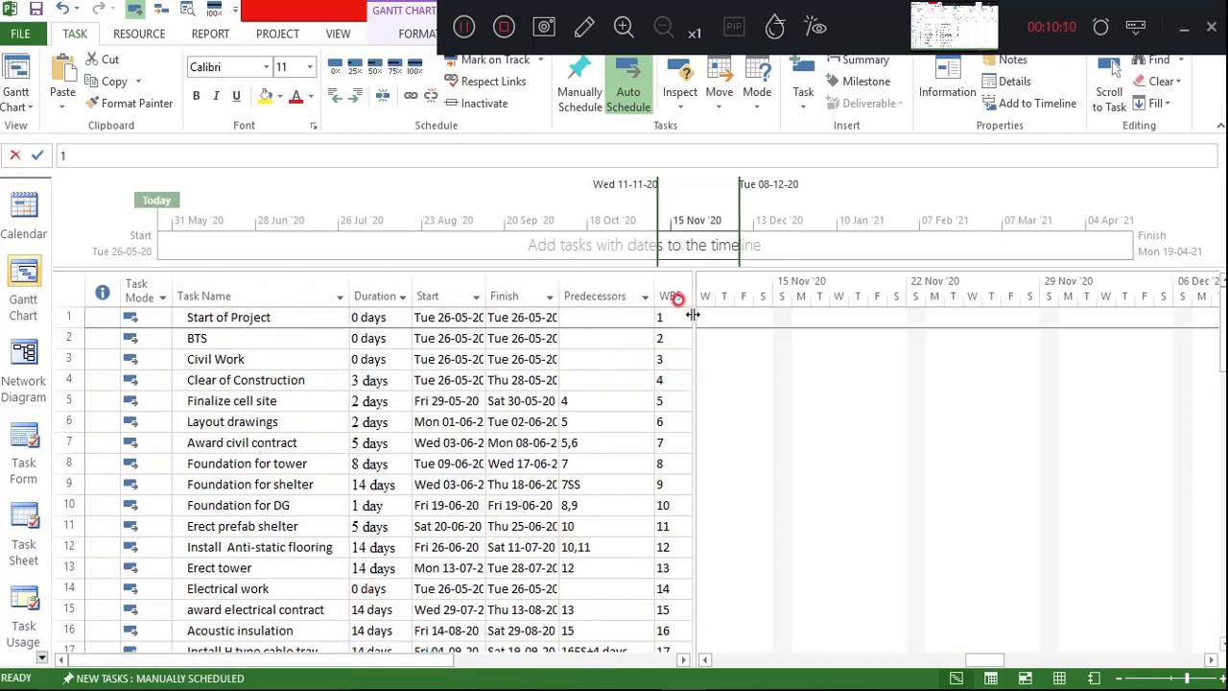
left_click(663, 288)
left_click_drag(655, 296, 617, 295)
left_click(639, 318)
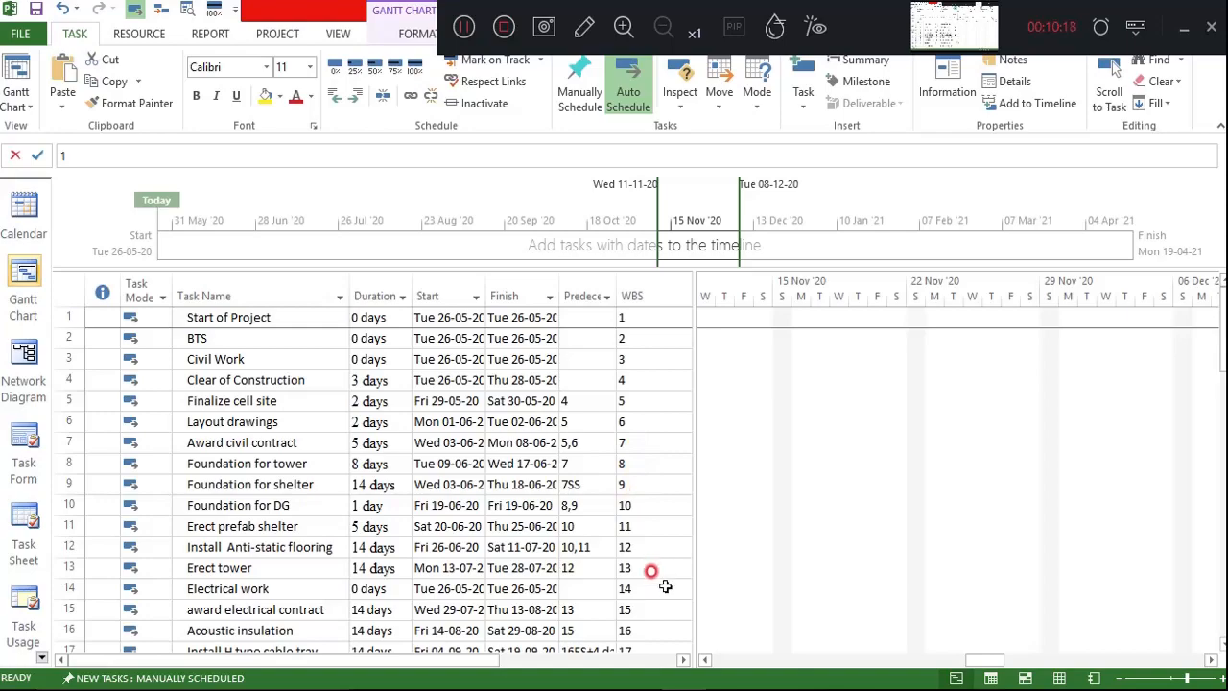
- Review the WBS numbers of all tasks and compare them with the WBS codes in the PDF in Adobe Acrobat Reader, returning to Microsoft Project
scroll(665, 585, "down", 19)
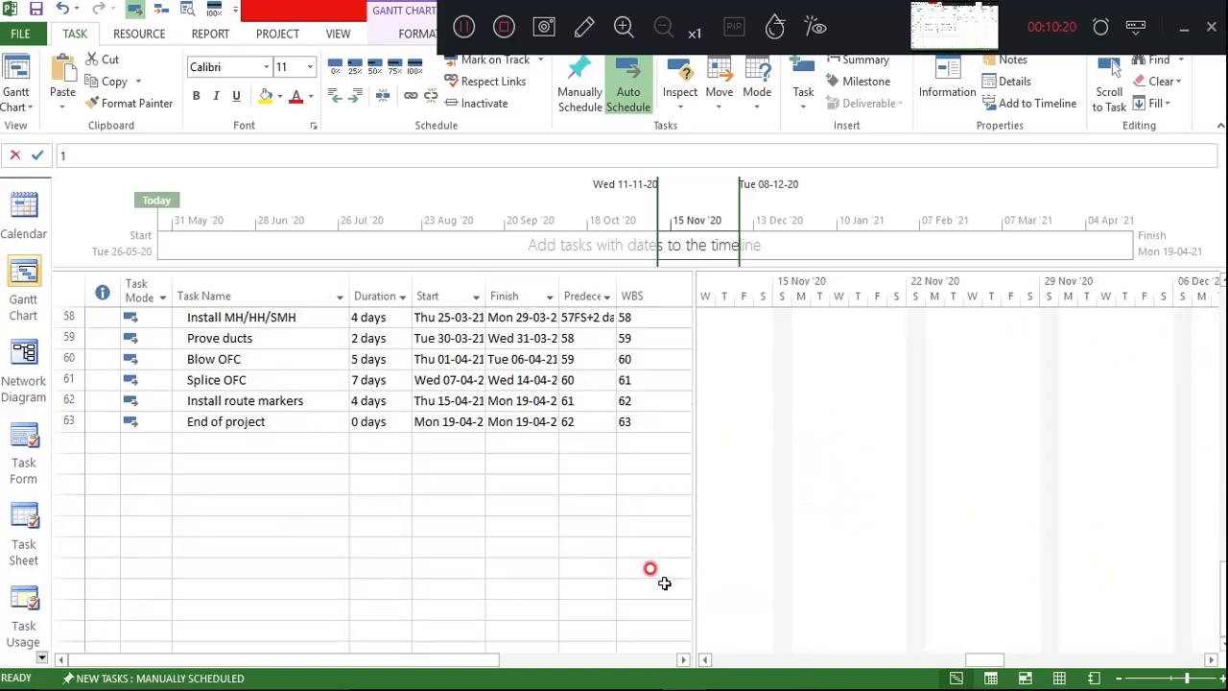
scroll(662, 582, "up", 17)
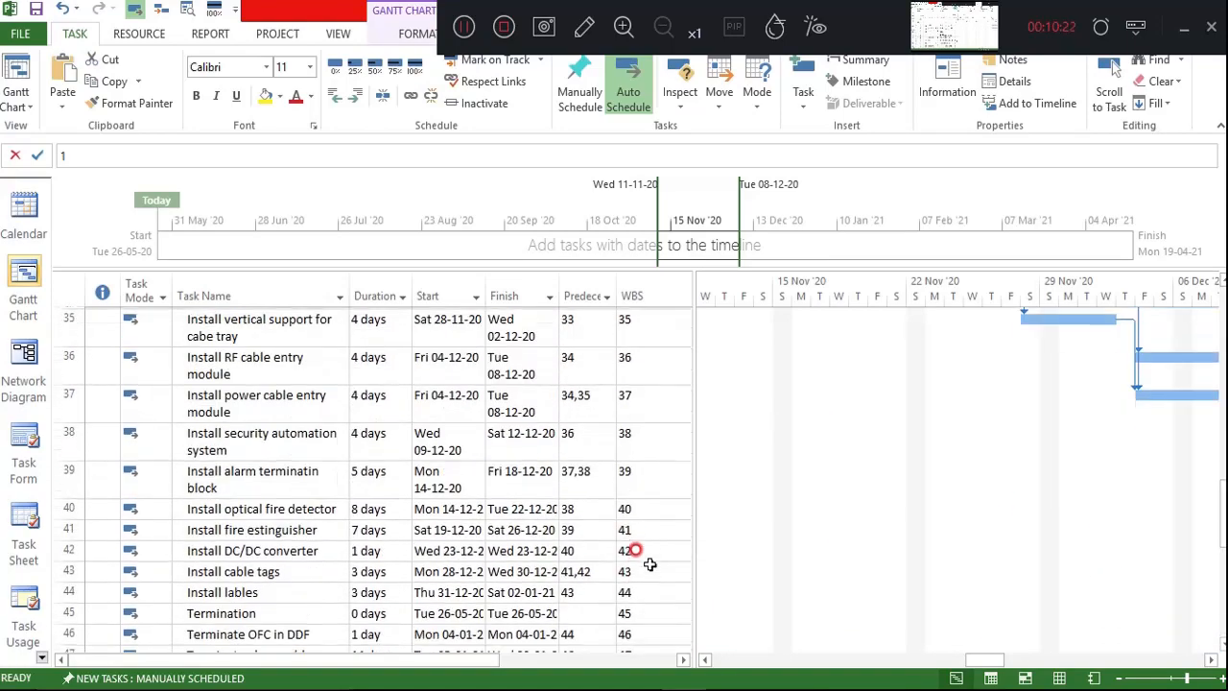
scroll(647, 565, "up", 2)
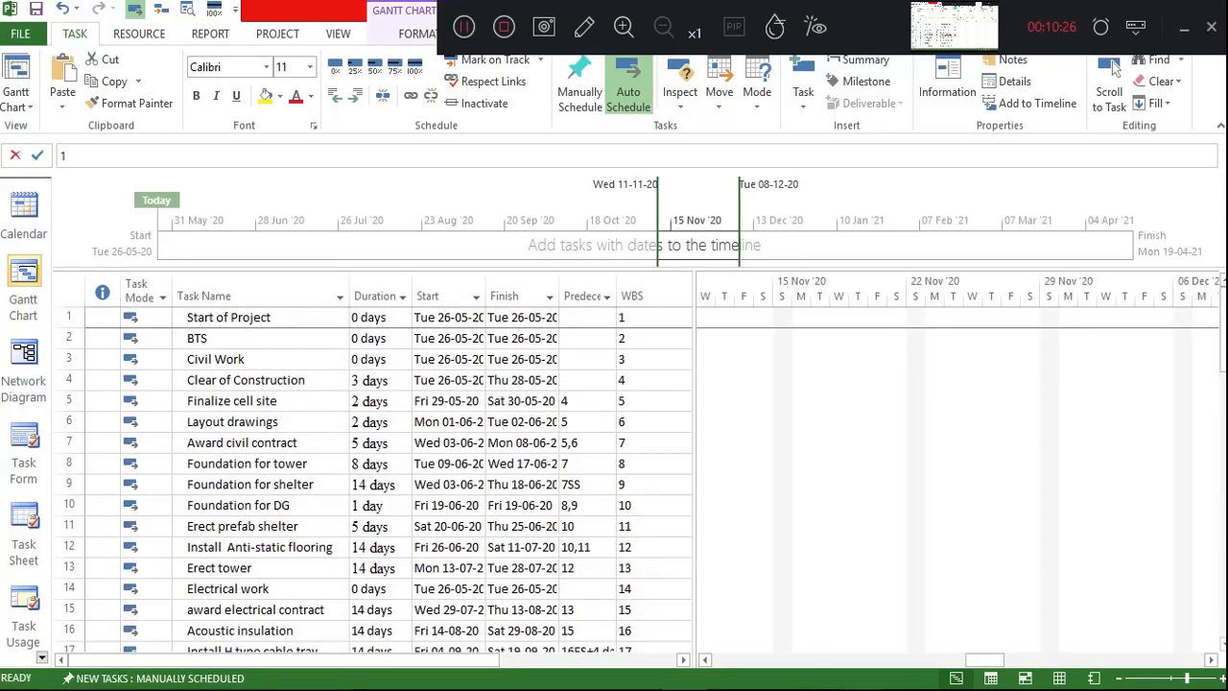
left_click(827, 689)
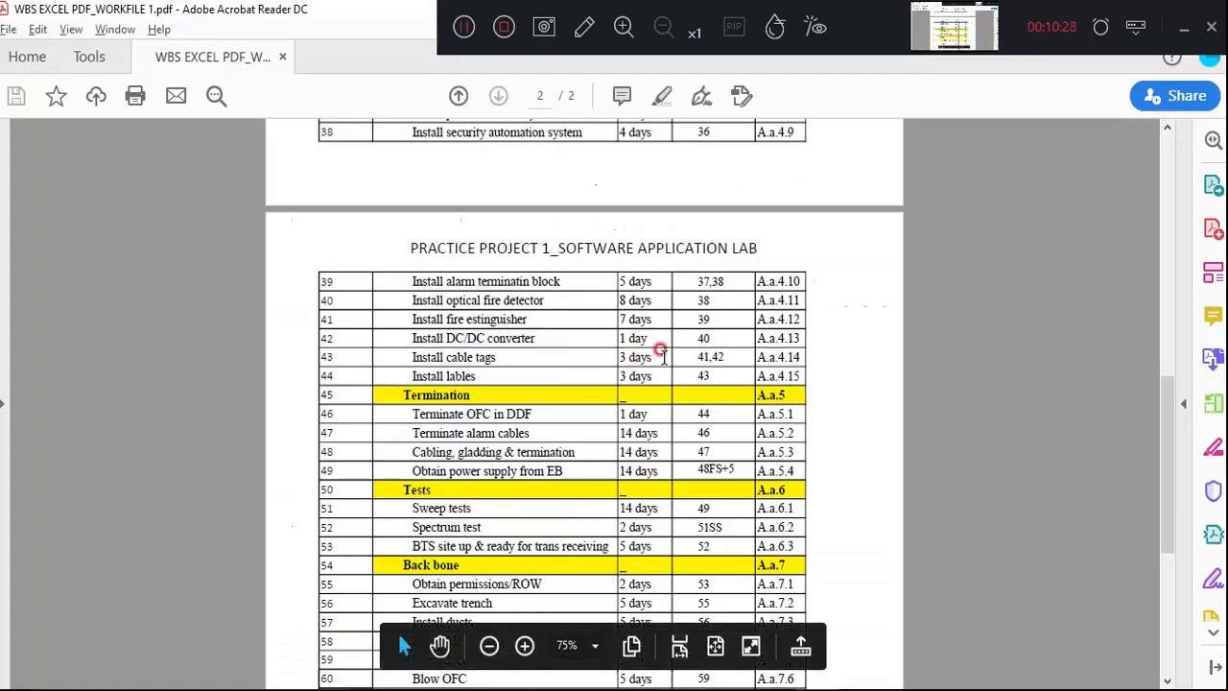
scroll(722, 373, "up", 1)
scroll(722, 374, "up", 12)
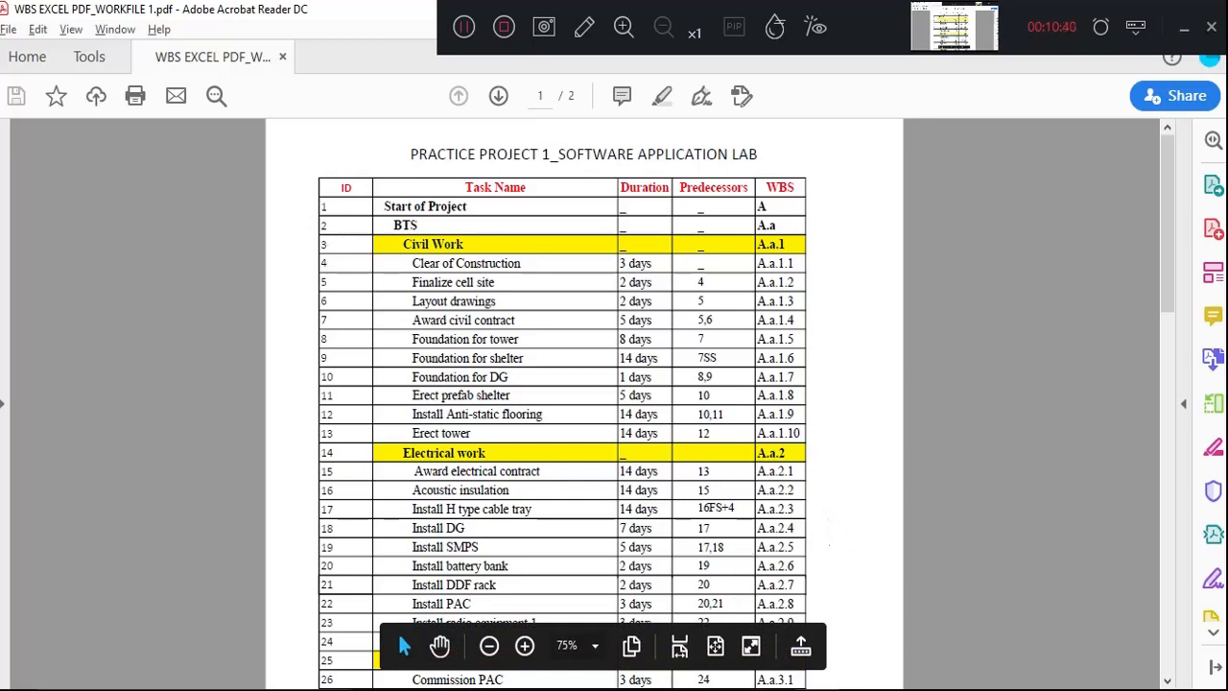
mouse_move(818, 689)
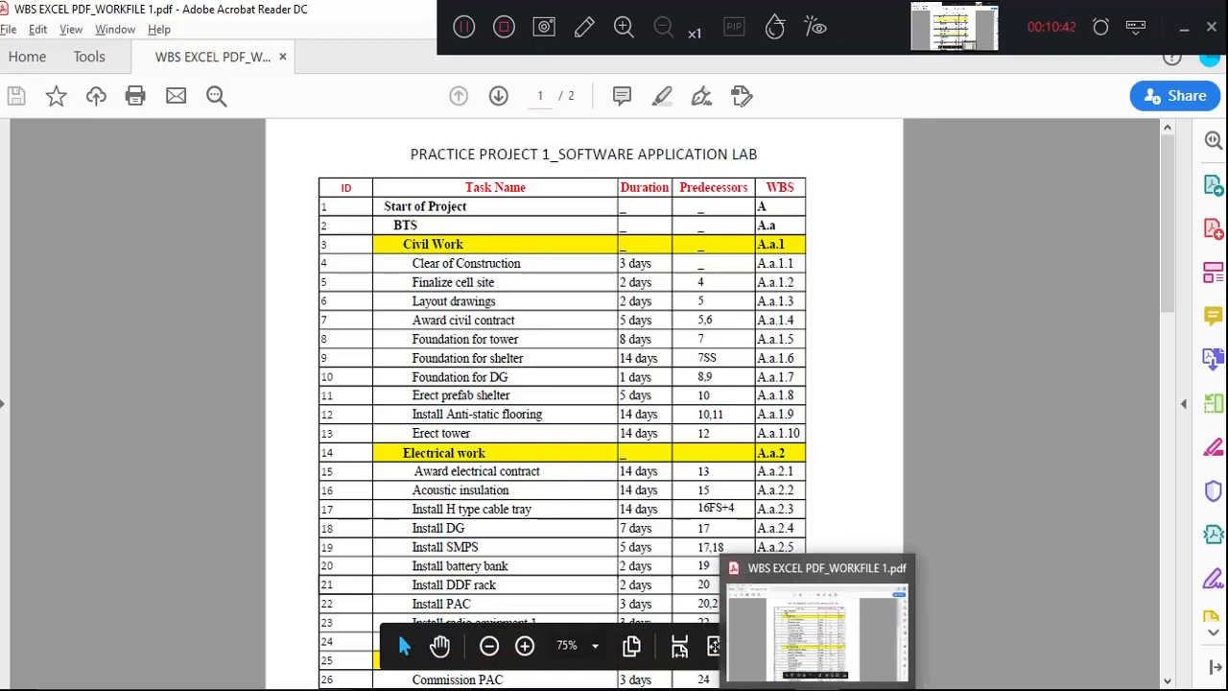
left_click(590, 630)
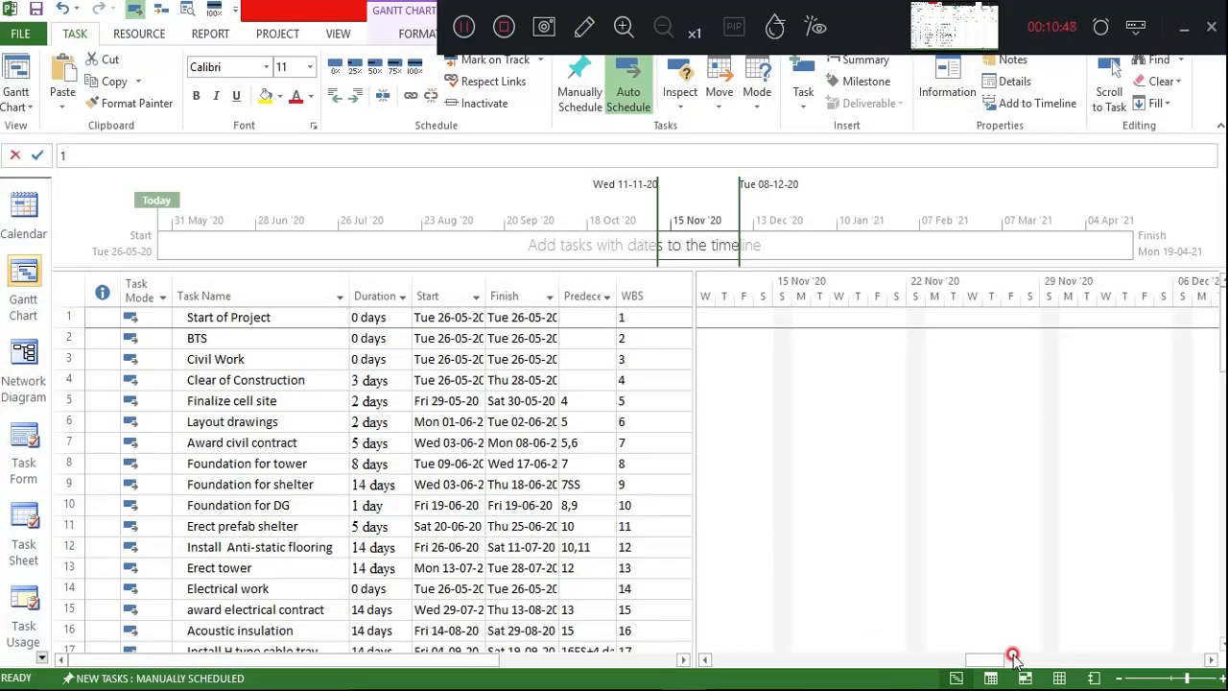
- Open the project's WBS code definition and set the level 1 sequence to Uppercase Letters (ordered)
left_click(333, 422)
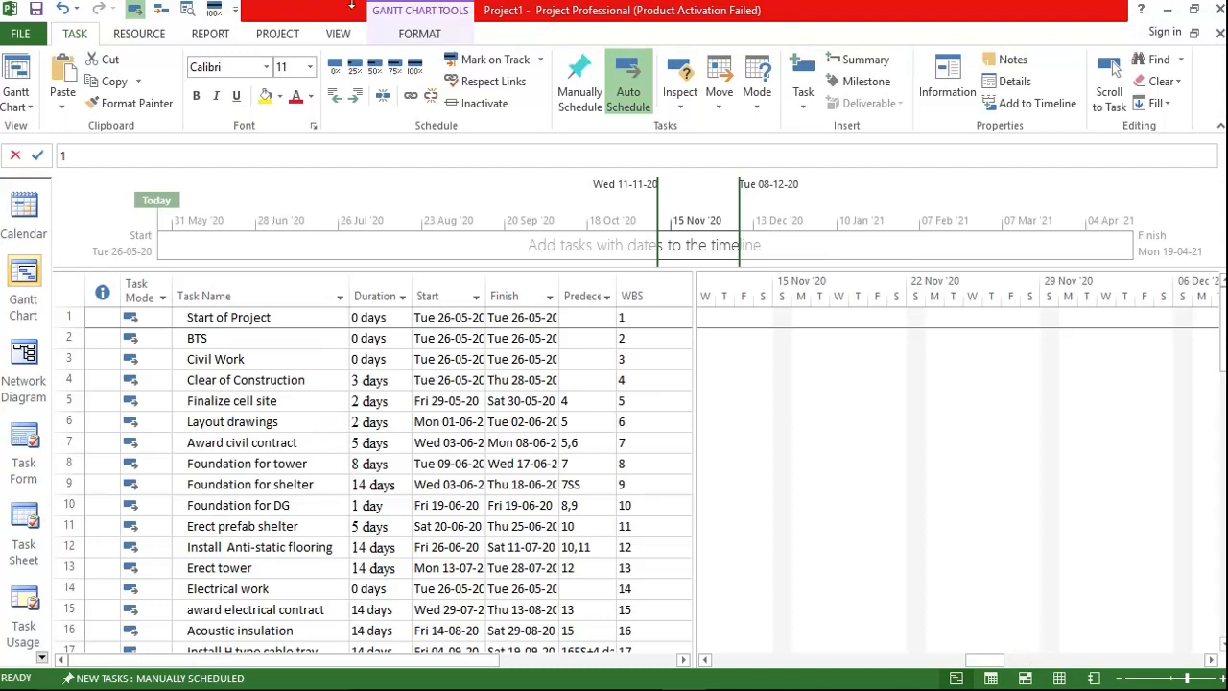
left_click(270, 38)
left_click(430, 34)
left_click(331, 35)
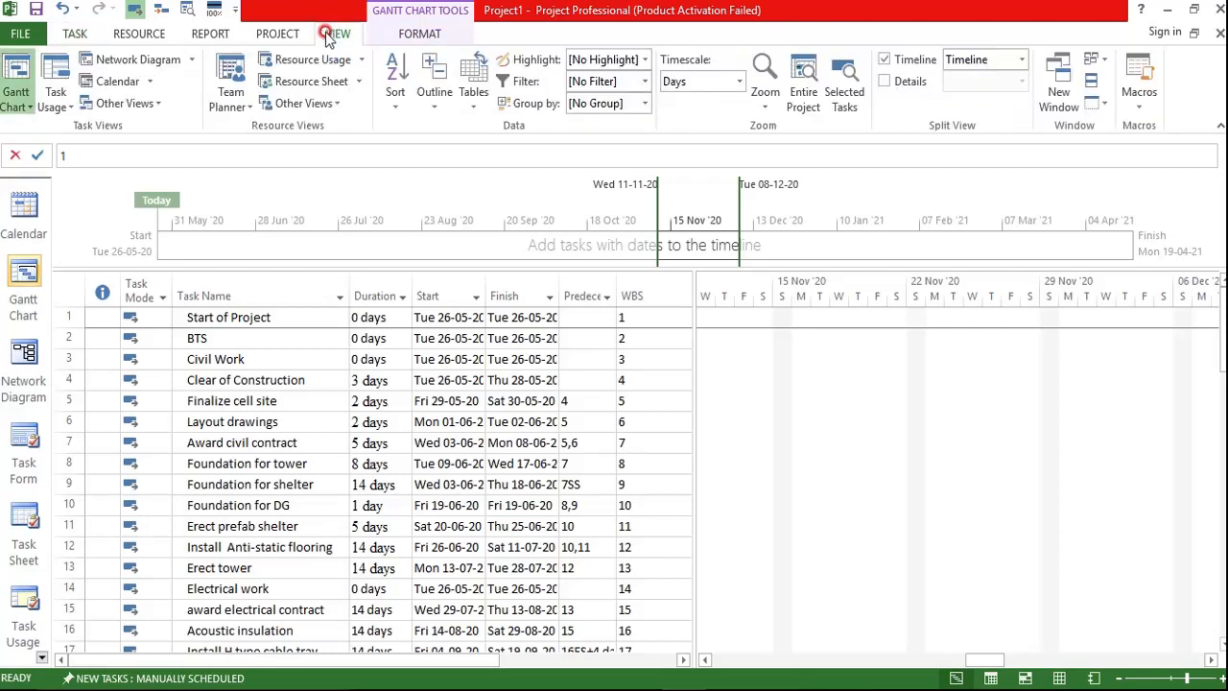
left_click(279, 34)
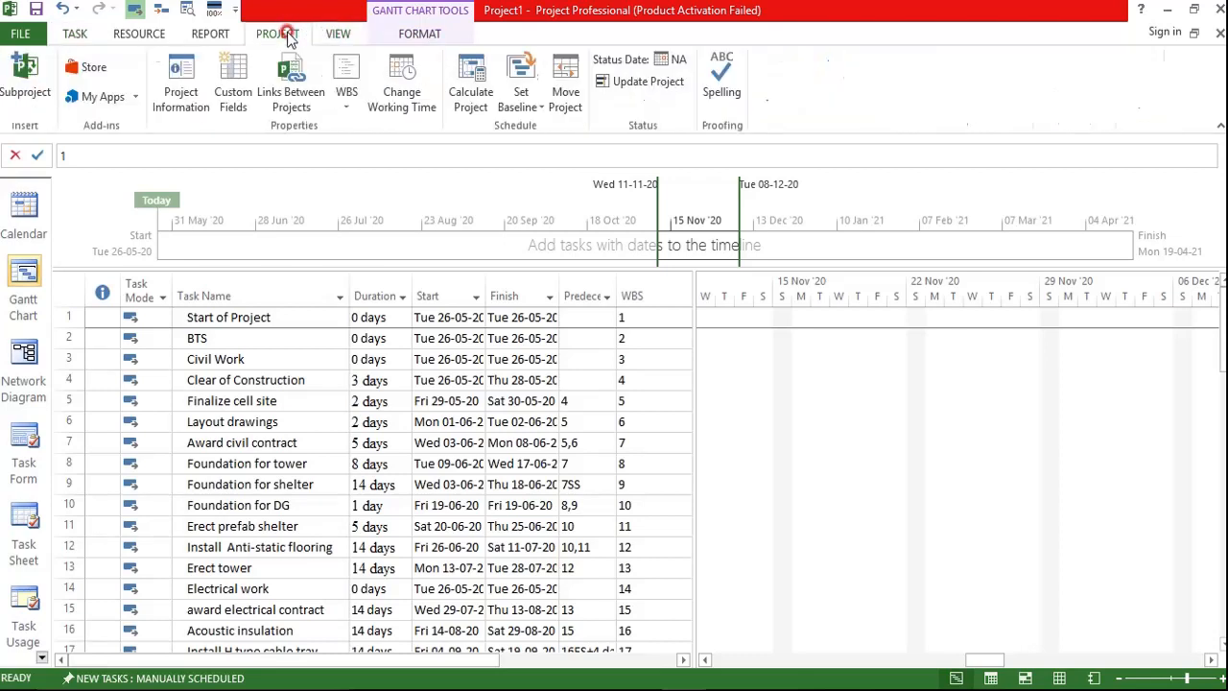
left_click(276, 37)
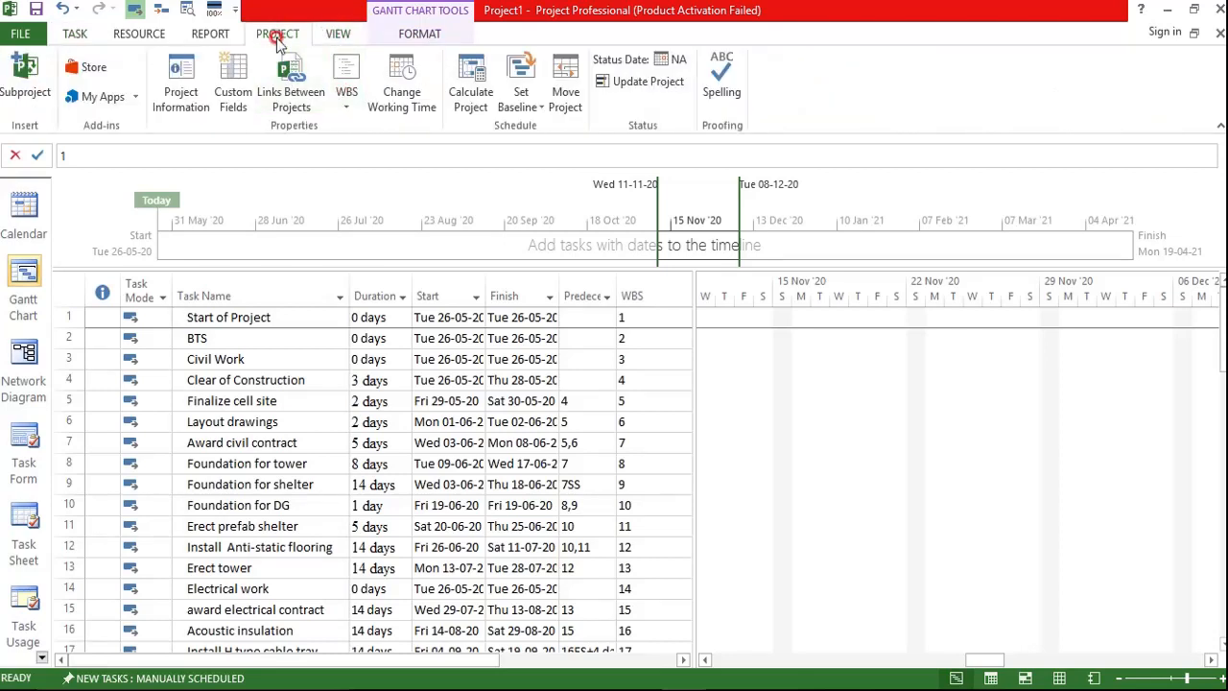
left_click(349, 101)
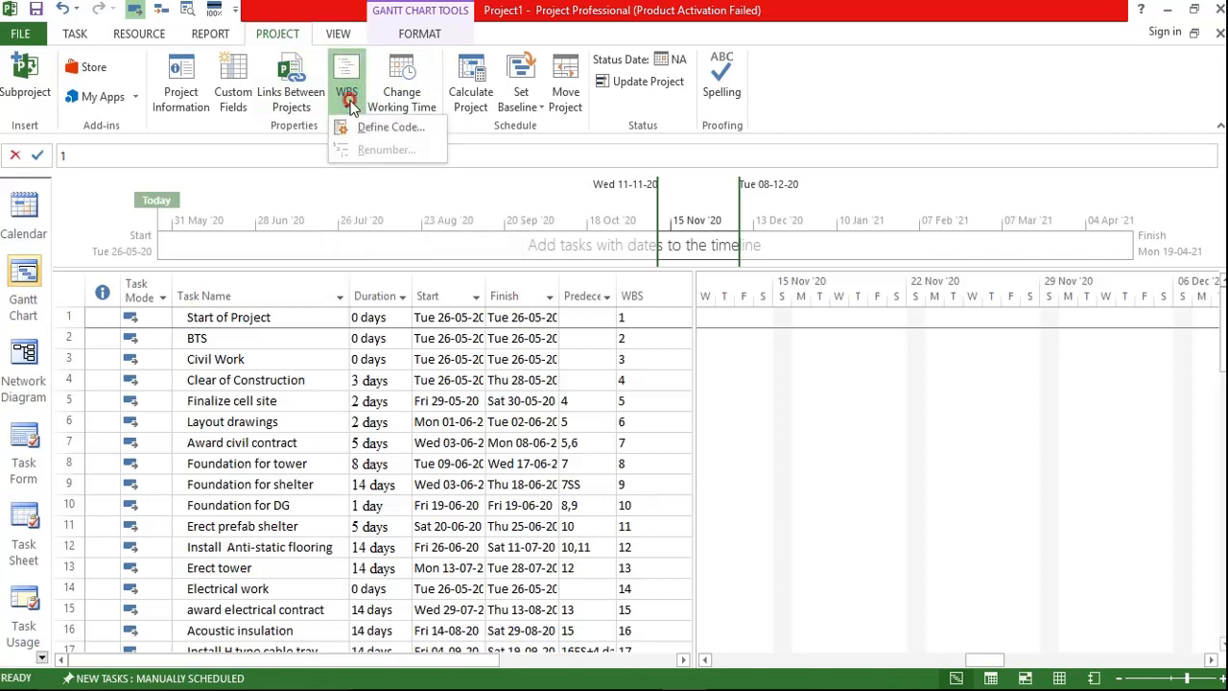
left_click(374, 128)
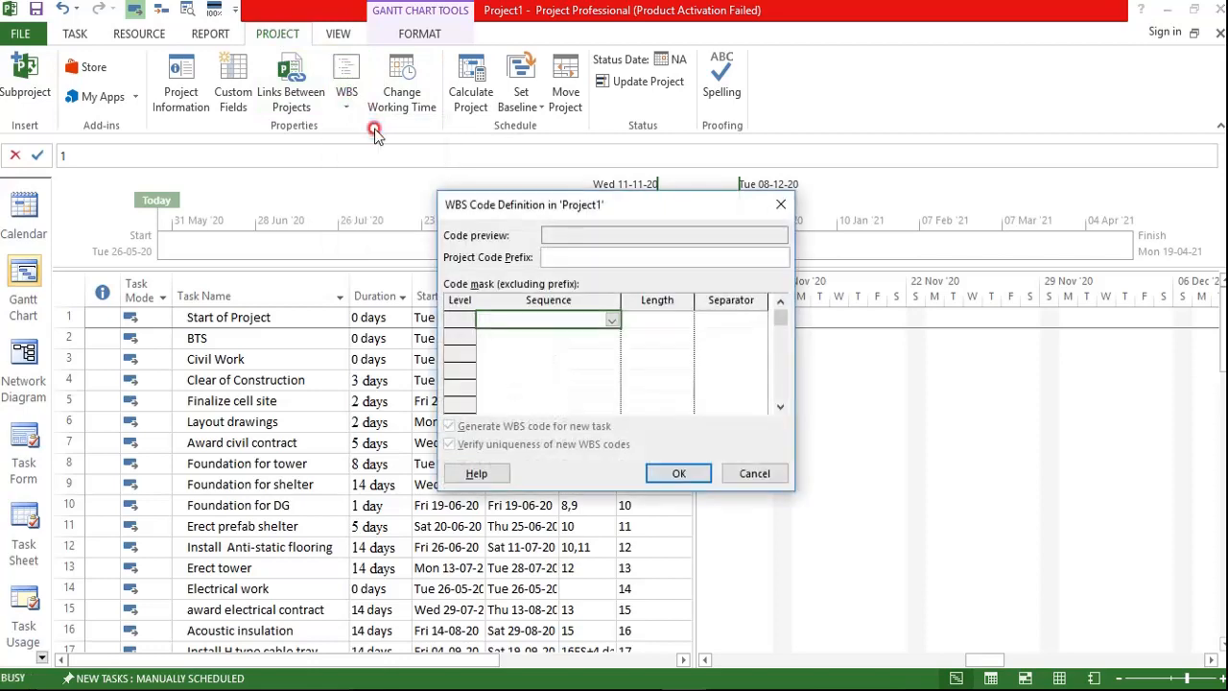
left_click(550, 253)
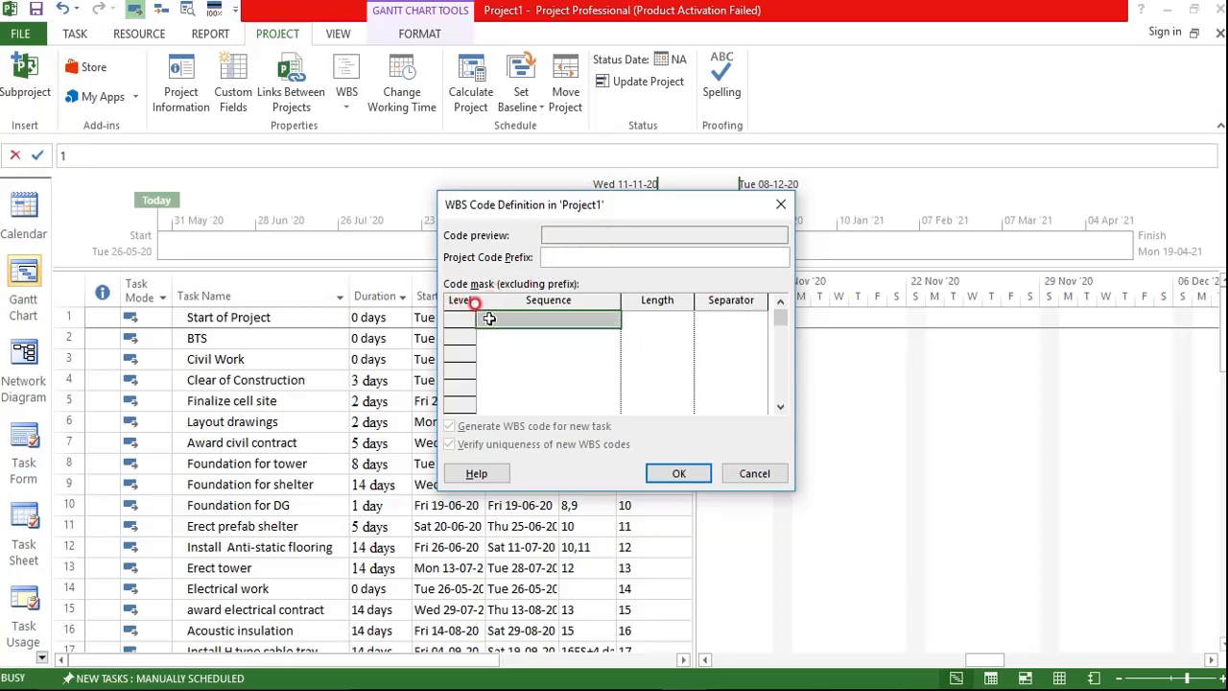
left_click(611, 321)
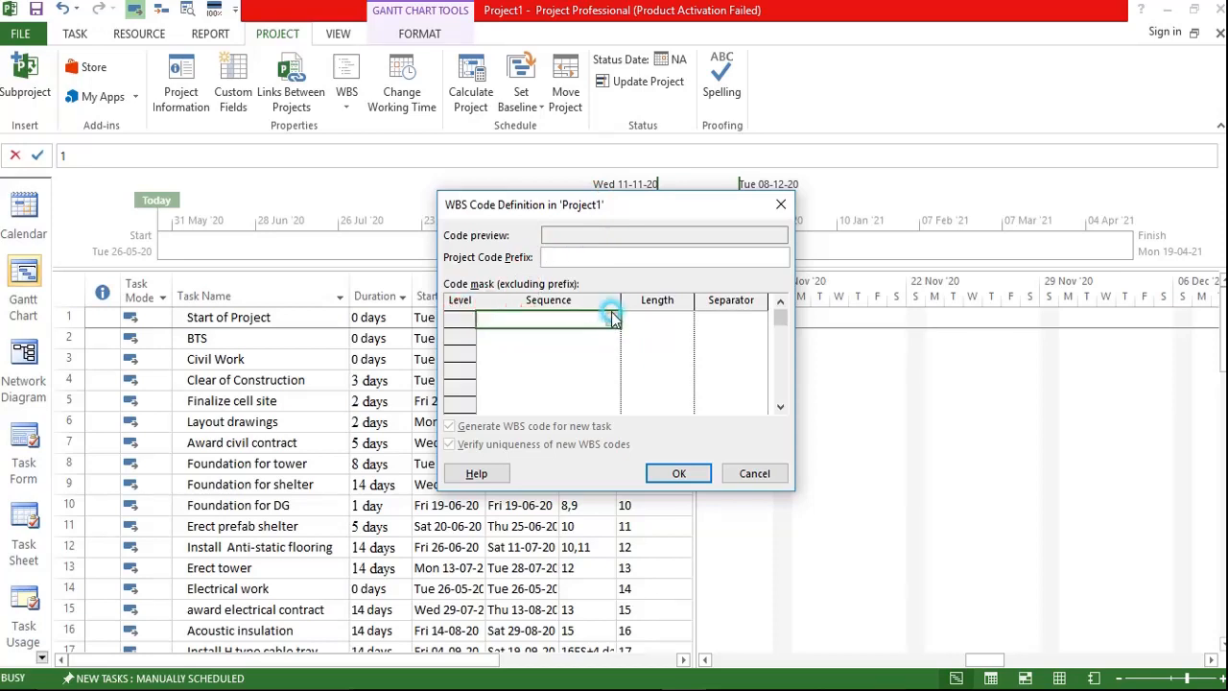
left_click(614, 318)
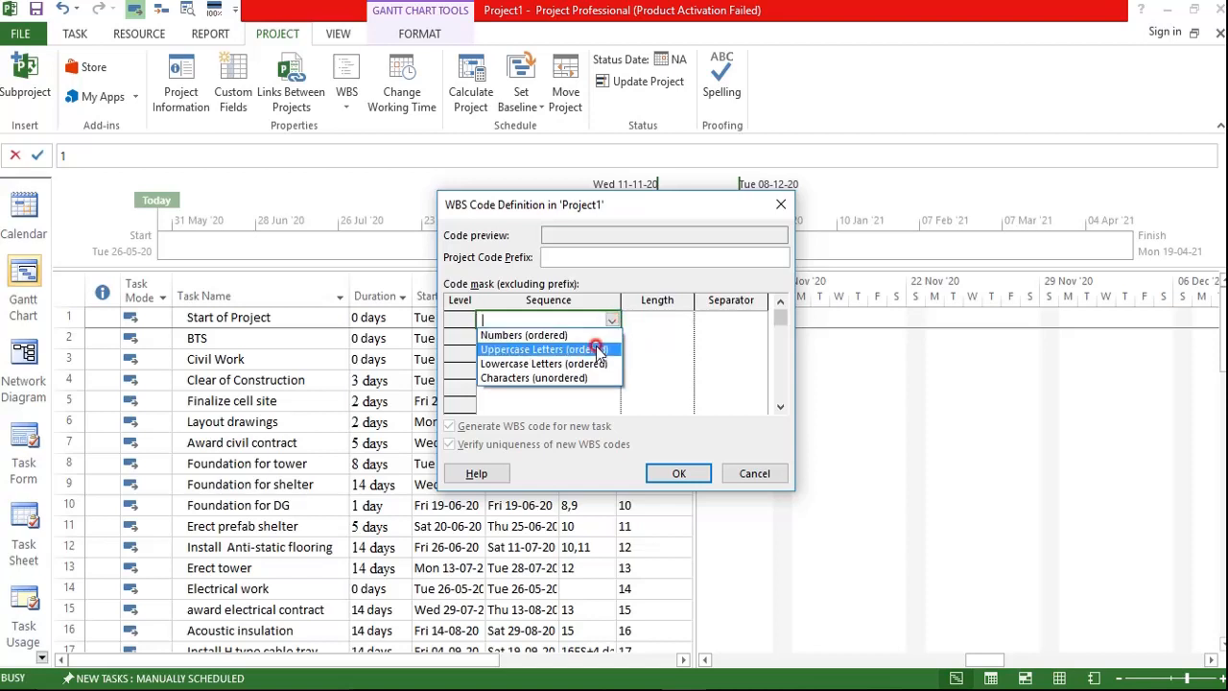
left_click(593, 351)
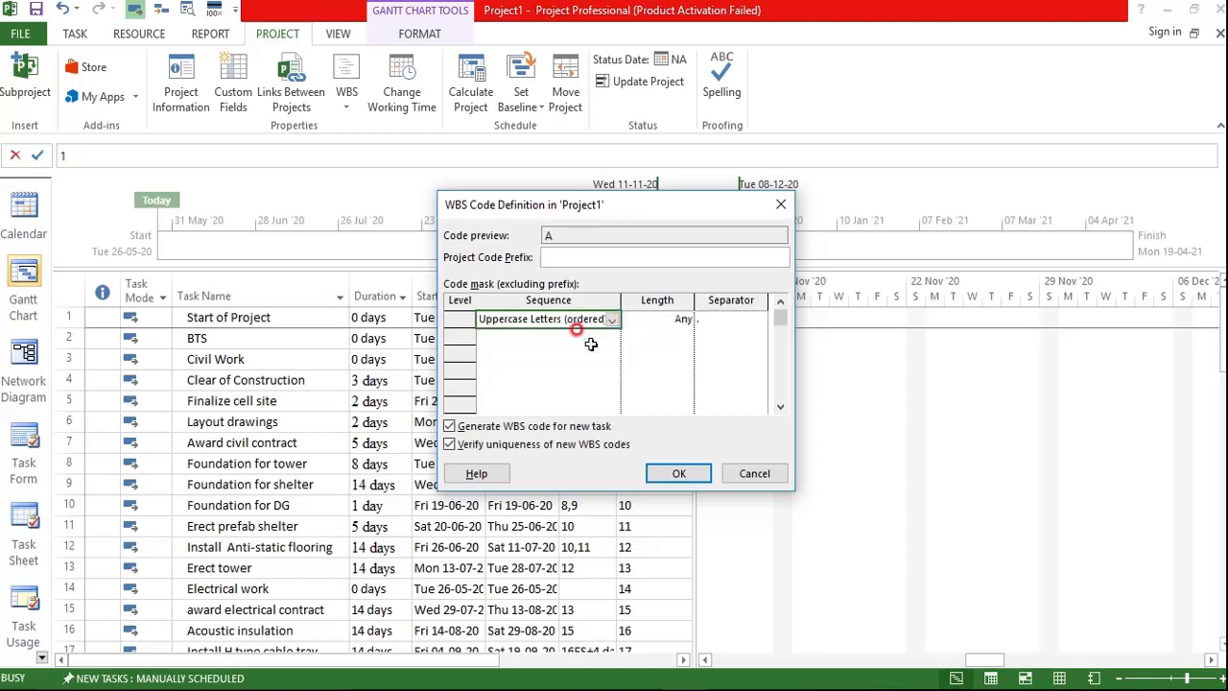
- Add code level 2 with Lowercase Letters (ordered) and level 3 with Numbers (ordered) to the WBS code mask
left_click(579, 339)
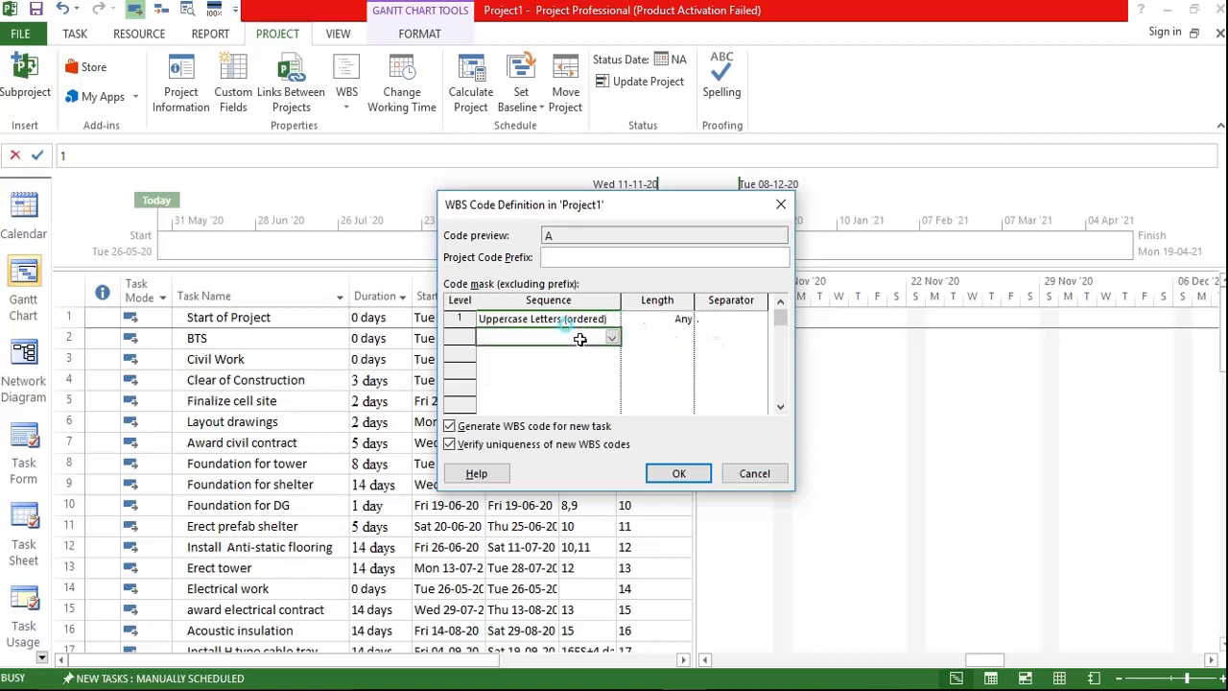
left_click(612, 339)
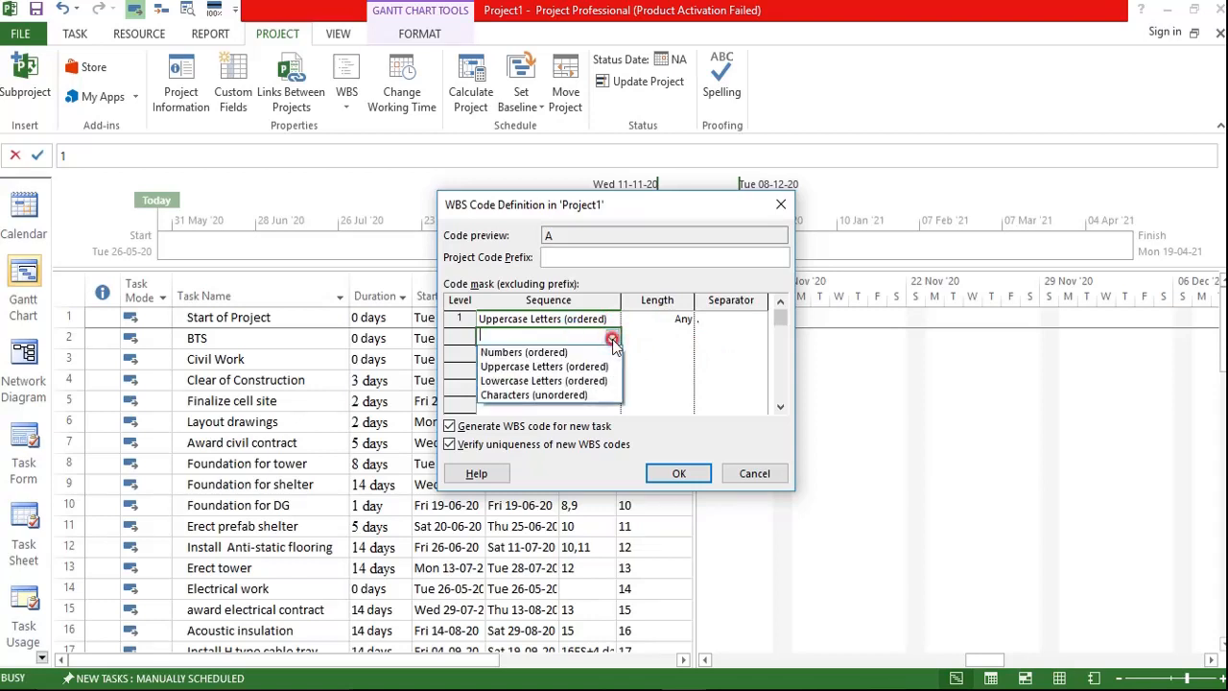
left_click(572, 381)
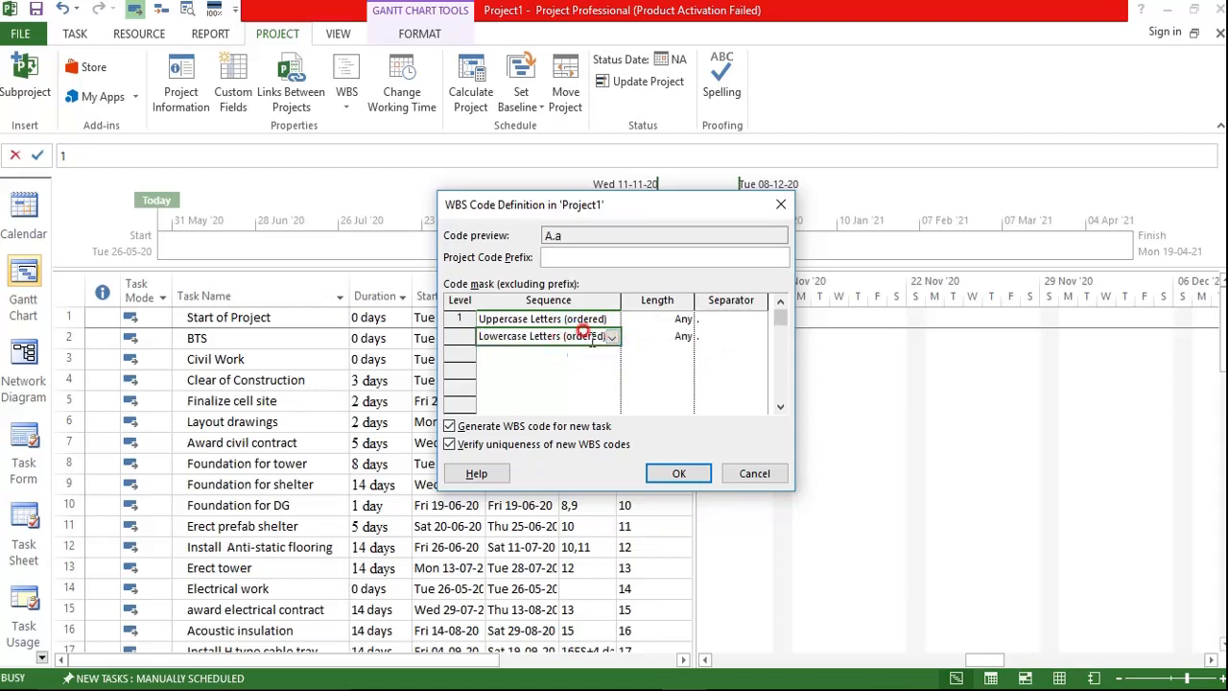
left_click(599, 349)
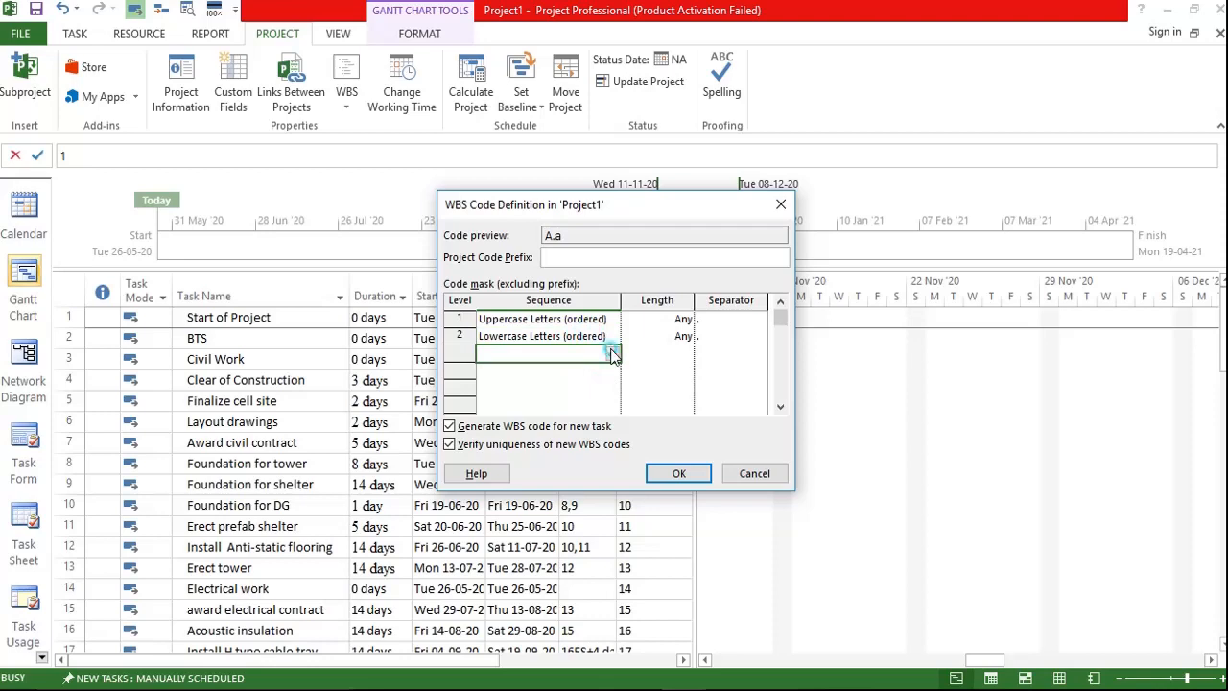
left_click(612, 354)
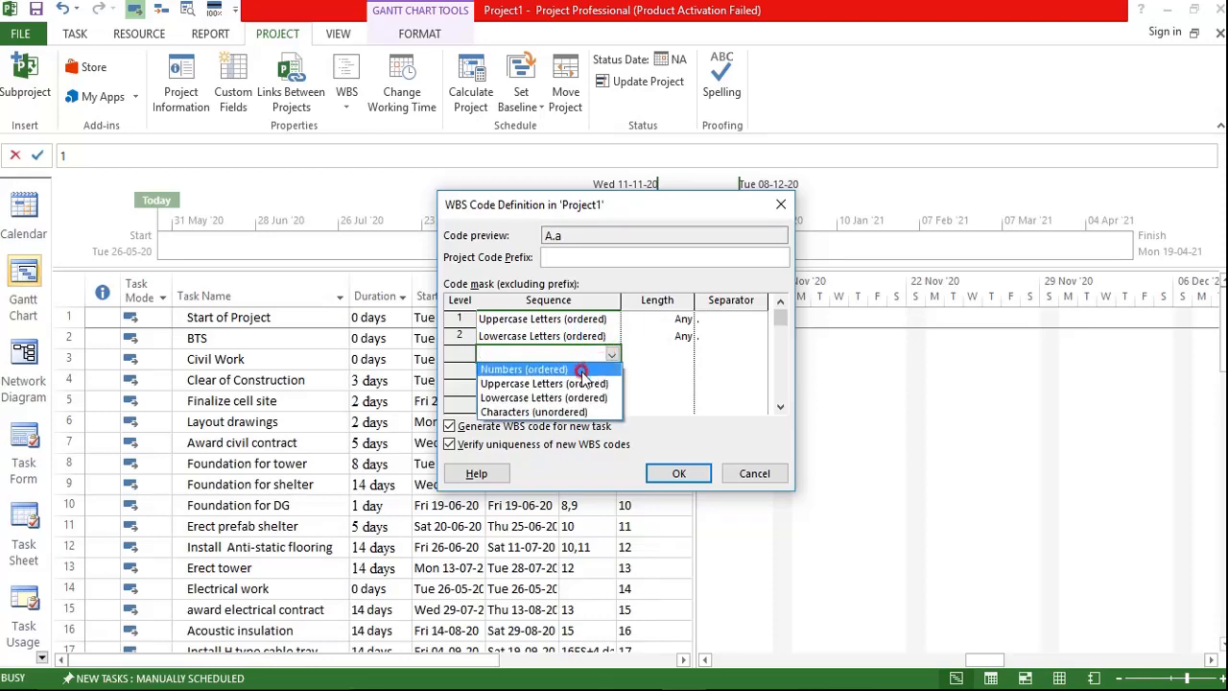
left_click(582, 369)
- Add code levels 4 and 5, both with the sequence Numbers (ordered), to the WBS code mask
left_click(610, 373)
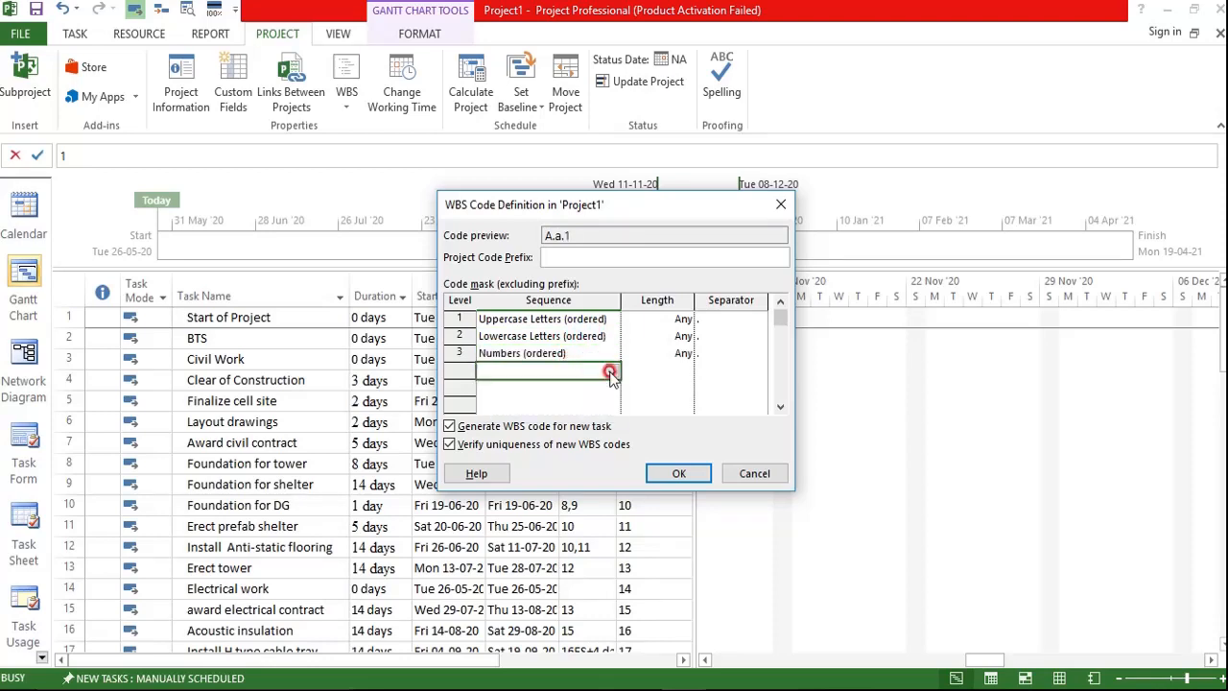
left_click(611, 372)
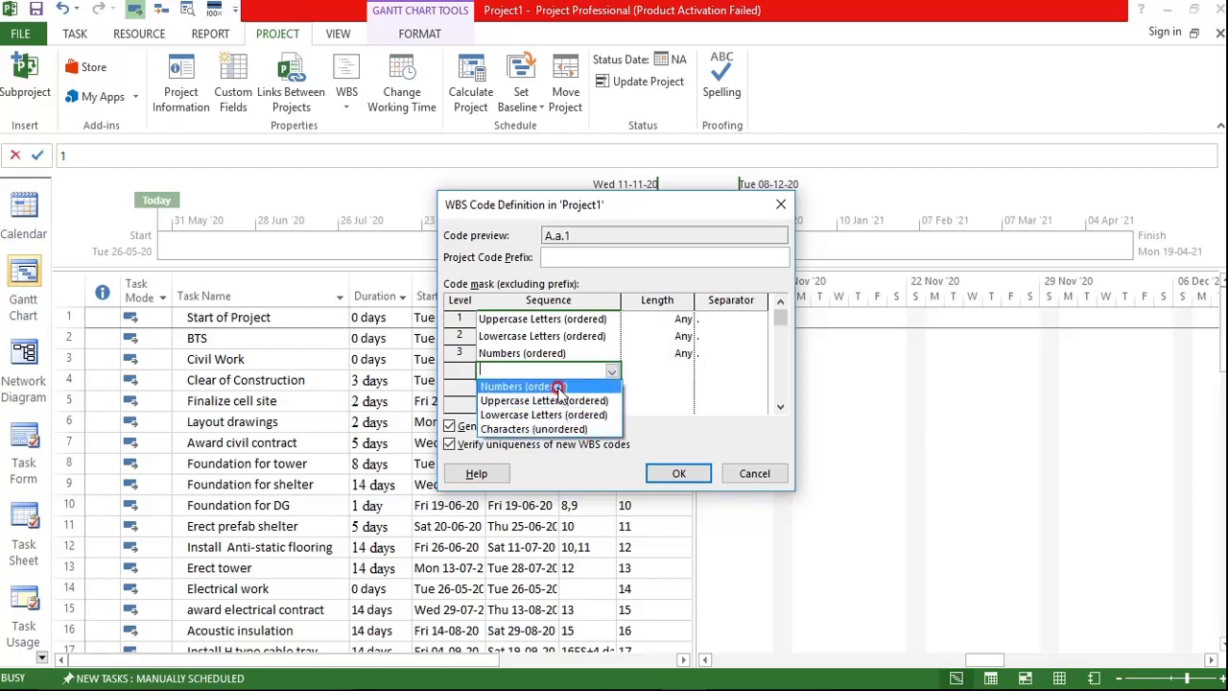
left_click(558, 387)
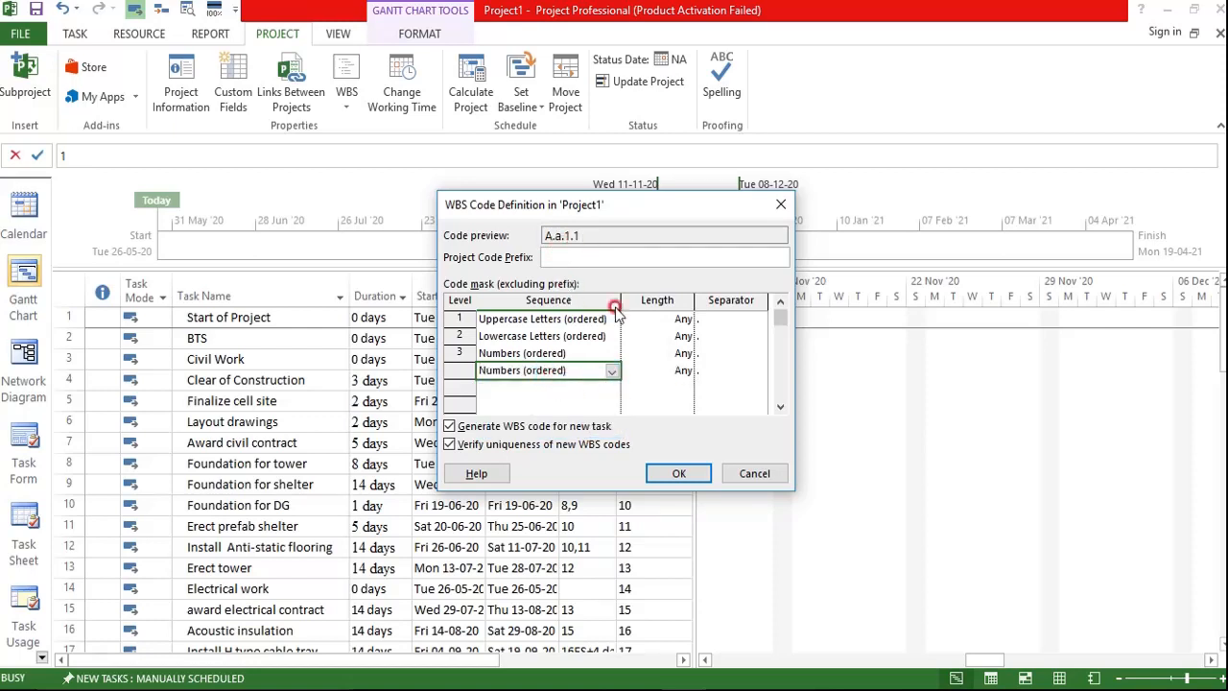
left_click(588, 386)
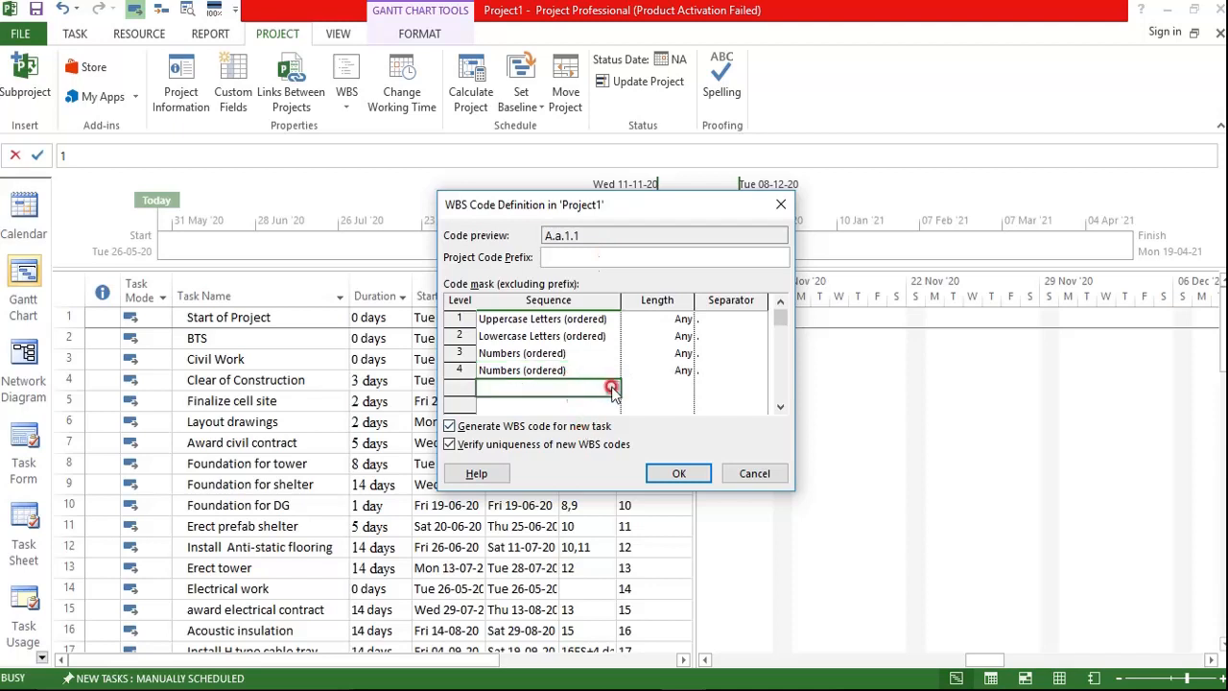
left_click(612, 387)
left_click(587, 401)
left_click(583, 383)
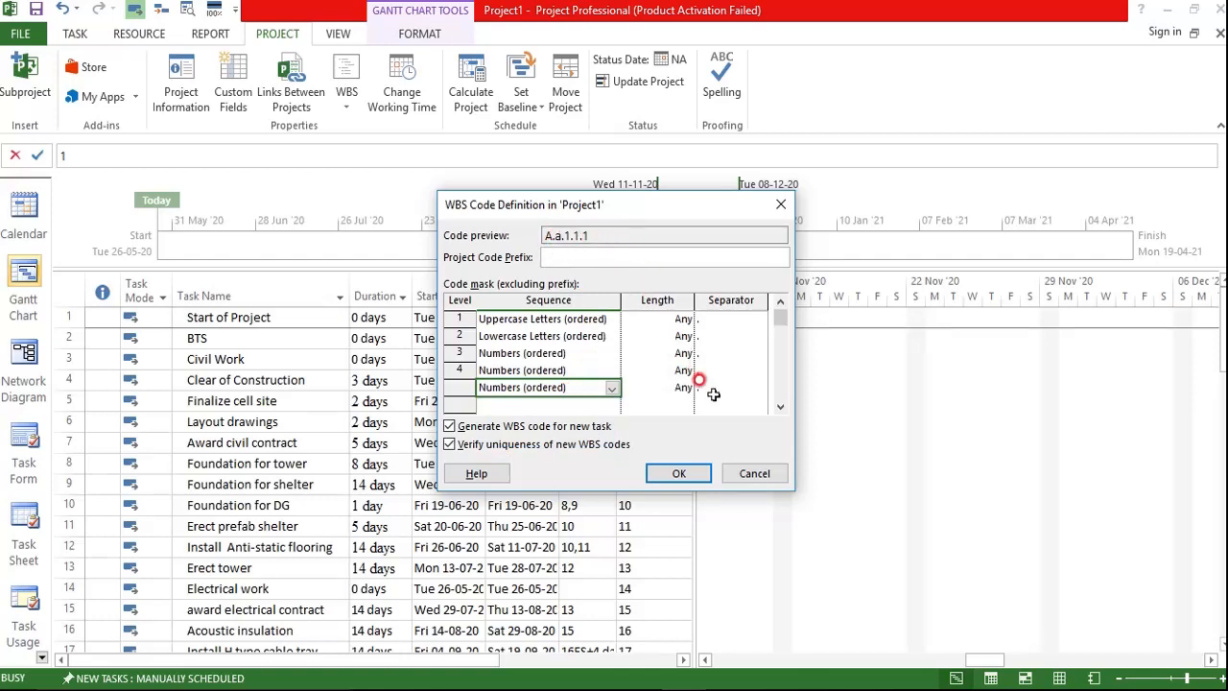
- Try a slash separator for code level 1, restore the period, and review that level's length options
left_click(724, 320)
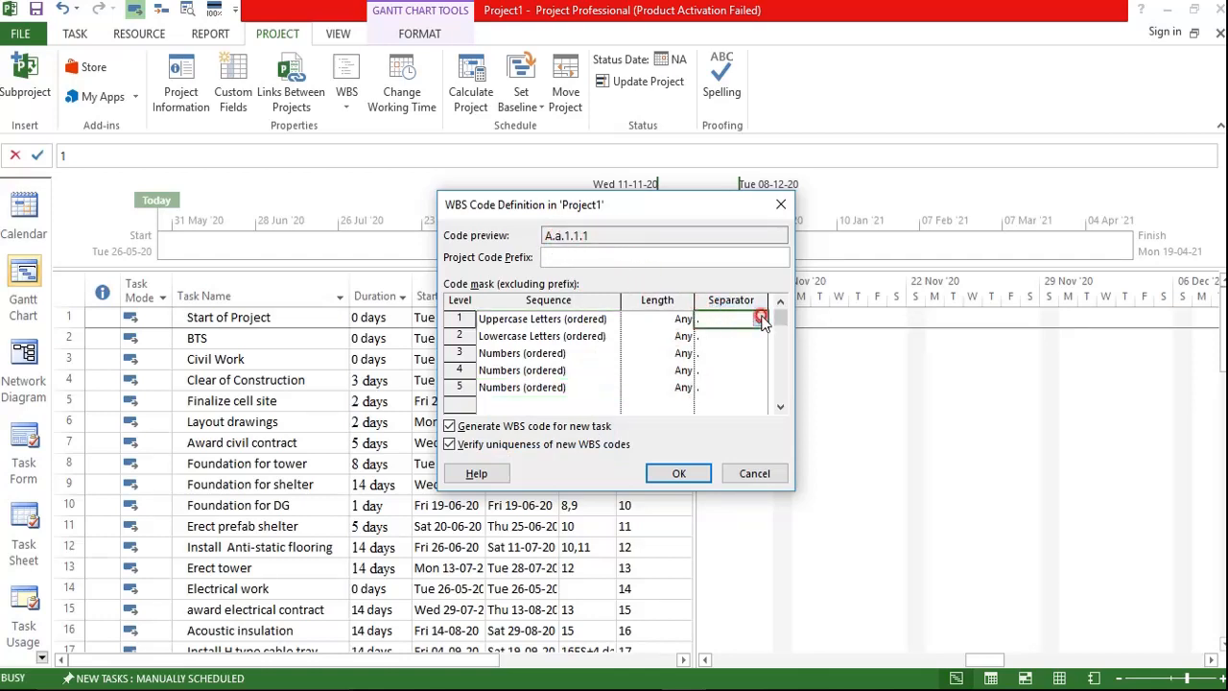
left_click(759, 319)
left_click(729, 377)
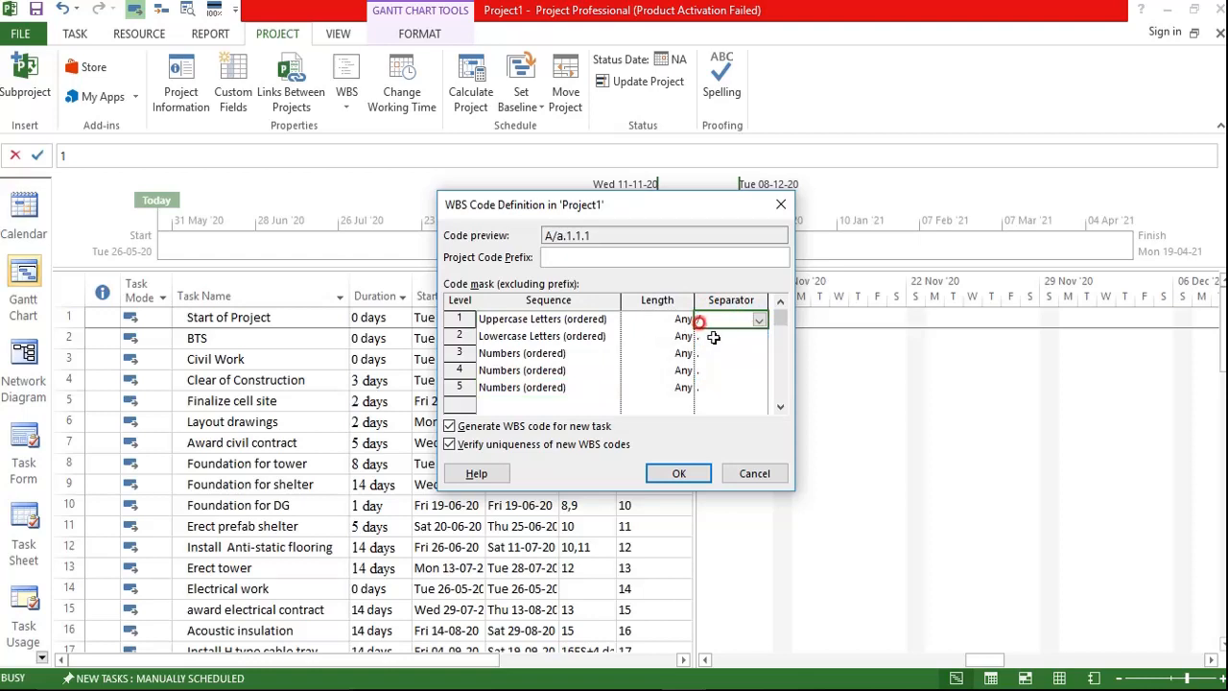
left_click(548, 235)
left_click(758, 322)
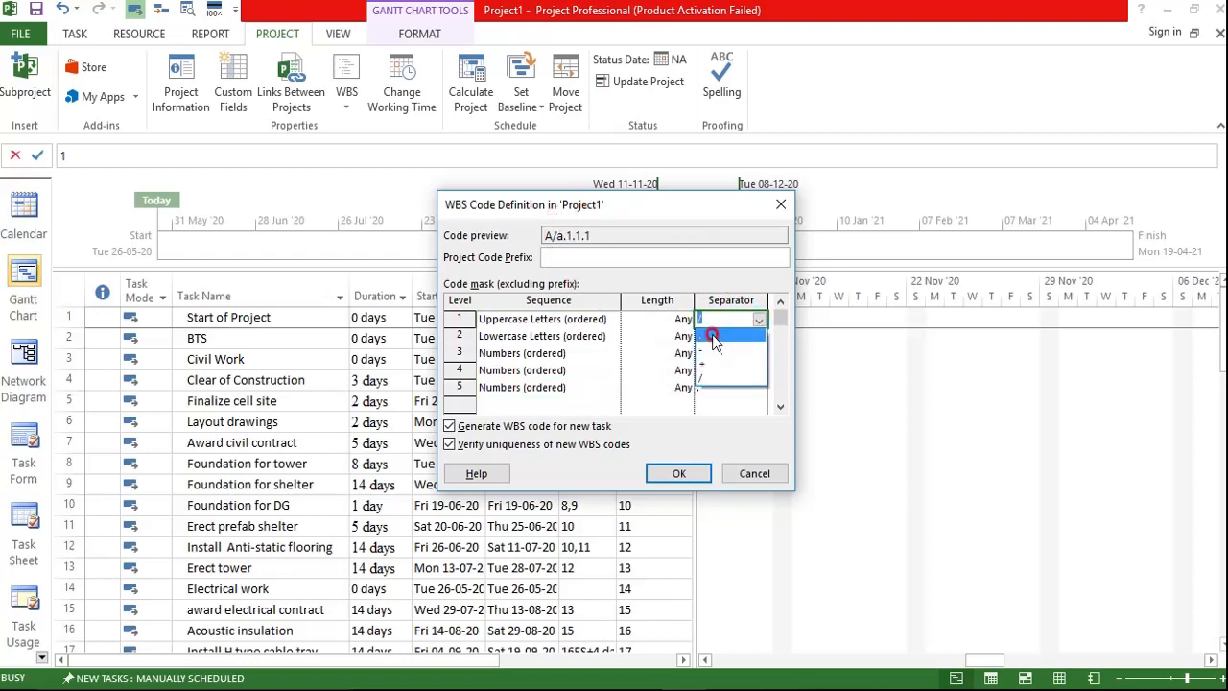
left_click(711, 336)
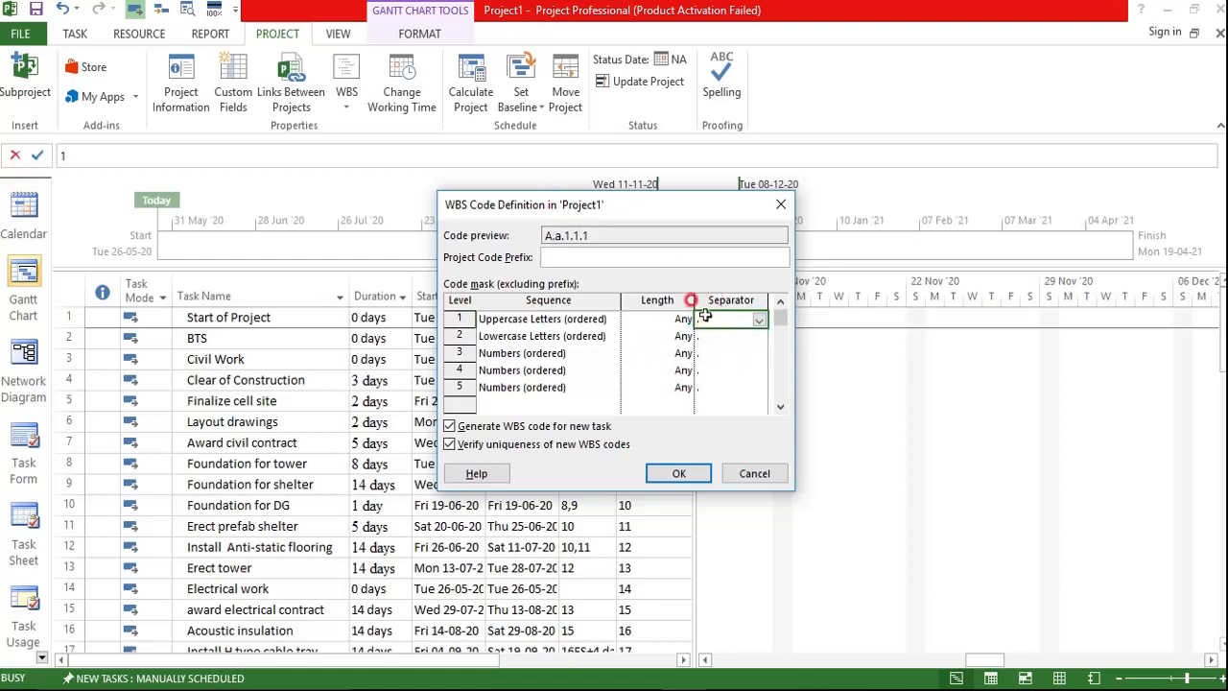
left_click(634, 318)
left_click(682, 319)
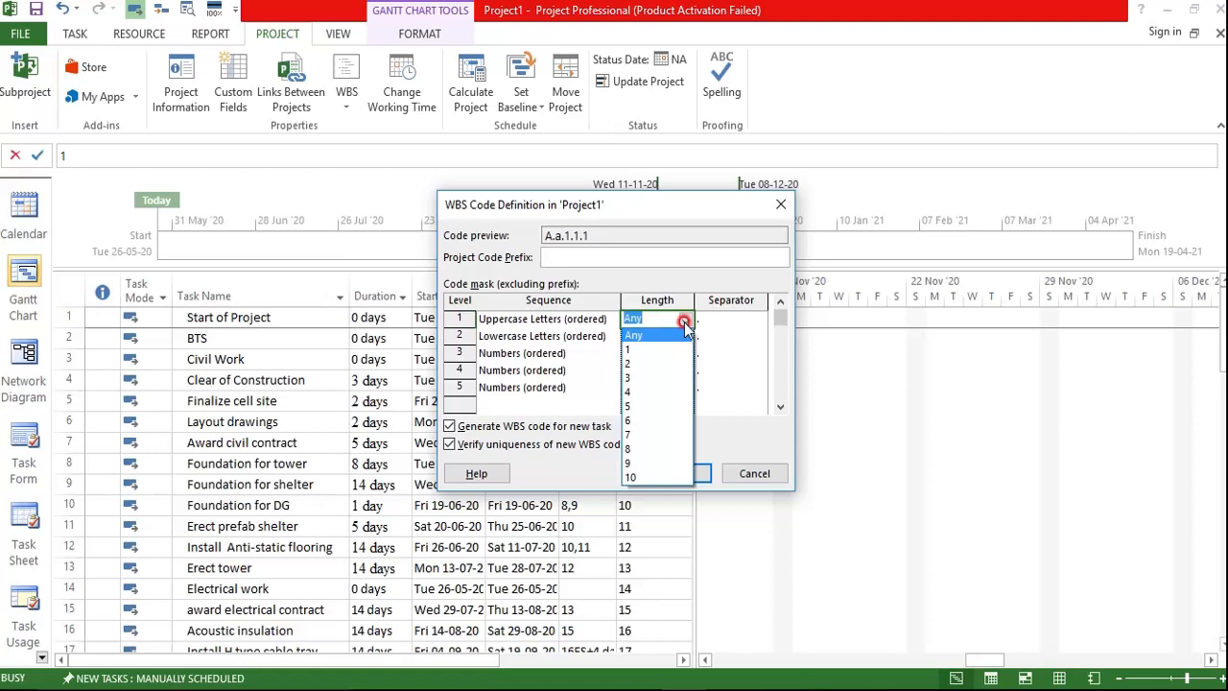
left_click(710, 330)
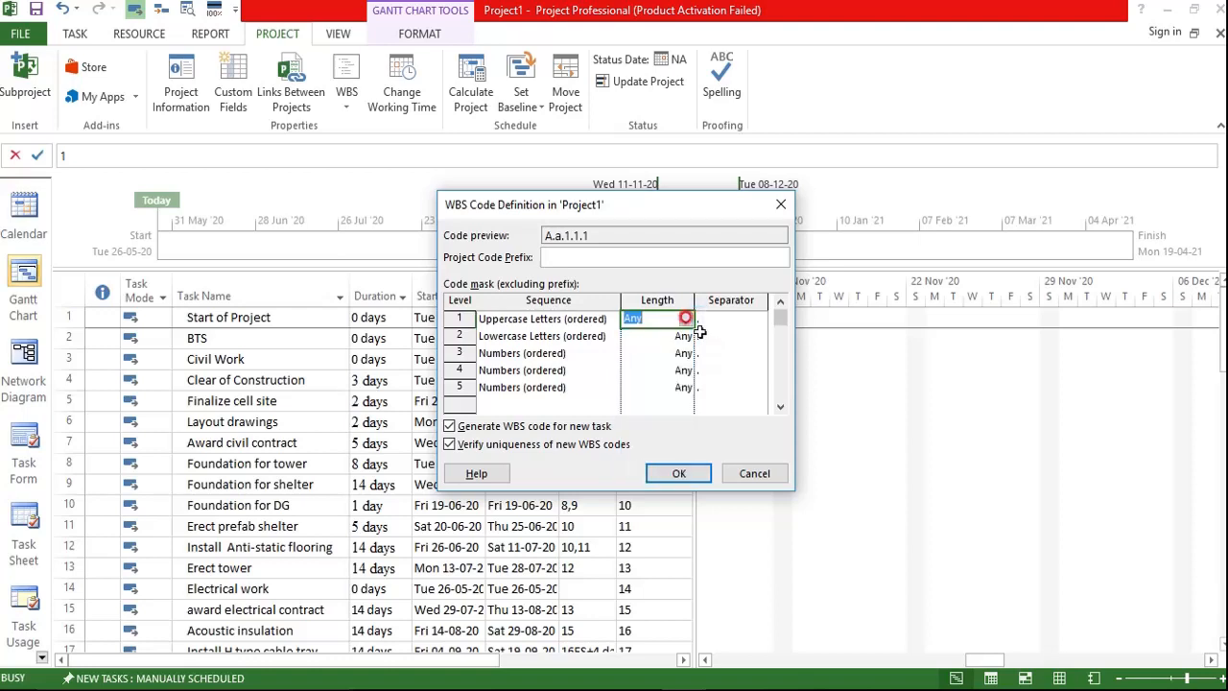
- Remove the fifth level from the code mask and apply the WBS code definition
left_click(564, 387)
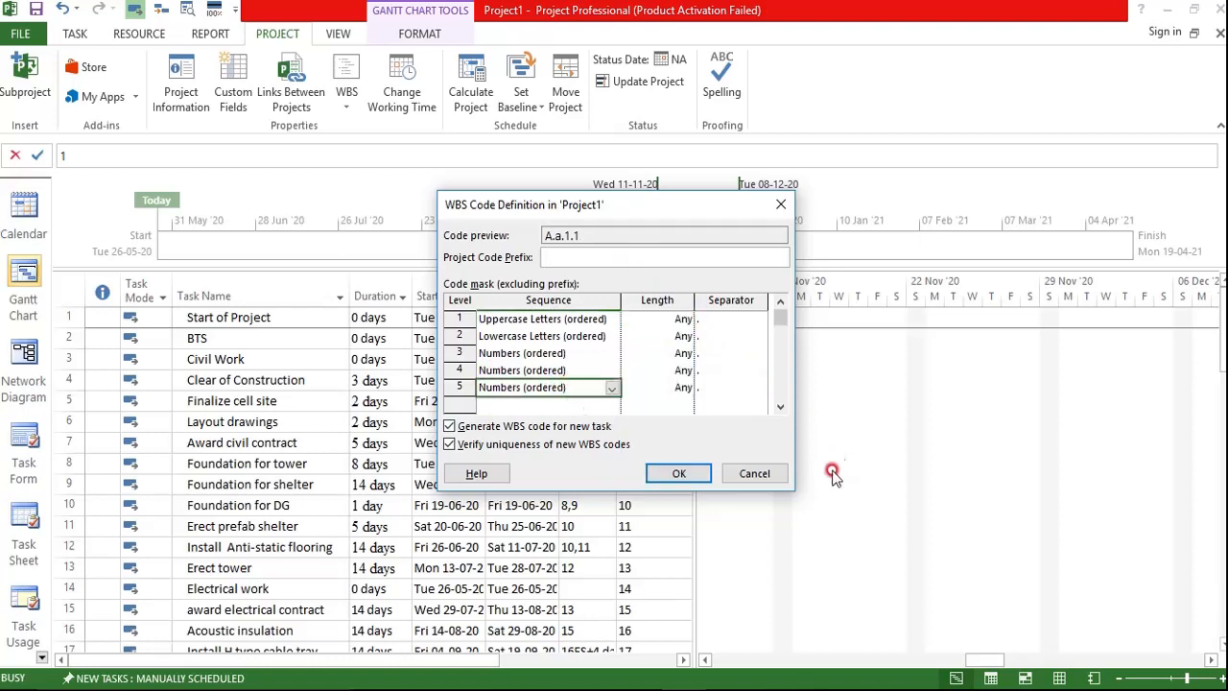
left_click(519, 403)
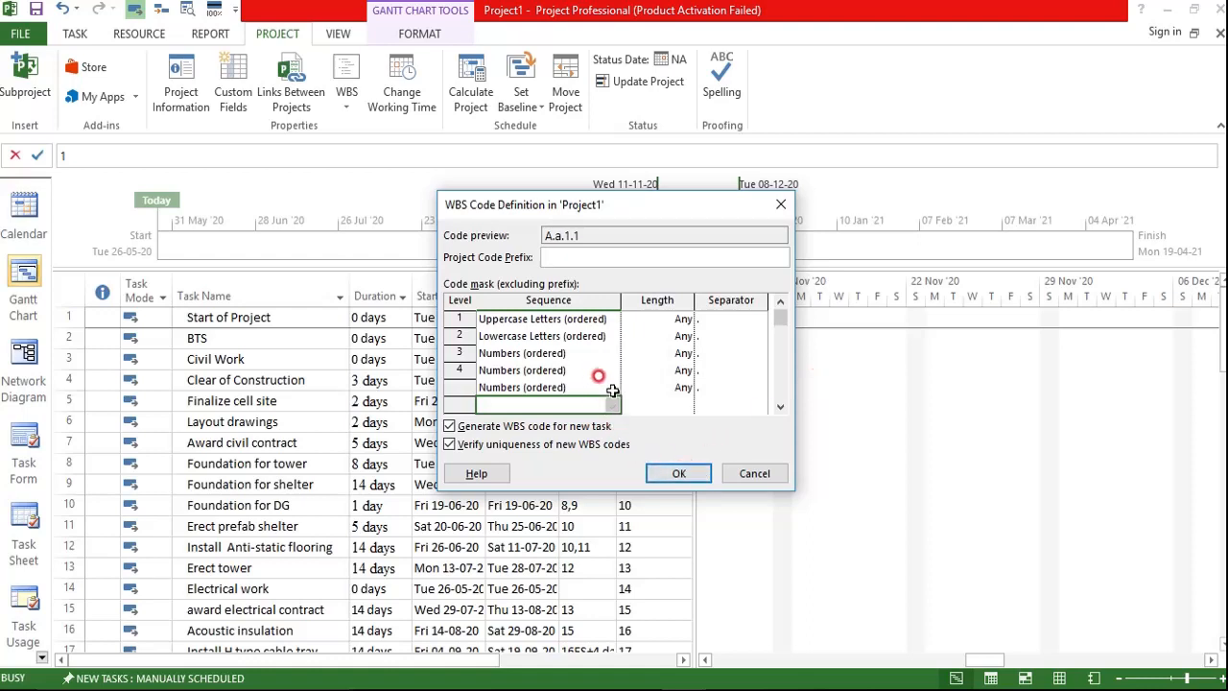
left_click(695, 474)
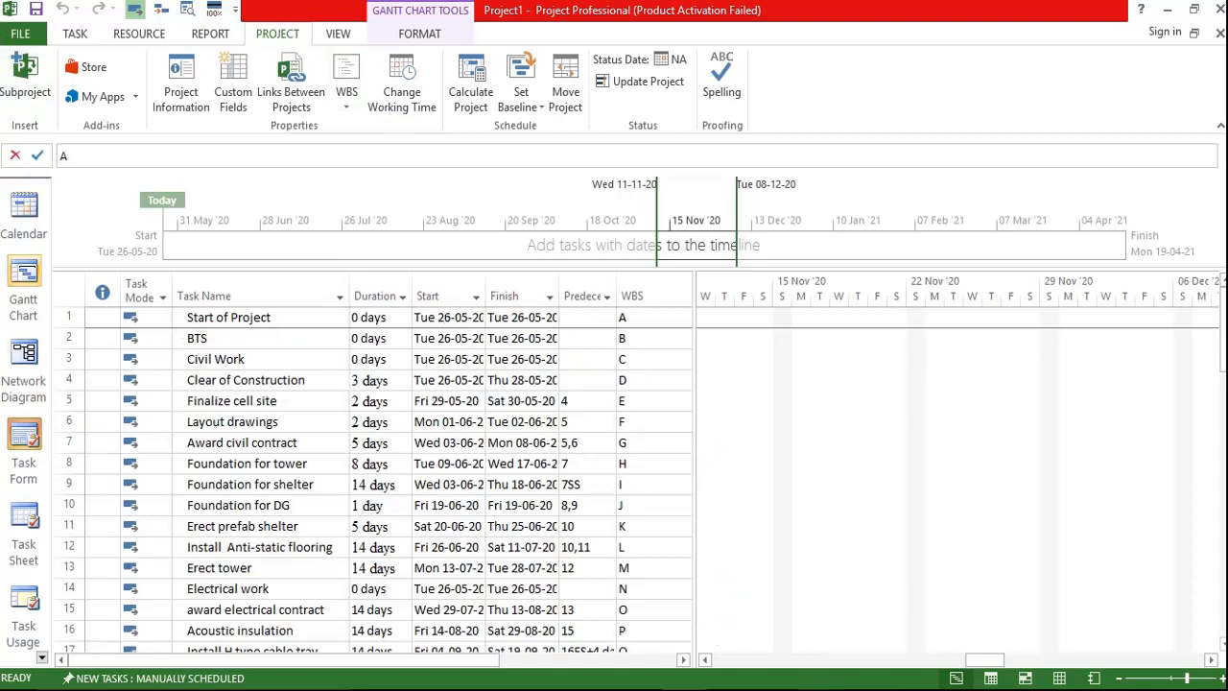
- Check the task hierarchy and WBS codes in the PDF in Adobe Acrobat Reader, returning to Project1 in Microsoft Project
mouse_move(793, 683)
left_click(793, 657)
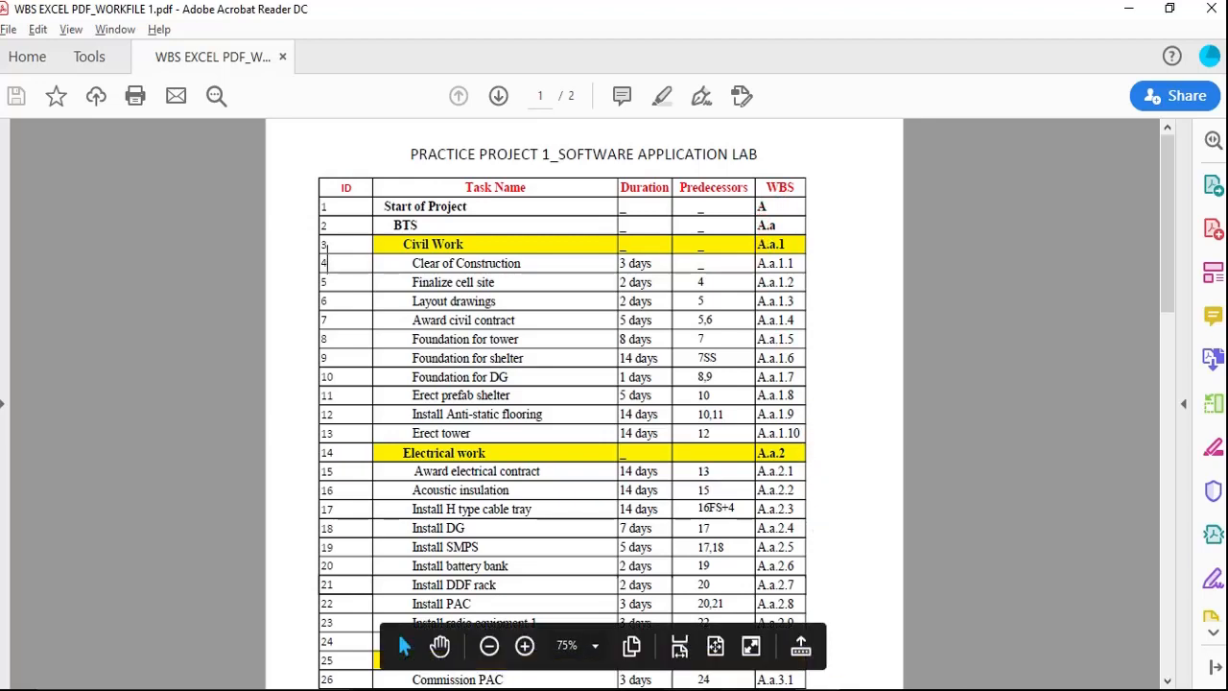
mouse_move(683, 689)
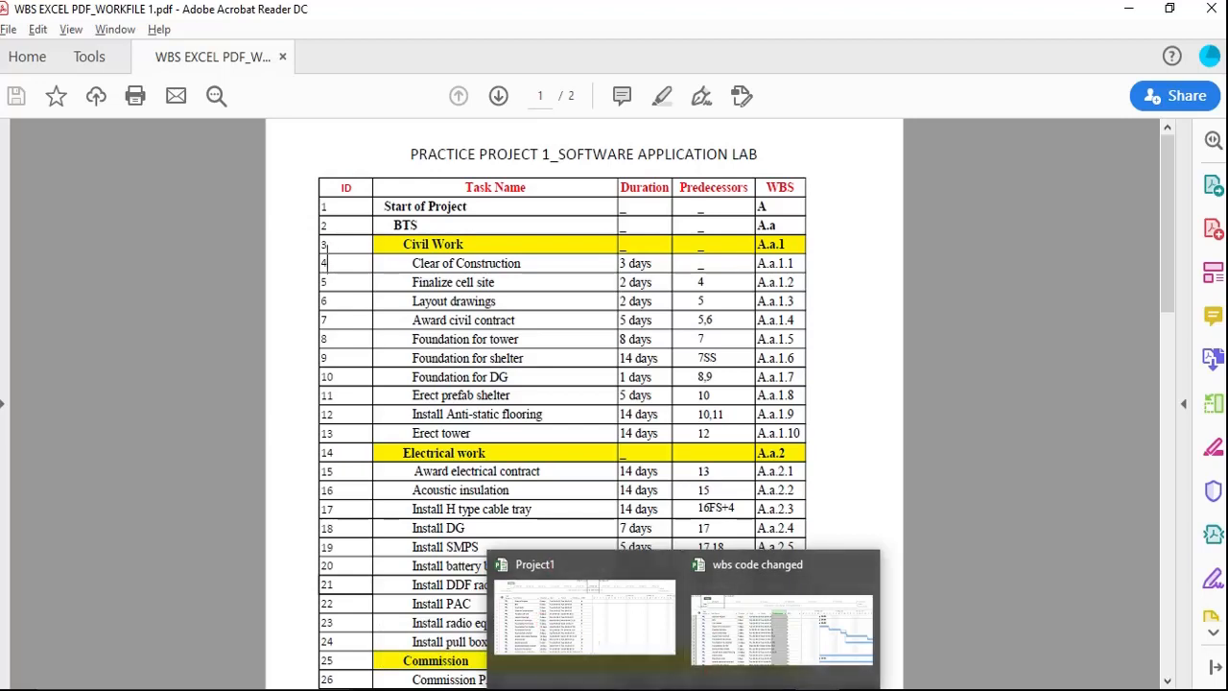
left_click(606, 635)
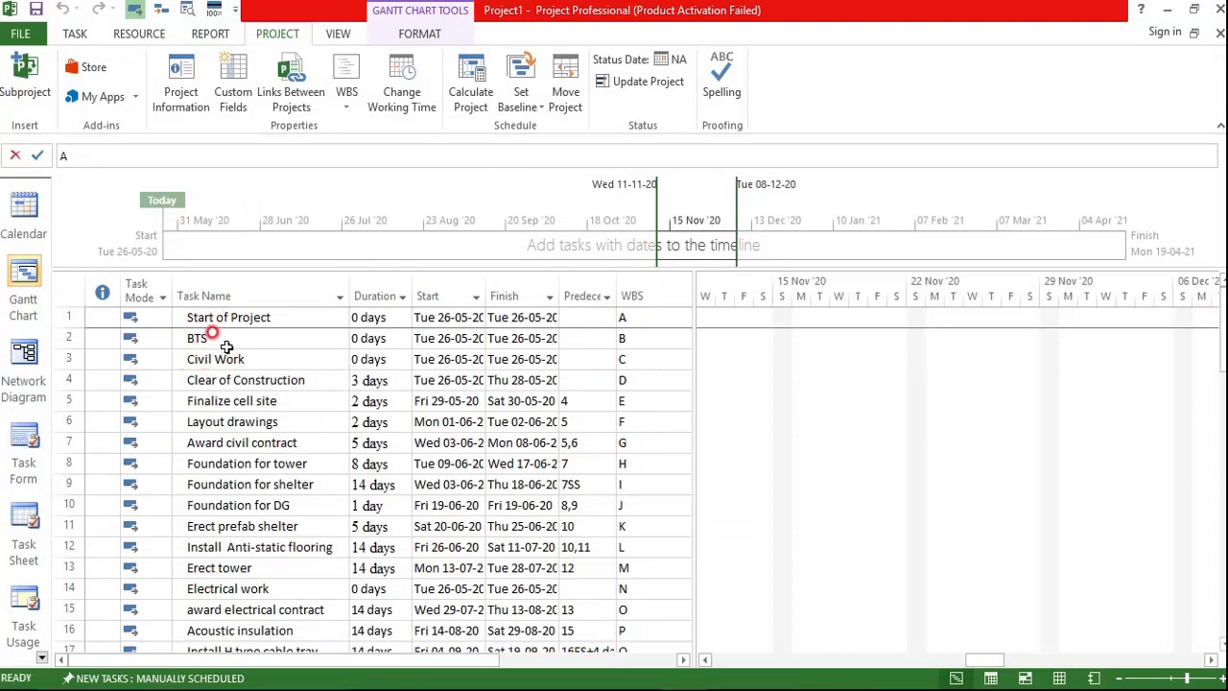
- Indent the tasks from BTS through Install route markers one level, making them subtasks of Start of Project
left_click(244, 381)
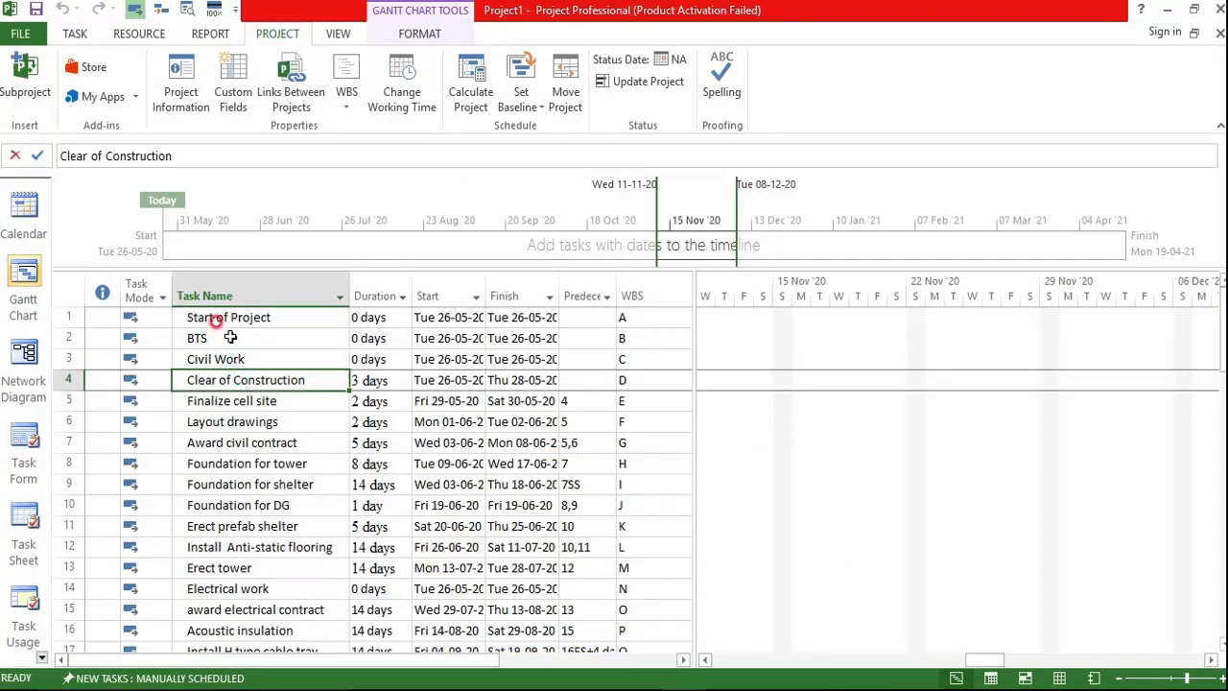
left_click(235, 338)
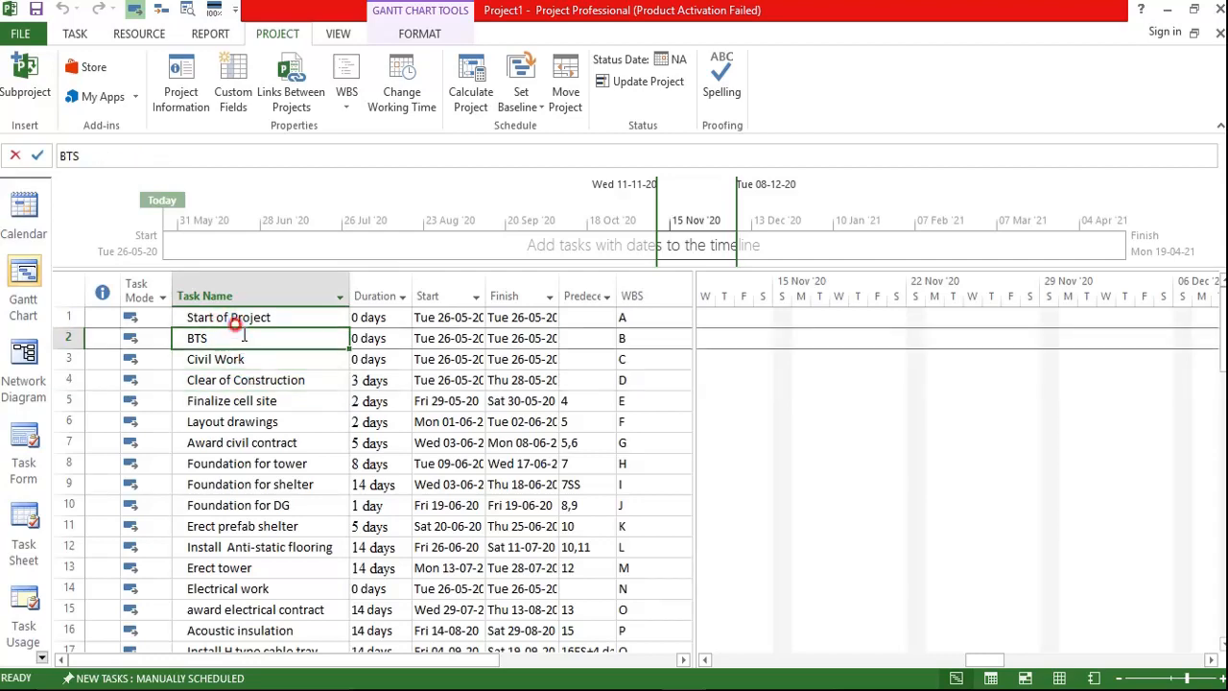
left_click(211, 398)
left_click_drag(228, 341, 381, 380)
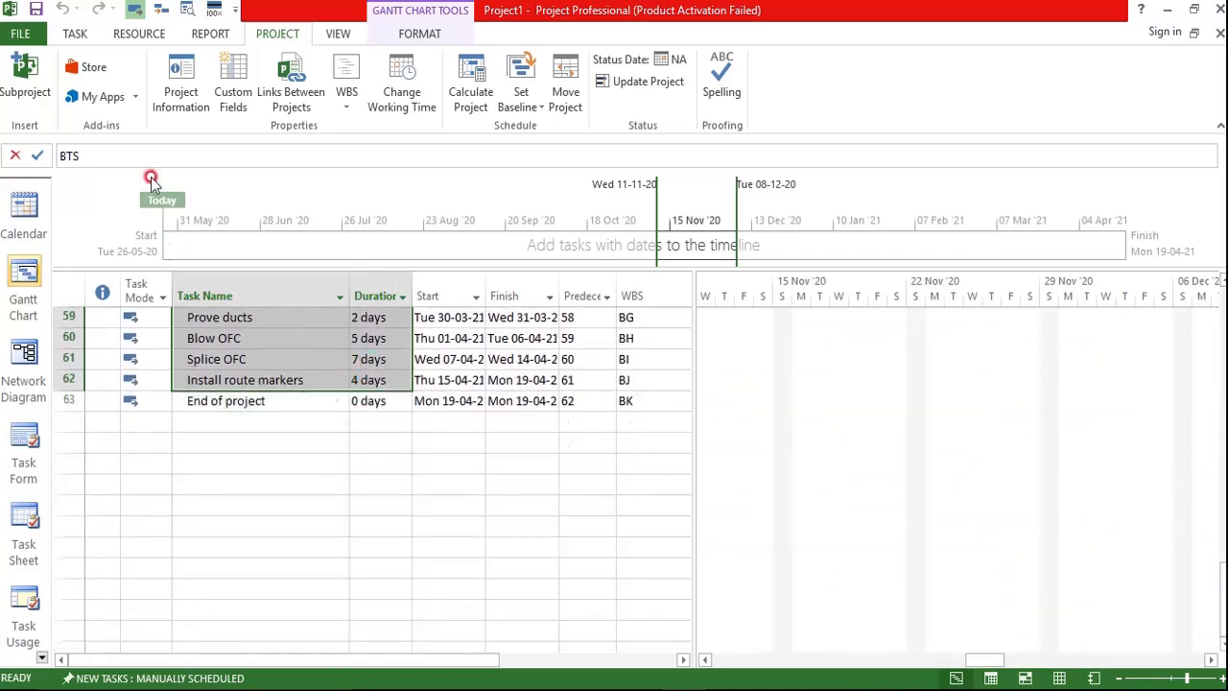
left_click(75, 35)
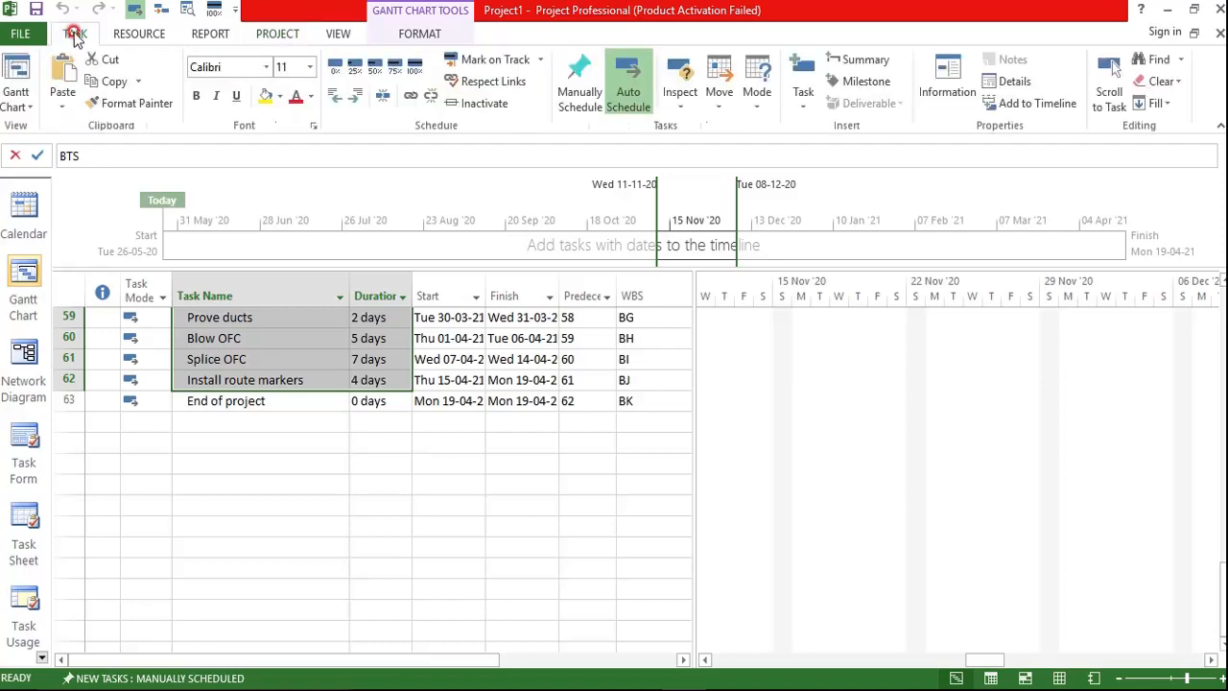
left_click(356, 98)
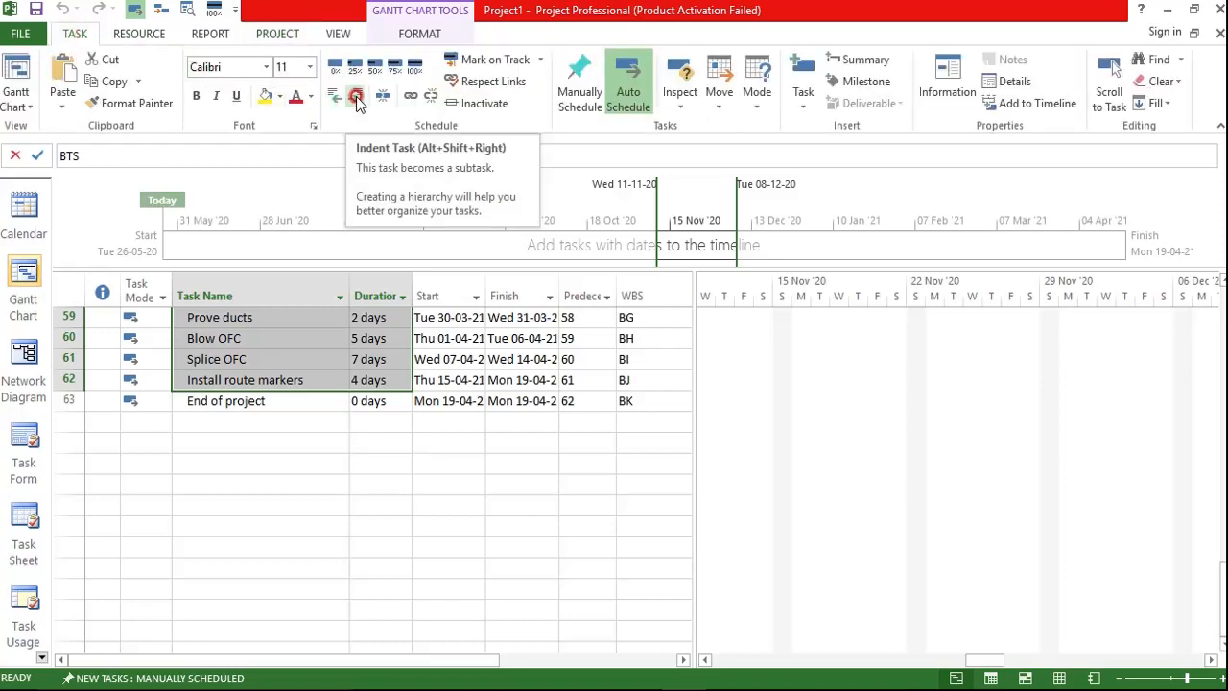
left_click(356, 98)
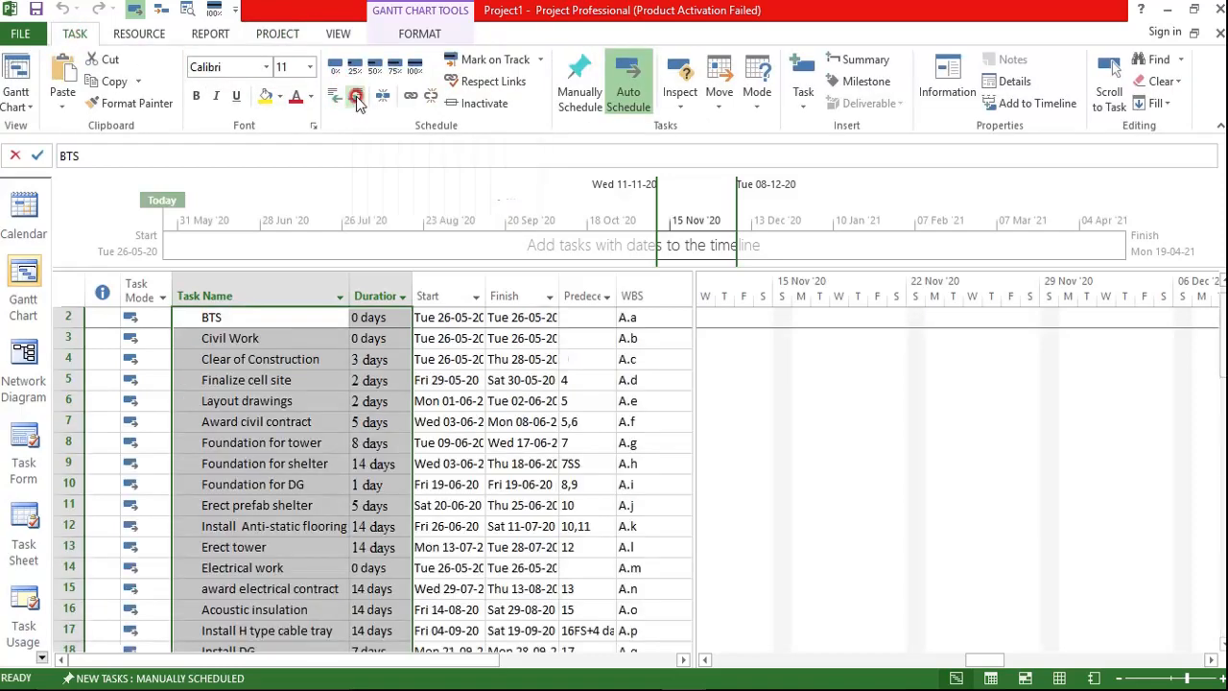
scroll(257, 543, "up", 1)
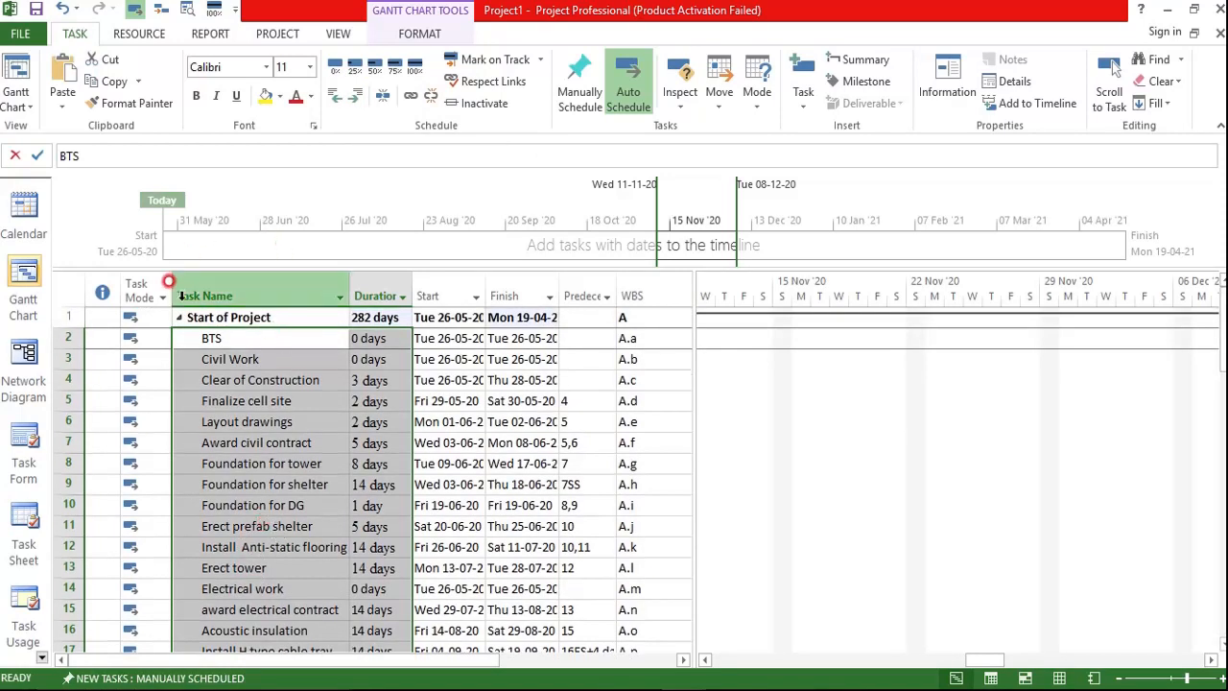
- Collapse and expand the Start of Project summary task, and examine the outline and WBS codes through the whole task list
left_click(180, 319)
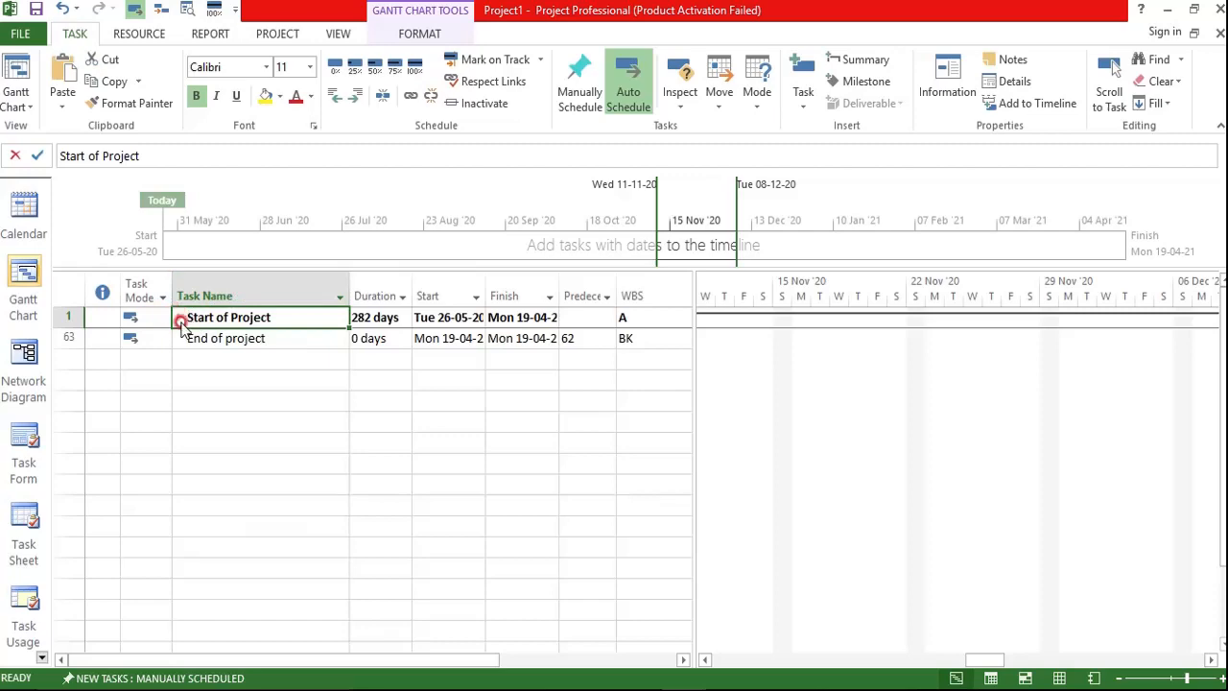
left_click(179, 317)
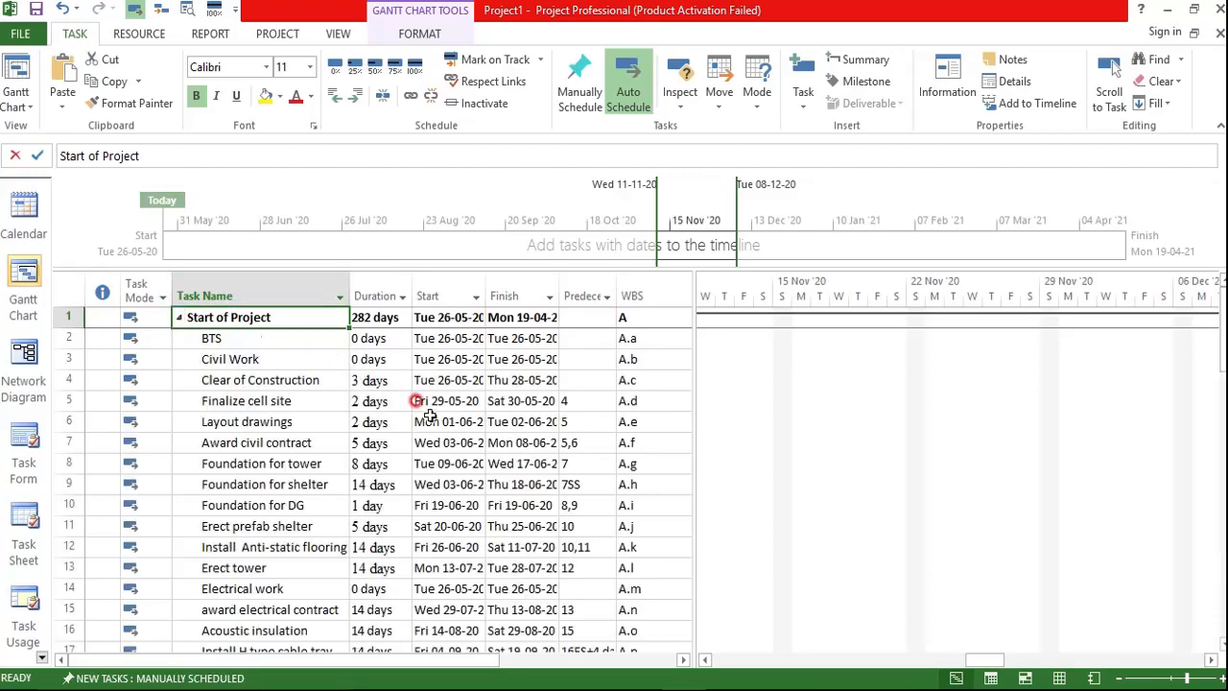
scroll(504, 422, "down", 8)
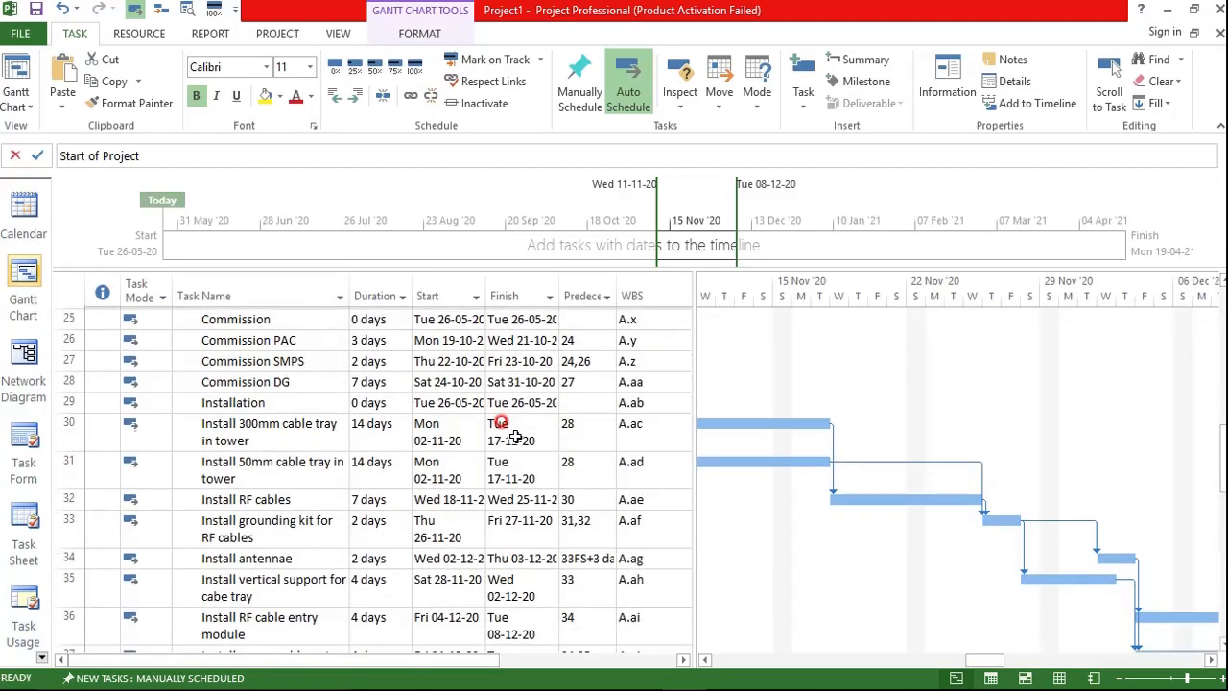
scroll(515, 437, "down", 9)
scroll(515, 436, "up", 3)
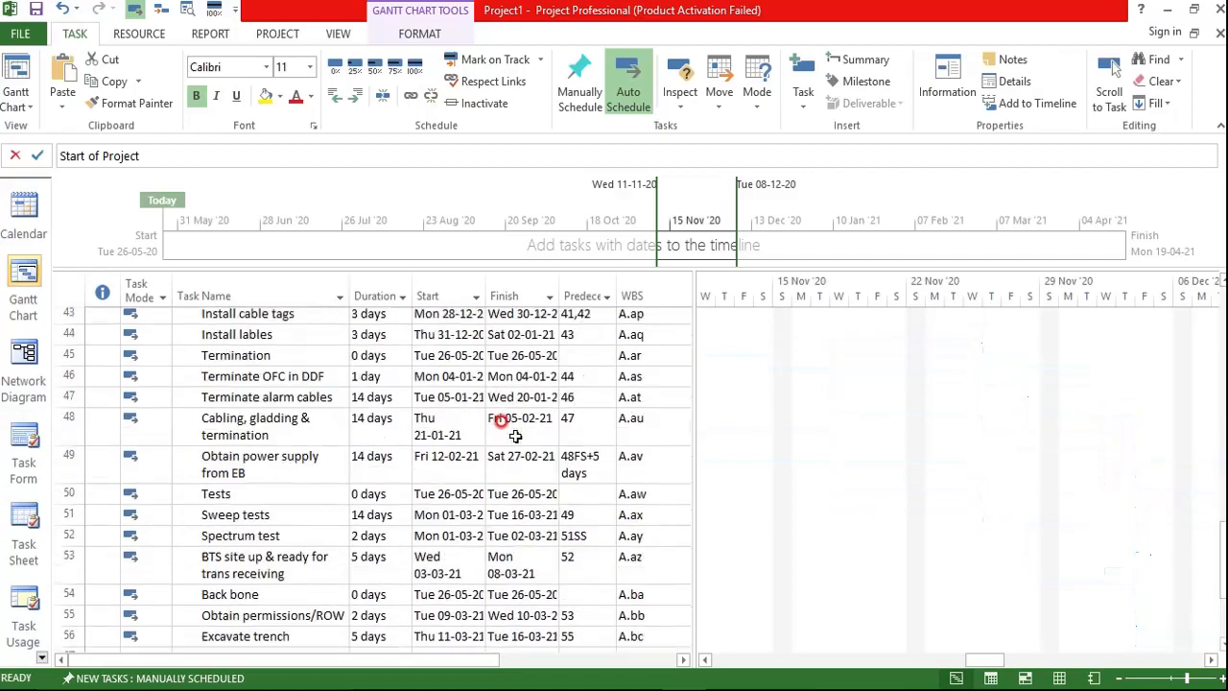
scroll(516, 437, "up", 12)
scroll(516, 448, "down", 5)
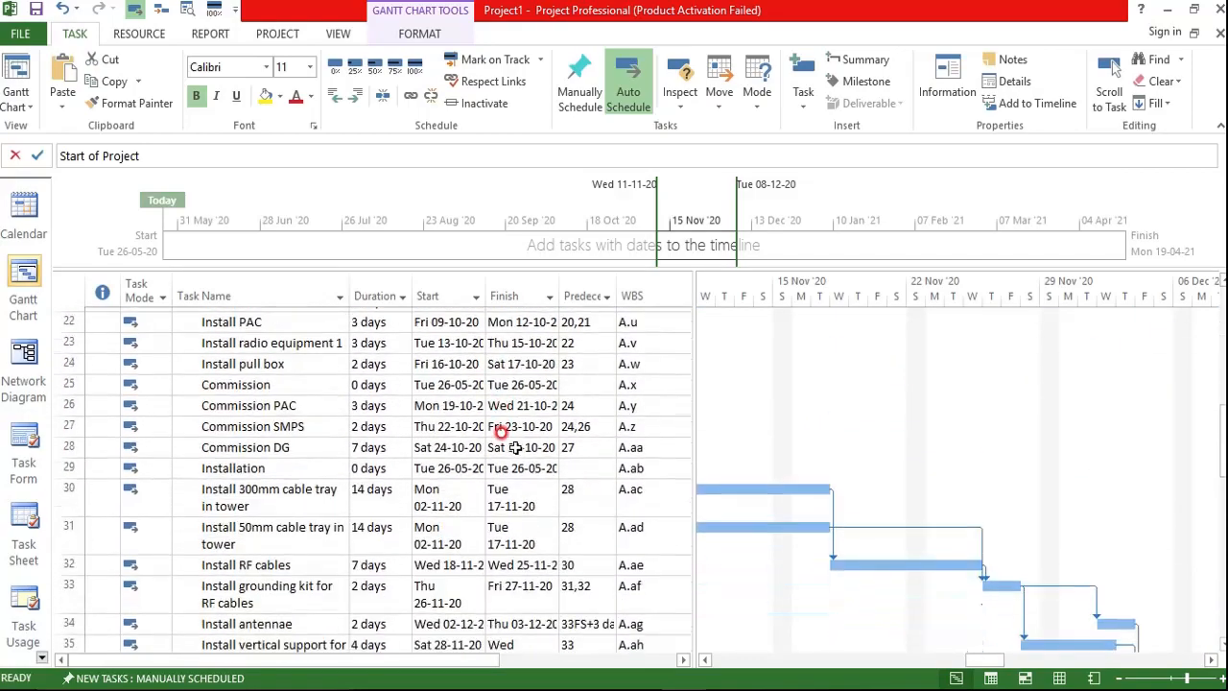
scroll(515, 448, "down", 5)
scroll(515, 448, "up", 12)
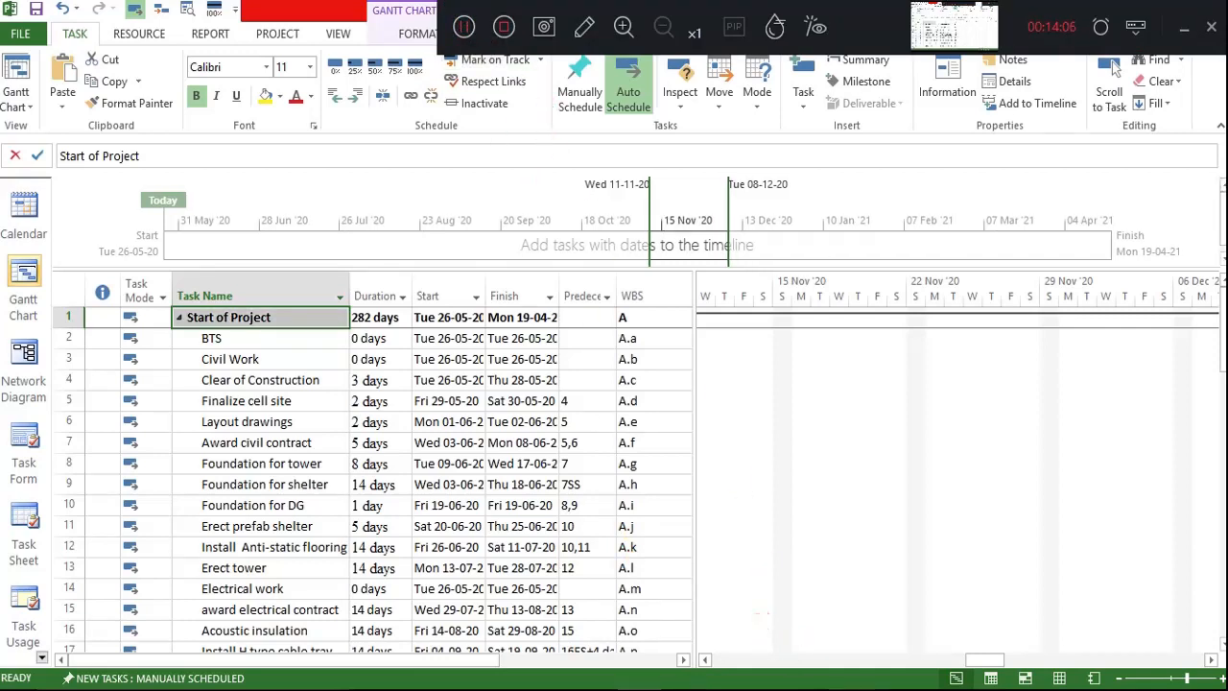
- Switch to the WBS PDF in Adobe Acrobat Reader, review the task levels on both pages, and return to Project1 in Microsoft Project
key("alt+Tab")
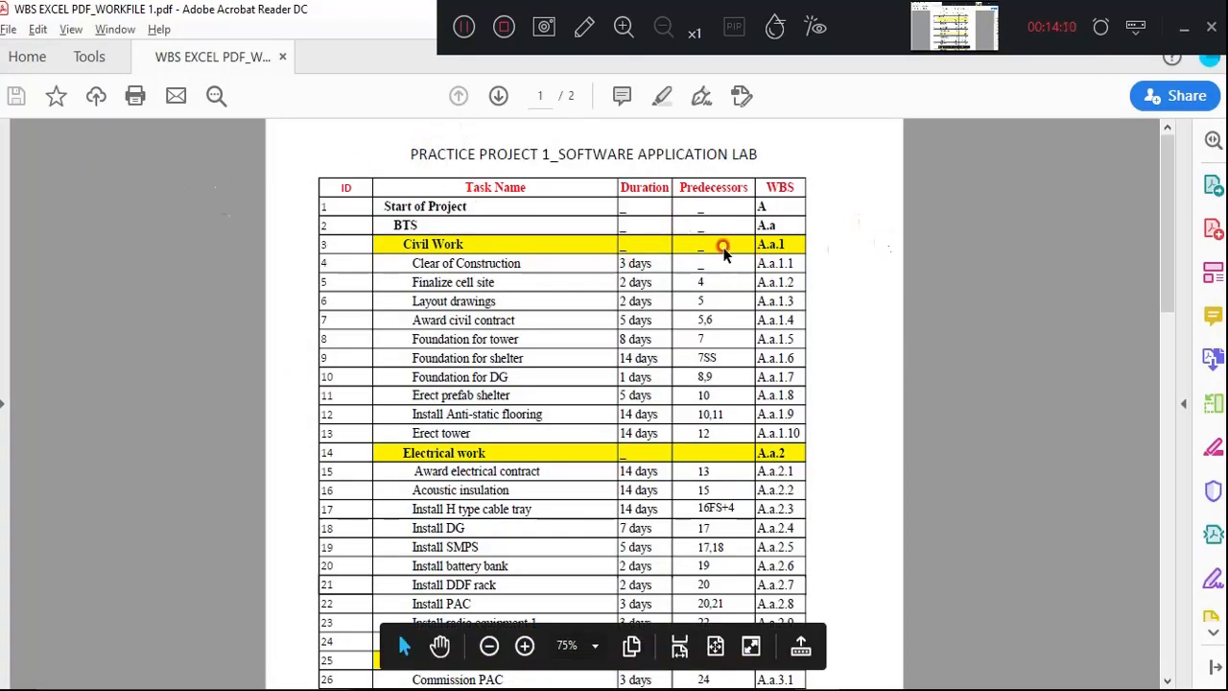
scroll(491, 374, "down", 10)
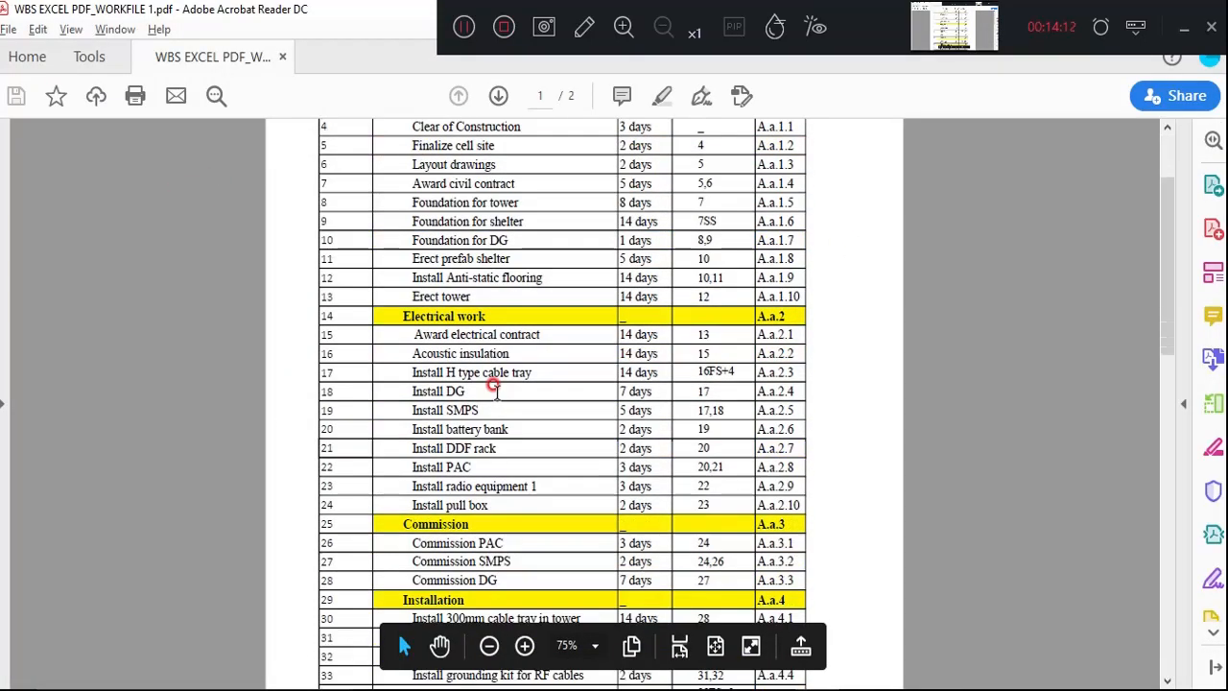
scroll(492, 384, "down", 10)
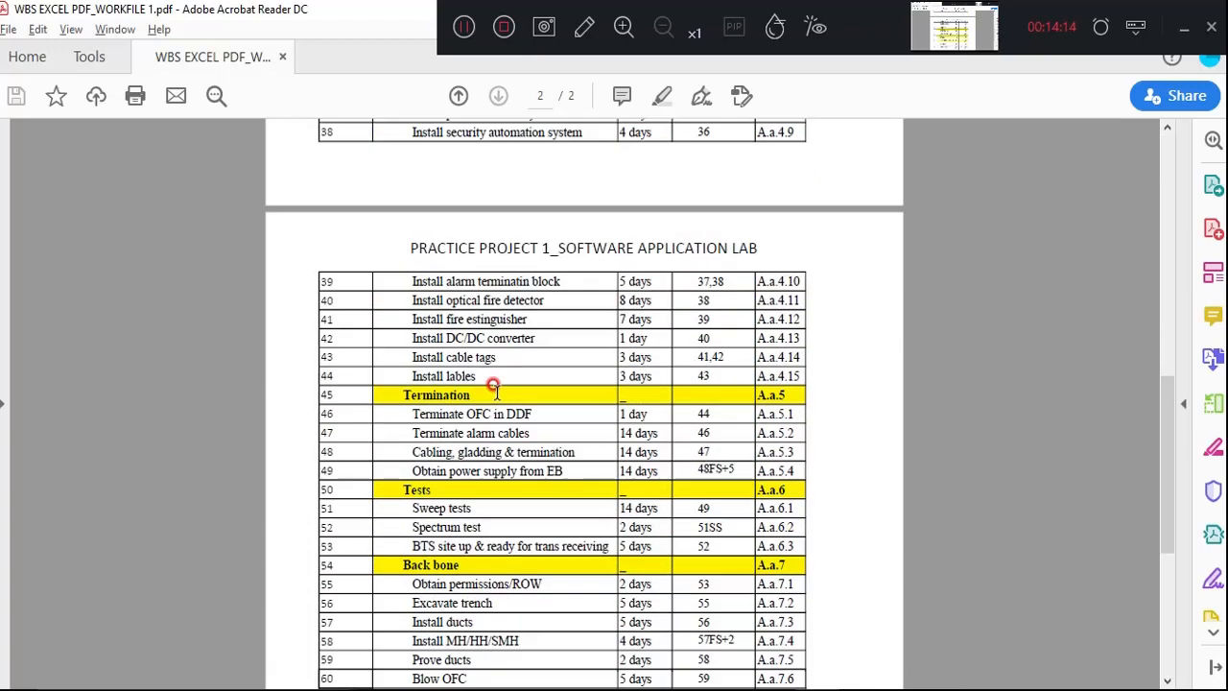
scroll(497, 434, "up", 15)
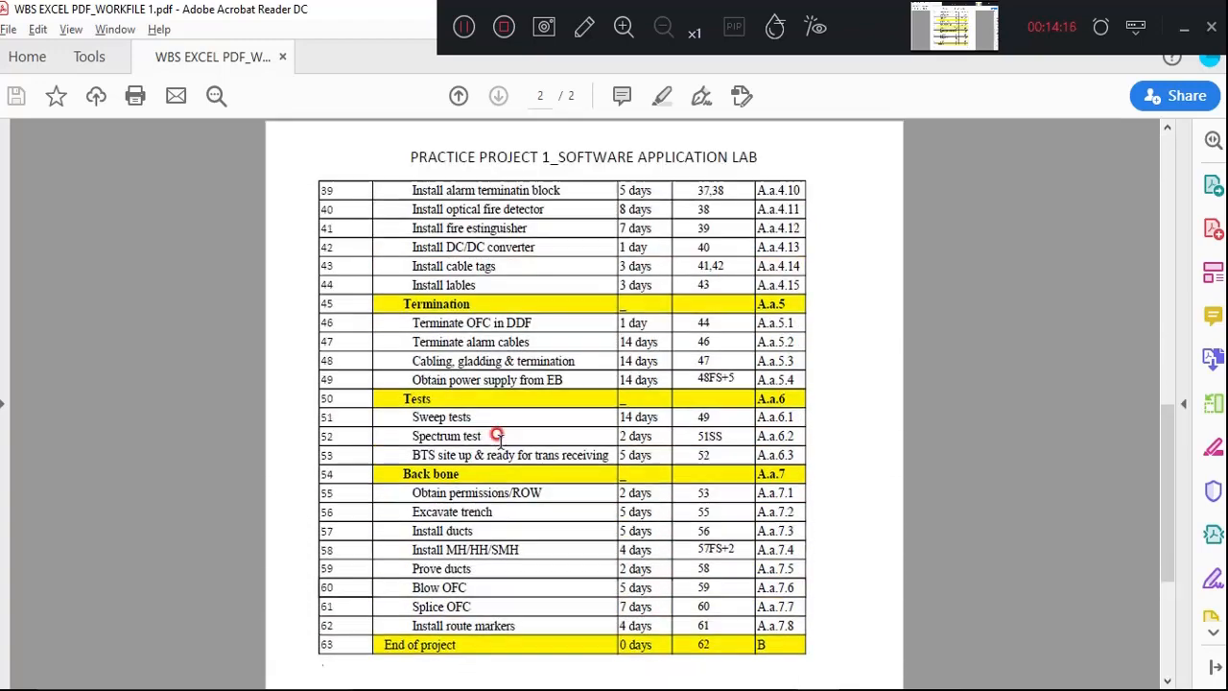
scroll(497, 433, "up", 6)
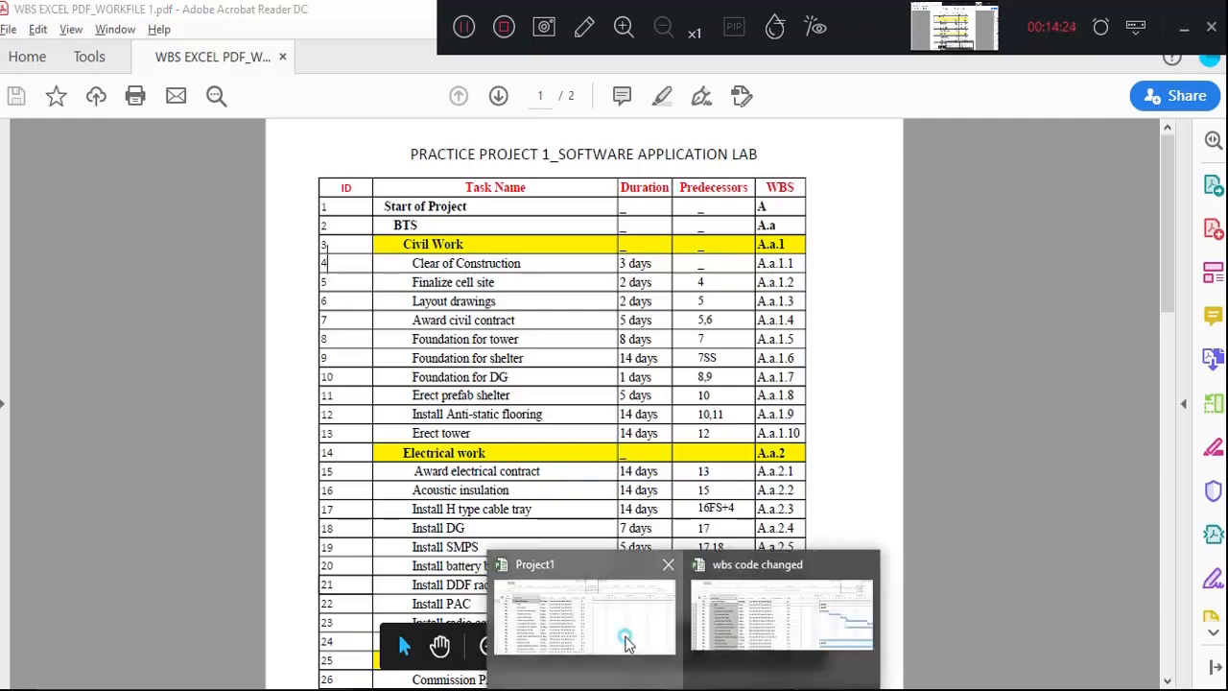
left_click(624, 639)
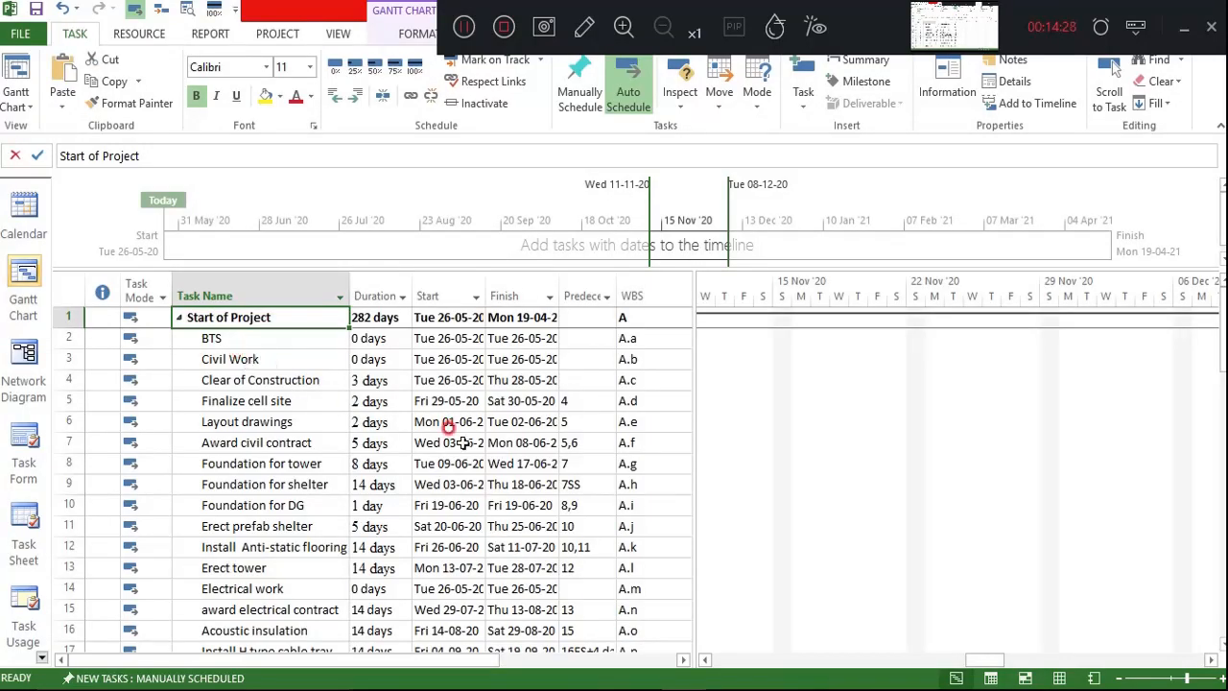
- Indent the tasks from Civil Work through Install route markers under BTS, and check the grouping by collapsing and expanding BTS
scroll(456, 434, "down", 10)
scroll(464, 443, "down", 8)
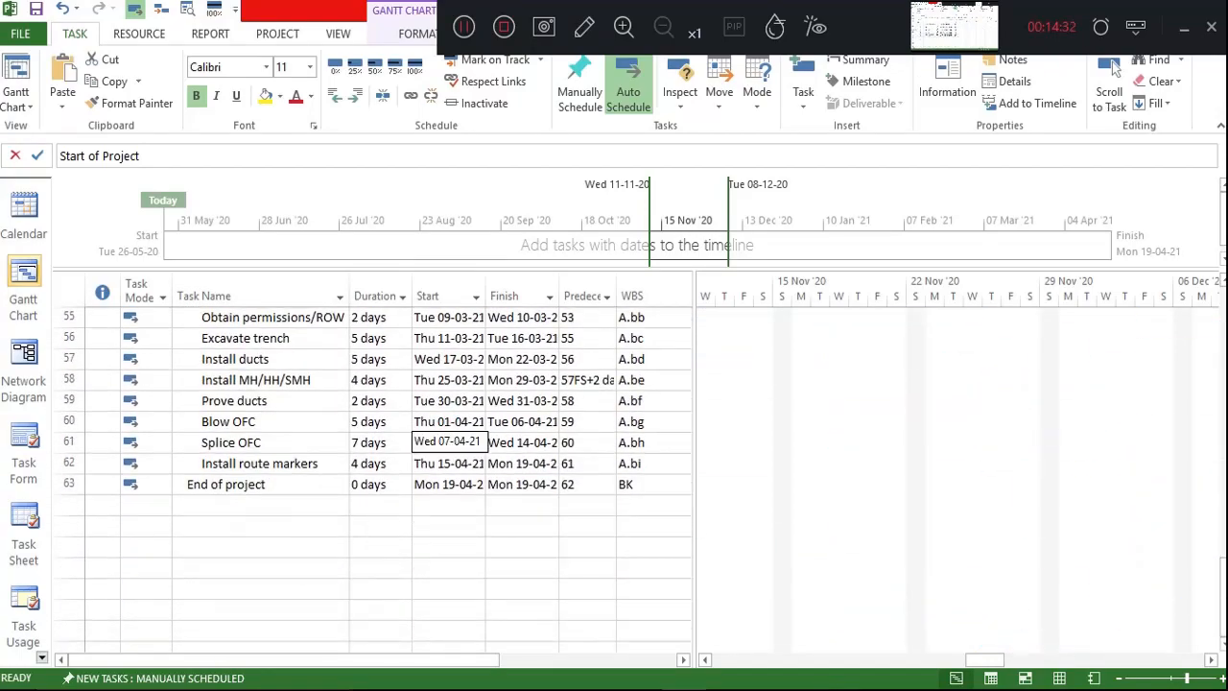
scroll(451, 451, "up", 18)
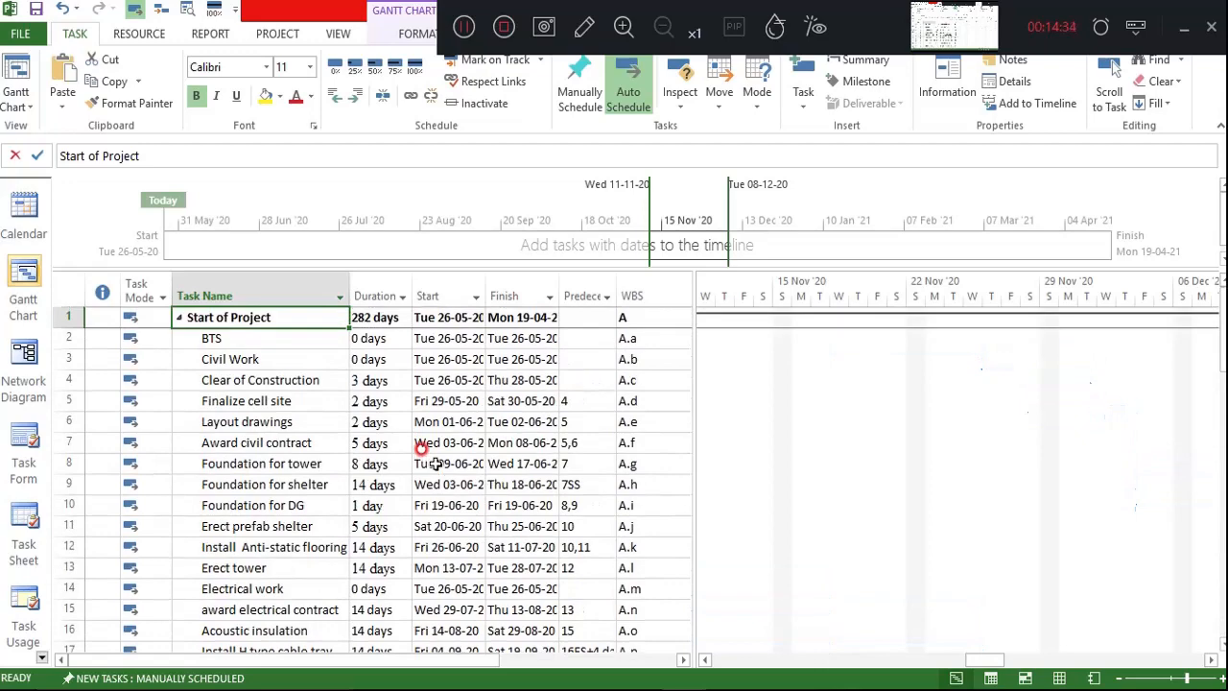
left_click(211, 357)
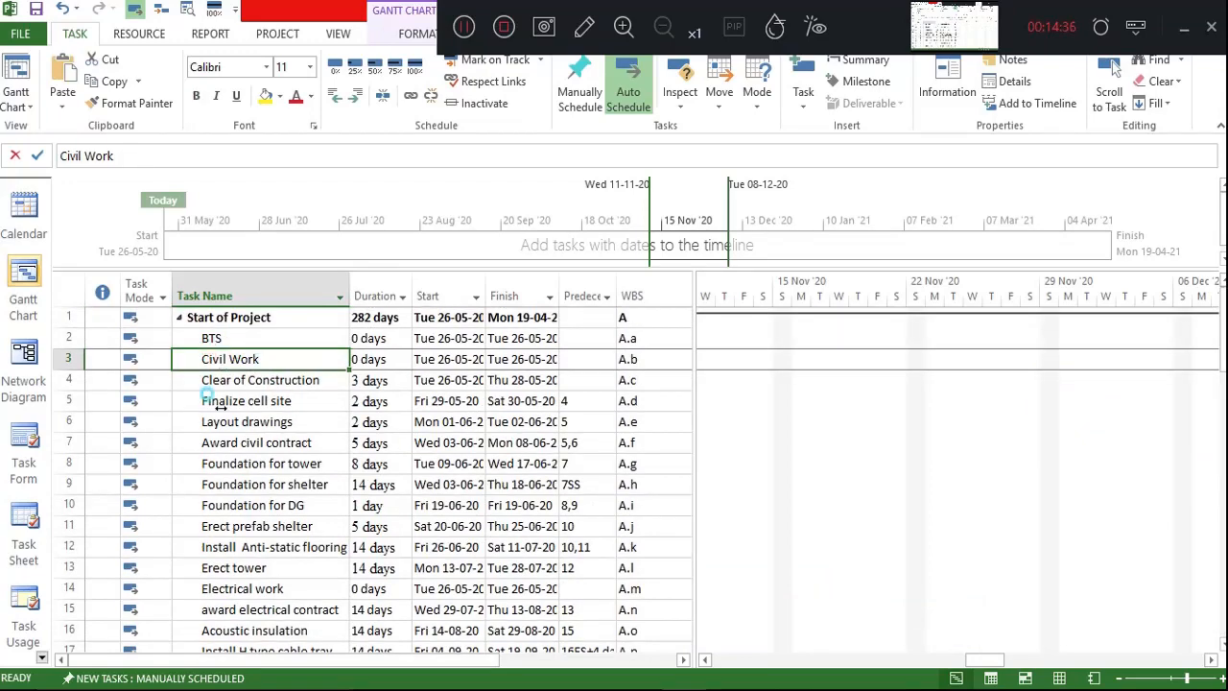
key("Down")
key("Down")
left_click_drag(222, 358, 325, 336)
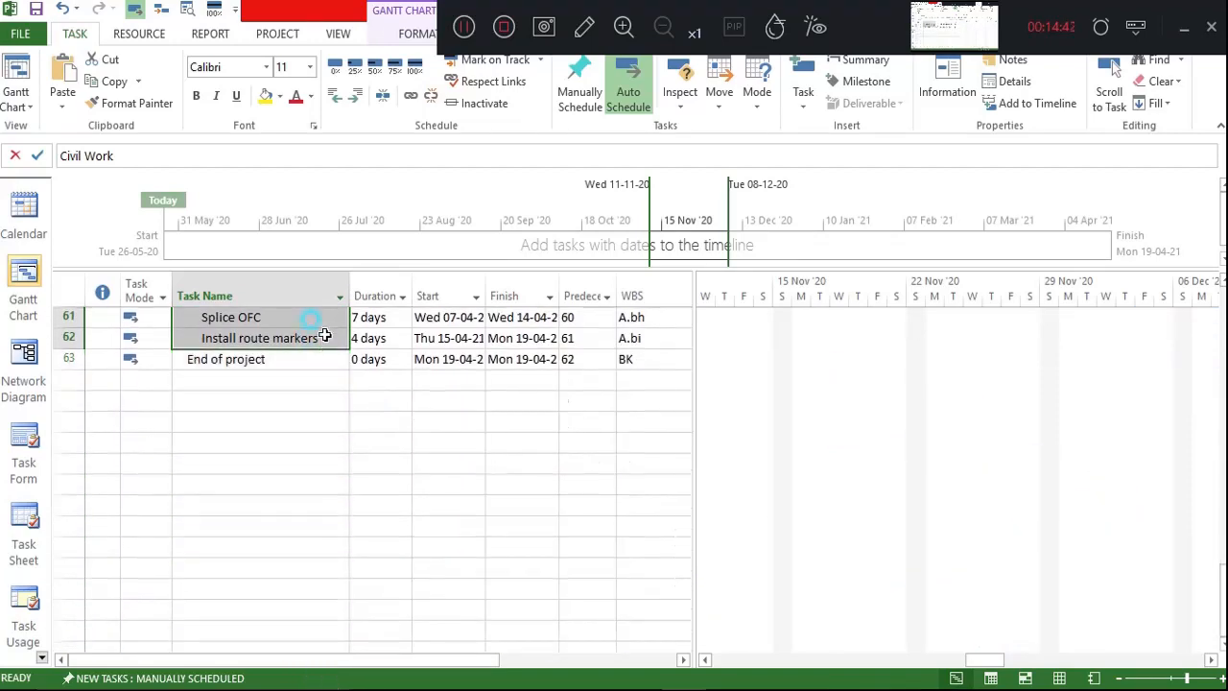
left_click(356, 88)
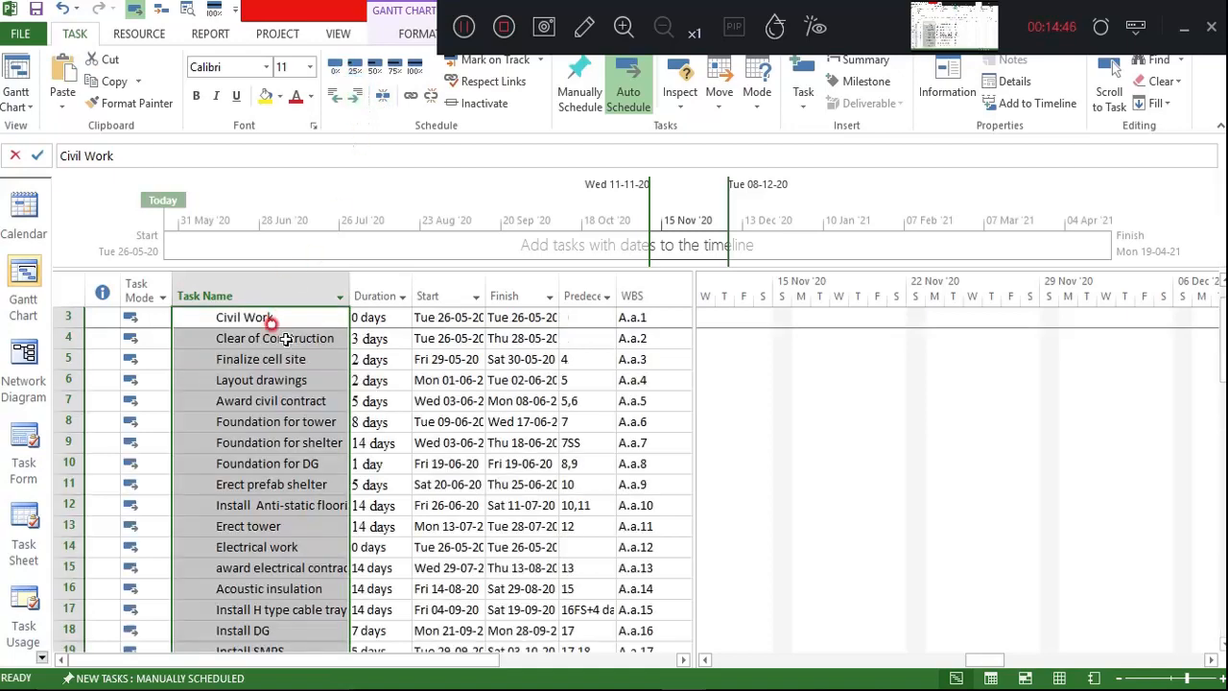
scroll(269, 320, "up", 1)
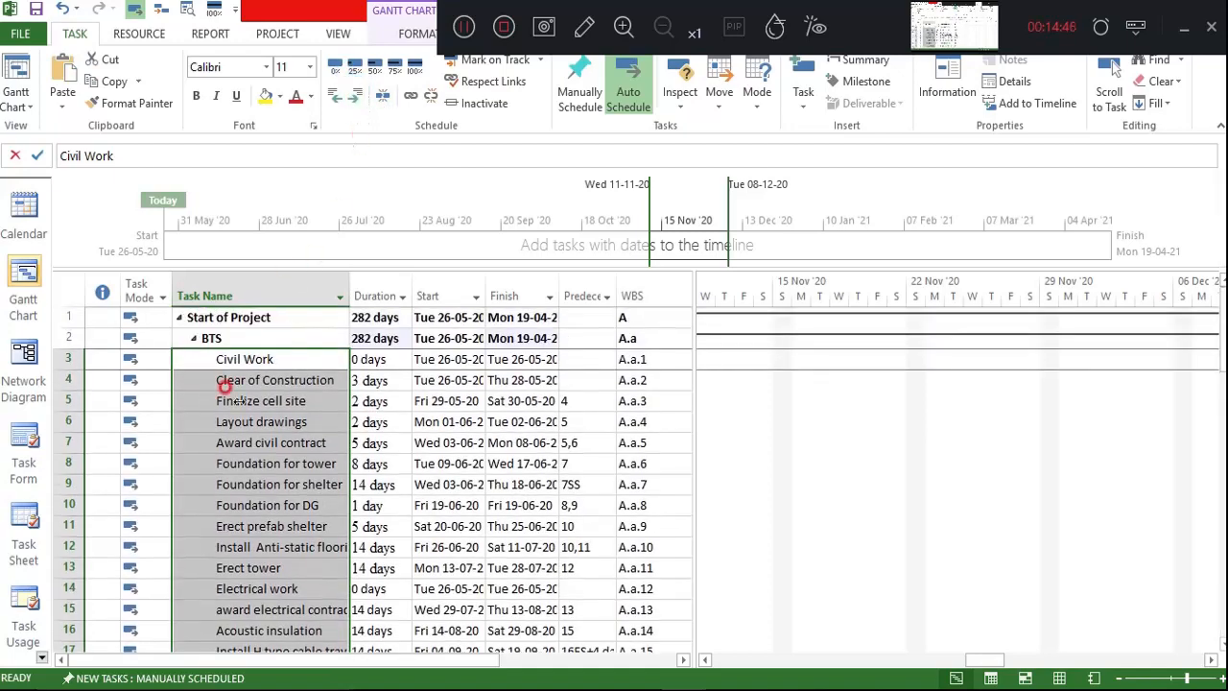
left_click(192, 337)
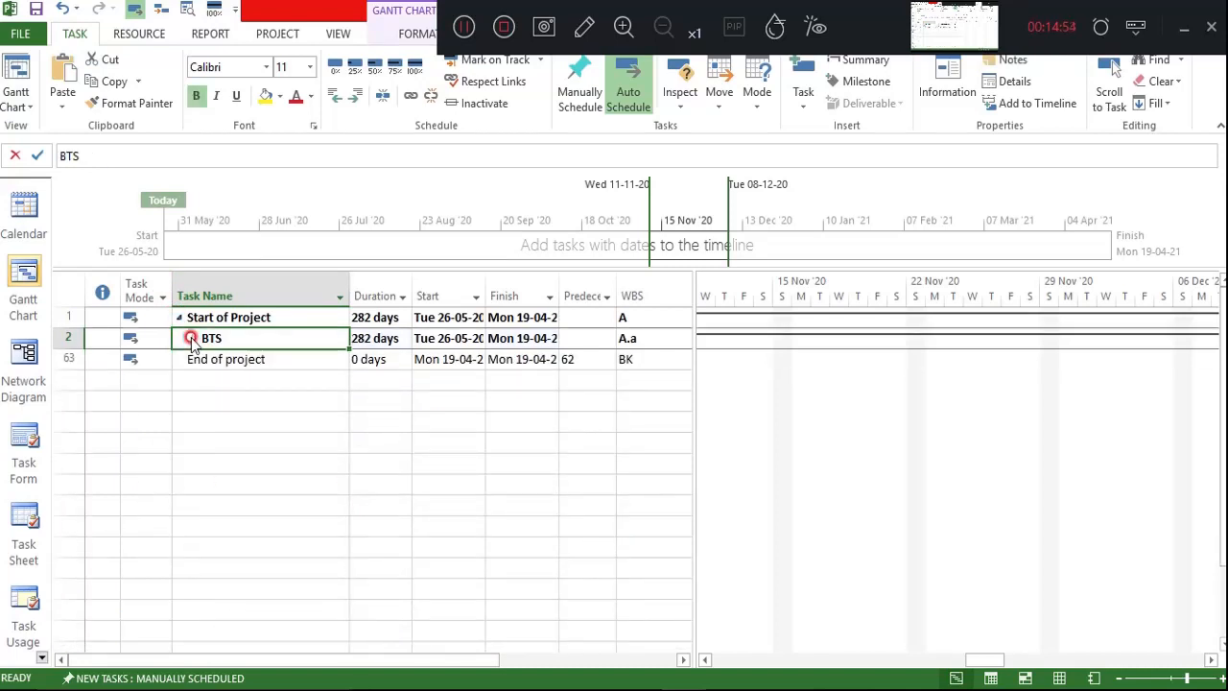
left_click(192, 338)
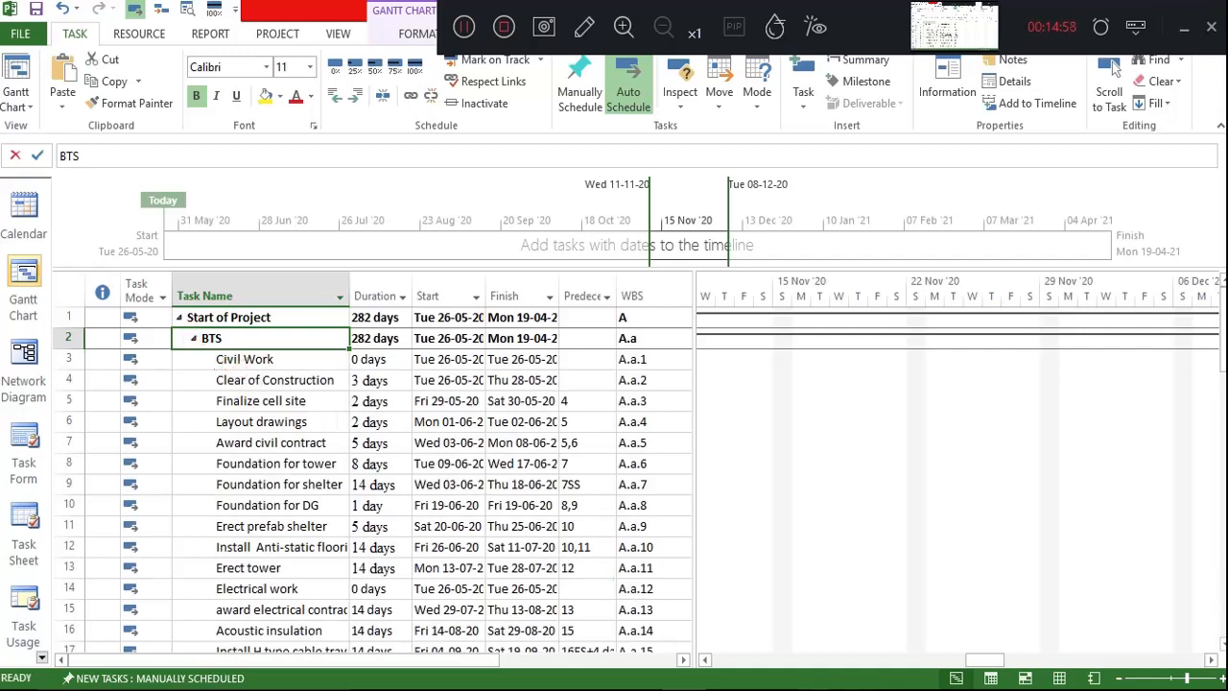
- Check in the PDF in Adobe Acrobat Reader which tasks belong under each highlighted heading, and return to Project1 in Microsoft Project
mouse_move(817, 683)
left_click(818, 653)
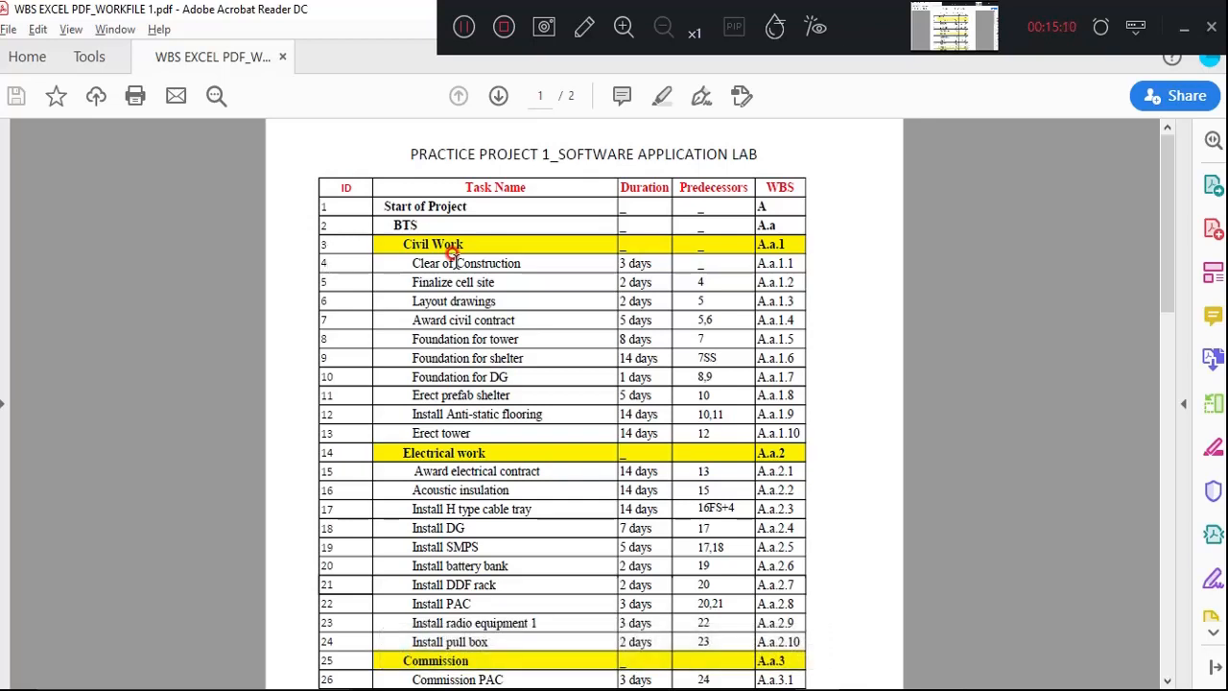
scroll(491, 403, "down", 10)
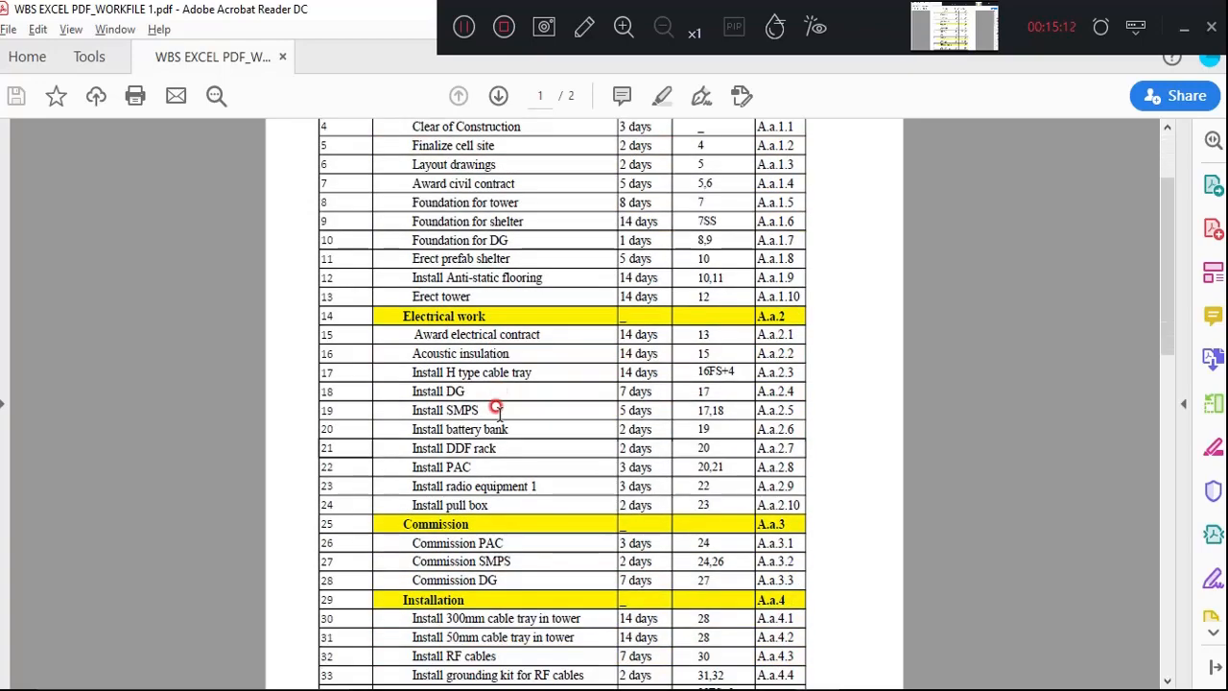
scroll(490, 409, "down", 4)
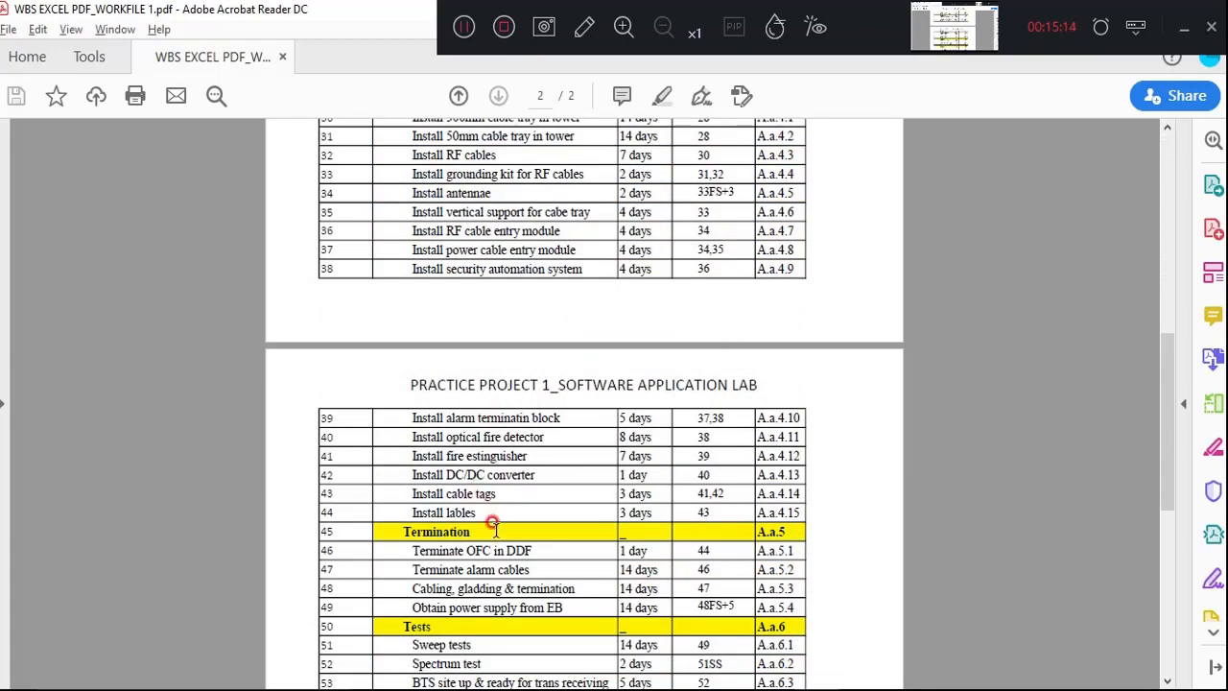
scroll(494, 533, "down", 6)
scroll(504, 549, "up", 6)
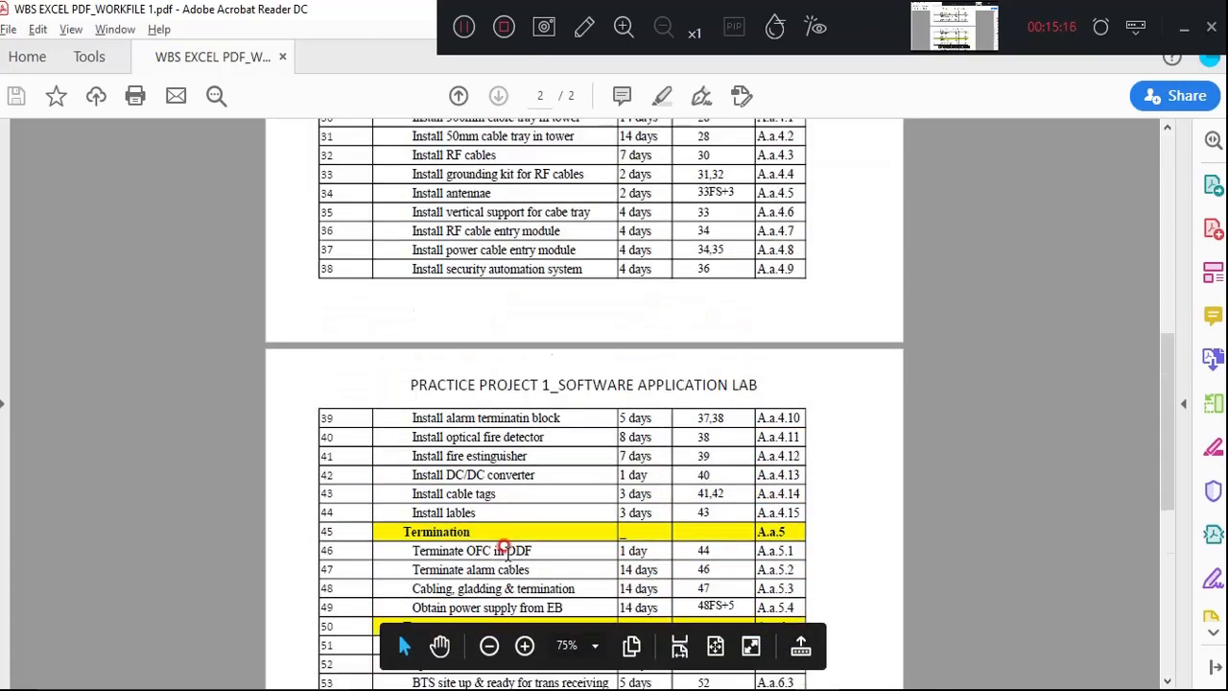
scroll(504, 549, "up", 14)
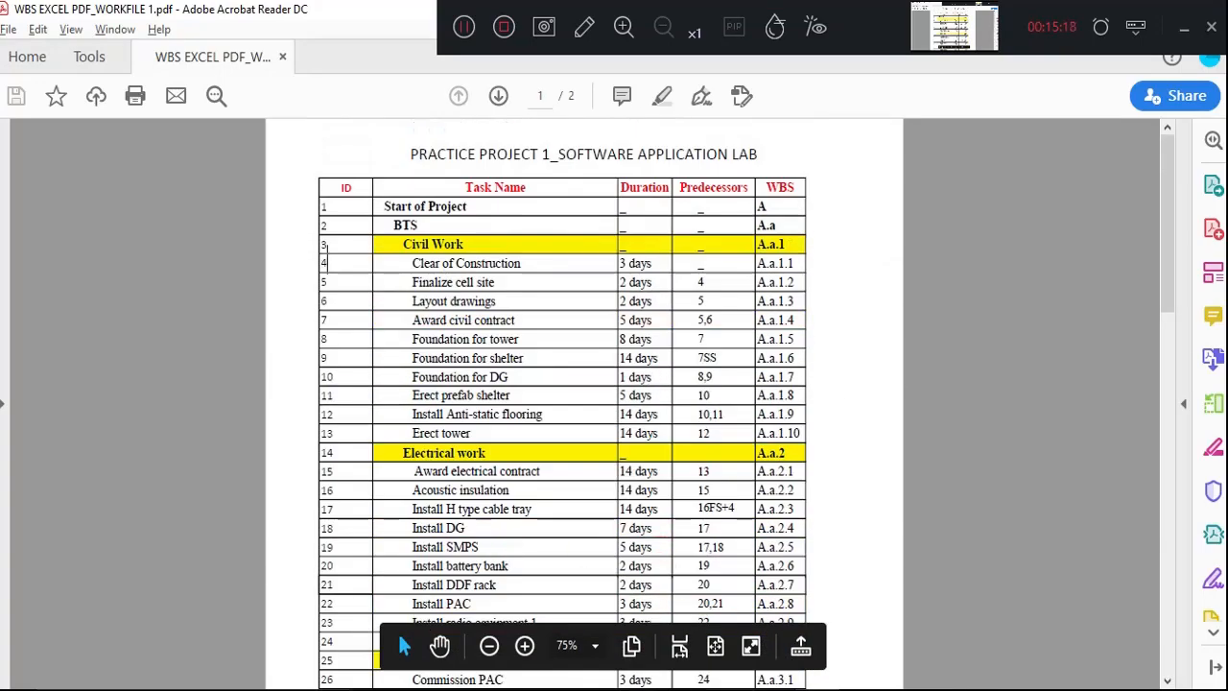
mouse_move(685, 689)
left_click(572, 627)
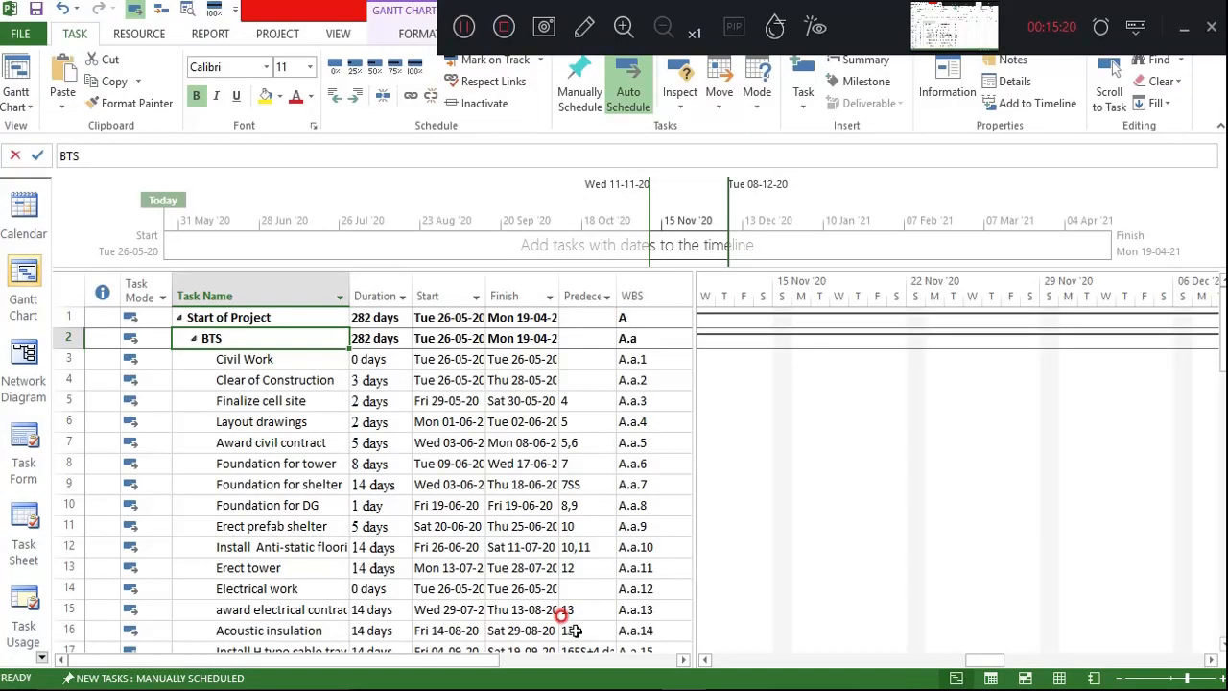
- Indent the tasks from Clear of Construction through Erect tower under Civil Work, and check the grouping by collapsing and expanding Civil Work
left_click(272, 418)
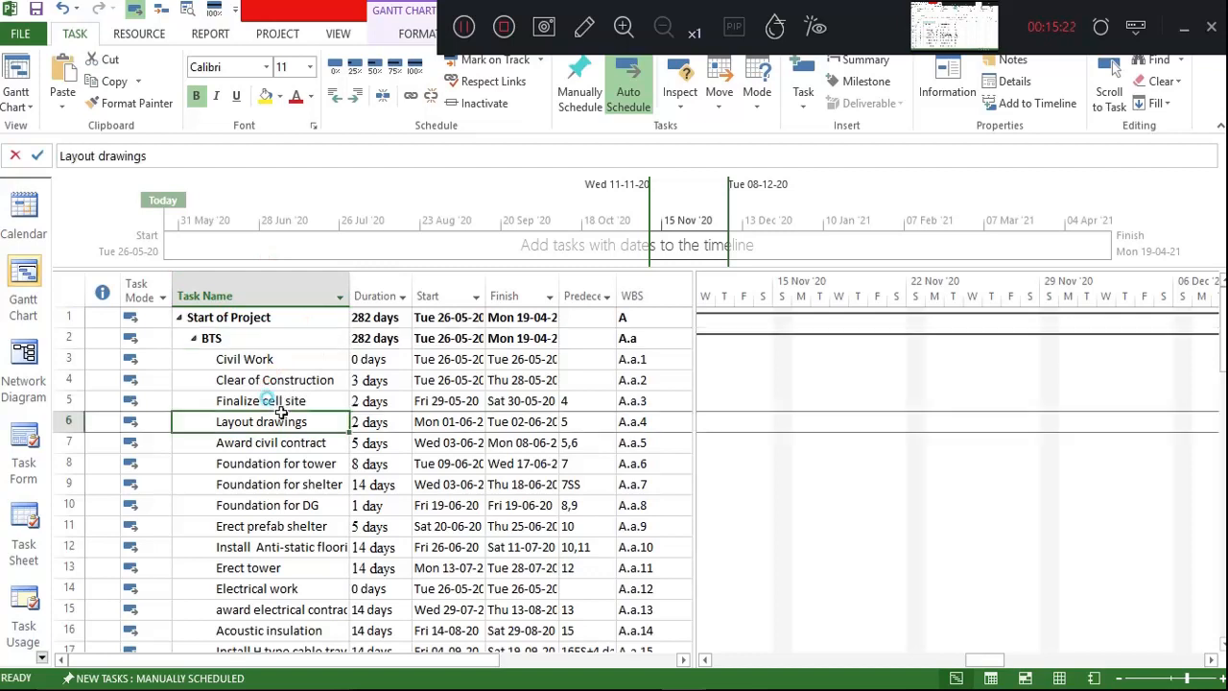
left_click_drag(253, 380, 323, 566)
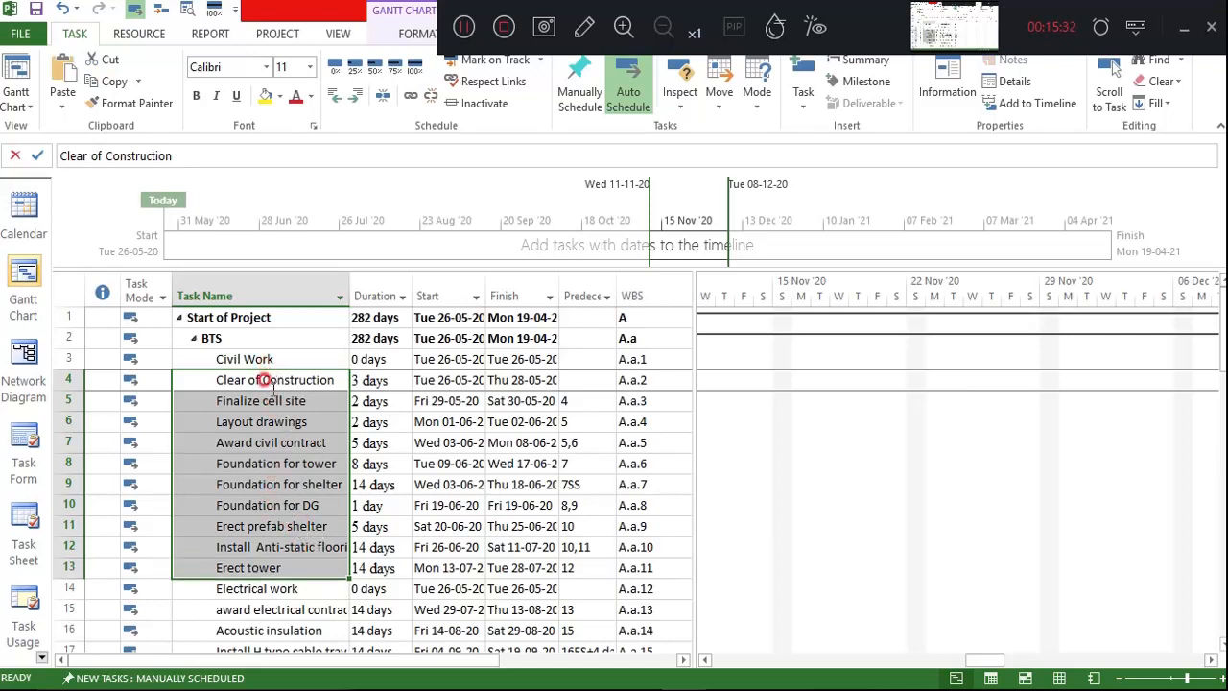
left_click(357, 100)
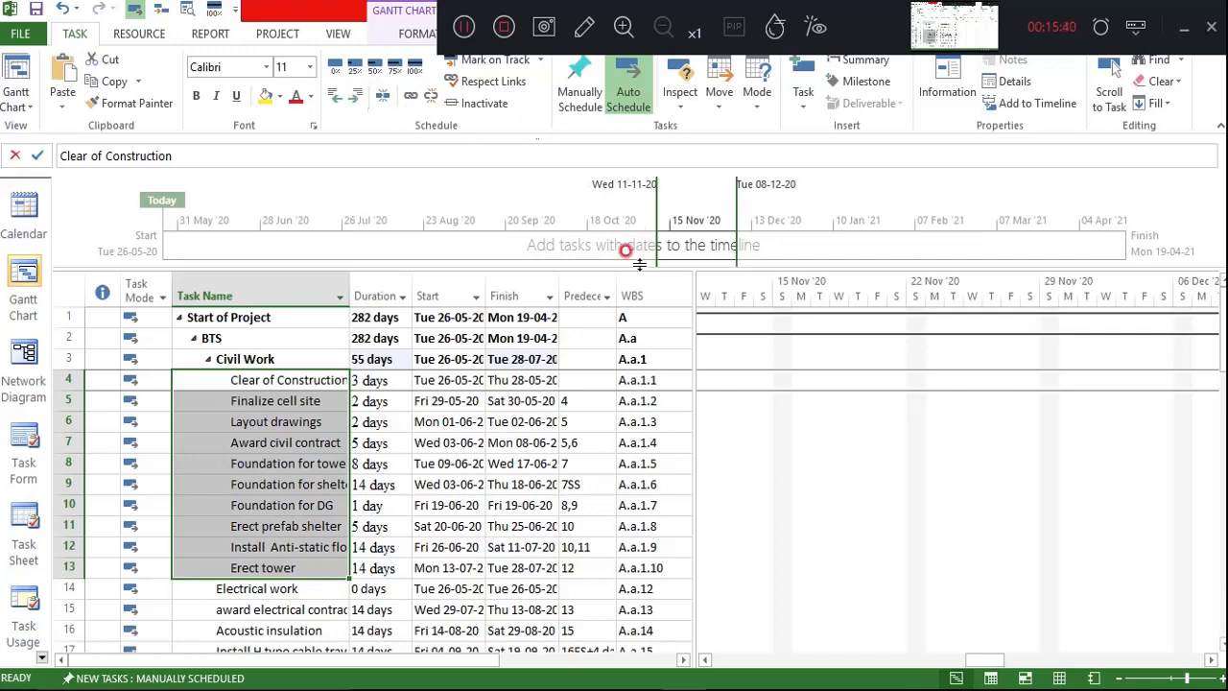
left_click(206, 360)
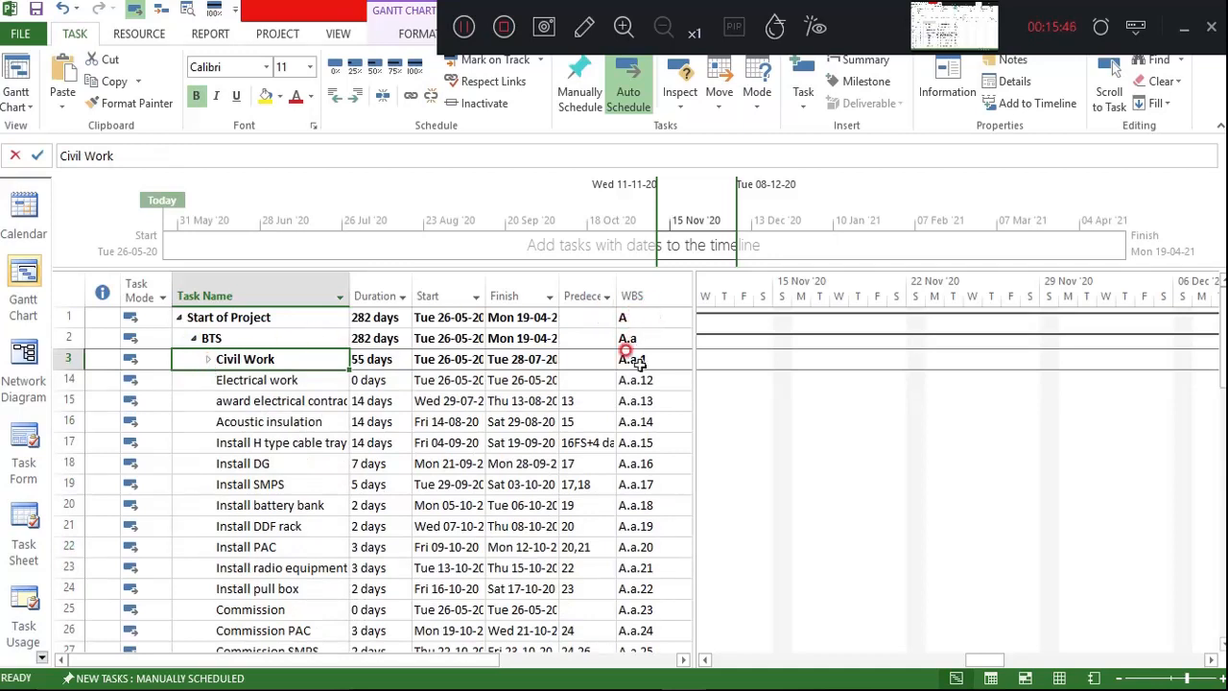
left_click(208, 359)
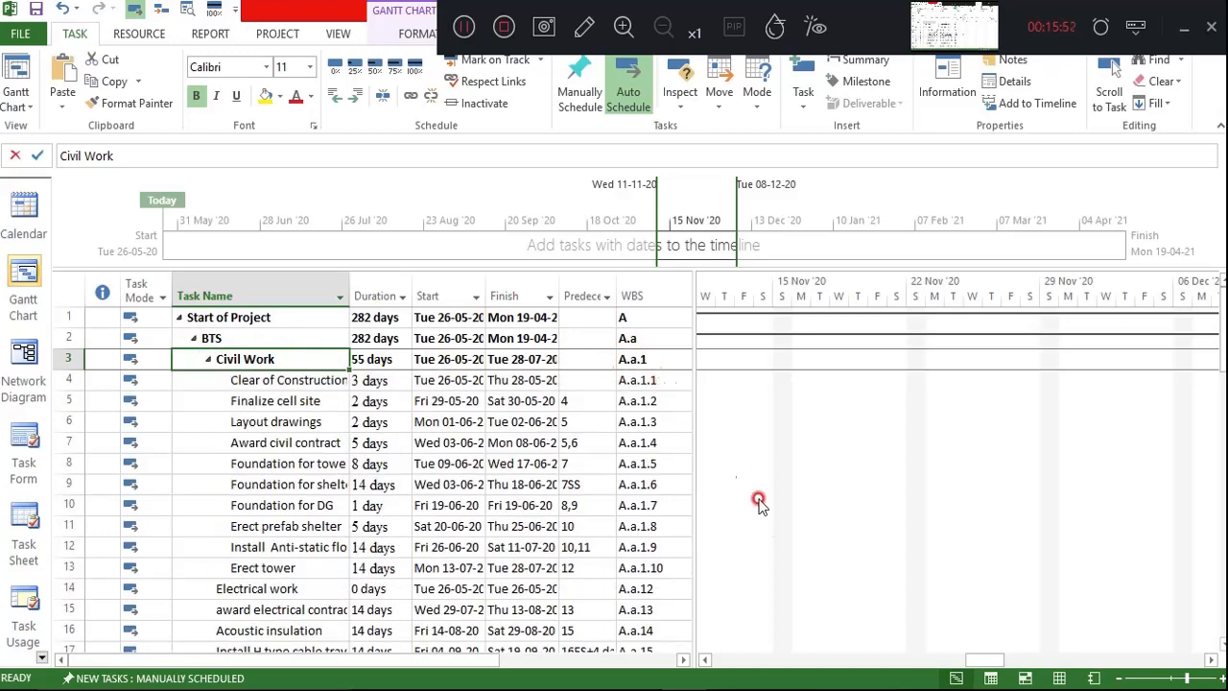
- Check in the WBS PDF in Adobe Acrobat Reader which tasks belong under Electrical work, and return to Project1 in Microsoft Project
mouse_move(892, 681)
left_click(806, 597)
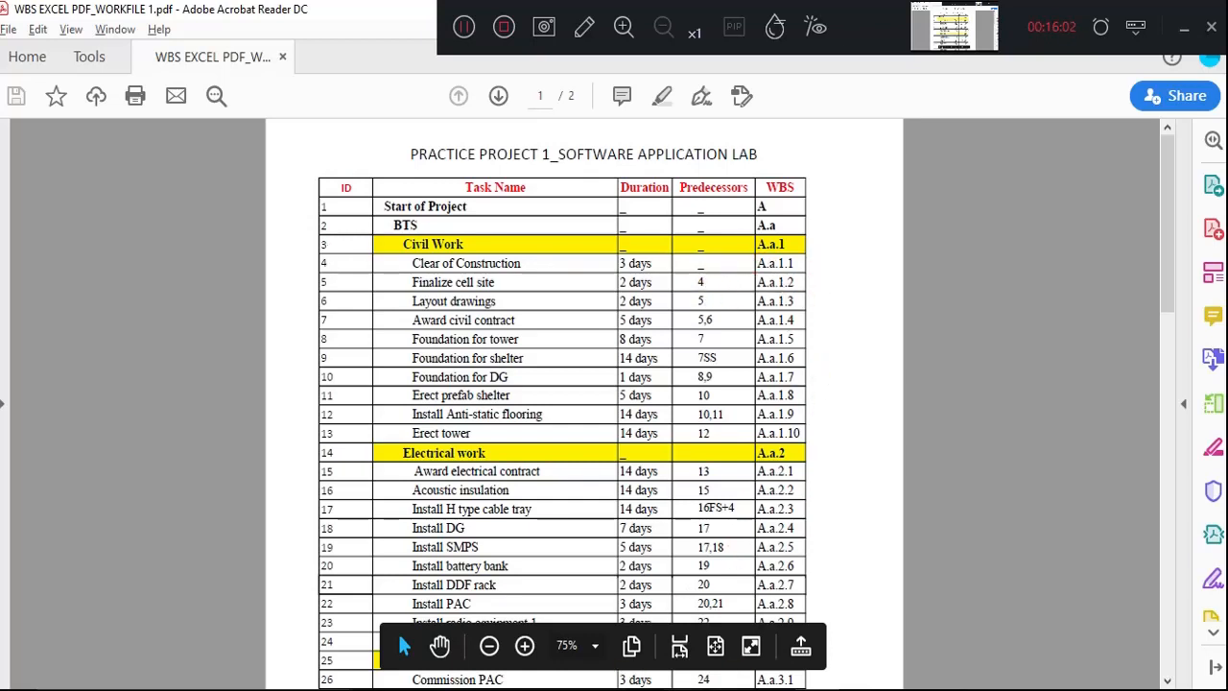
mouse_move(629, 670)
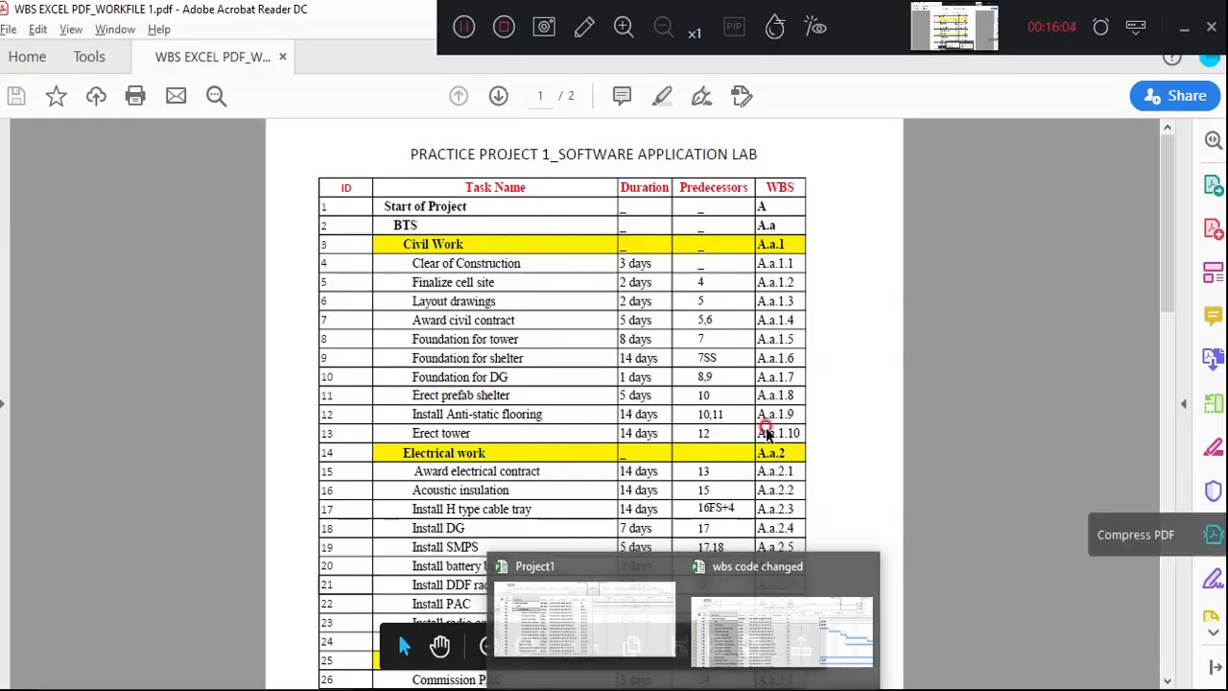
scroll(441, 472, "down", 2)
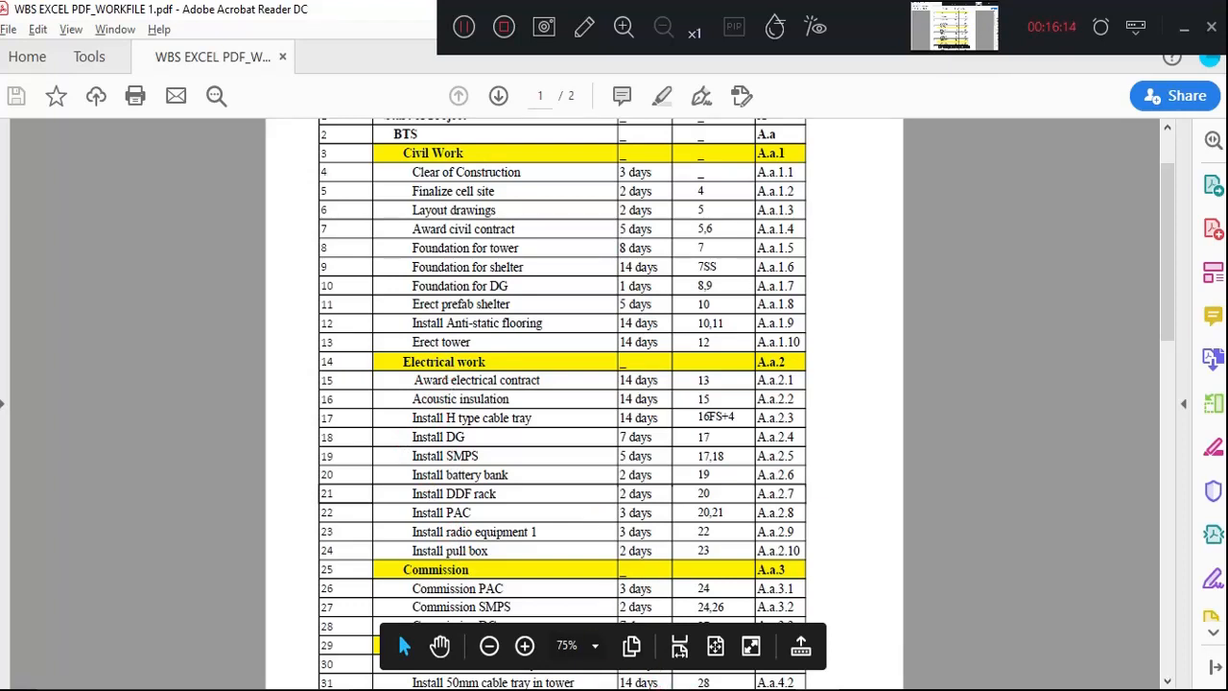
mouse_move(683, 690)
left_click(621, 640)
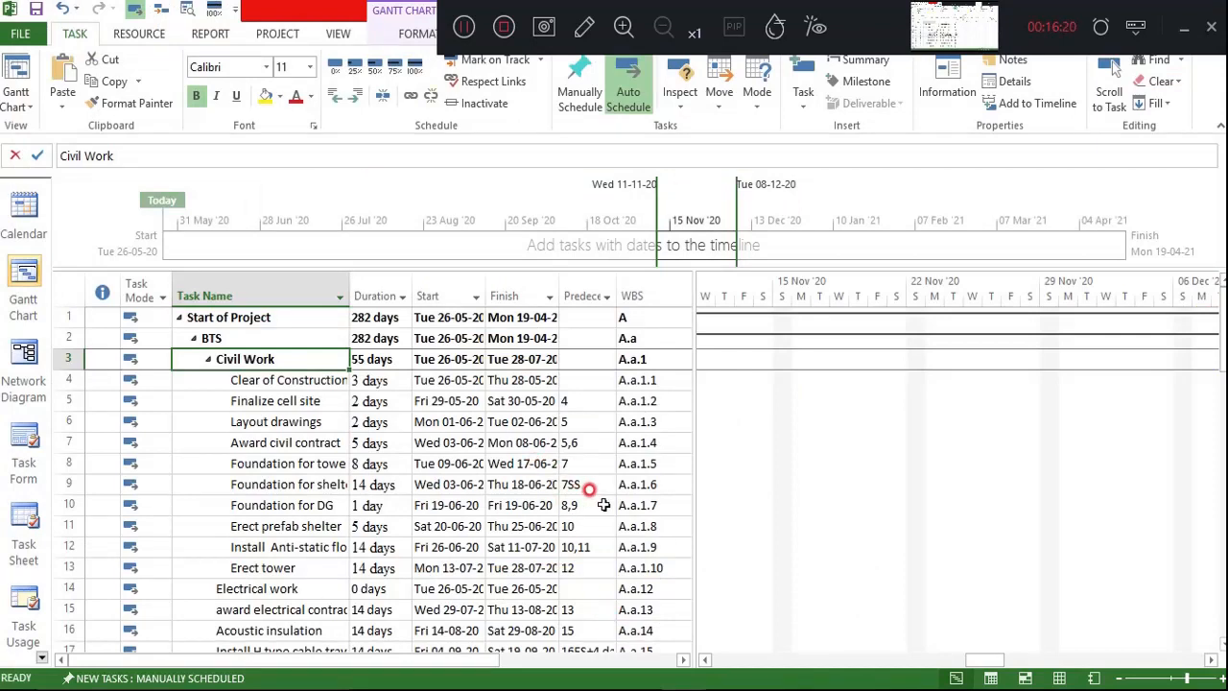
- Indent the tasks from award electrical contract through Install pull box under Electrical work, and review the WBS codes up to the project start
scroll(252, 428, "down", 3)
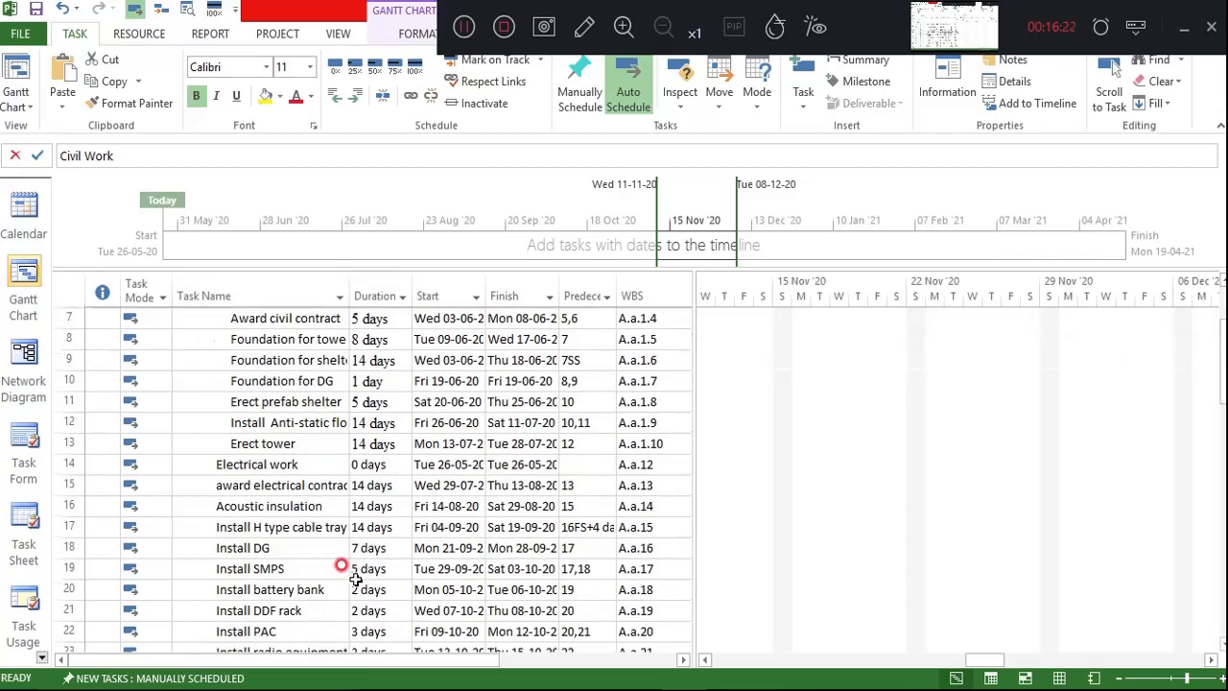
left_click_drag(256, 421, 308, 609)
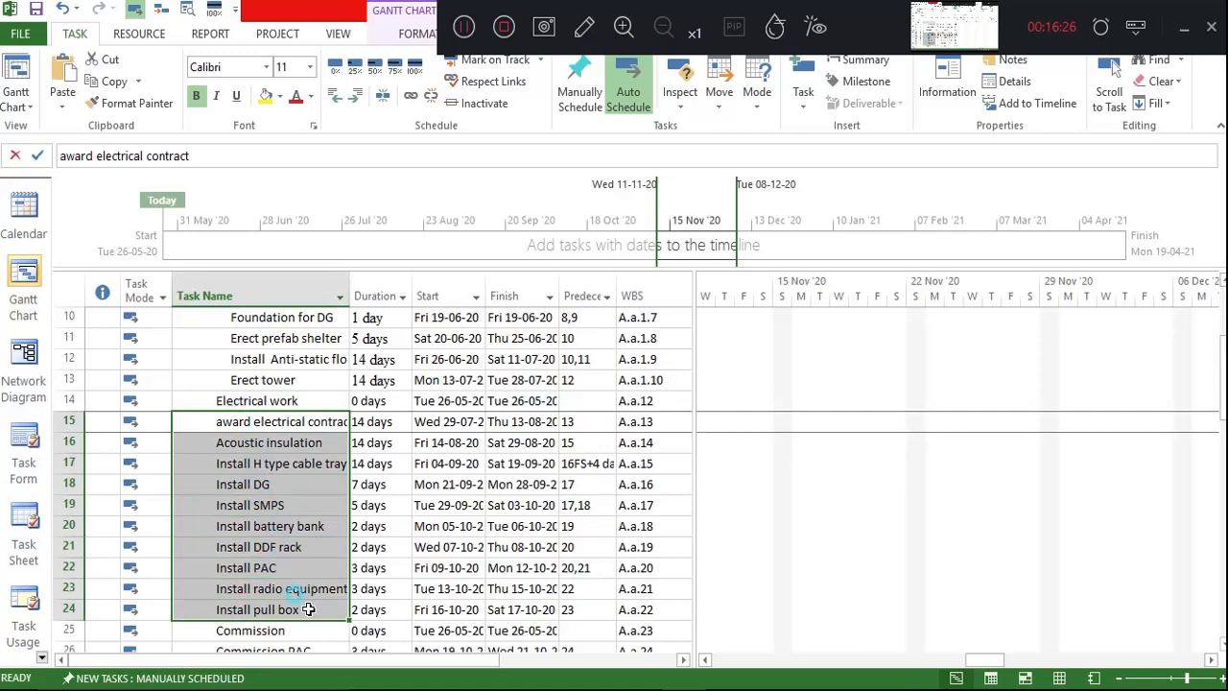
left_click(366, 92)
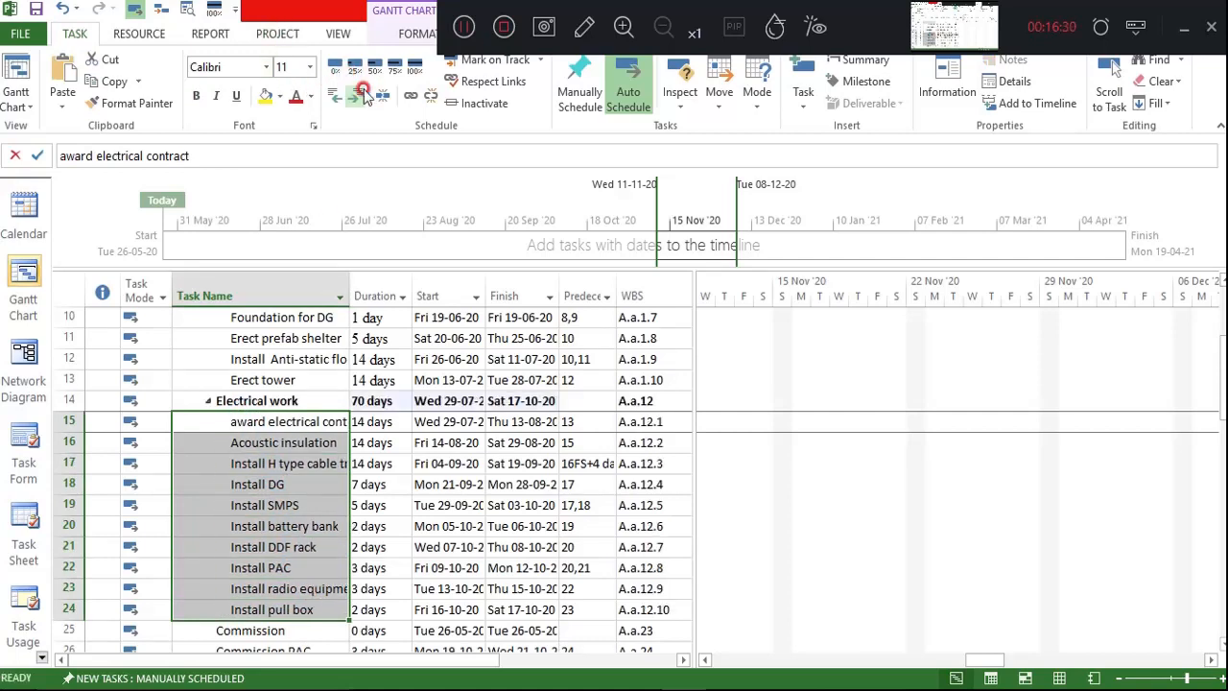
scroll(332, 439, "up", 1)
scroll(403, 438, "down", 1)
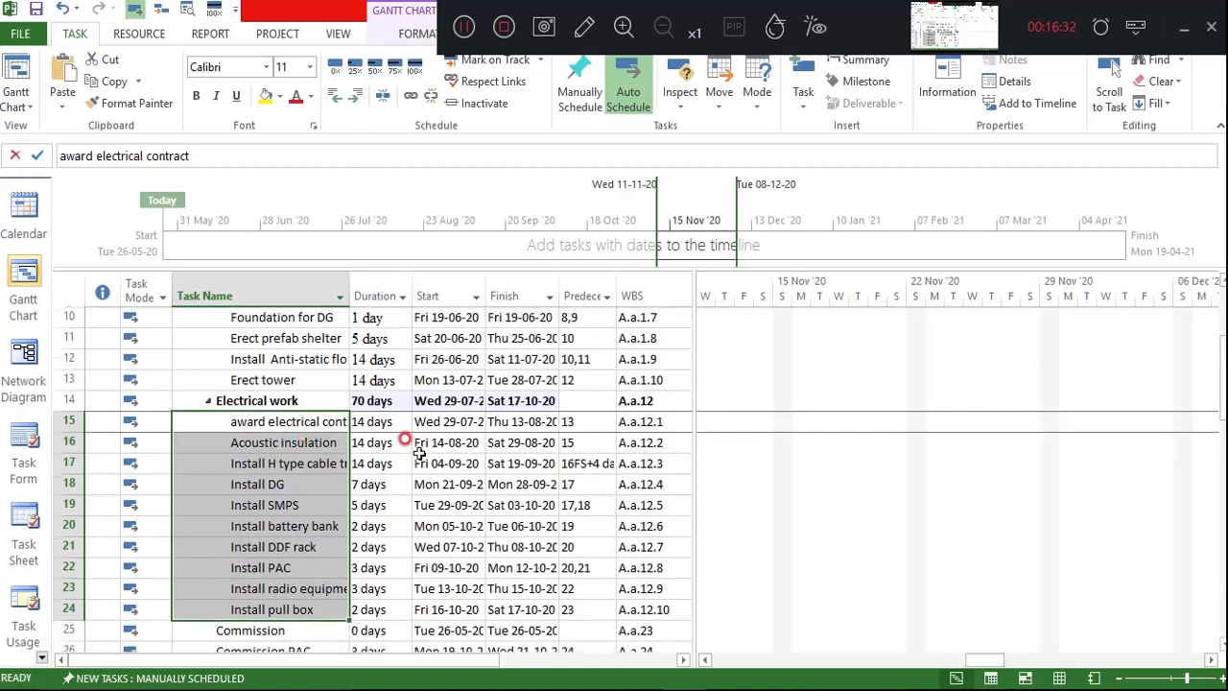
scroll(622, 456, "up", 1)
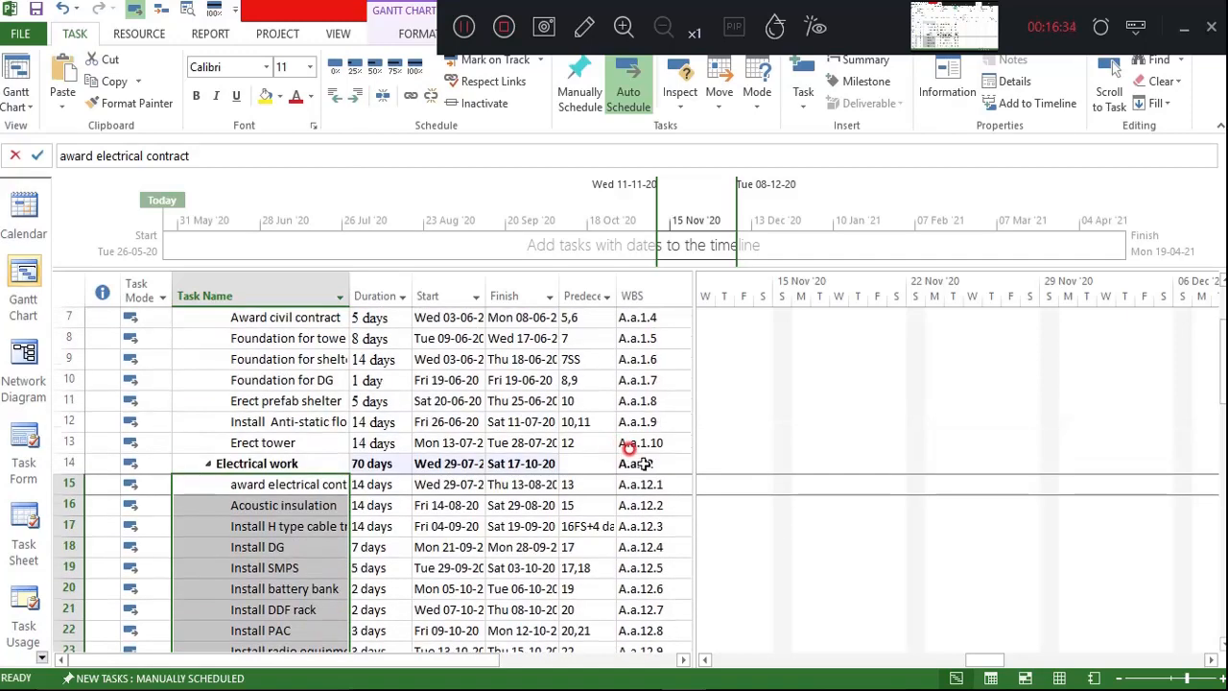
scroll(642, 462, "up", 1)
scroll(649, 465, "up", 1)
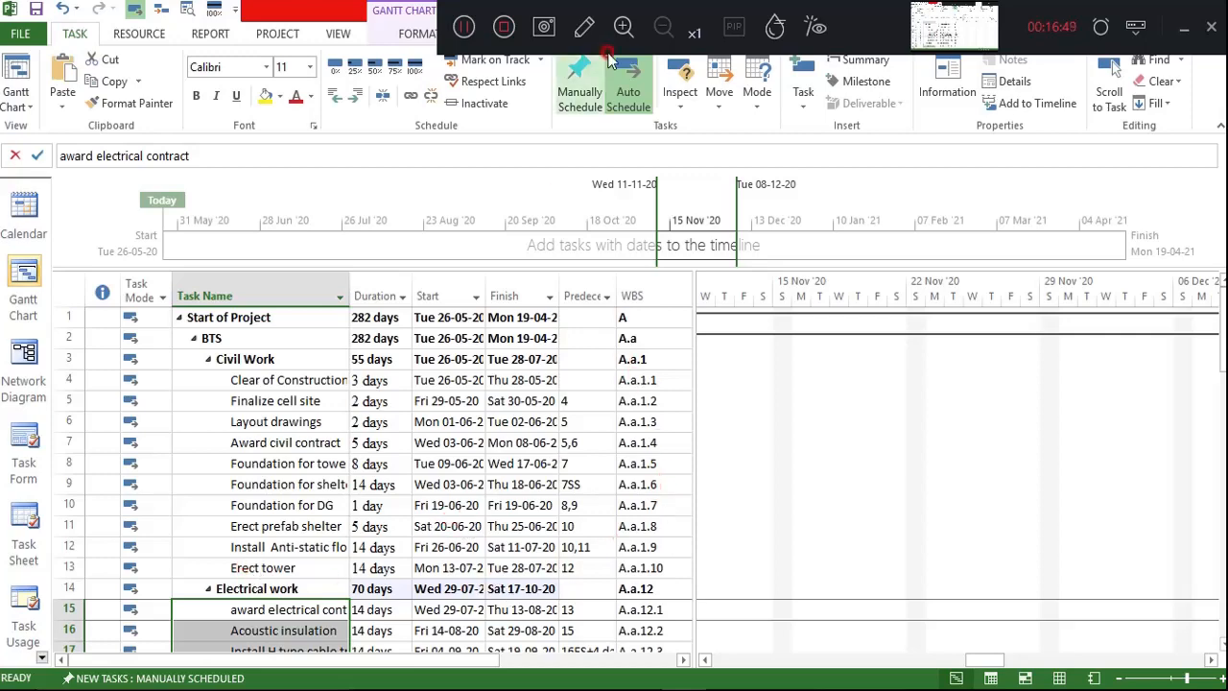
left_click(464, 27)
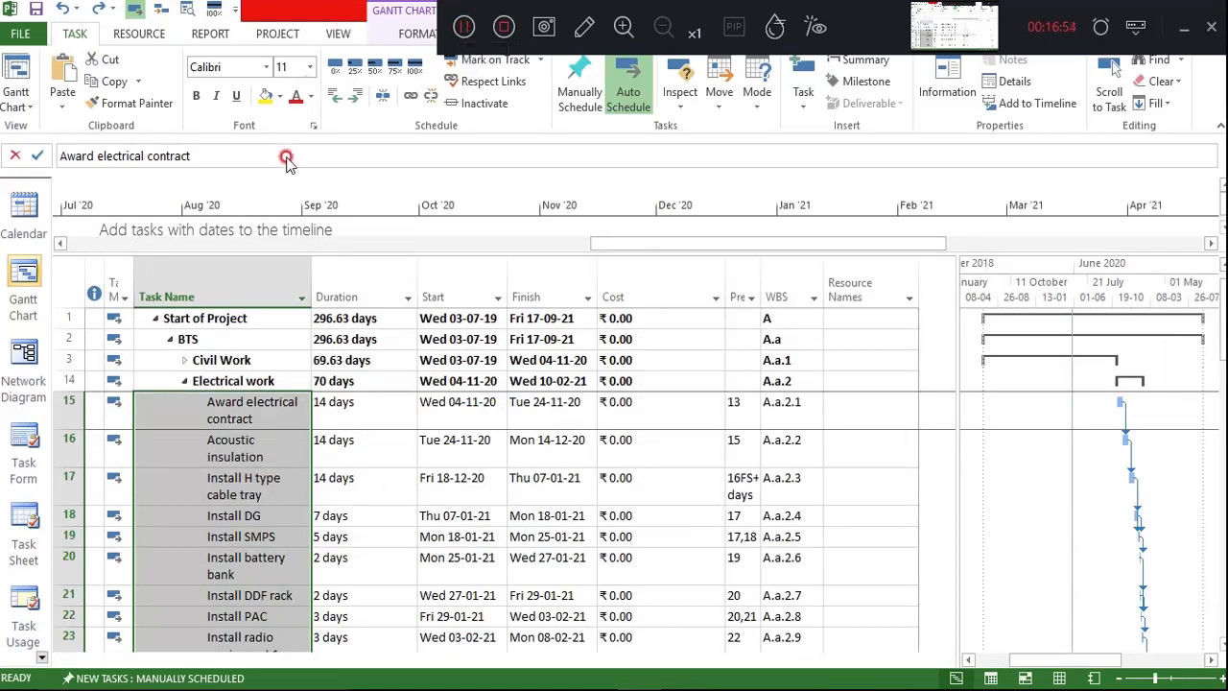
- In the Project 5 schedule, collapse Electrical work and examine the outline levels and WBS codes through the whole task list
scroll(159, 392, "down", 1)
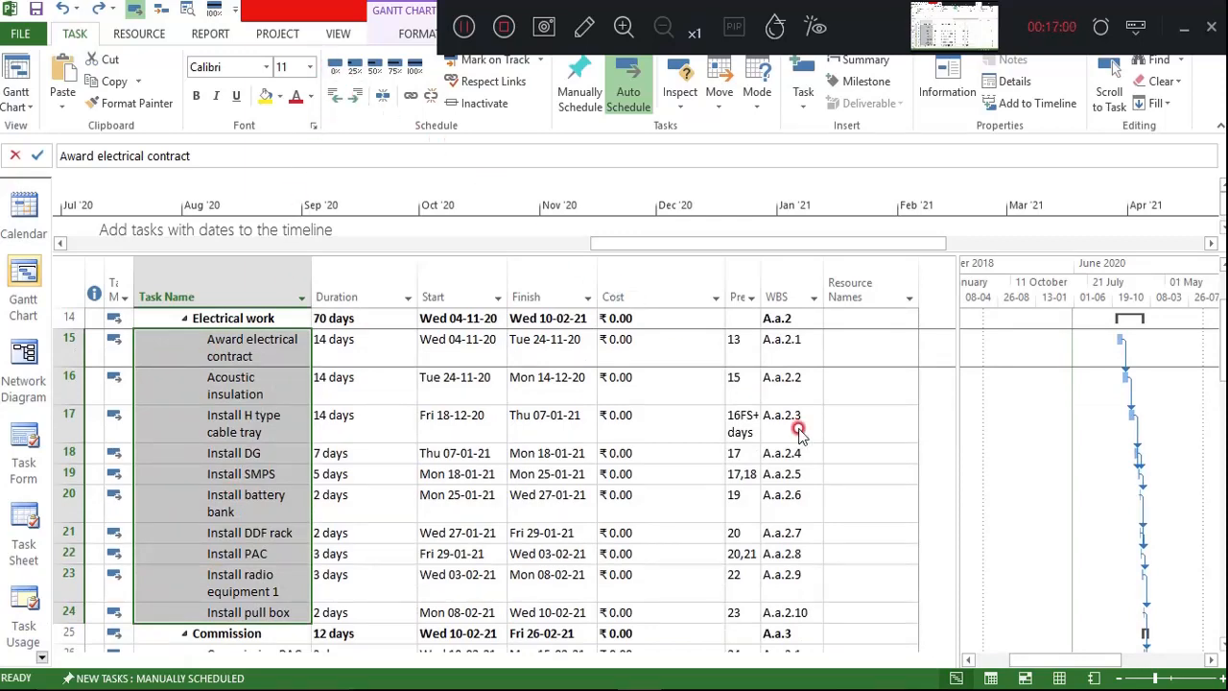
scroll(795, 431, "up", 2)
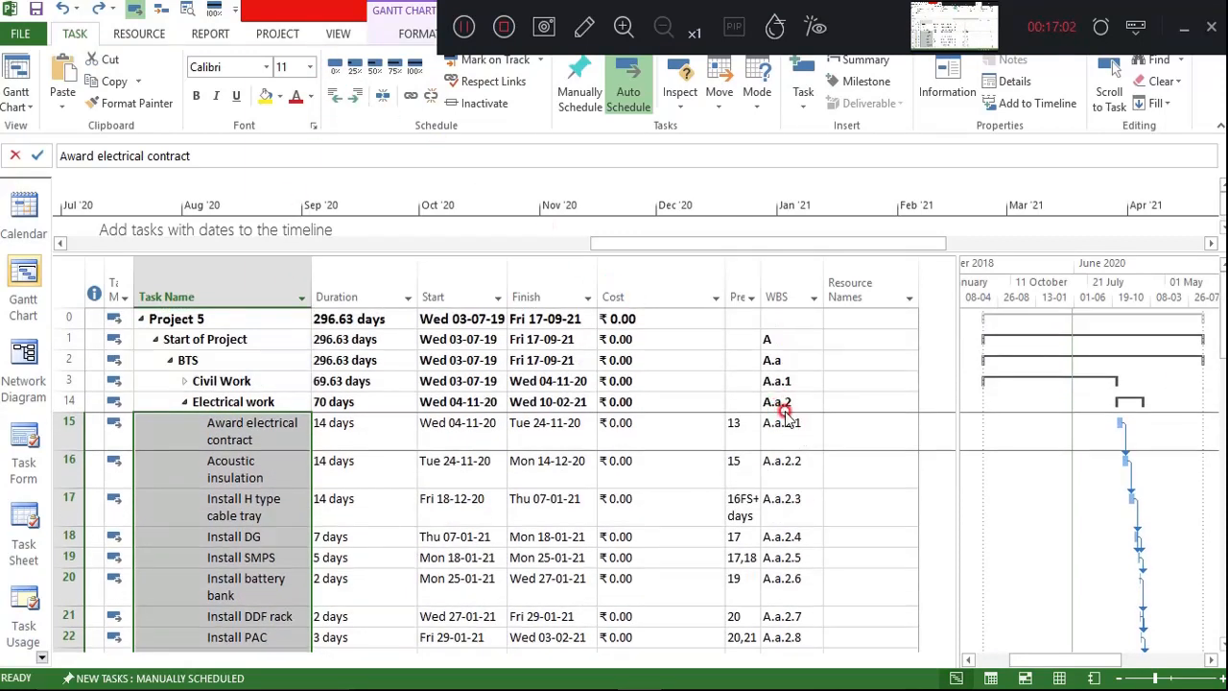
left_click(182, 401)
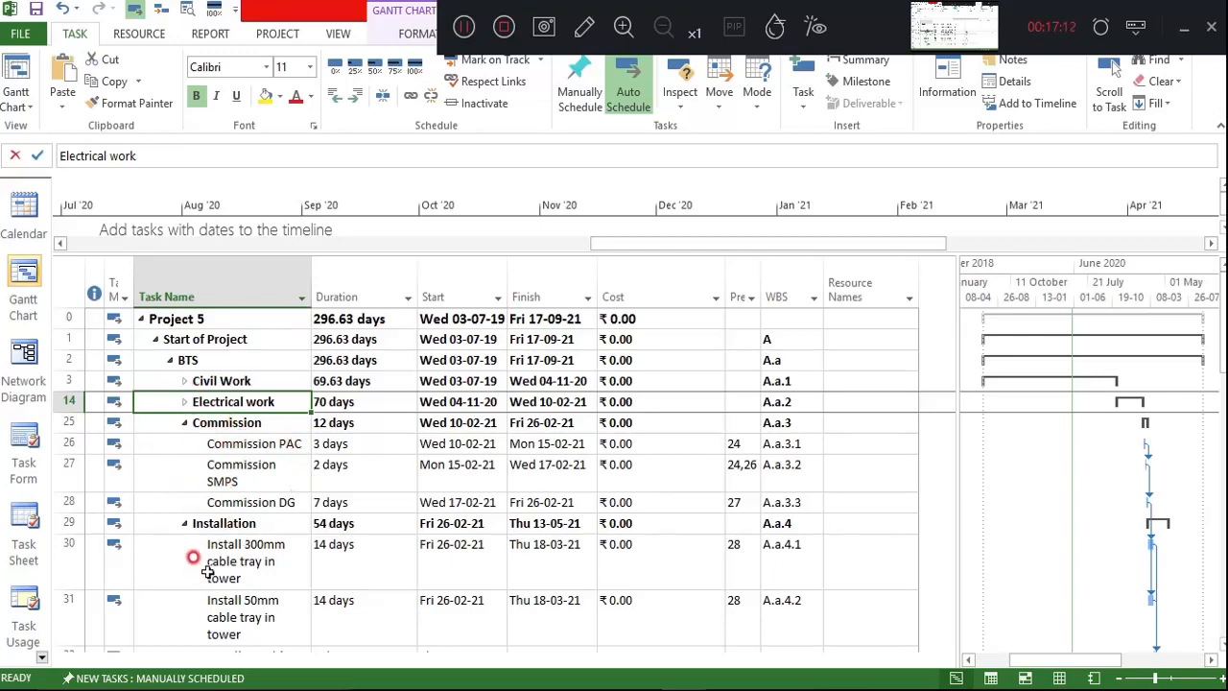
scroll(215, 465, "down", 1)
scroll(226, 464, "down", 6)
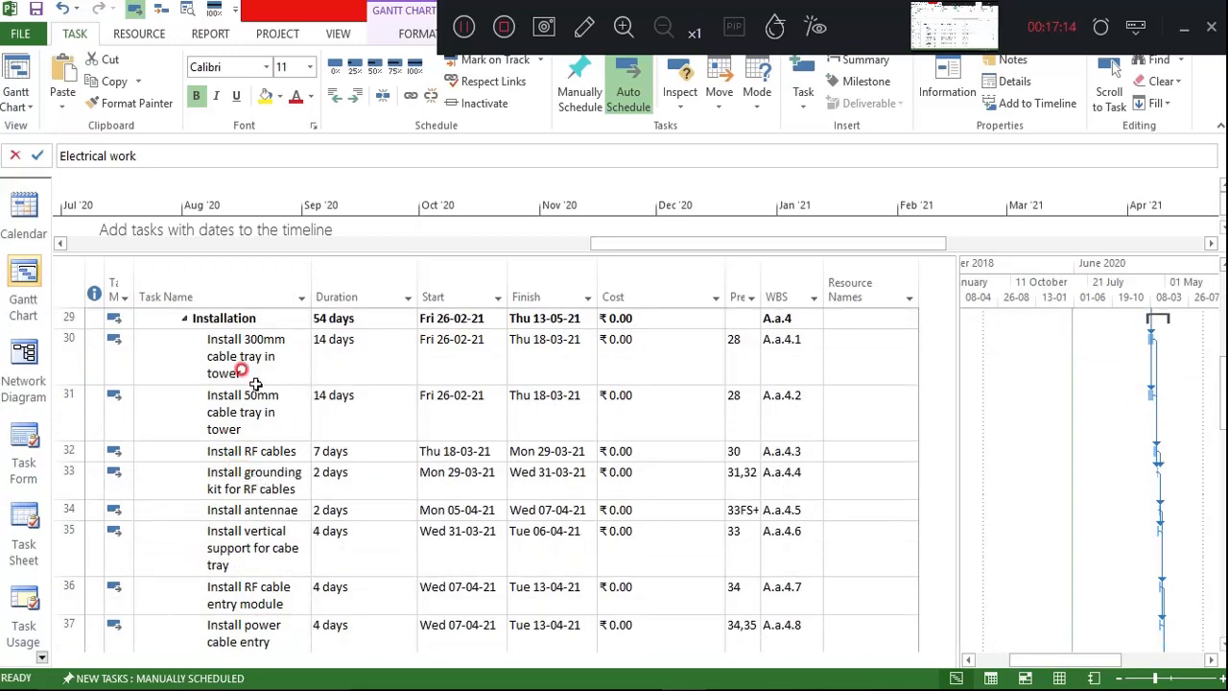
scroll(272, 500, "down", 1)
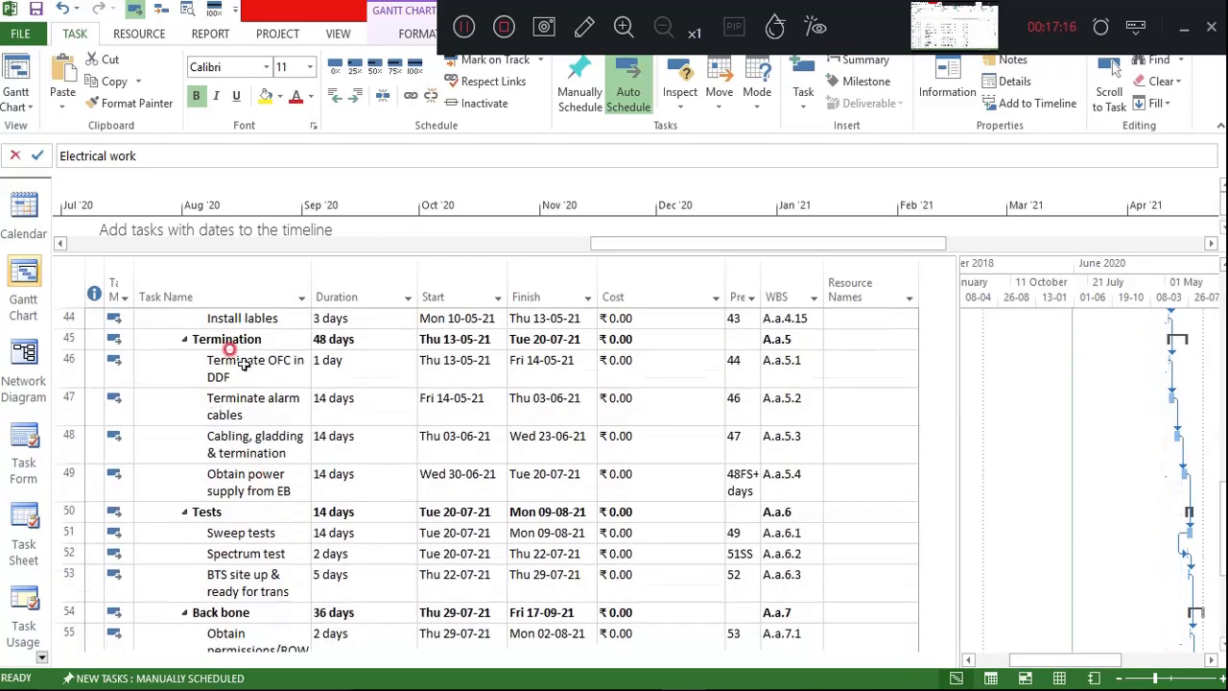
scroll(212, 524, "down", 3)
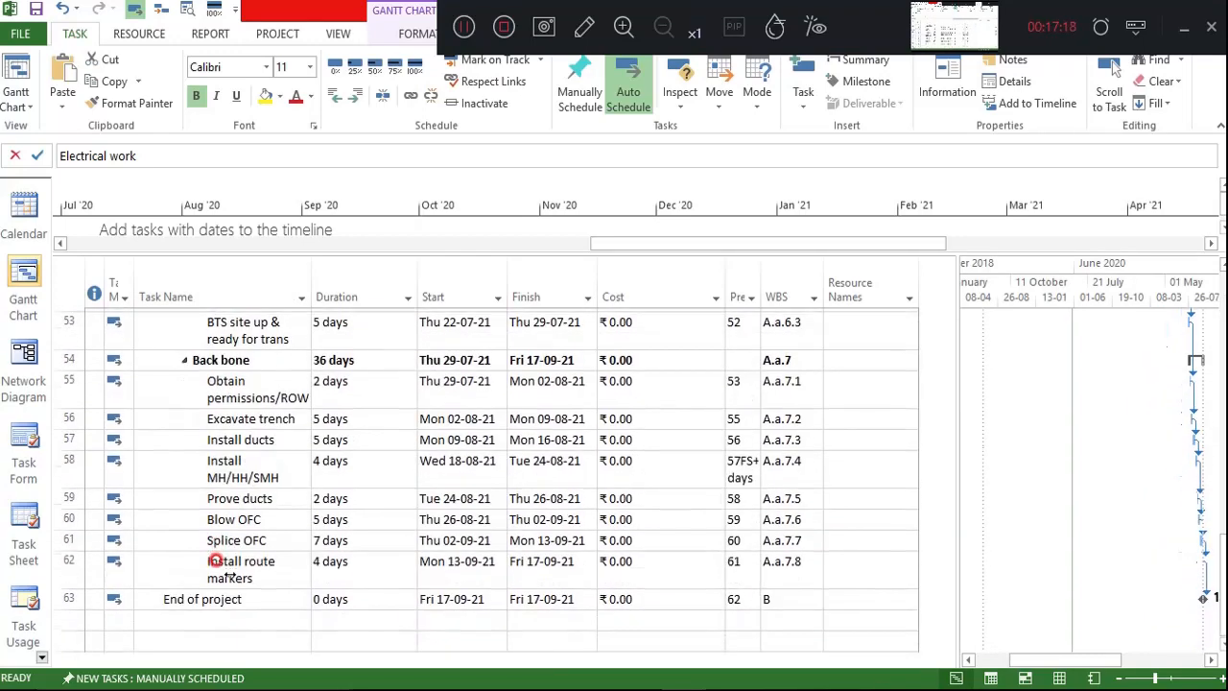
scroll(209, 538, "up", 10)
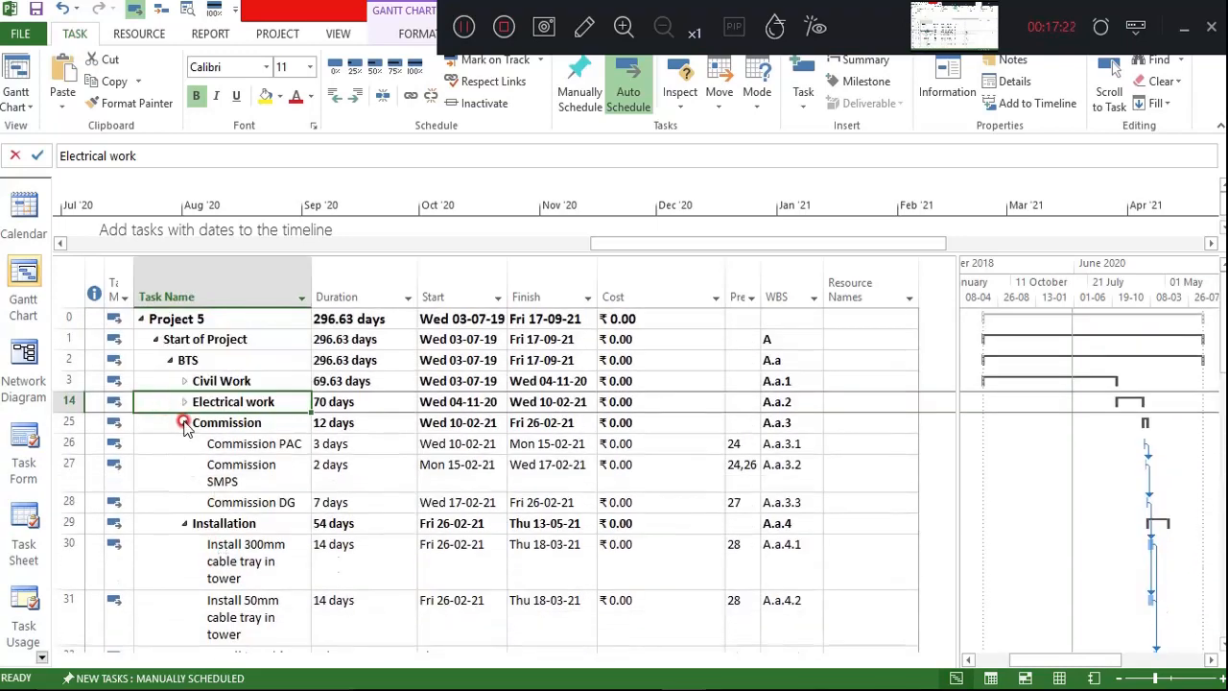
- Collapse the Commission, Installation, Termination, Tests and Back bone summary tasks under BTS
left_click(184, 423)
left_click(184, 443)
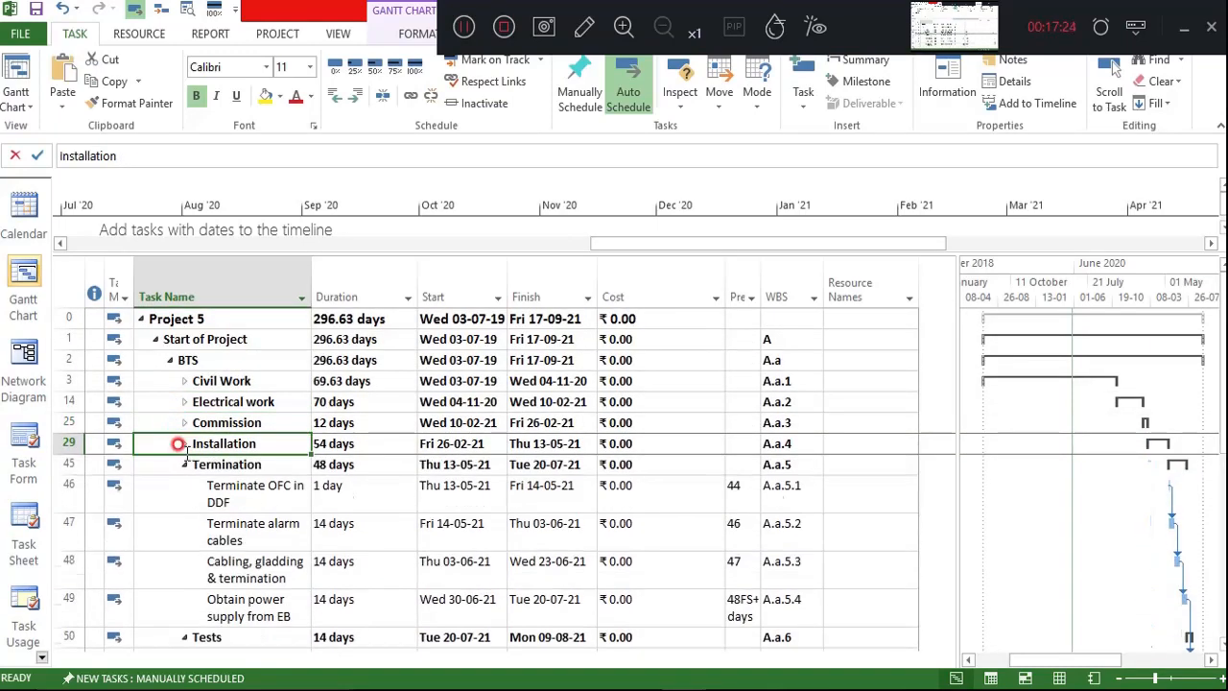
left_click(182, 464)
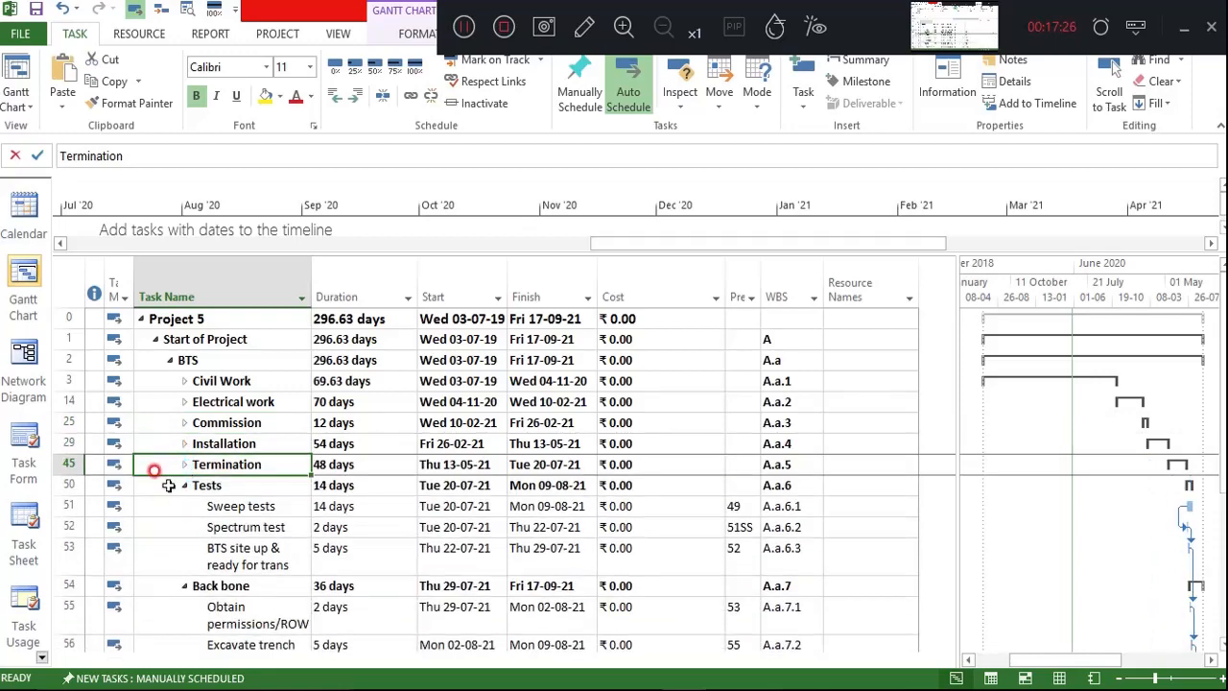
left_click(183, 485)
left_click(183, 506)
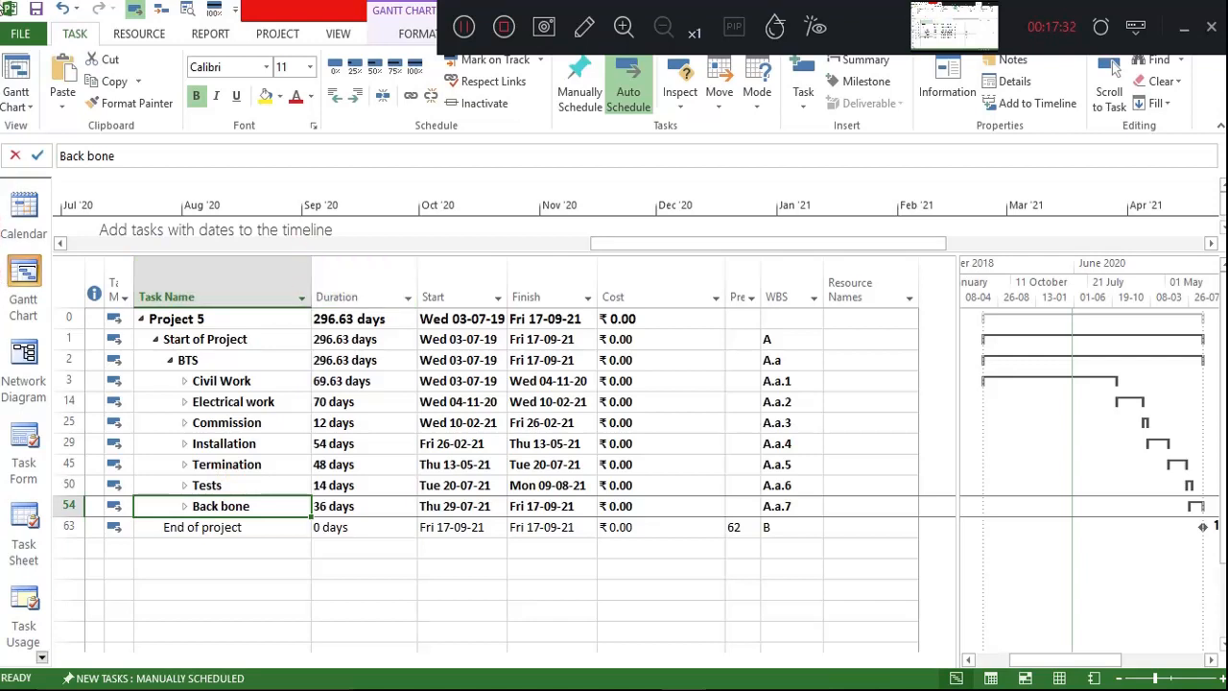
left_click(59, 22)
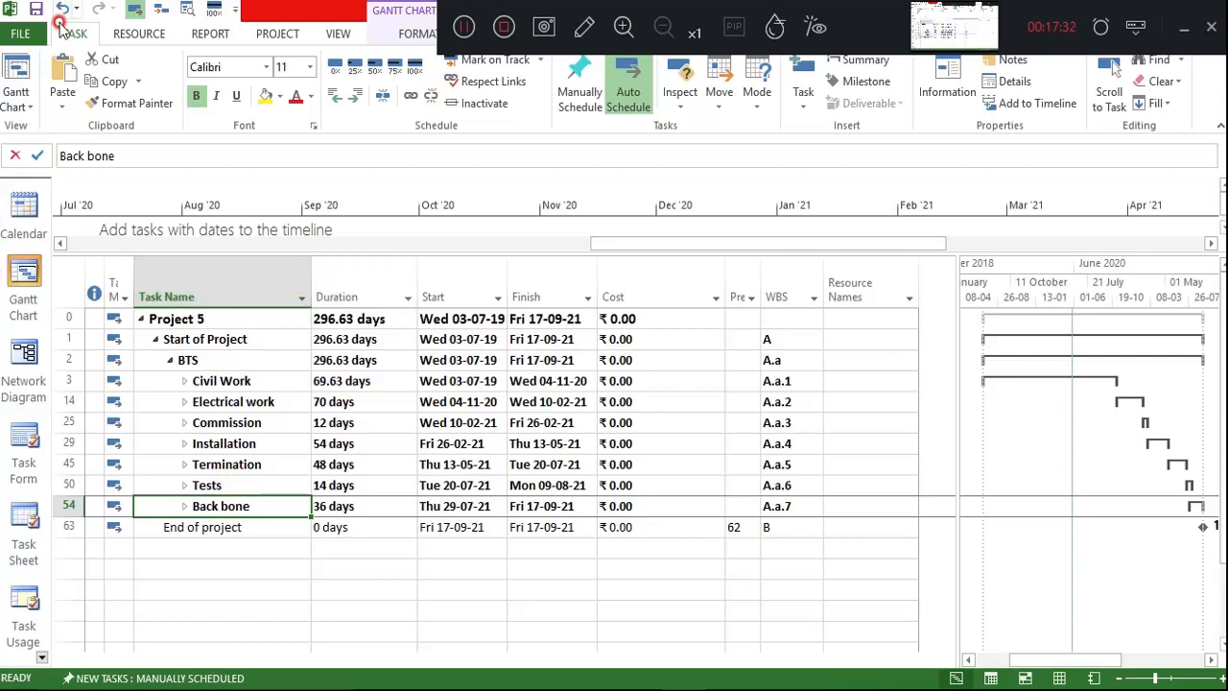
left_click(50, 98)
left_click(21, 447)
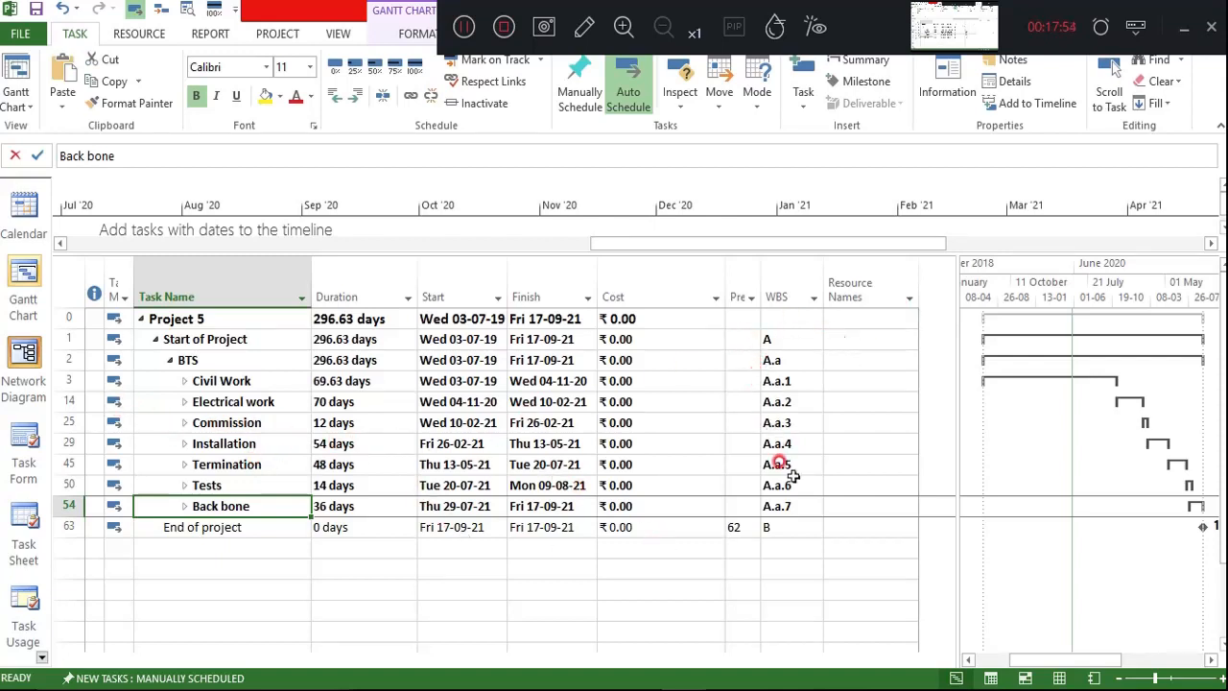
- Switch to the WBS PDF in Adobe Acrobat Reader, review the WBS codes on both pages, and return to Project 5 new in Microsoft Project
mouse_move(820, 683)
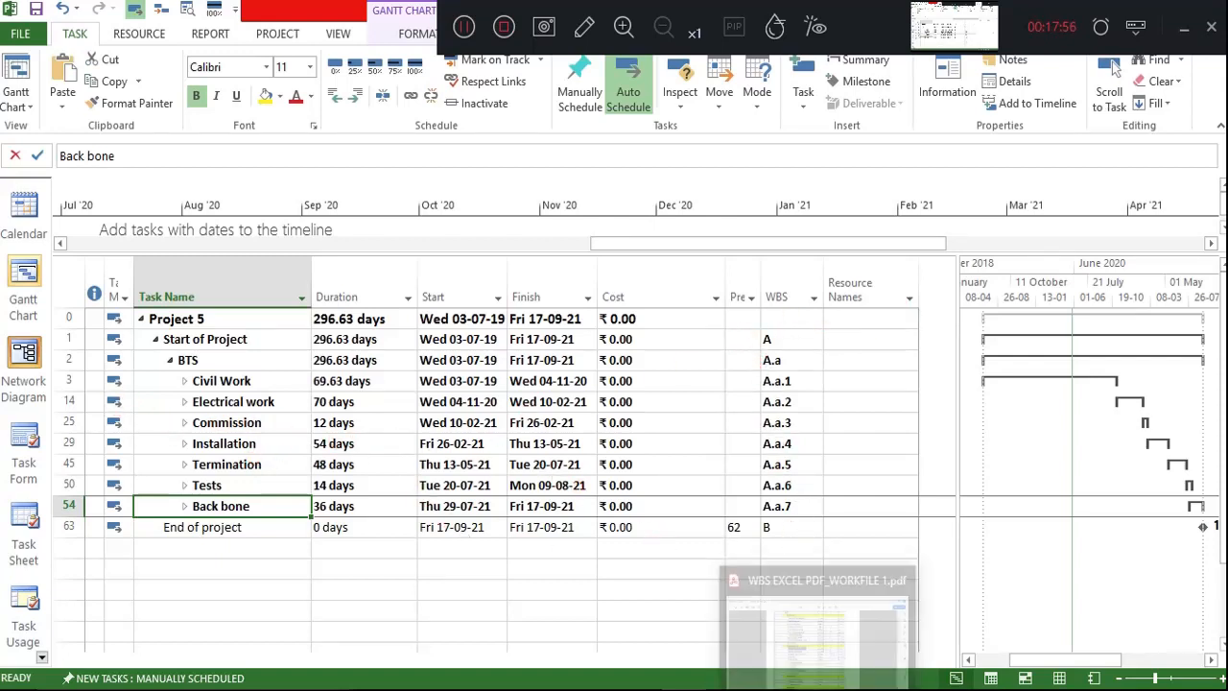
left_click(819, 641)
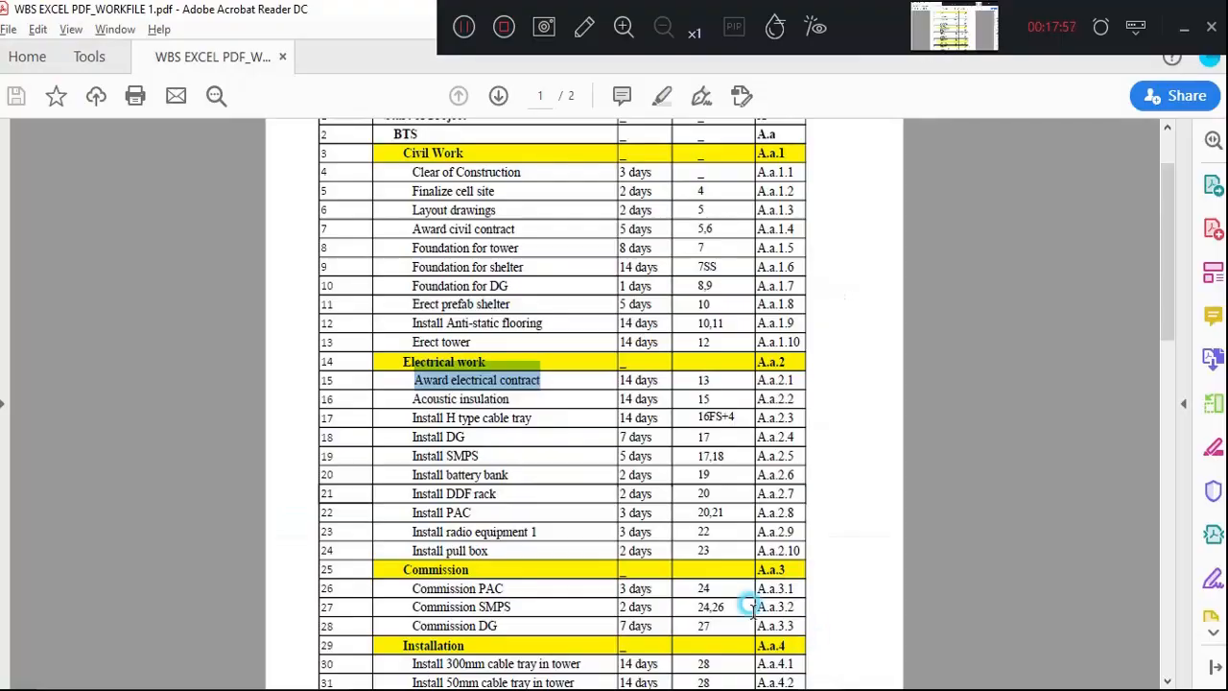
left_click(549, 452)
scroll(738, 336, "up", 2)
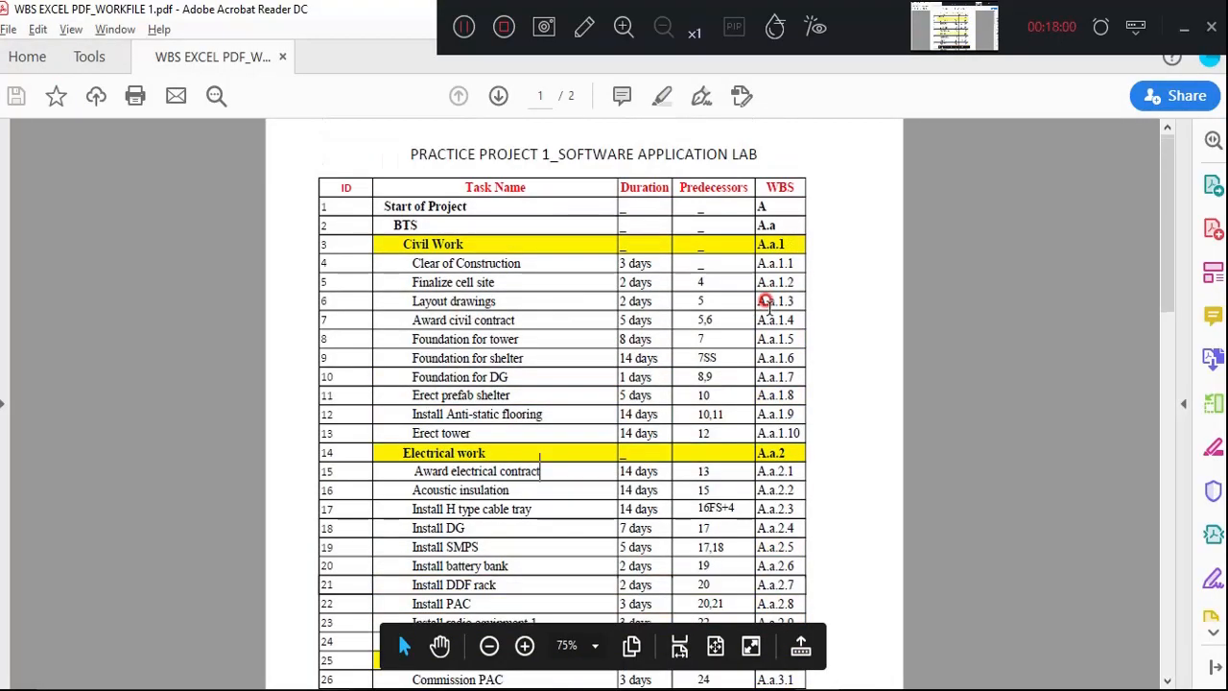
scroll(767, 303, "down", 10)
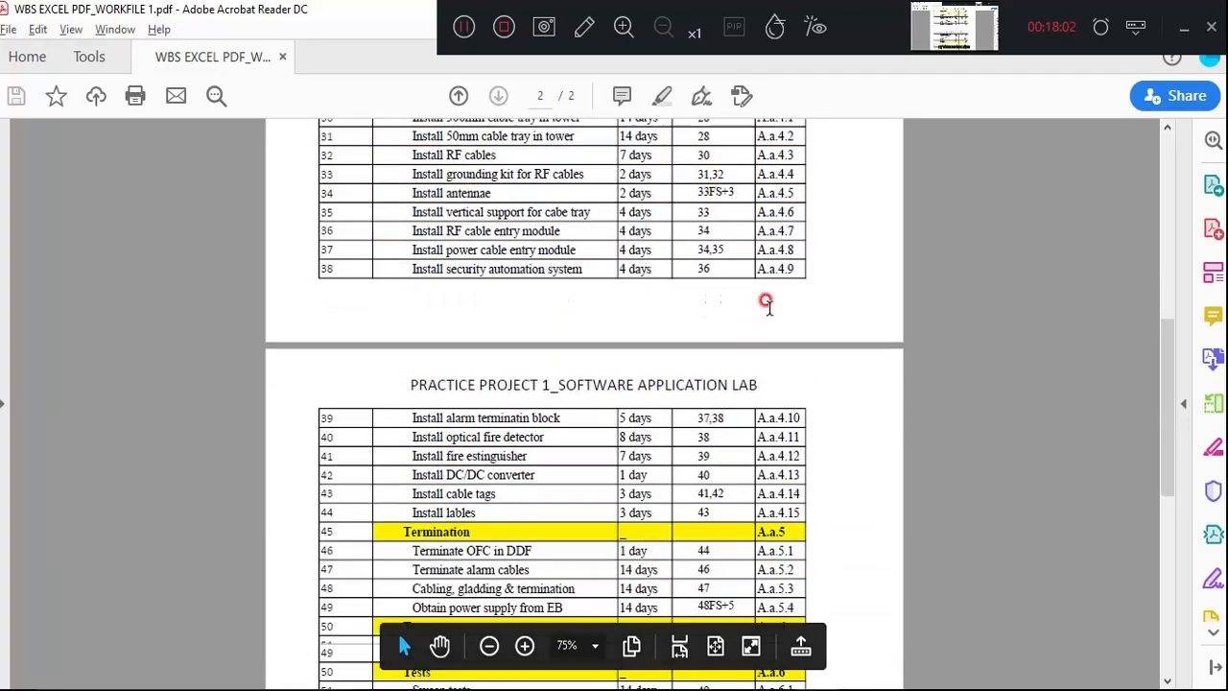
scroll(768, 303, "down", 5)
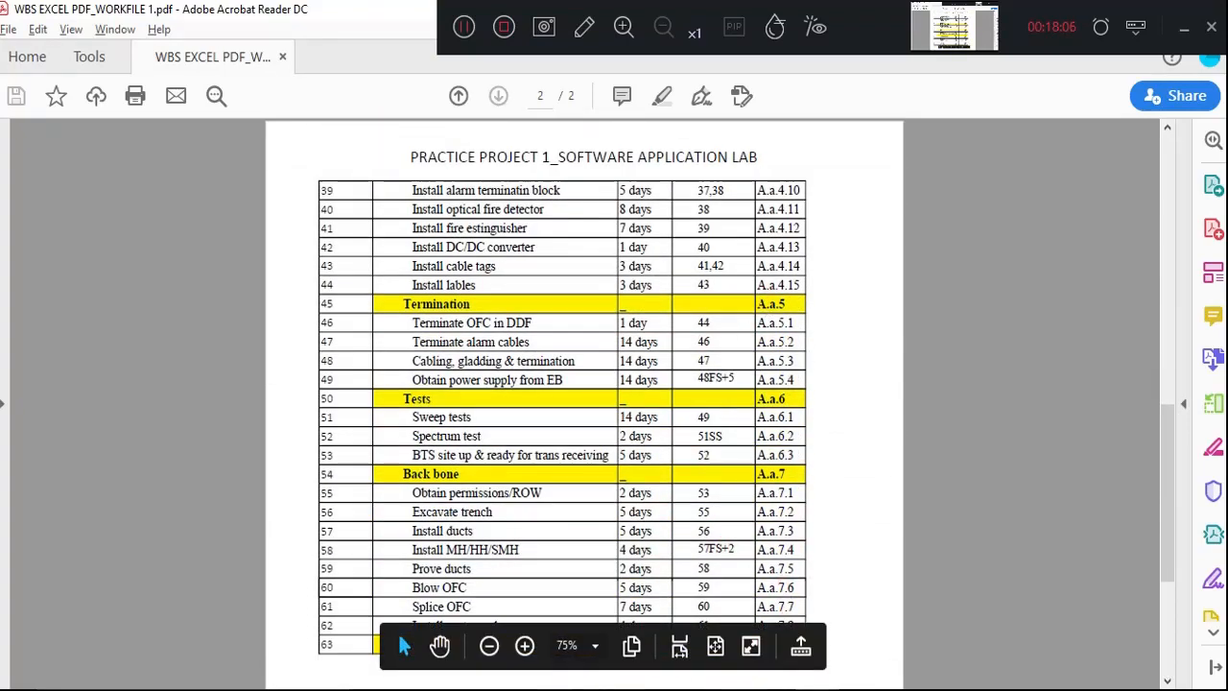
mouse_move(683, 688)
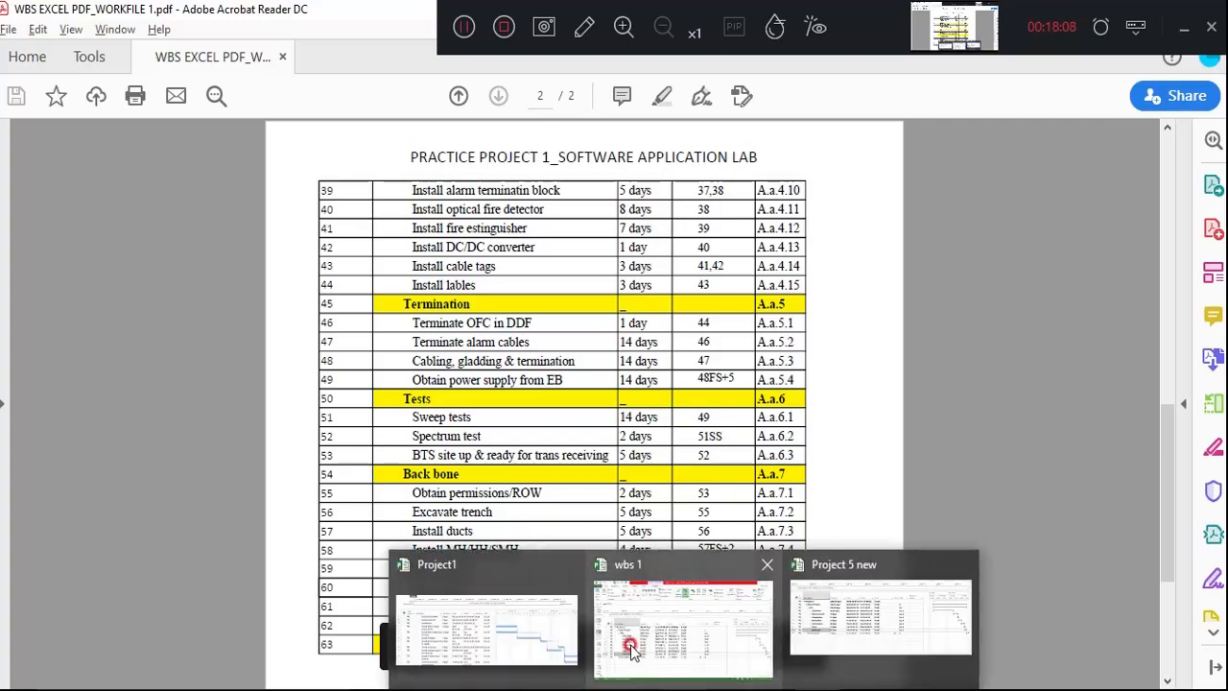
left_click(862, 624)
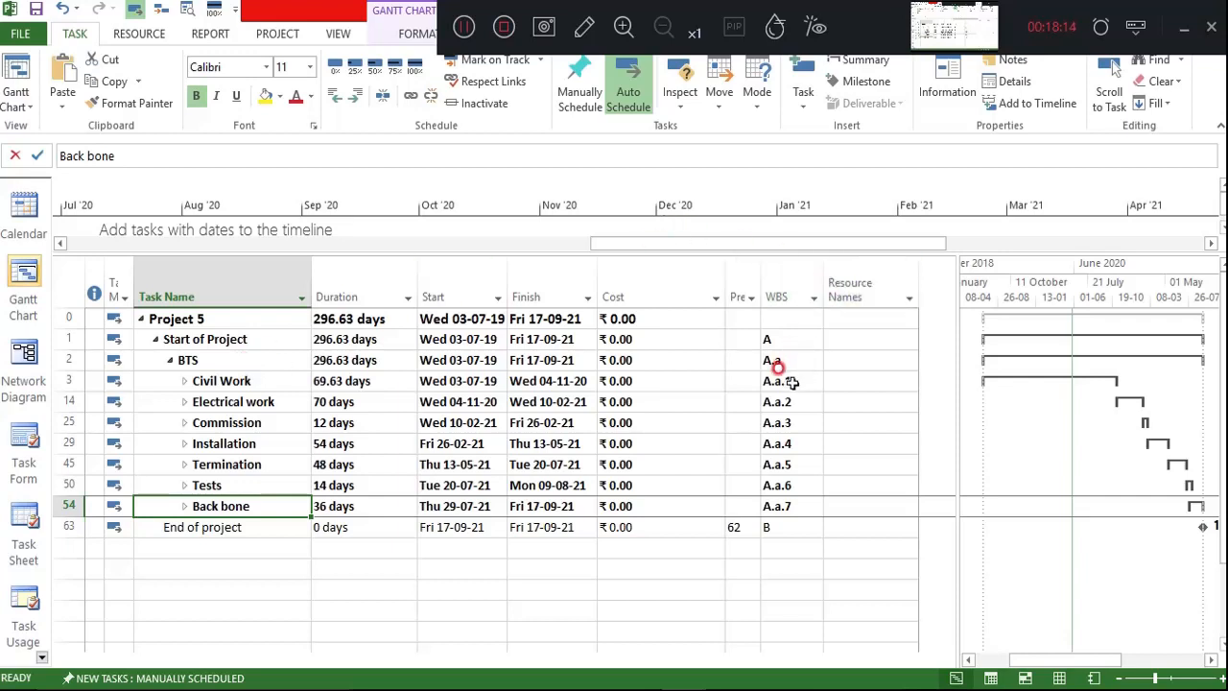
- Try indenting and outdenting Layout drawings and Award civil contract under Civil Work, undo both outline changes, and collapse Civil Work
left_click(184, 381)
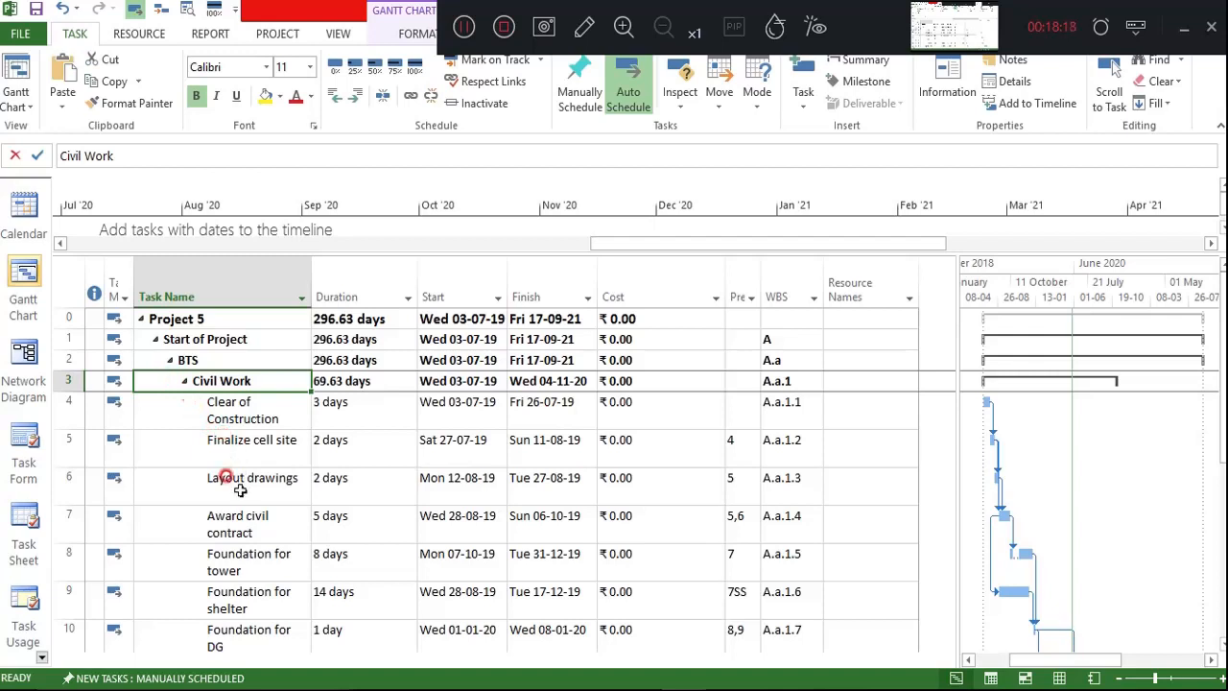
left_click_drag(276, 492, 291, 524)
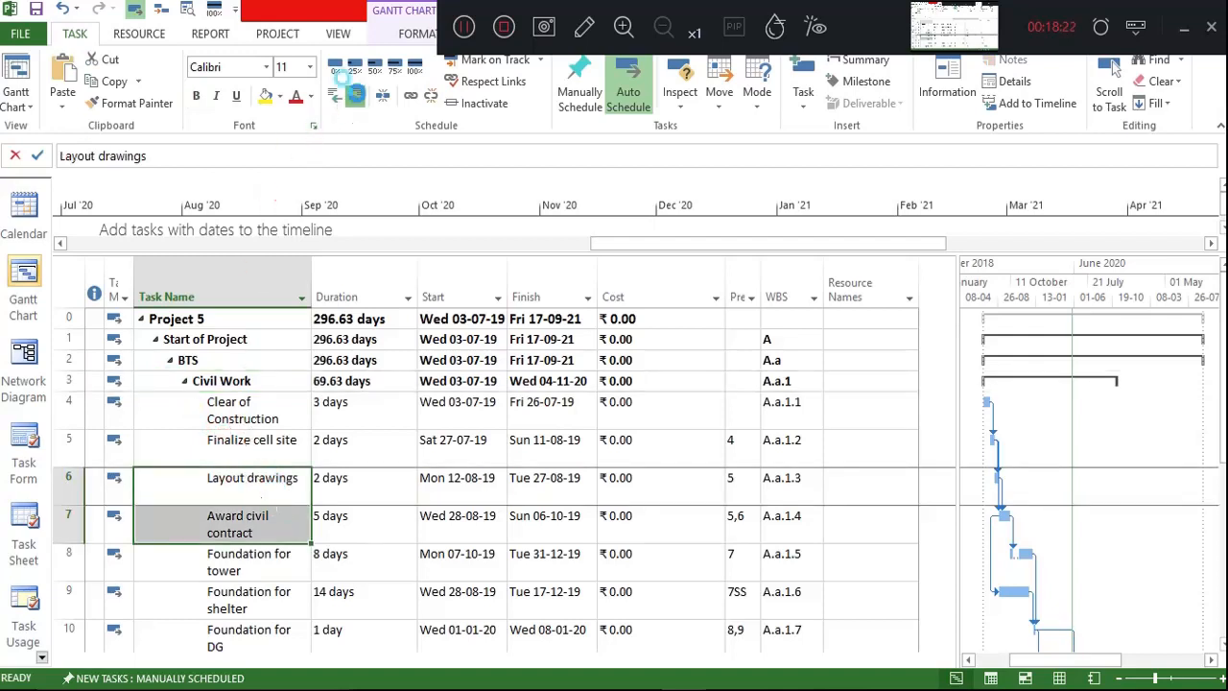
left_click(376, 96)
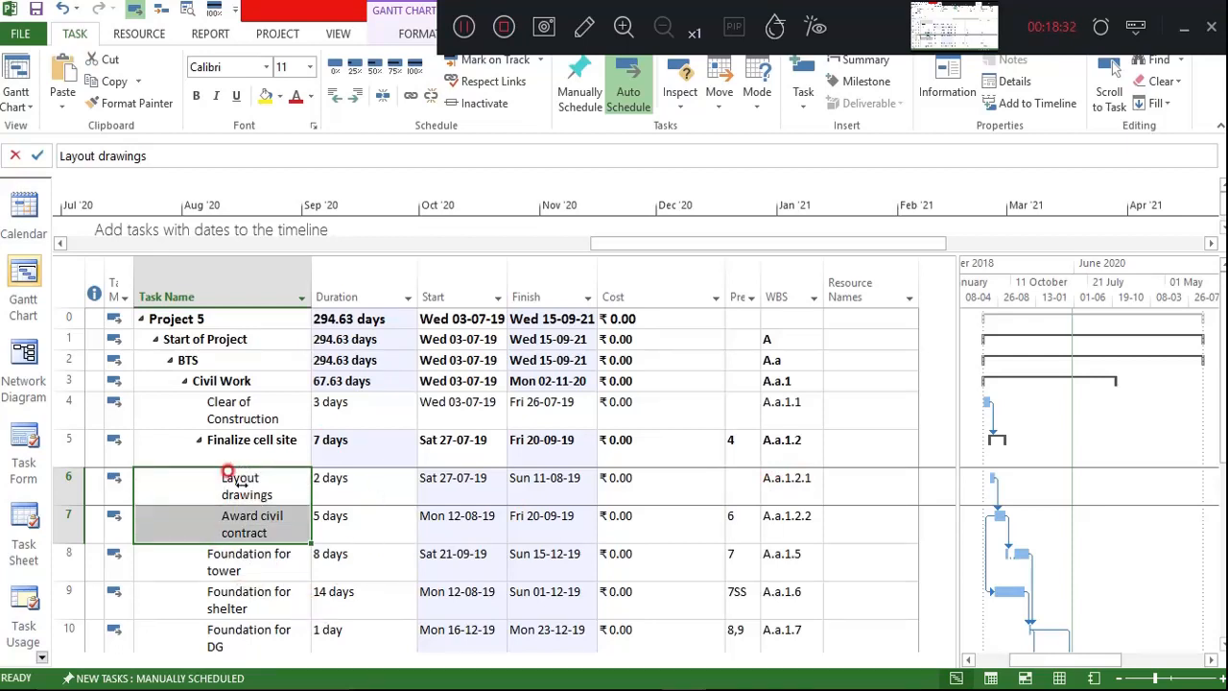
left_click(331, 96)
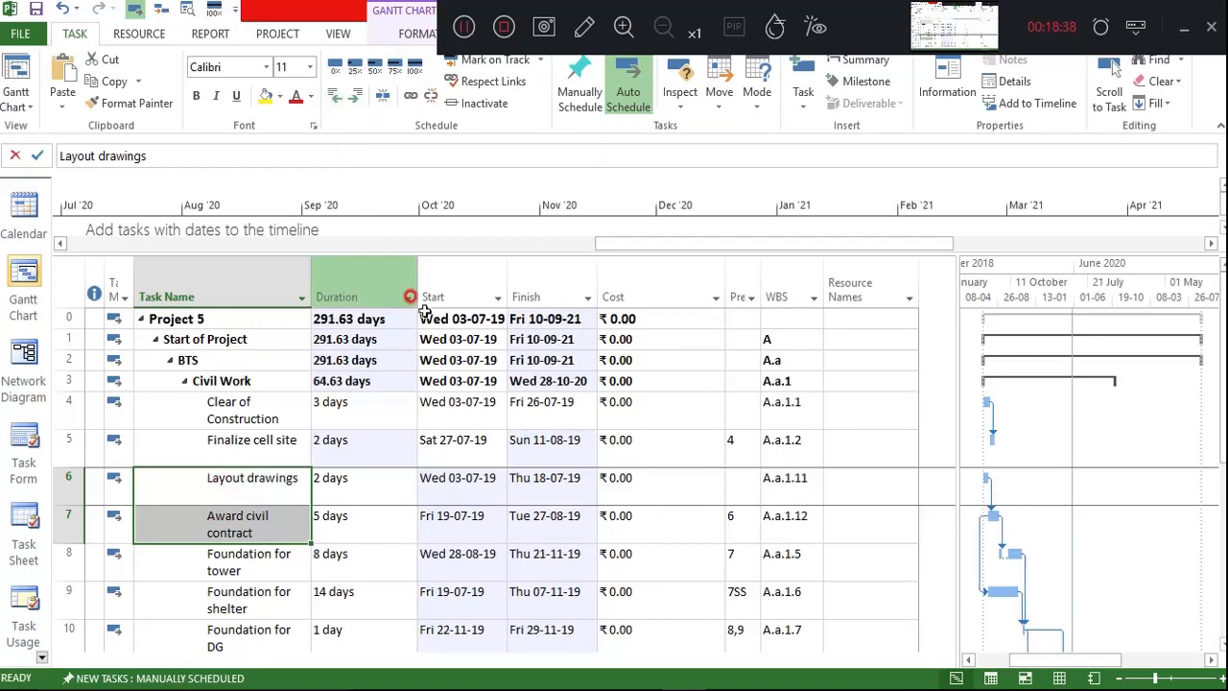
left_click(423, 556)
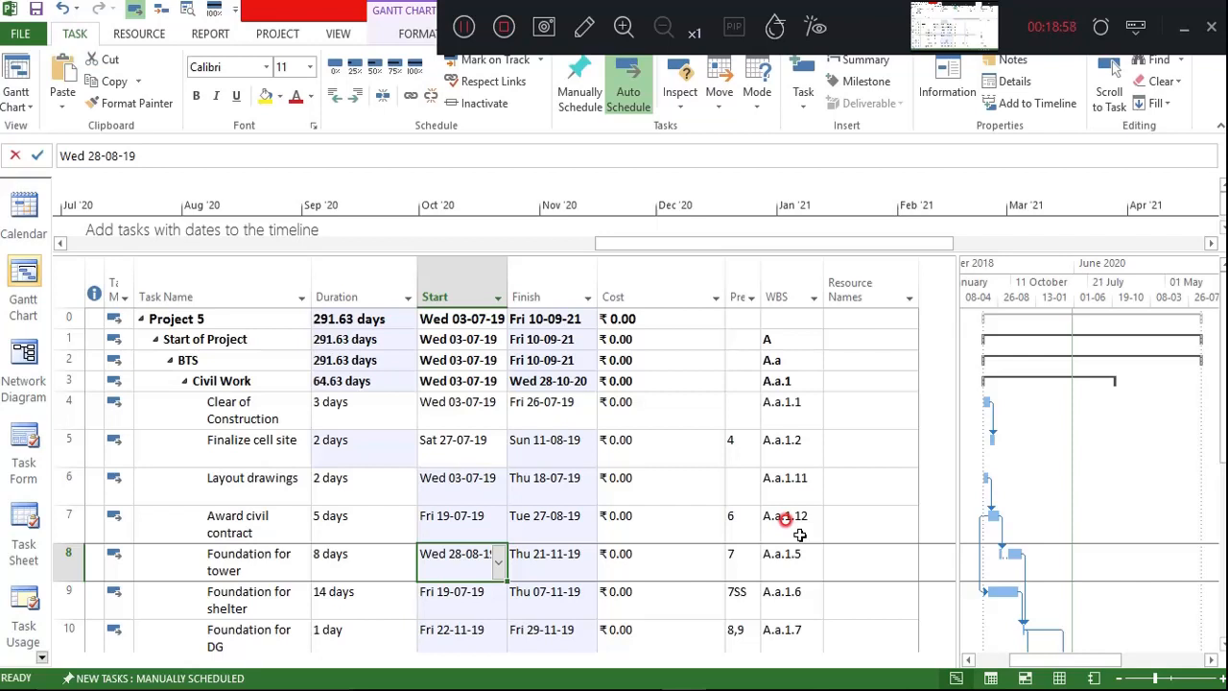
key("ctrl+z")
key("ctrl+z")
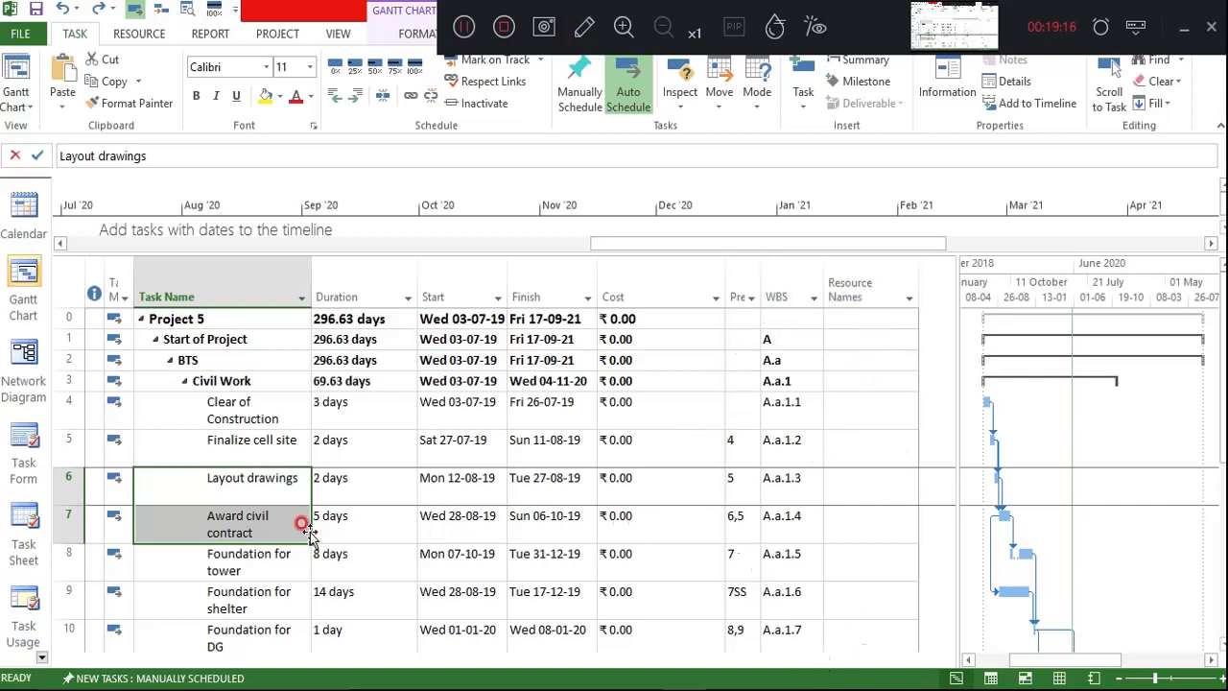
left_click(182, 380)
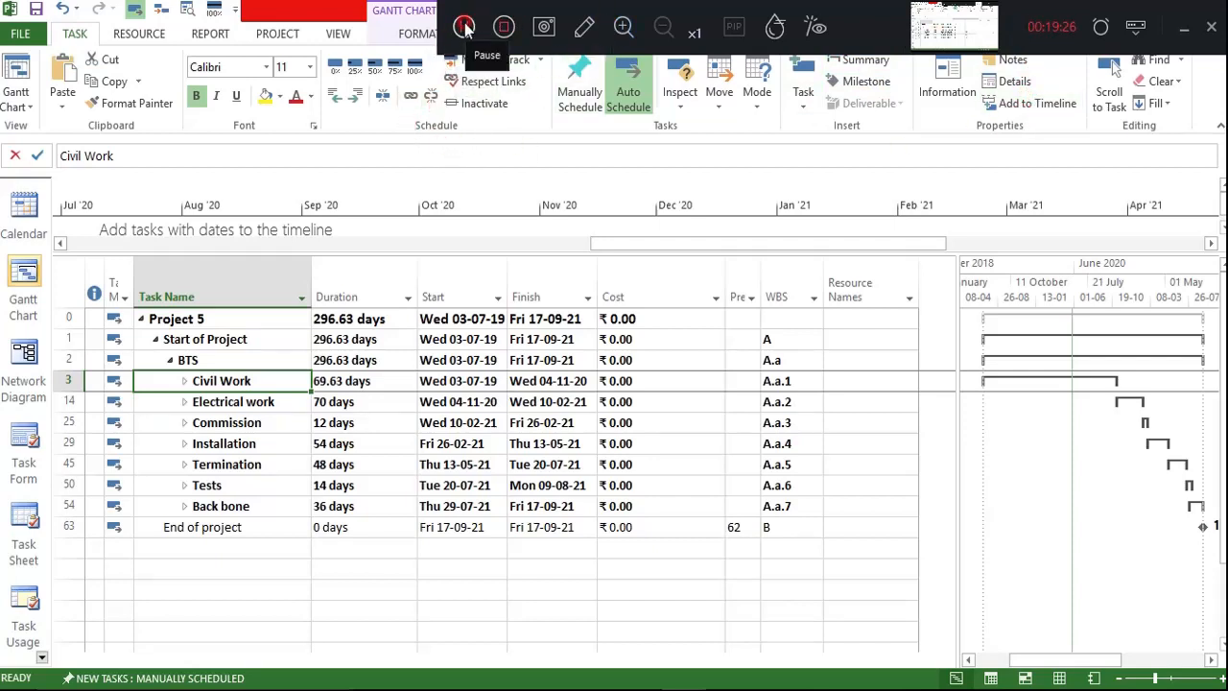
left_click(467, 29)
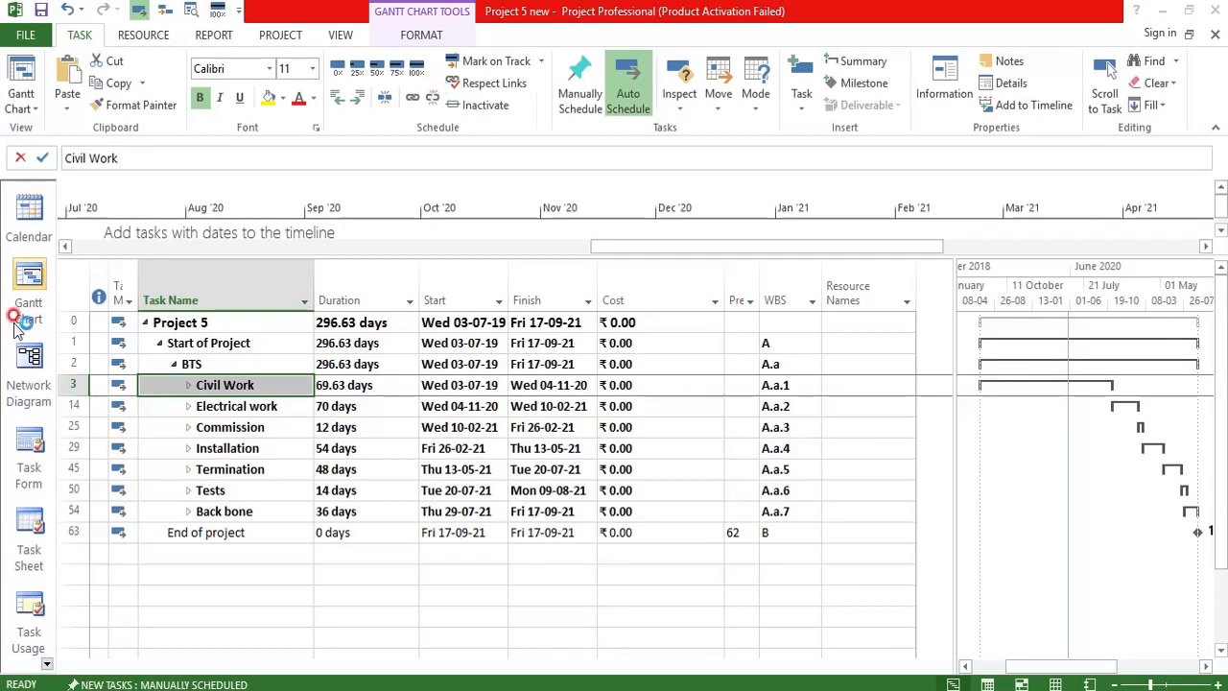
- Expand the Civil Work and Electrical work summary tasks under BTS to show their subtasks
left_click(189, 386)
scroll(259, 423, "down", 3)
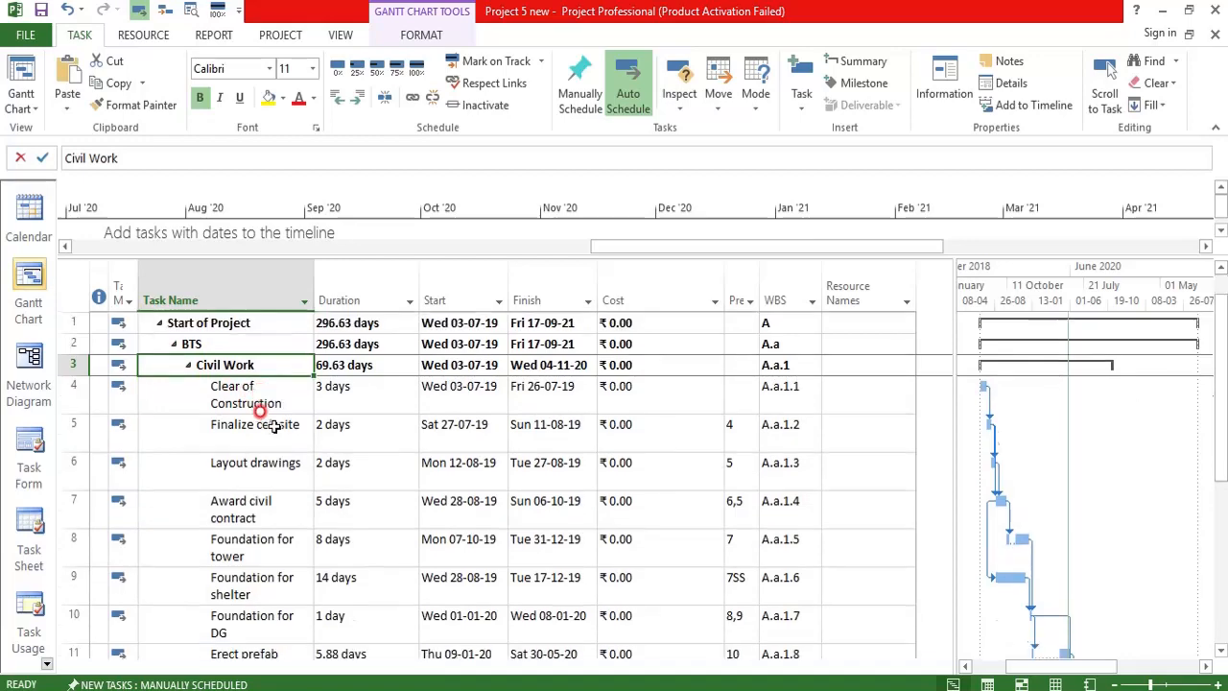
scroll(273, 432, "down", 3)
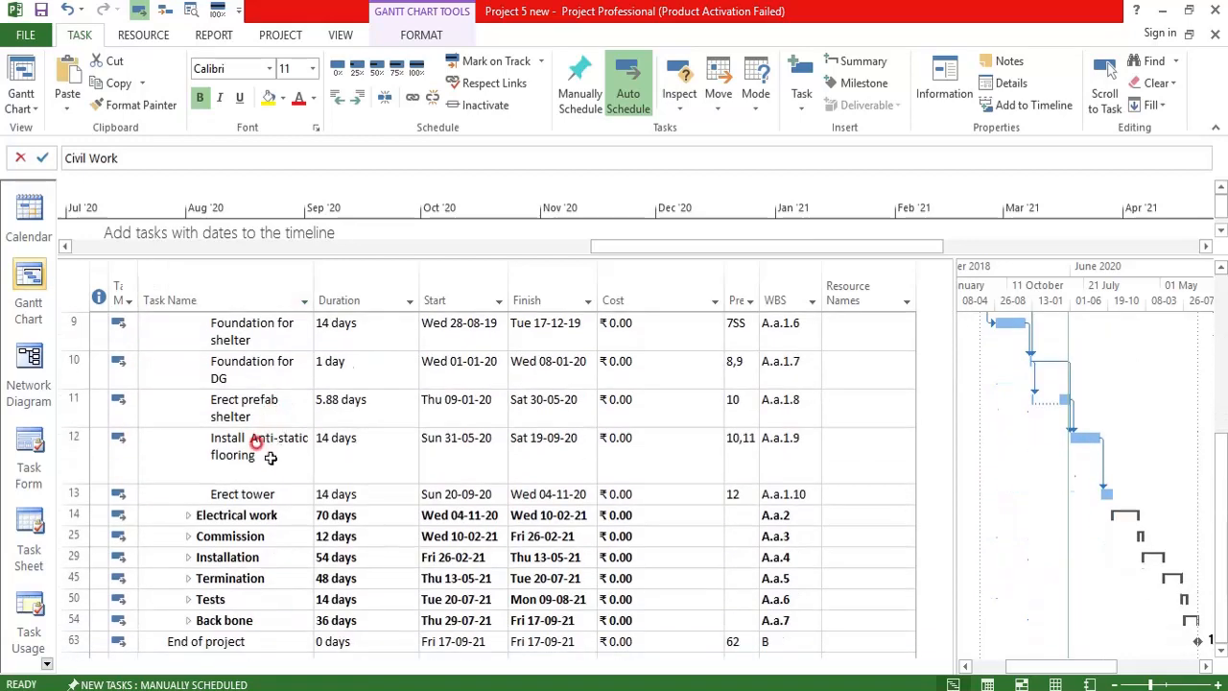
left_click(185, 510)
left_click(189, 515)
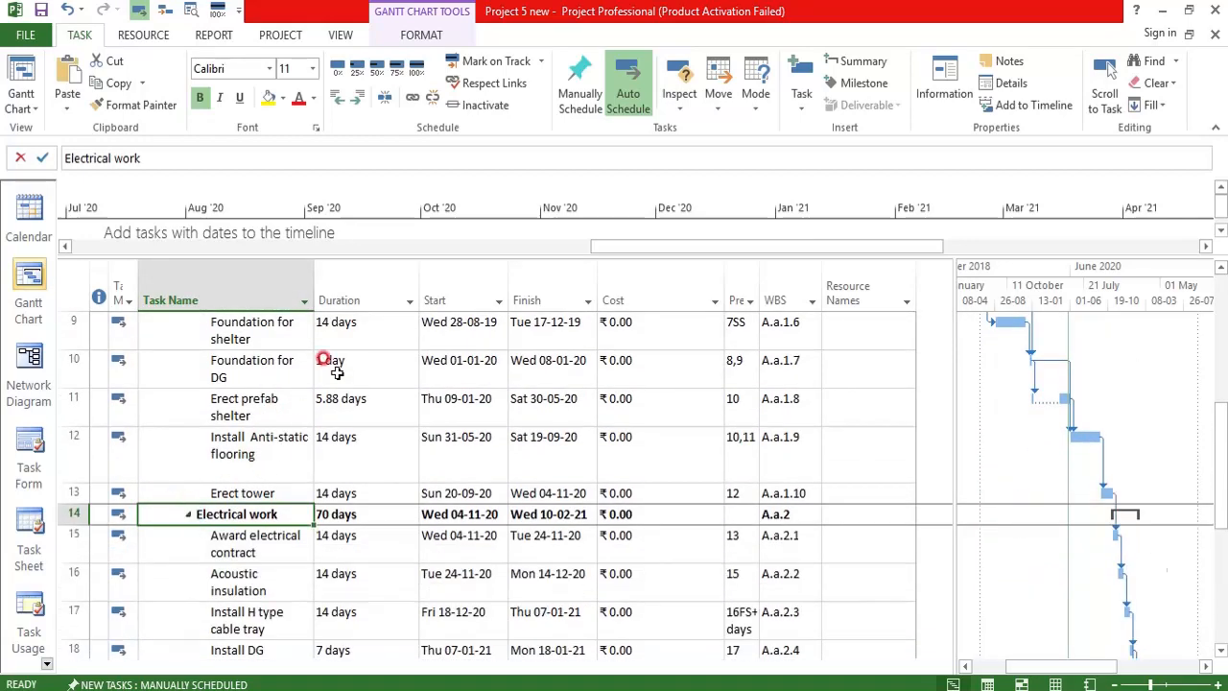
- Examine the outline levels and WBS codes through the task list from Project 5 to End of project
scroll(329, 359, "up", 6)
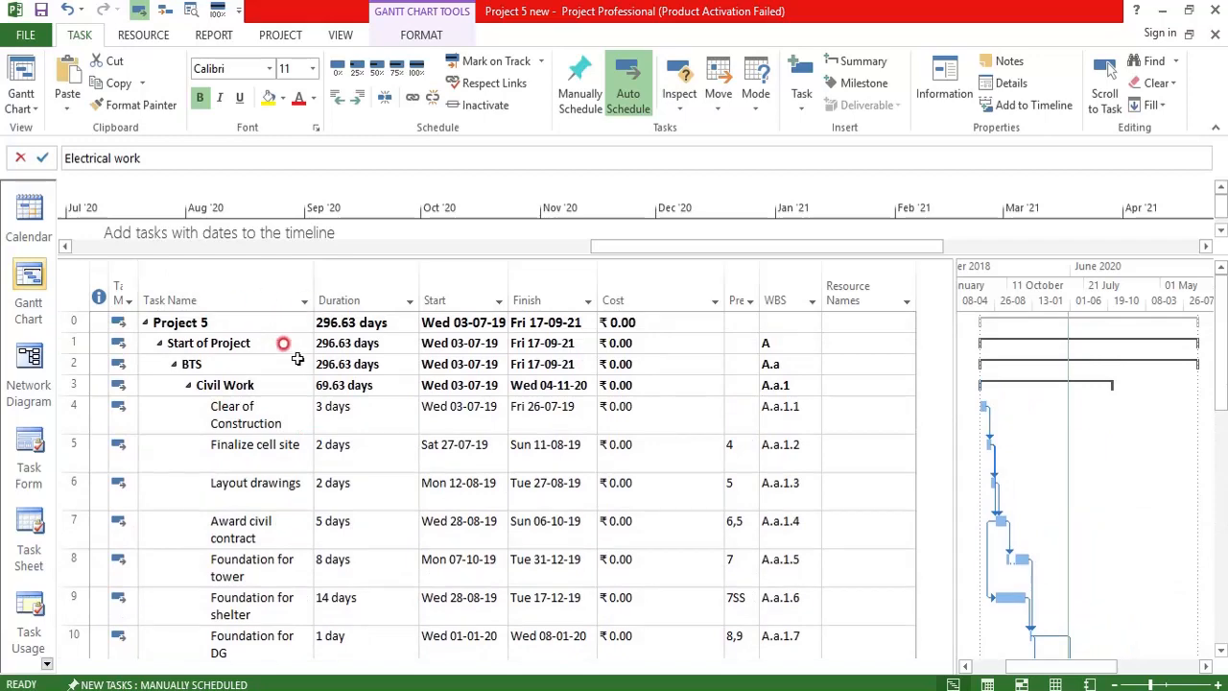
scroll(288, 357, "down", 15)
scroll(214, 420, "up", 3)
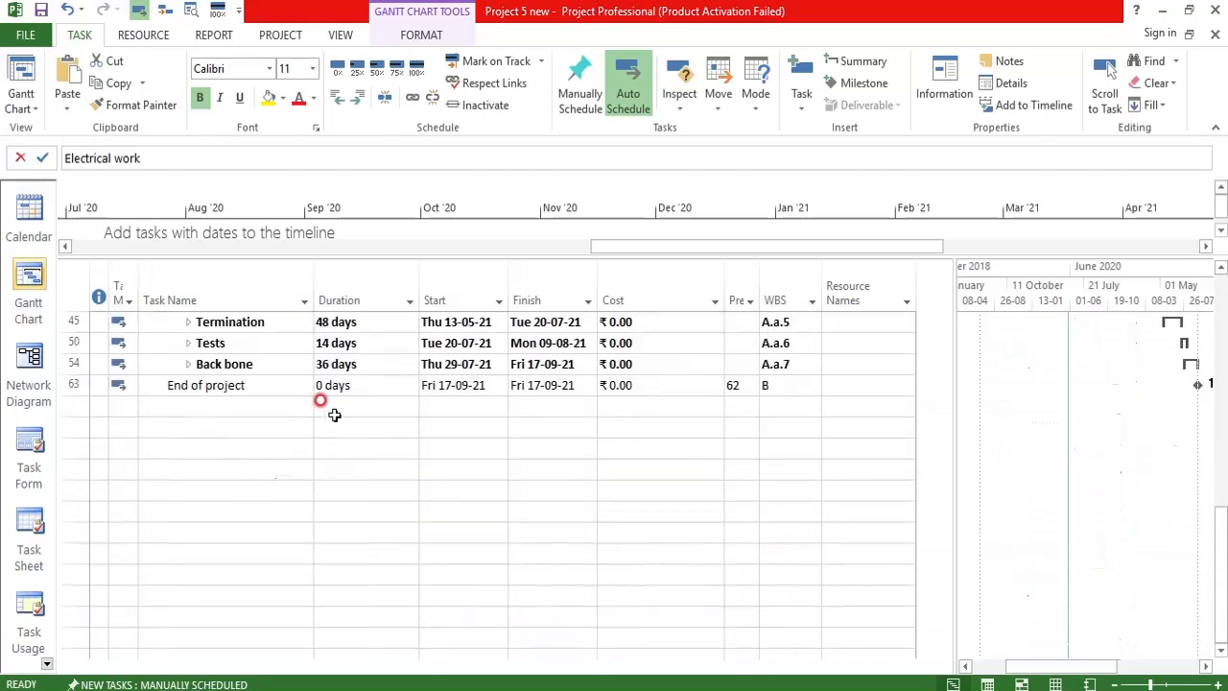
scroll(418, 466, "up", 3)
scroll(480, 512, "down", 3)
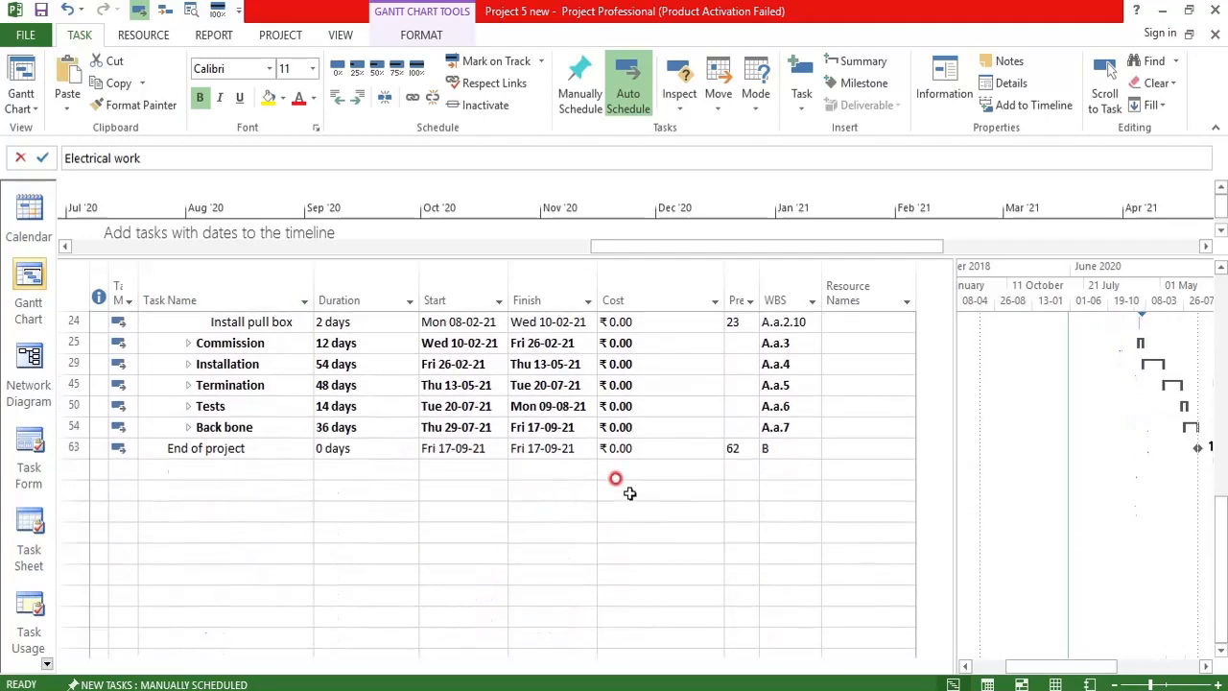
scroll(620, 483, "up", 12)
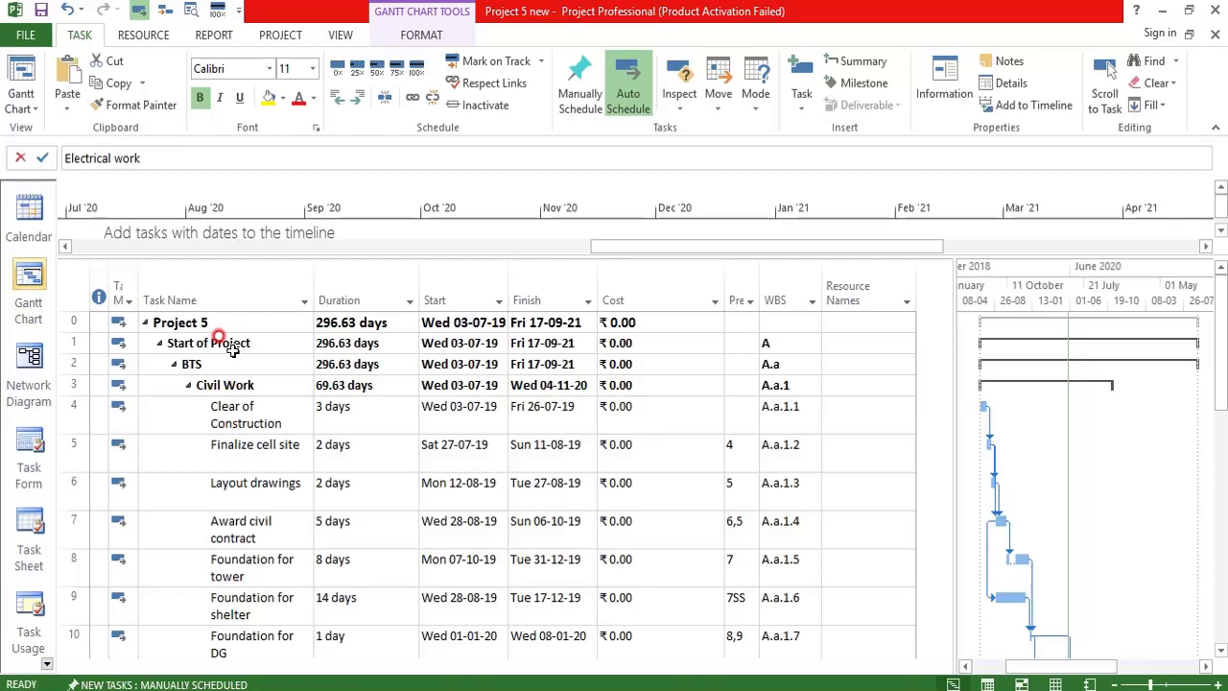
scroll(324, 566, "down", 6)
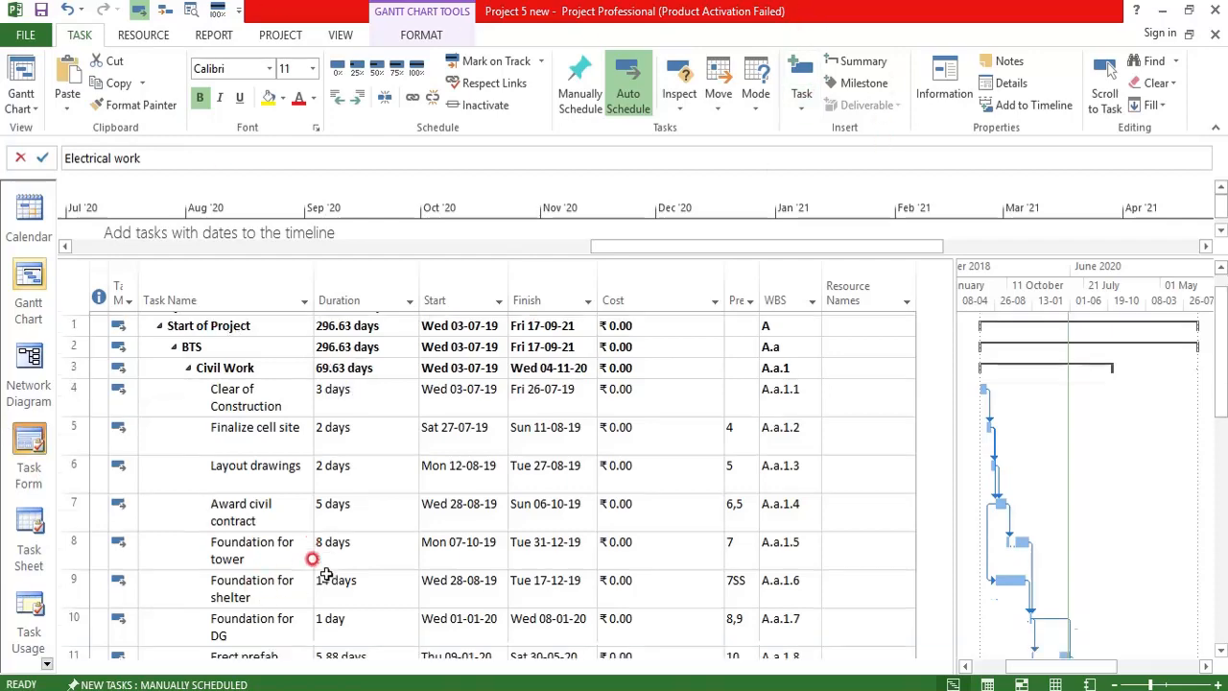
scroll(324, 566, "down", 3)
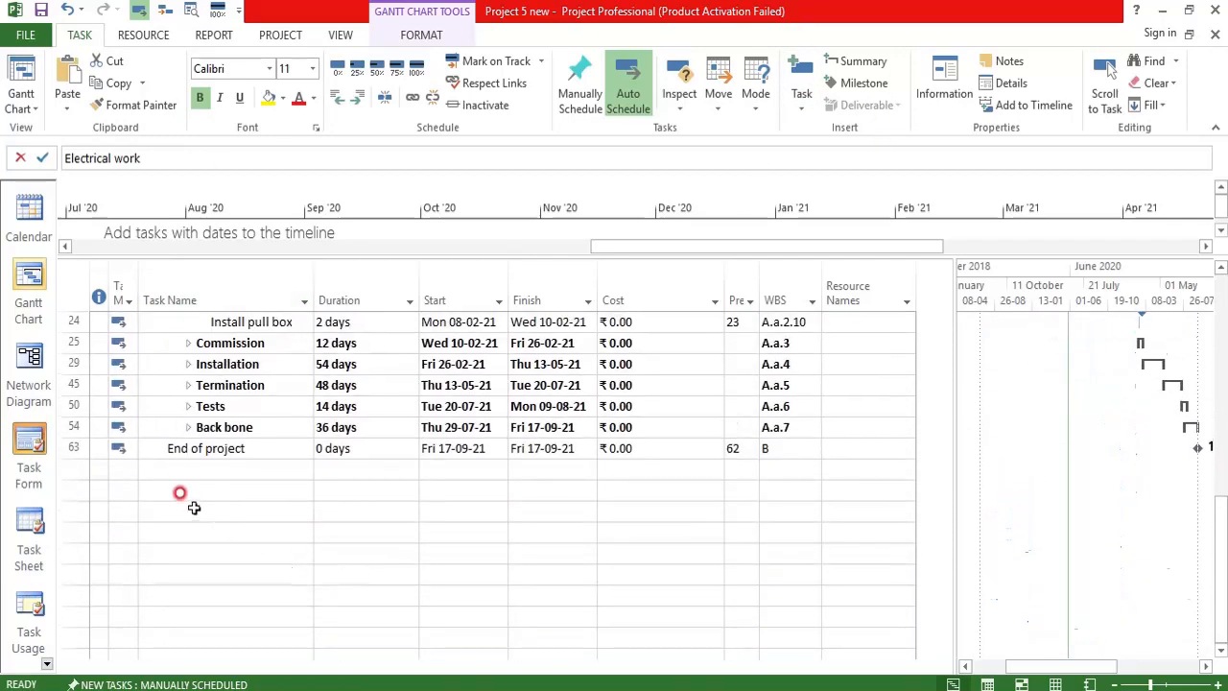
- Insert a new summary task in the first blank row below End of project
left_click(192, 467)
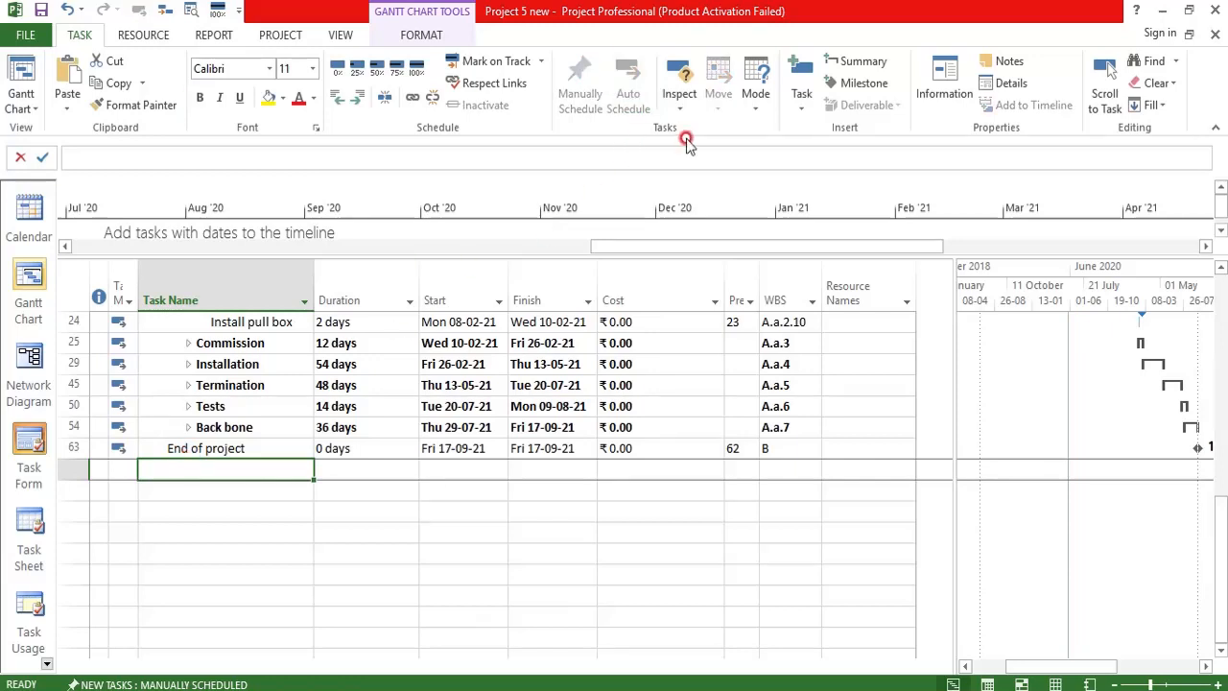
left_click(425, 36)
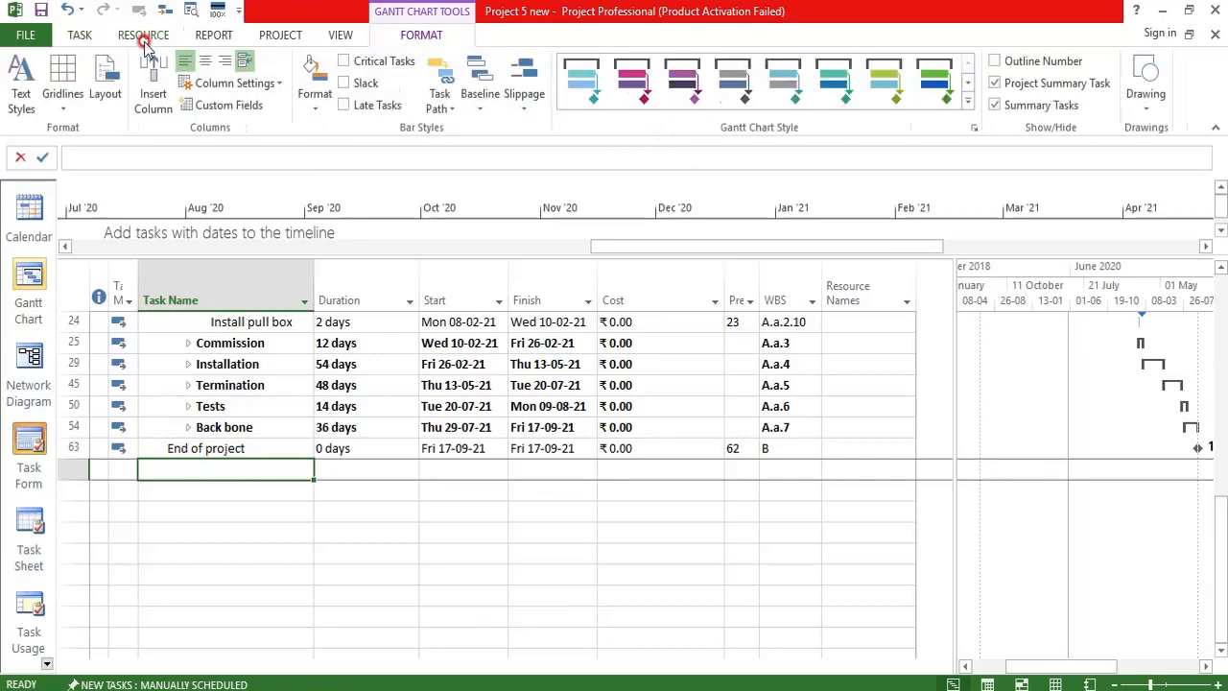
left_click(279, 35)
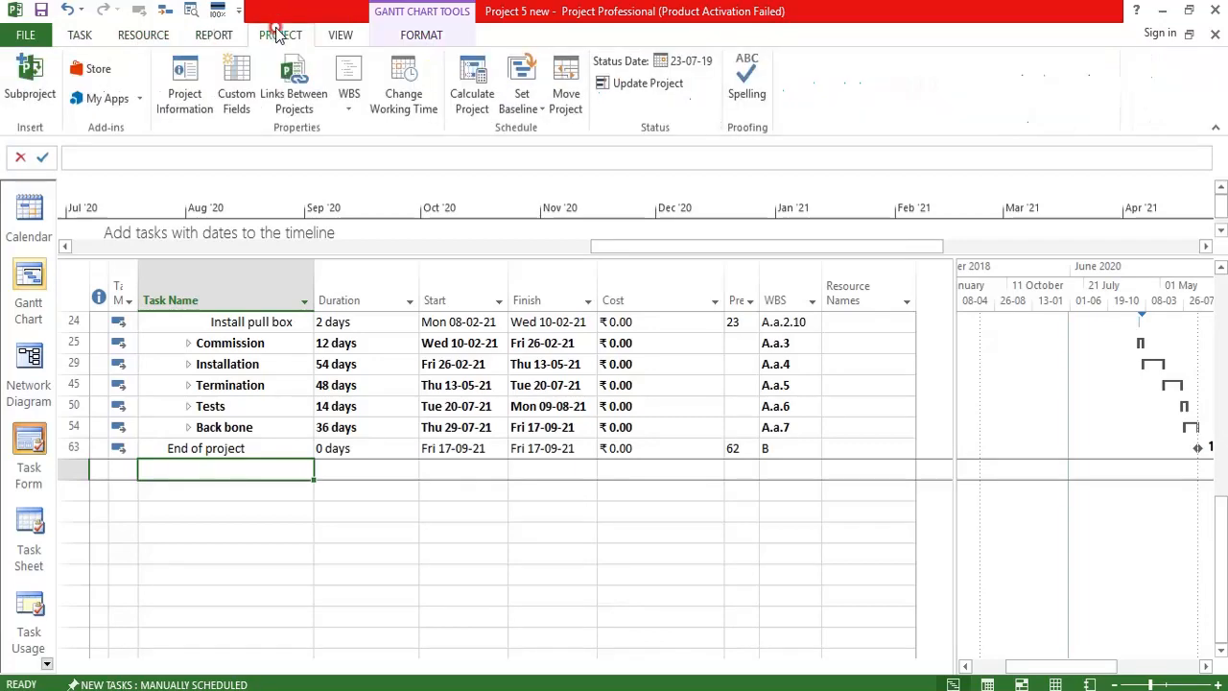
left_click(220, 35)
left_click(336, 36)
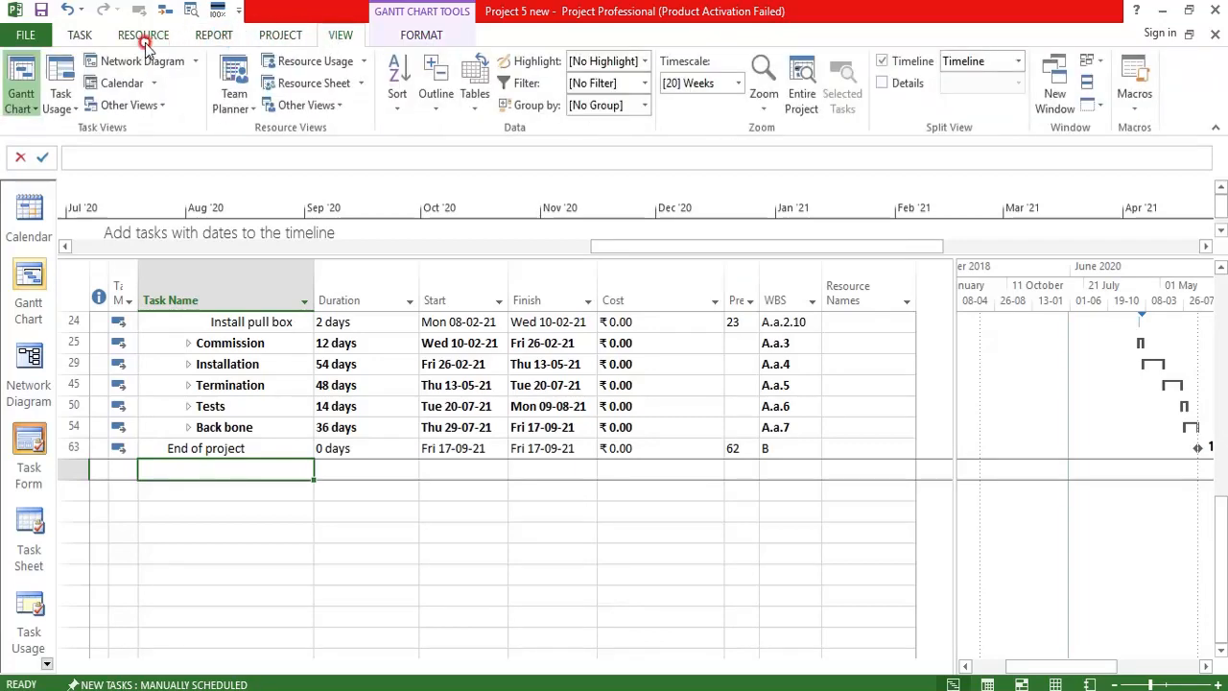
left_click(143, 36)
left_click(80, 35)
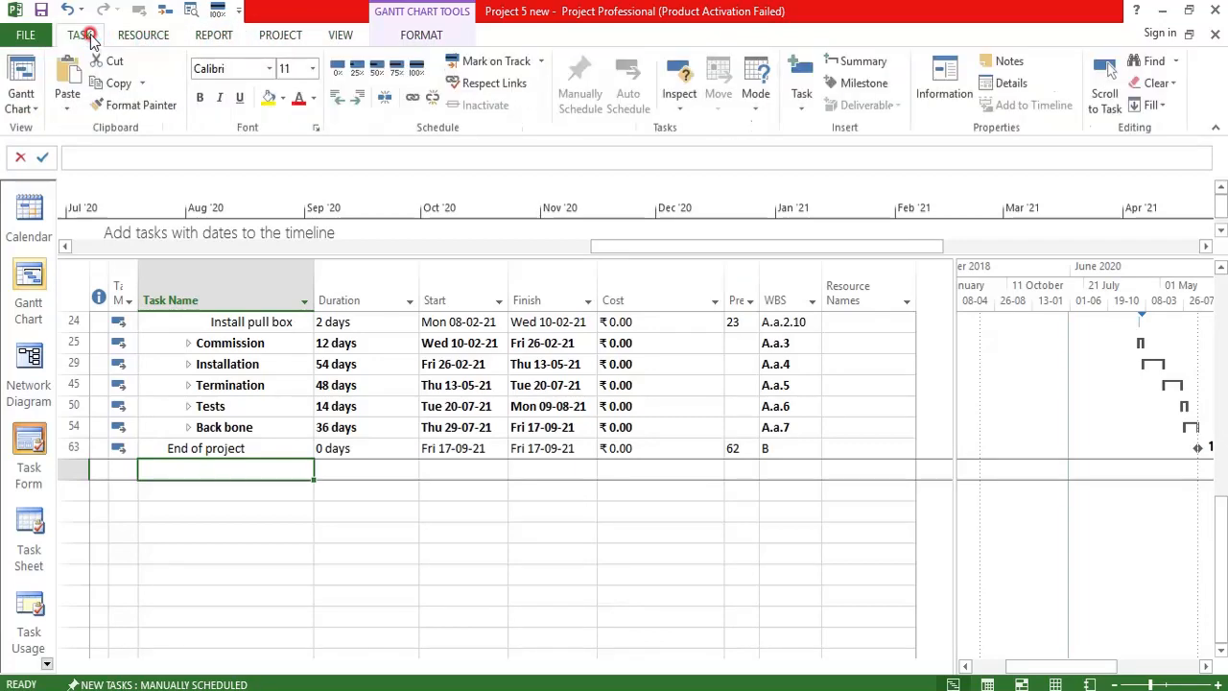
left_click(846, 60)
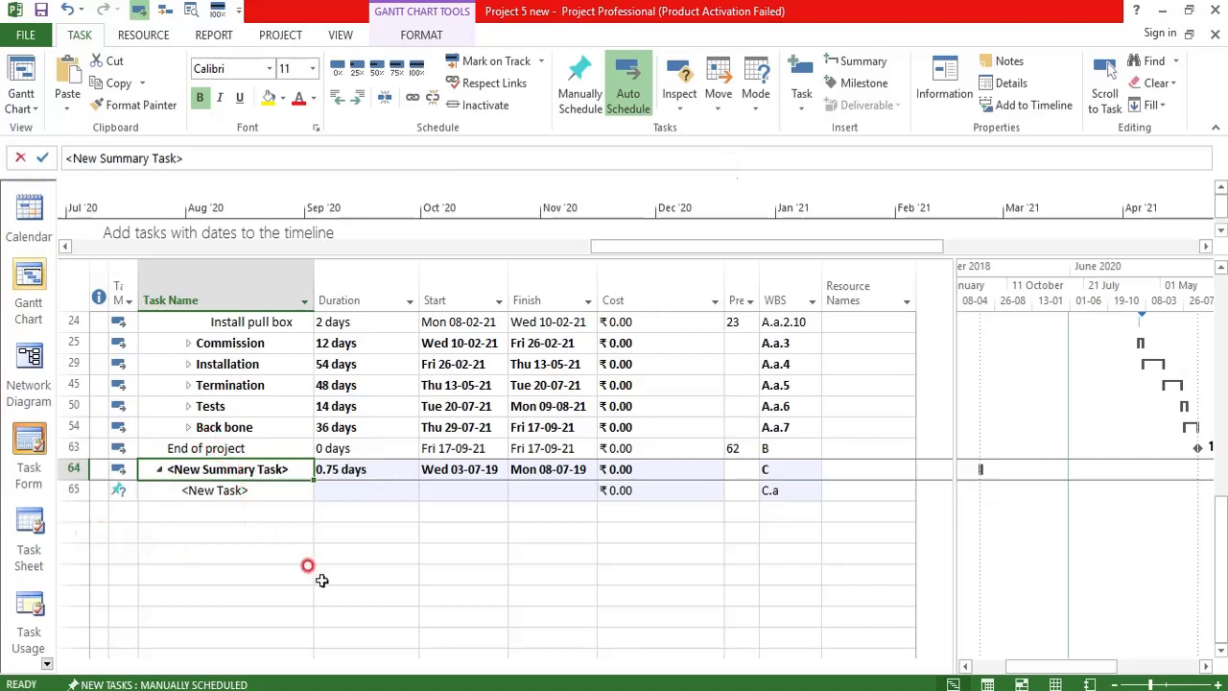
left_click(228, 550)
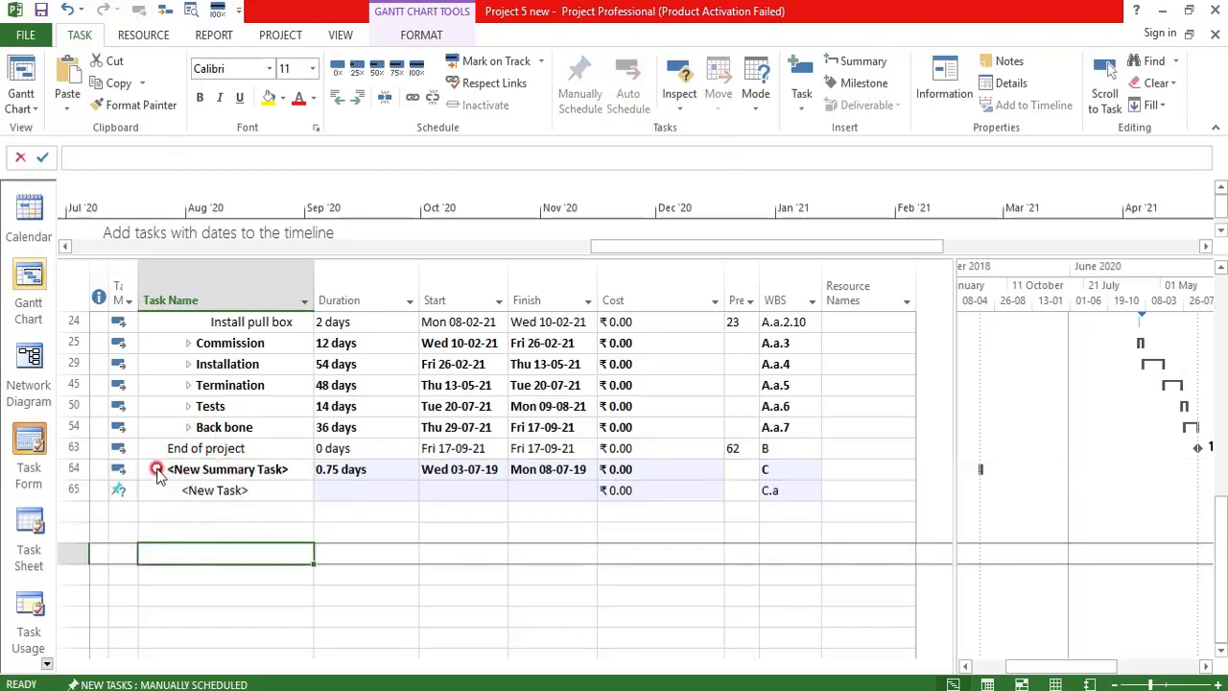
- Name the new summary task's subtask bkj and add two more subtasks below it, bkjn and kjbn.kj
left_click(174, 494)
type("bkj")
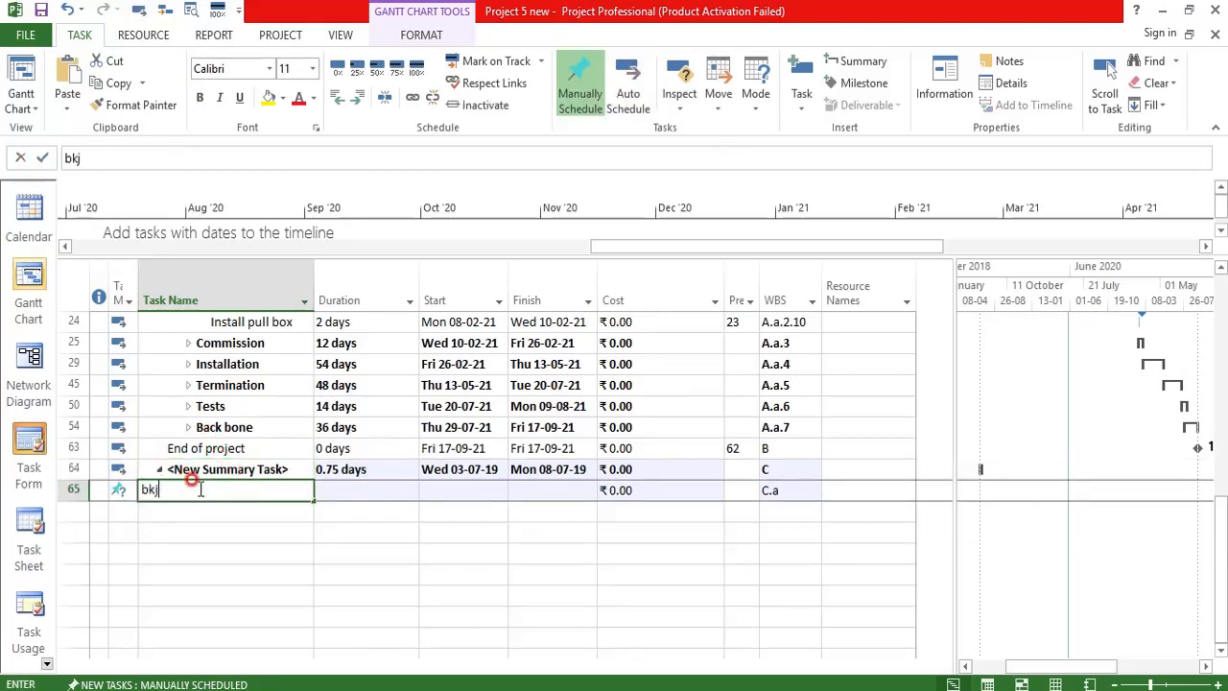
key("Return")
type("bkjn")
key("Return")
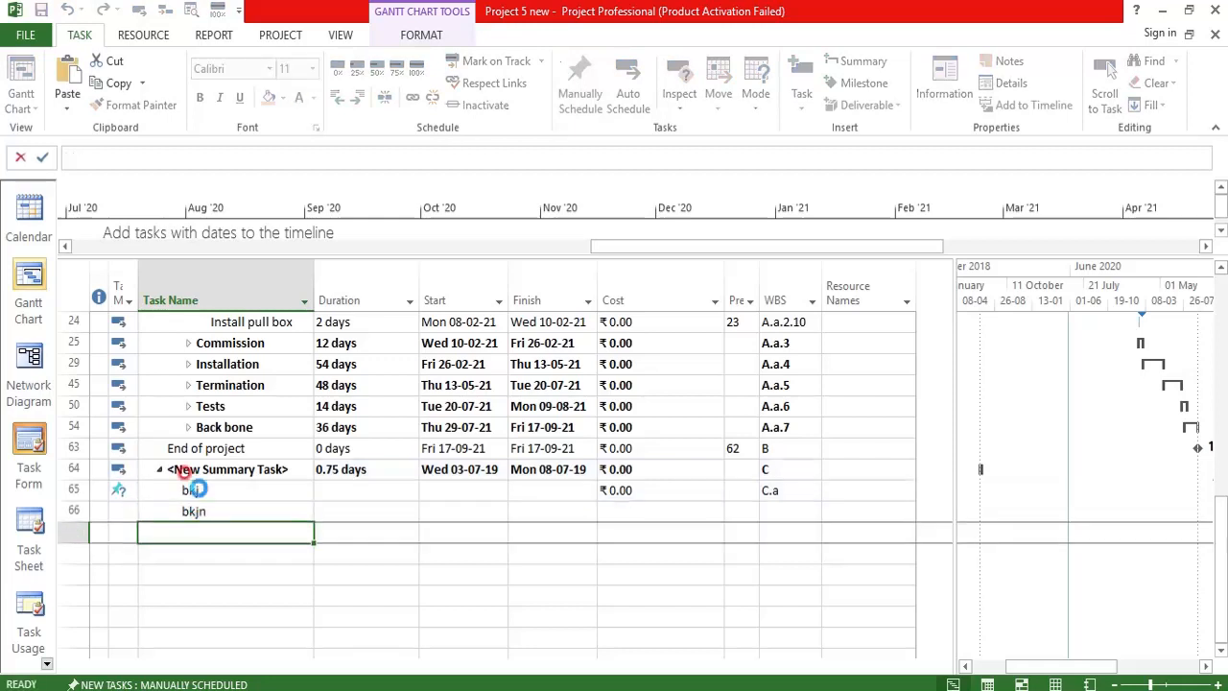
type("kjbn.kj")
key("Return")
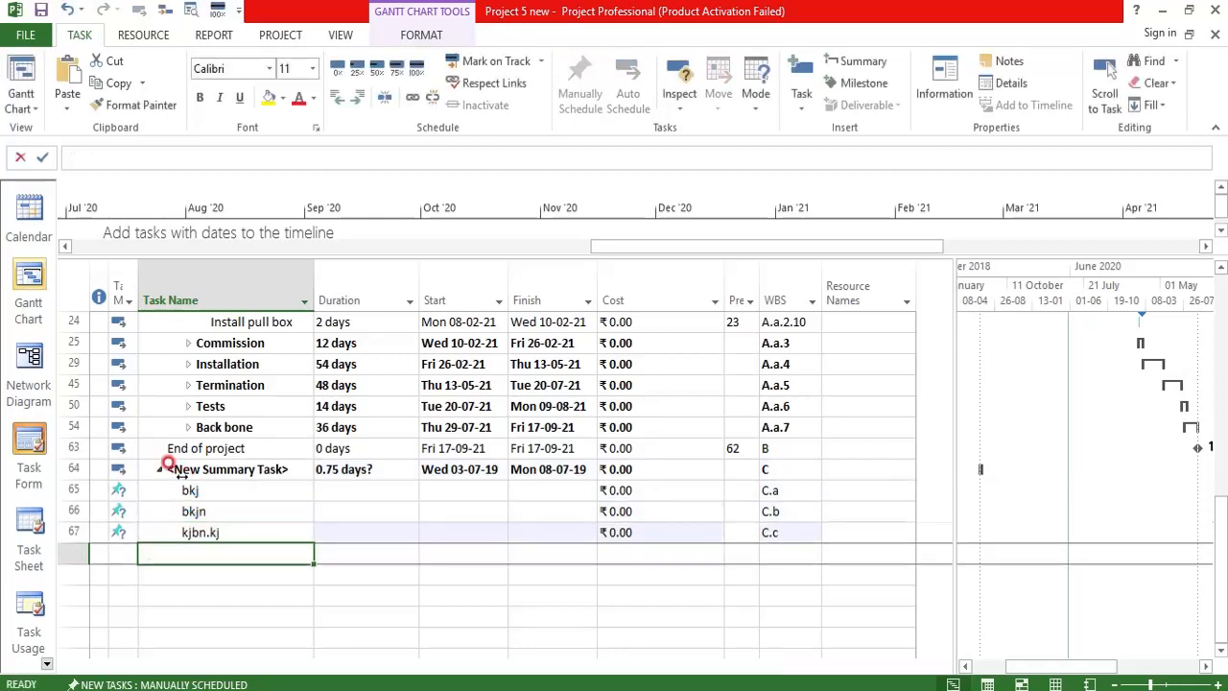
- Insert a milestone below the kjbn.kj subtask and name it target achieved
left_click(163, 469)
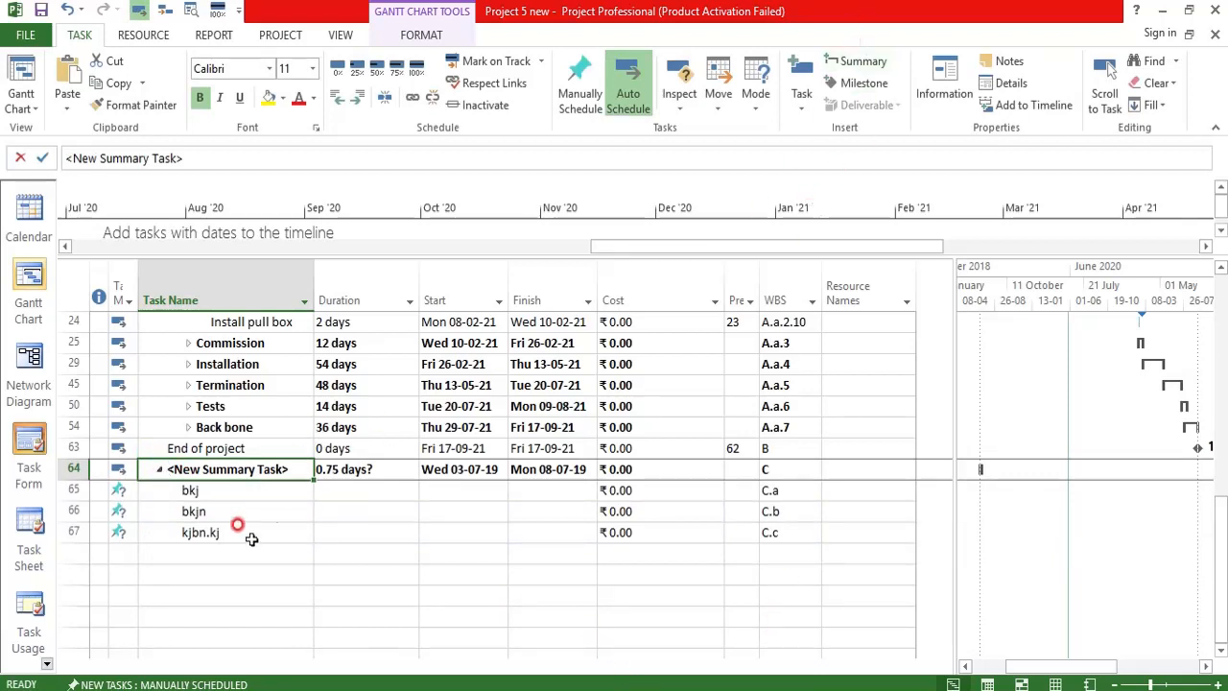
left_click(184, 554)
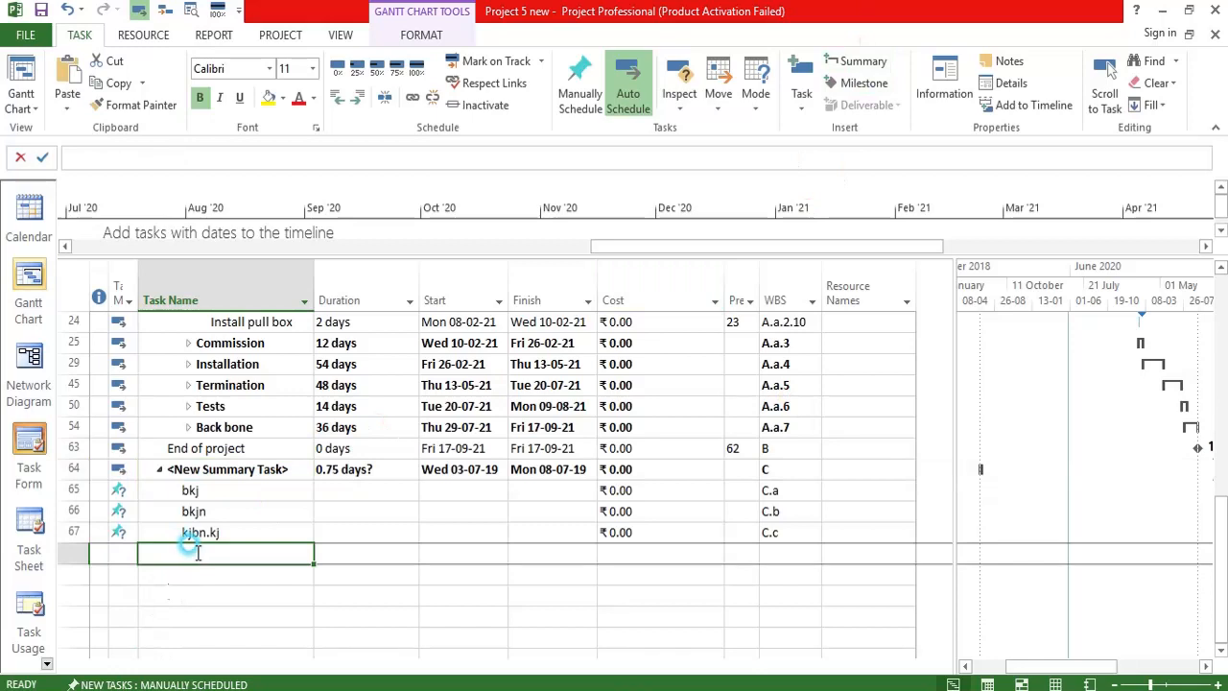
left_click(855, 83)
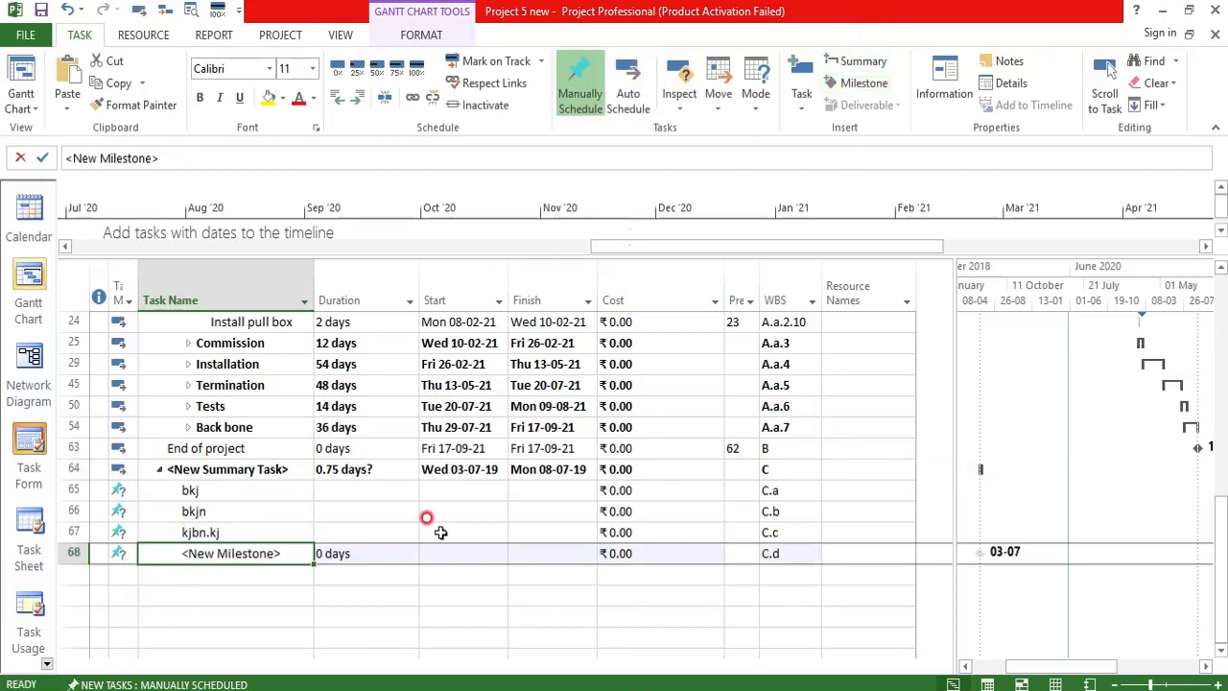
left_click(340, 590)
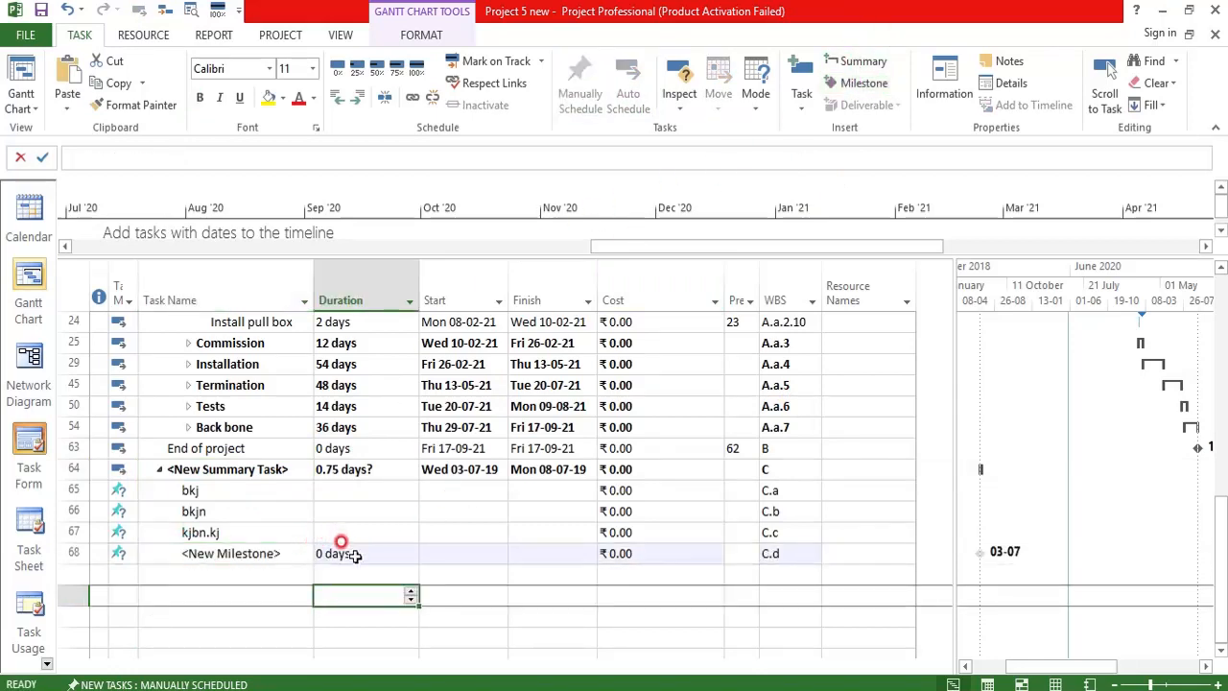
left_click(230, 554)
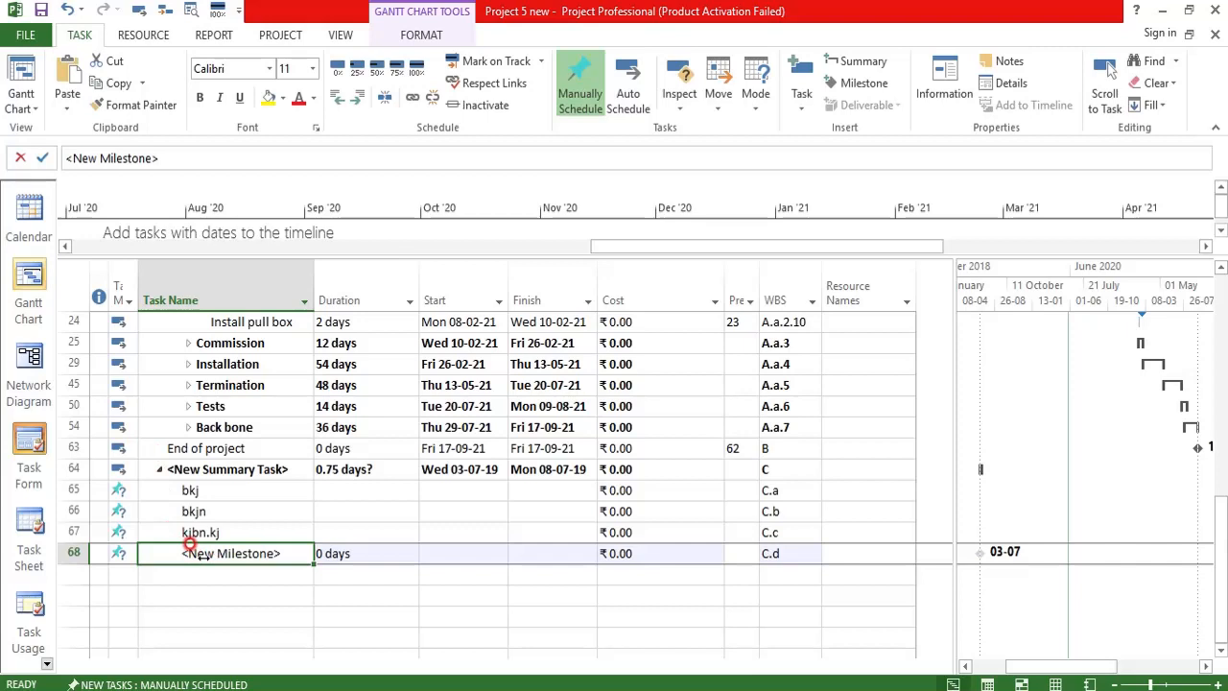
type("tar")
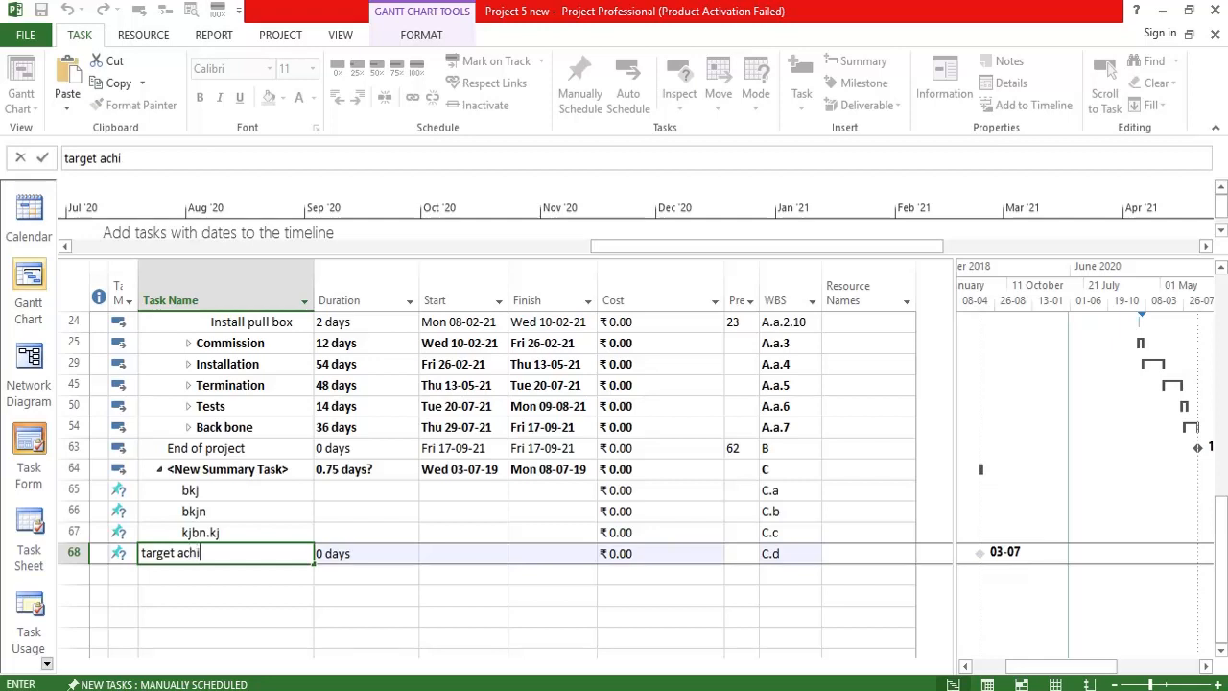
type("get achieved")
left_click(222, 633)
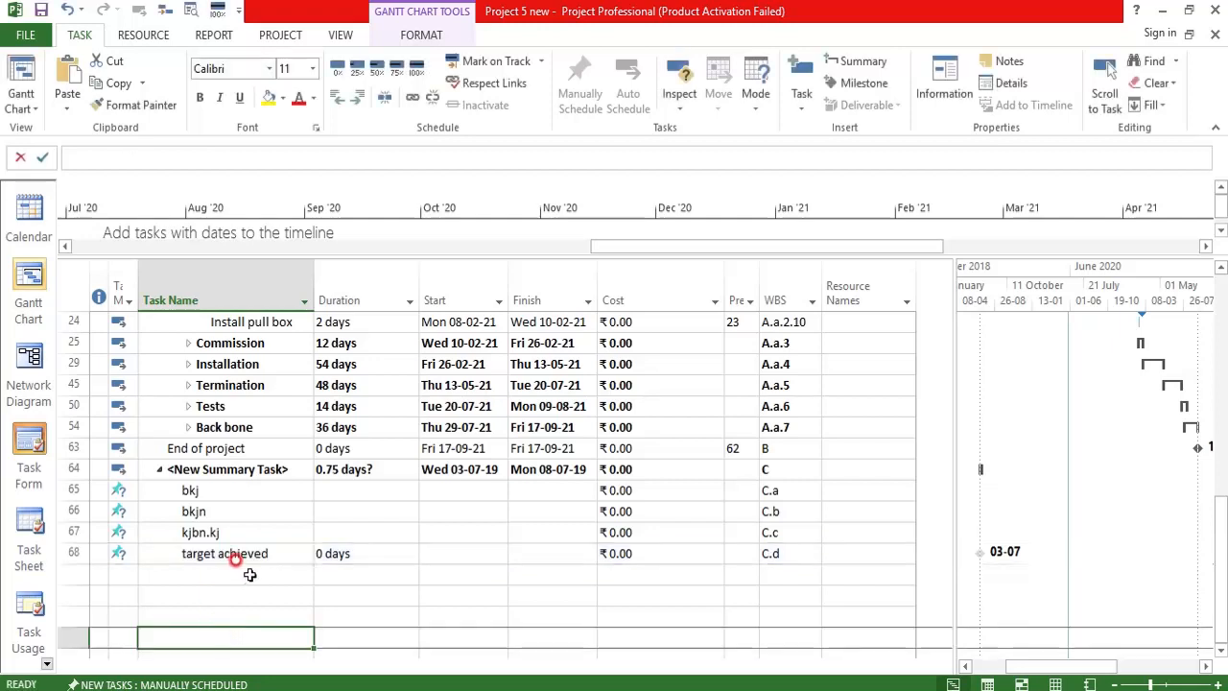
left_click(150, 554)
left_click(148, 469)
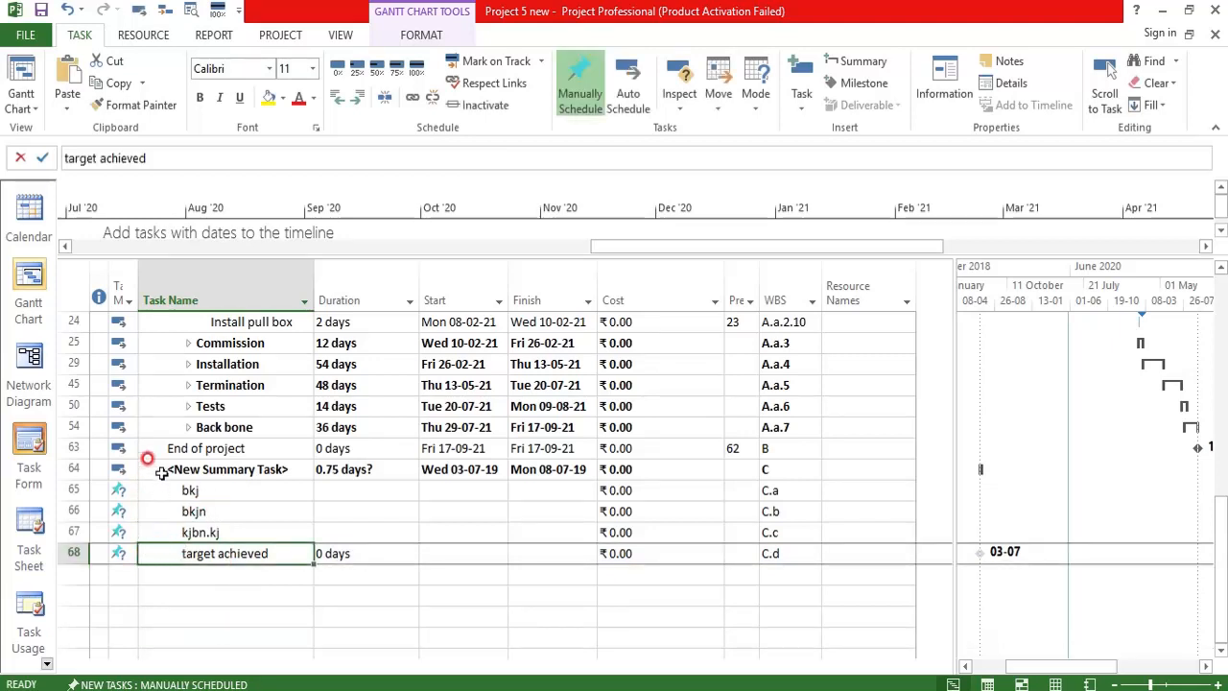
- Outdent the target achieved milestone to the new summary task's level and collapse the new summary task
left_click(160, 469)
left_click(159, 469)
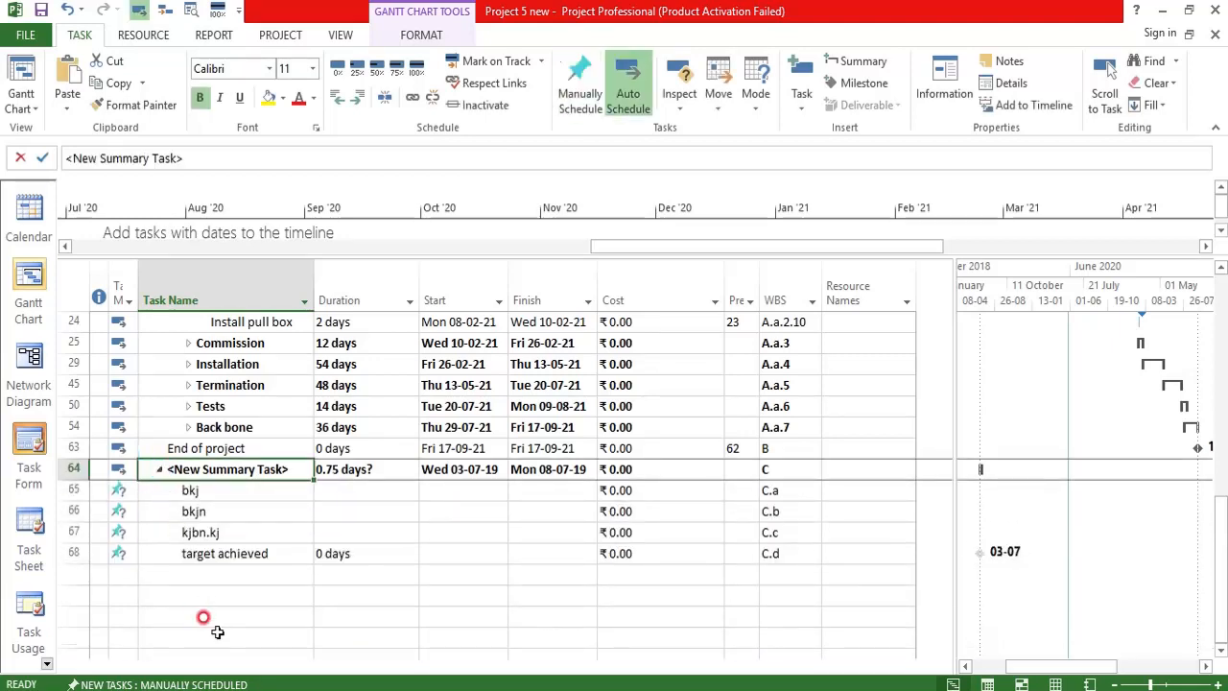
left_click(179, 549)
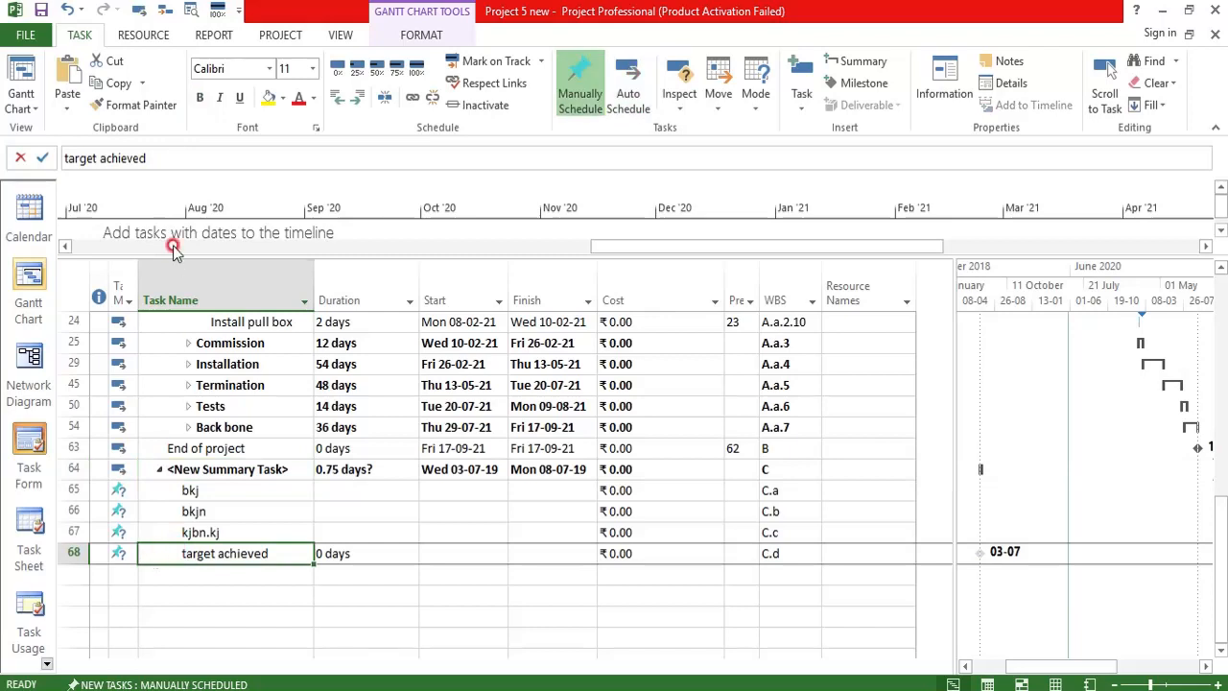
left_click(330, 100)
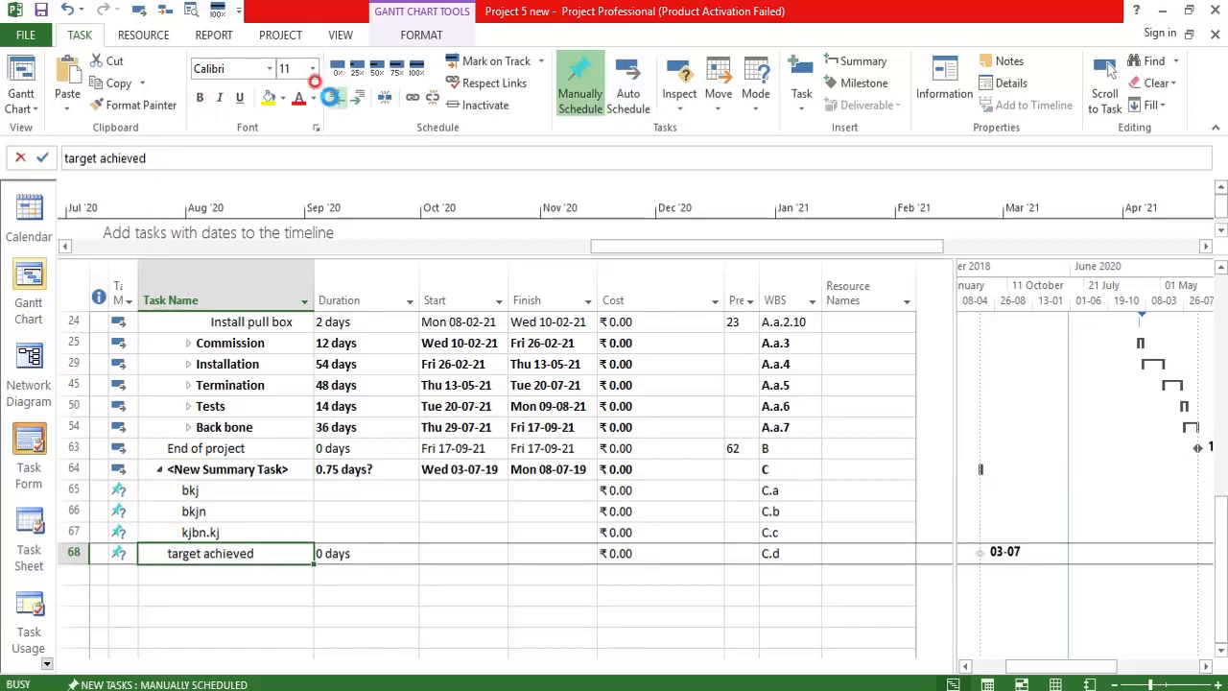
left_click(188, 612)
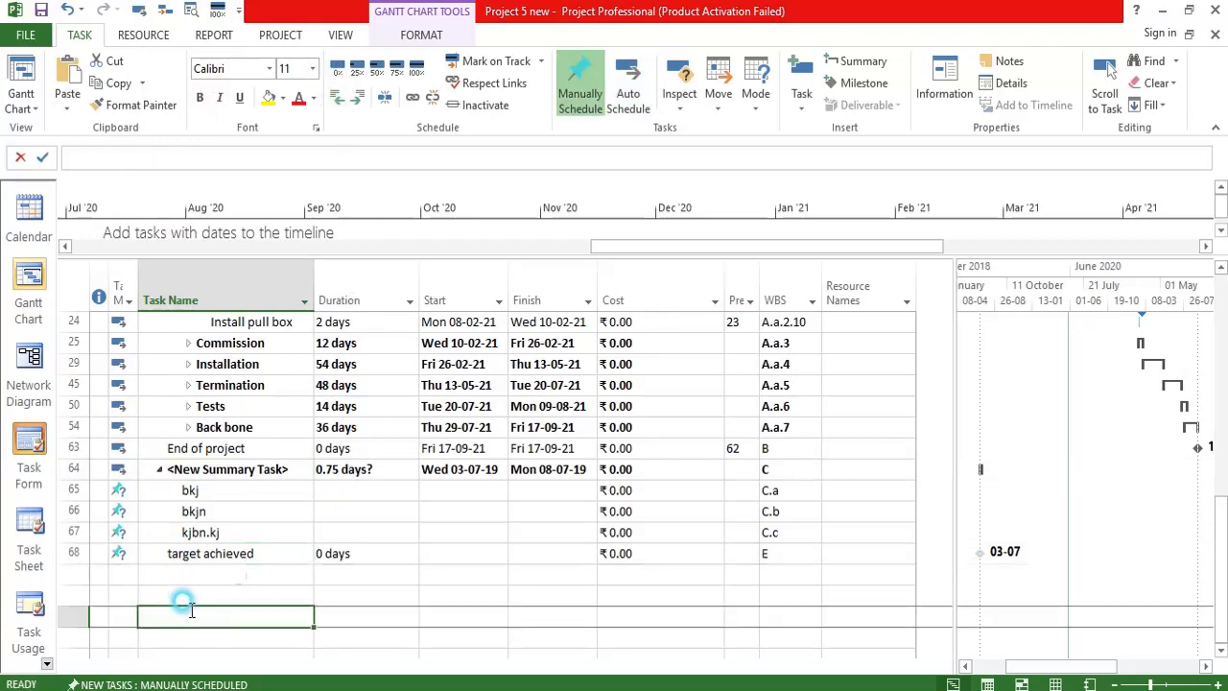
left_click(160, 469)
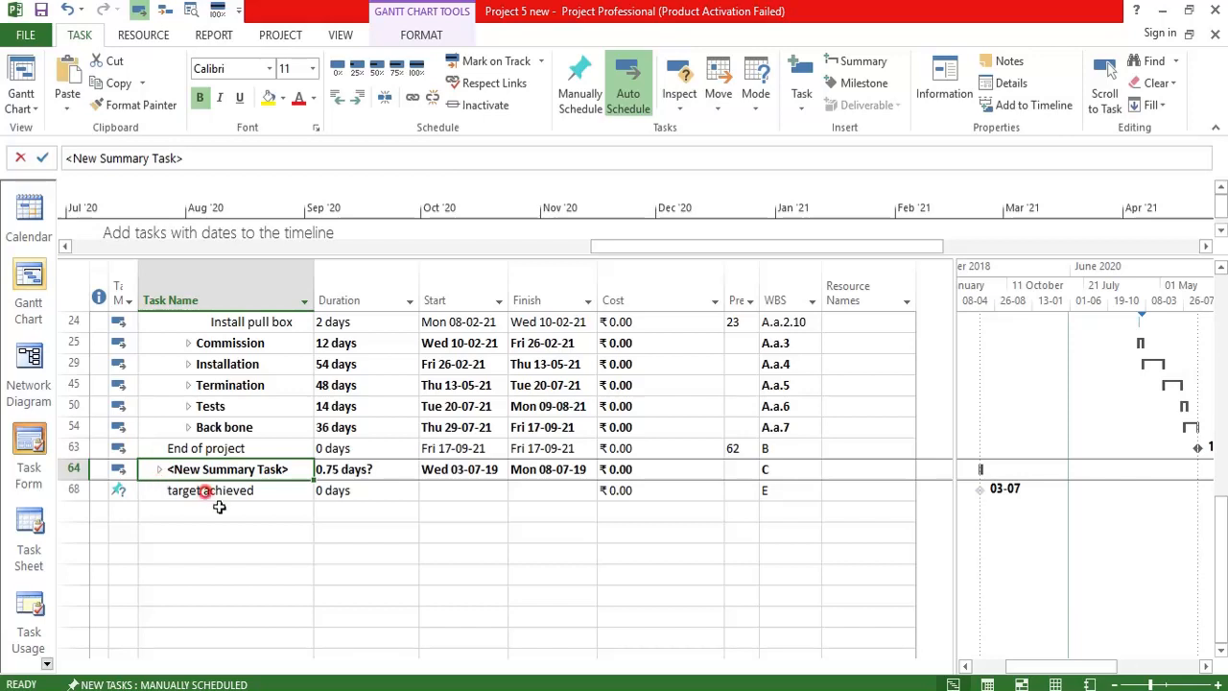
- Hide the project summary task from the task list and display it again
left_click(422, 35)
scroll(576, 499, "up", 10)
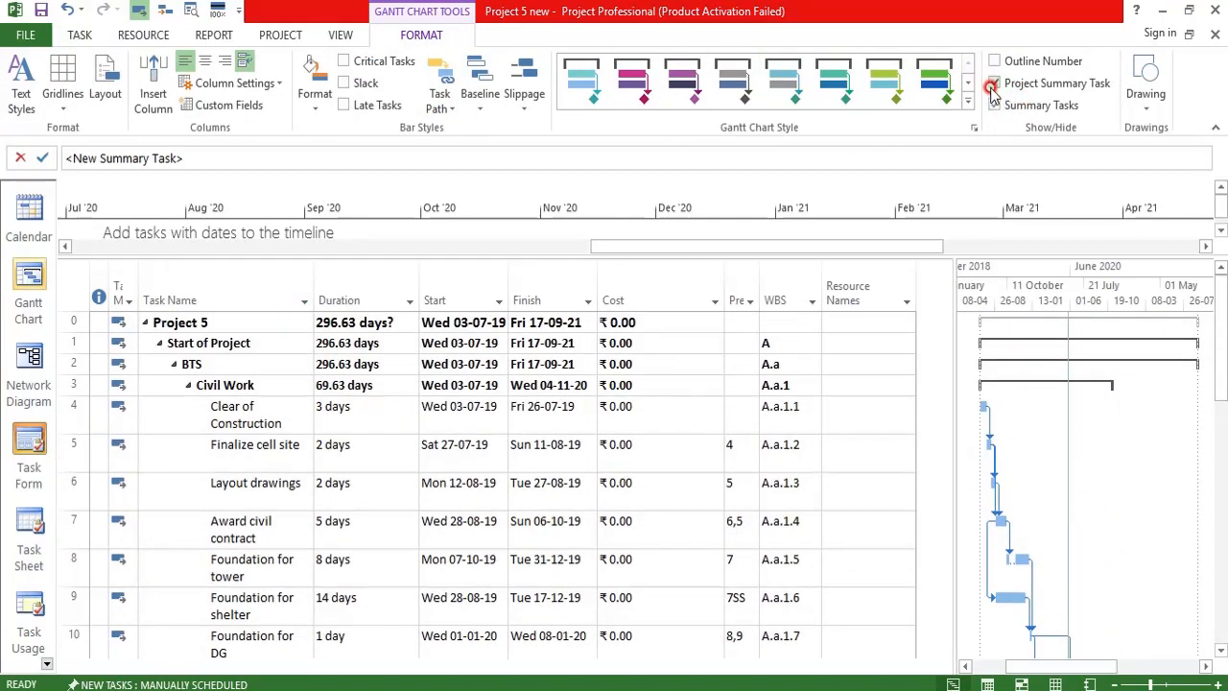
left_click(995, 84)
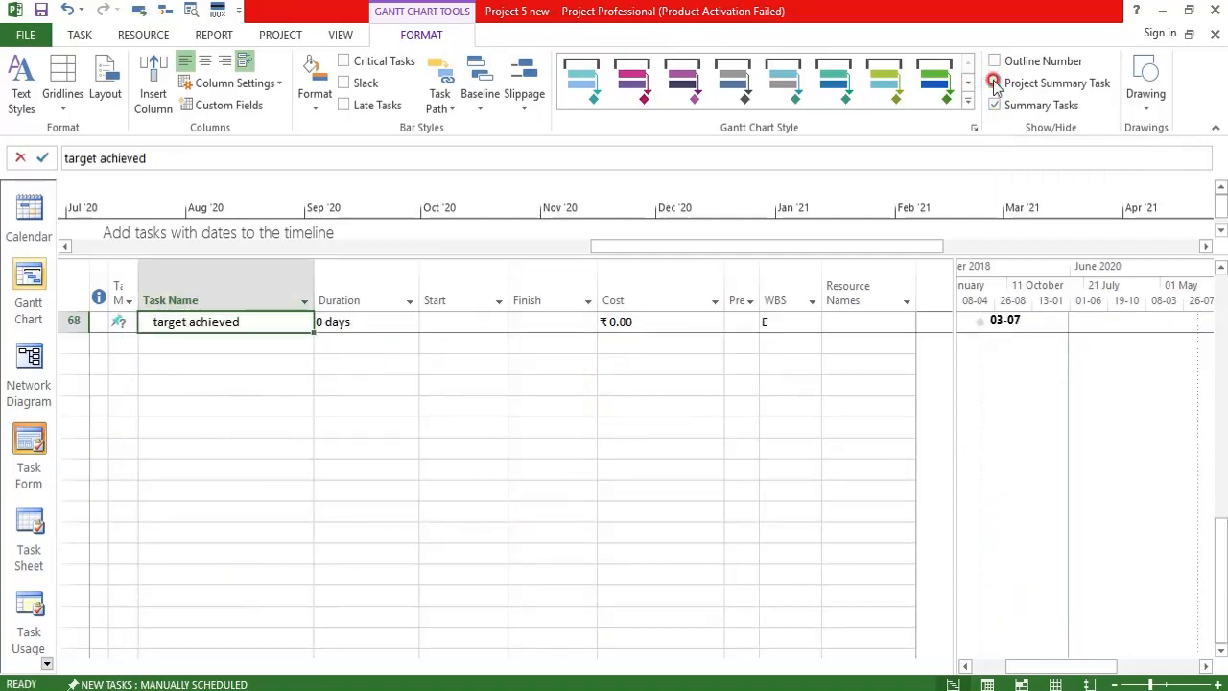
left_click(995, 84)
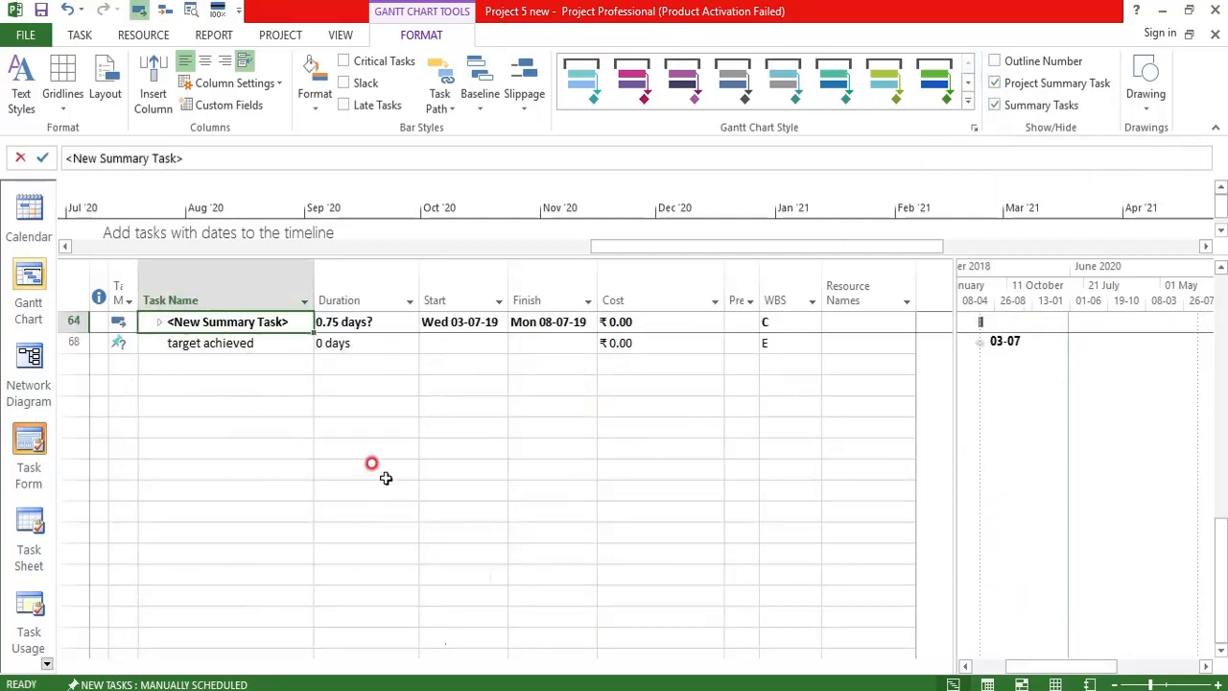
scroll(231, 316, "up", 15)
scroll(224, 315, "up", 2)
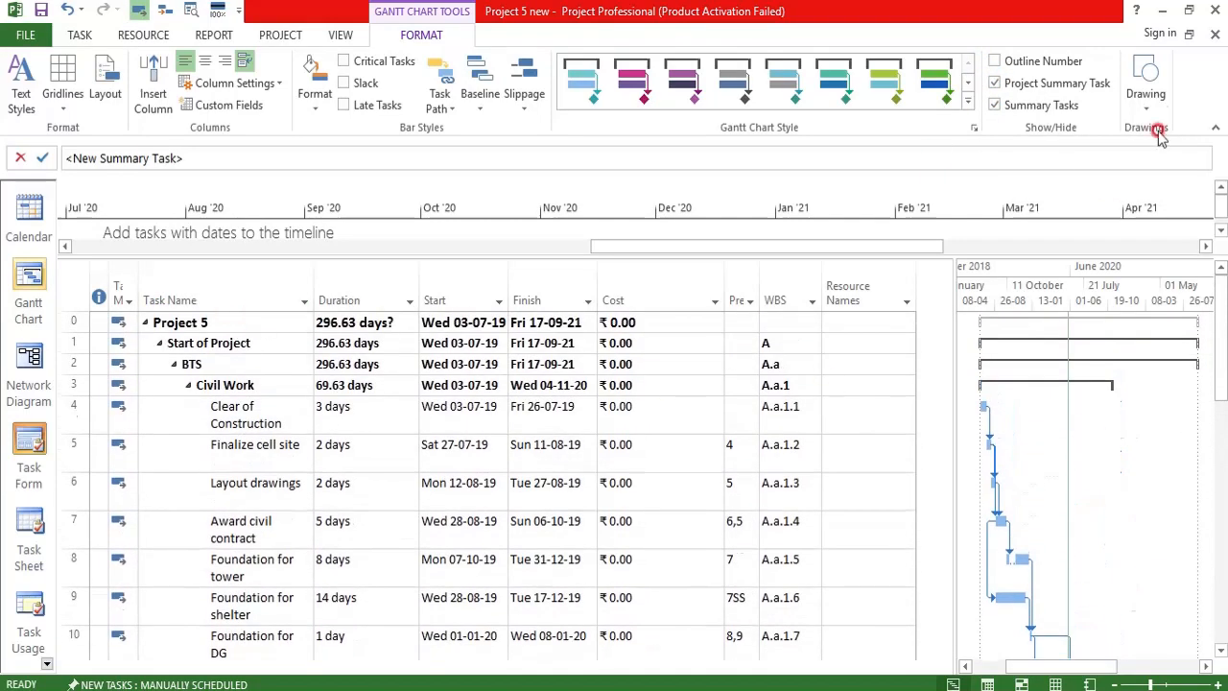
- Turn off the project summary task so the list begins at Start of Project
left_click(995, 83)
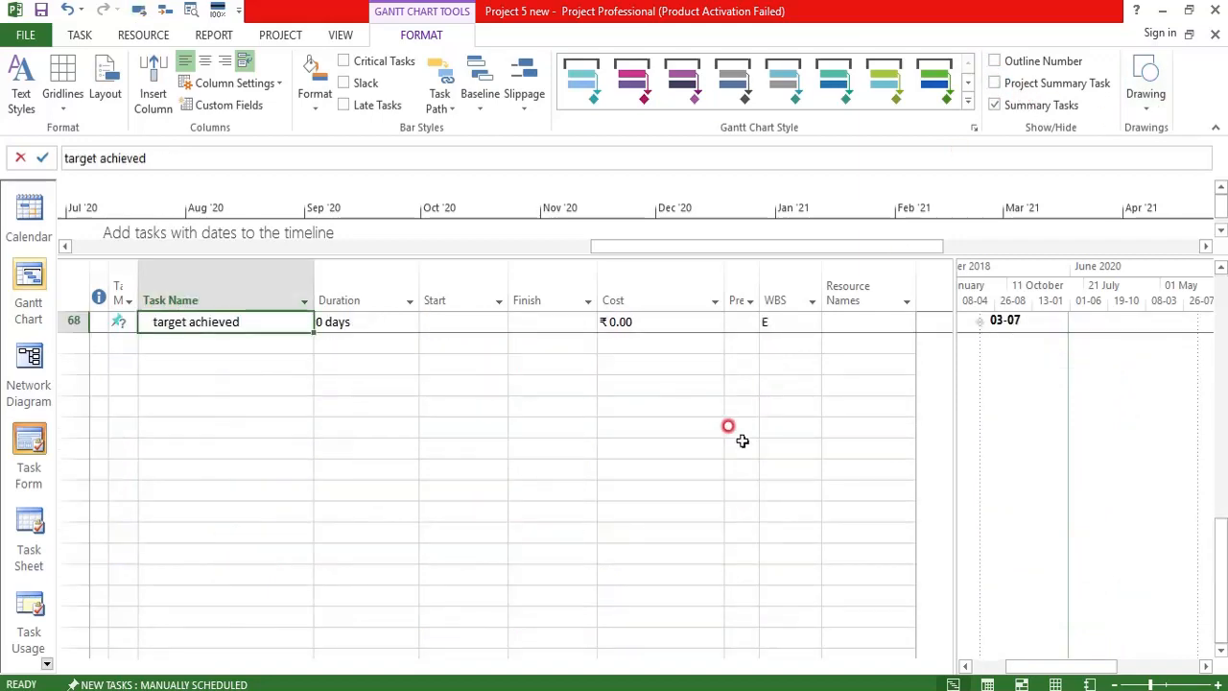
scroll(729, 436, "up", 15)
scroll(696, 443, "up", 5)
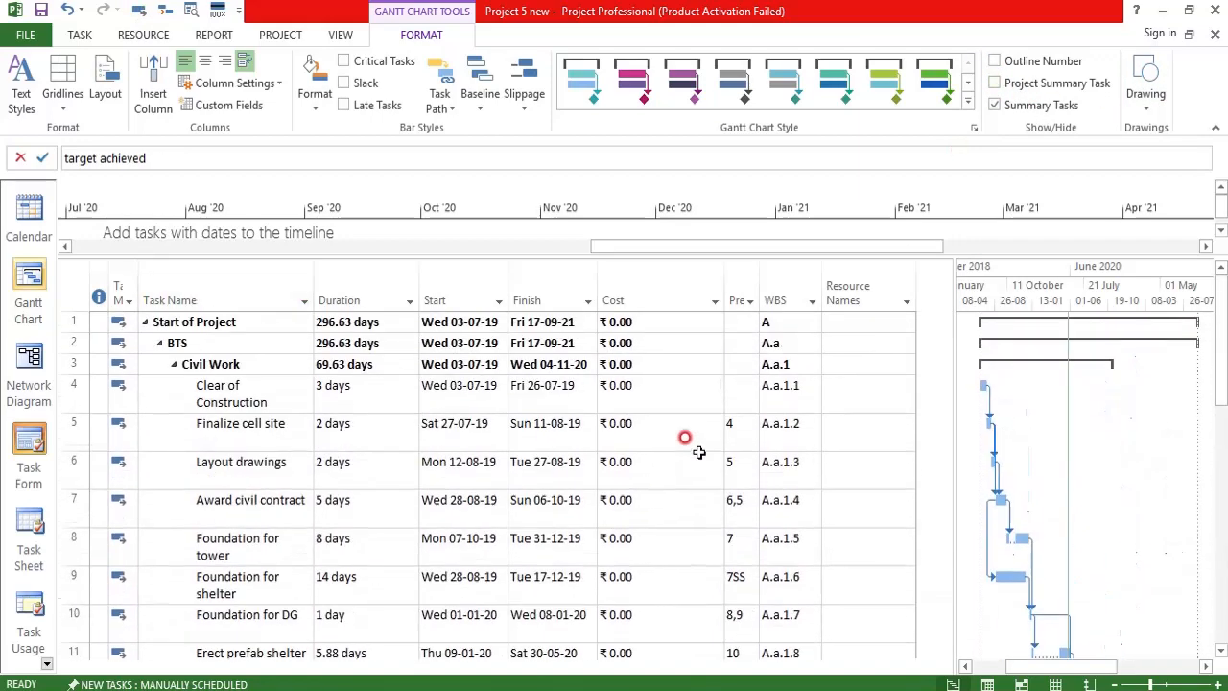
left_click(162, 295)
left_click(159, 330)
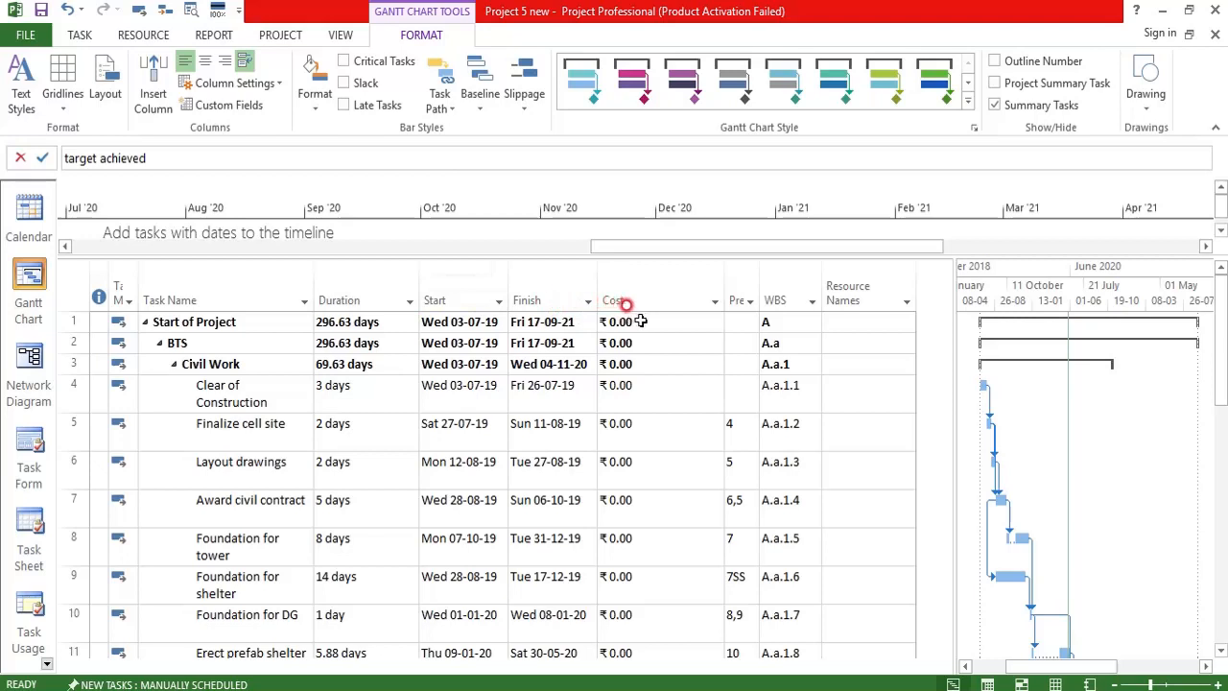
- Hide the Cost column and turn the project summary task display back on
right_click(652, 290)
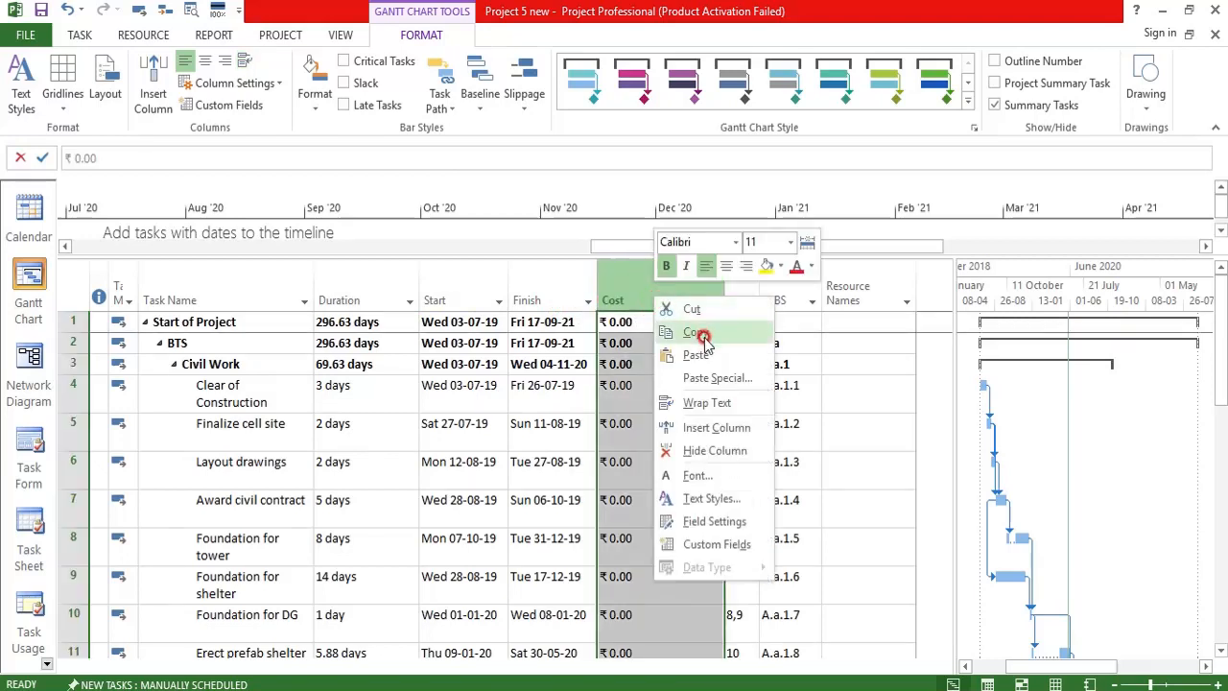
left_click(697, 451)
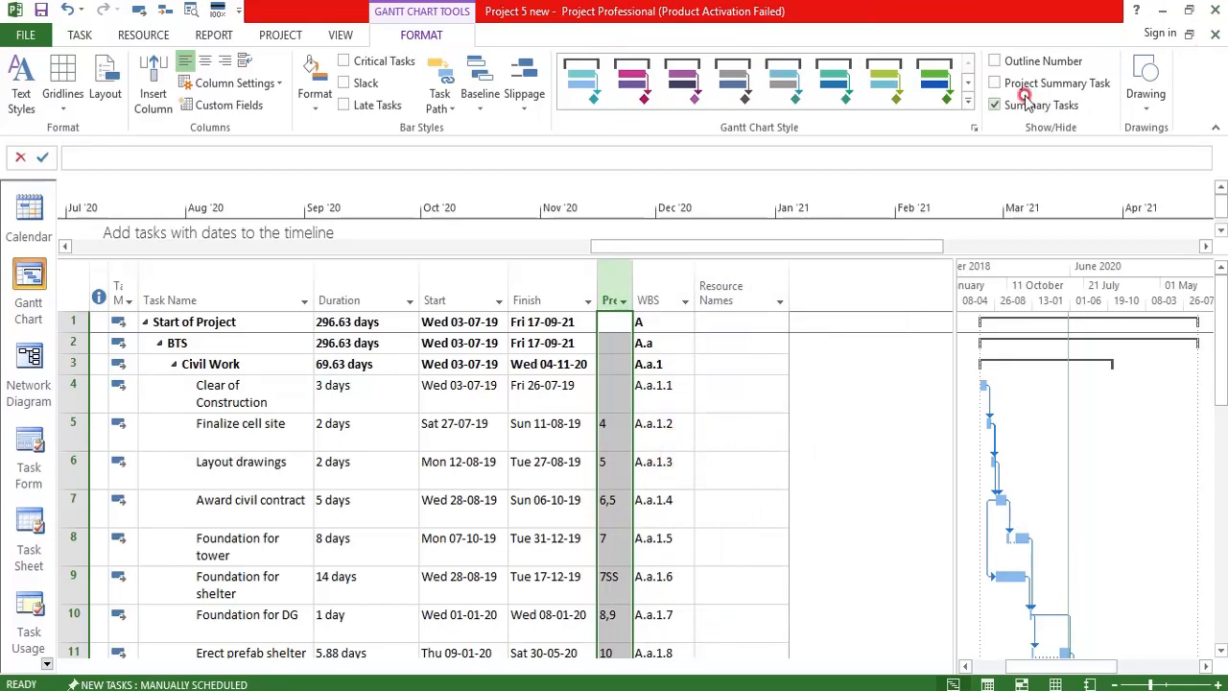
left_click(997, 84)
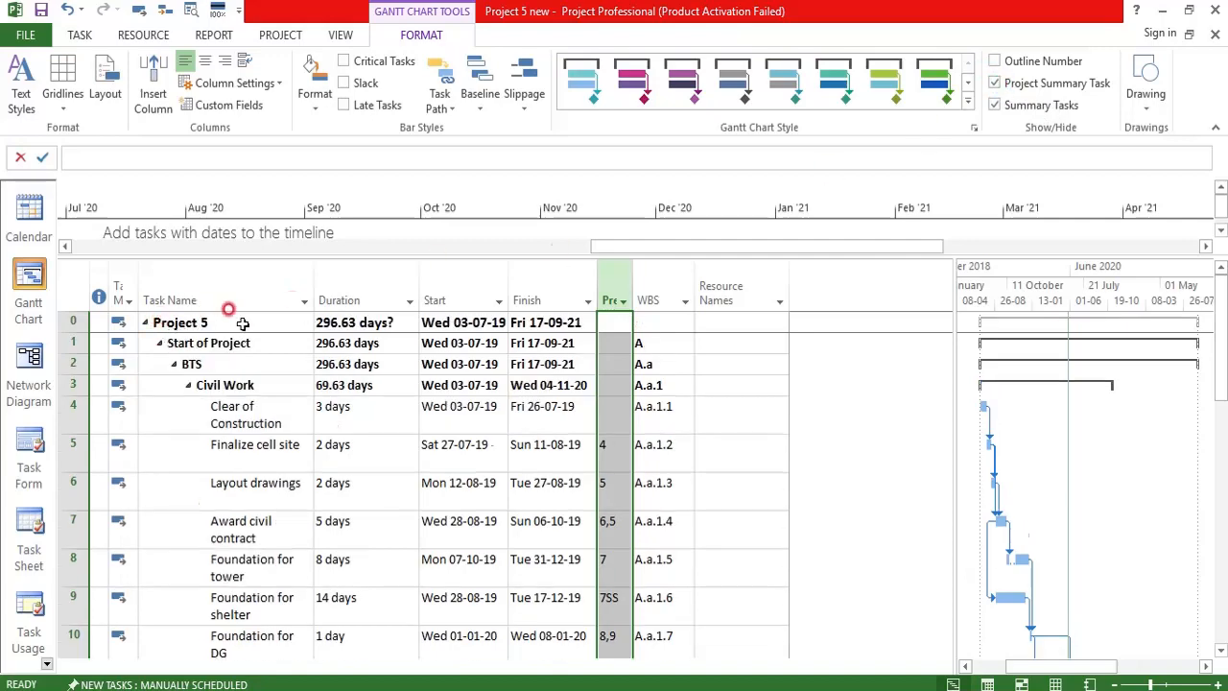
- Set the duration of the new summary task below End of project to 1 day
scroll(388, 345, "down", 15)
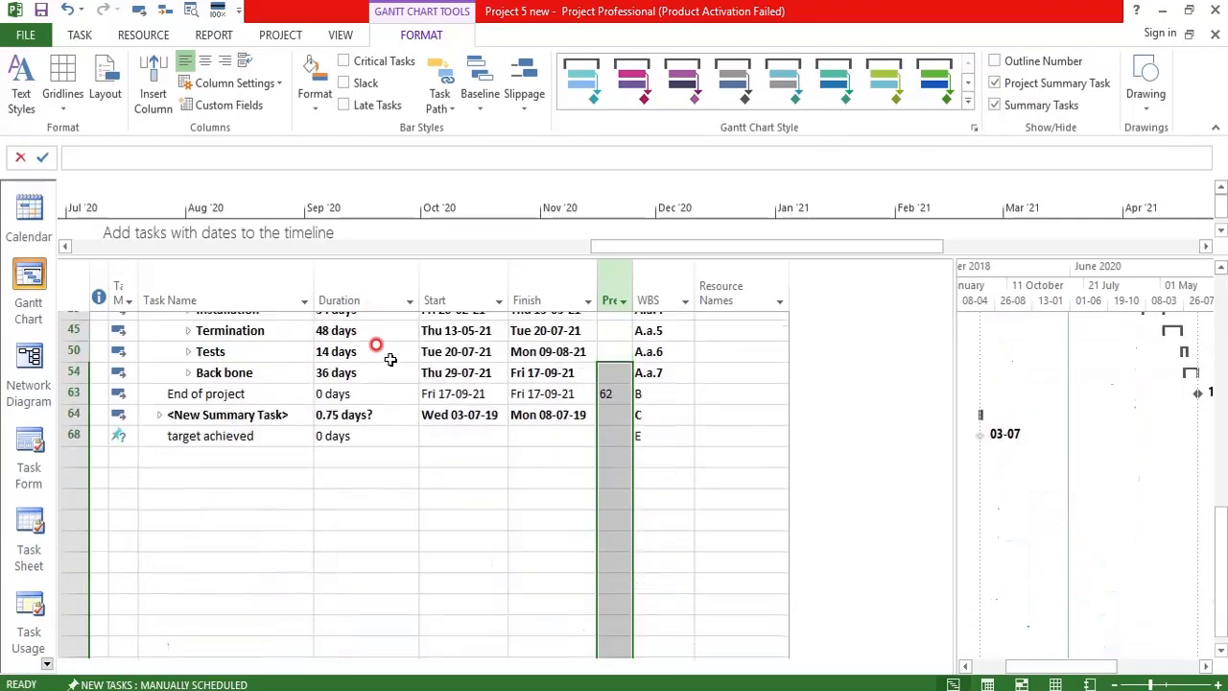
scroll(391, 360, "up", 1)
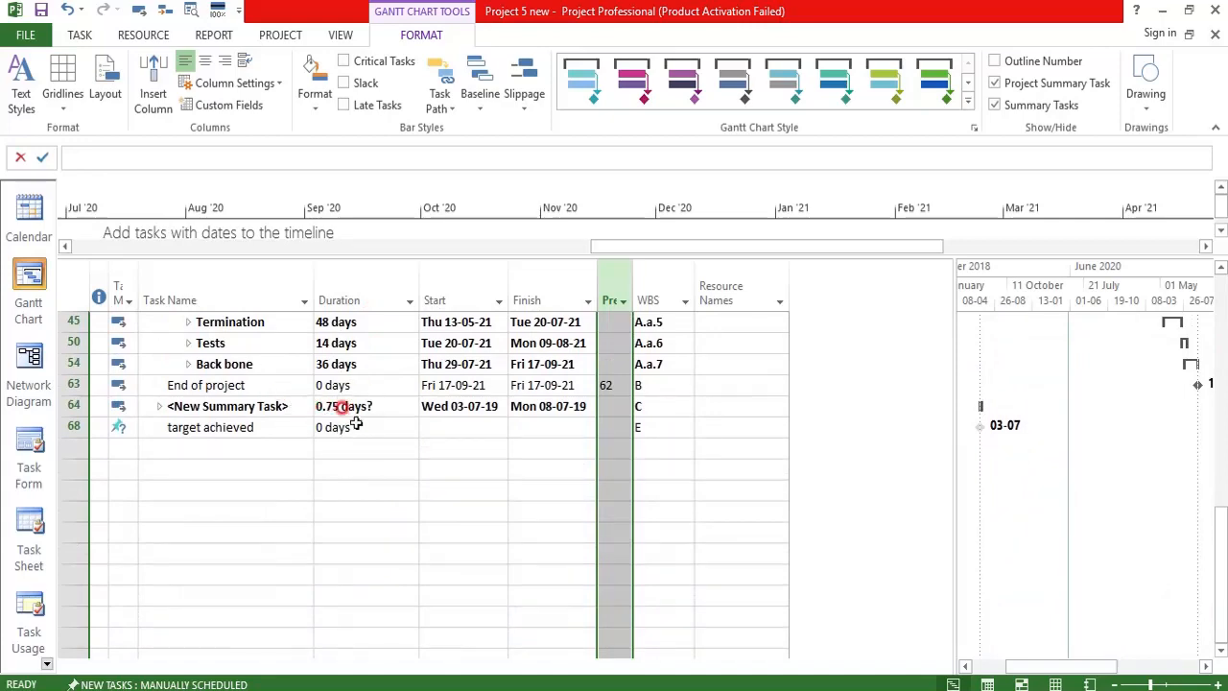
scroll(381, 474, "up", 5)
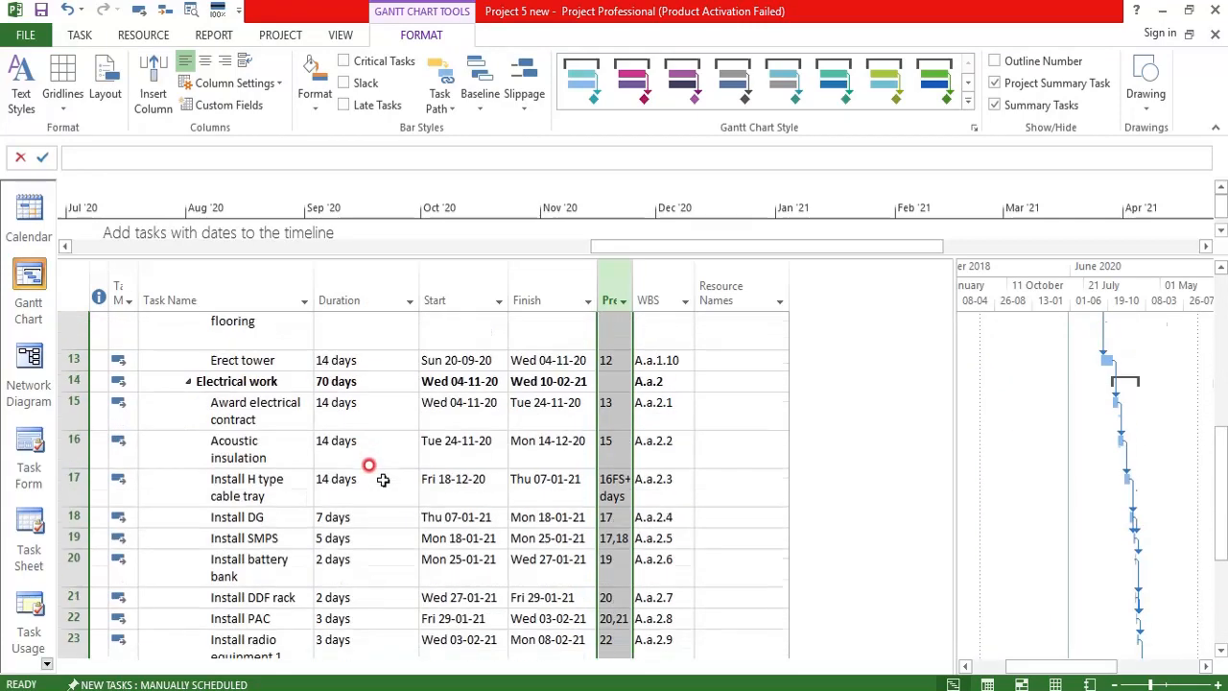
scroll(384, 480, "down", 8)
scroll(334, 383, "up", 2)
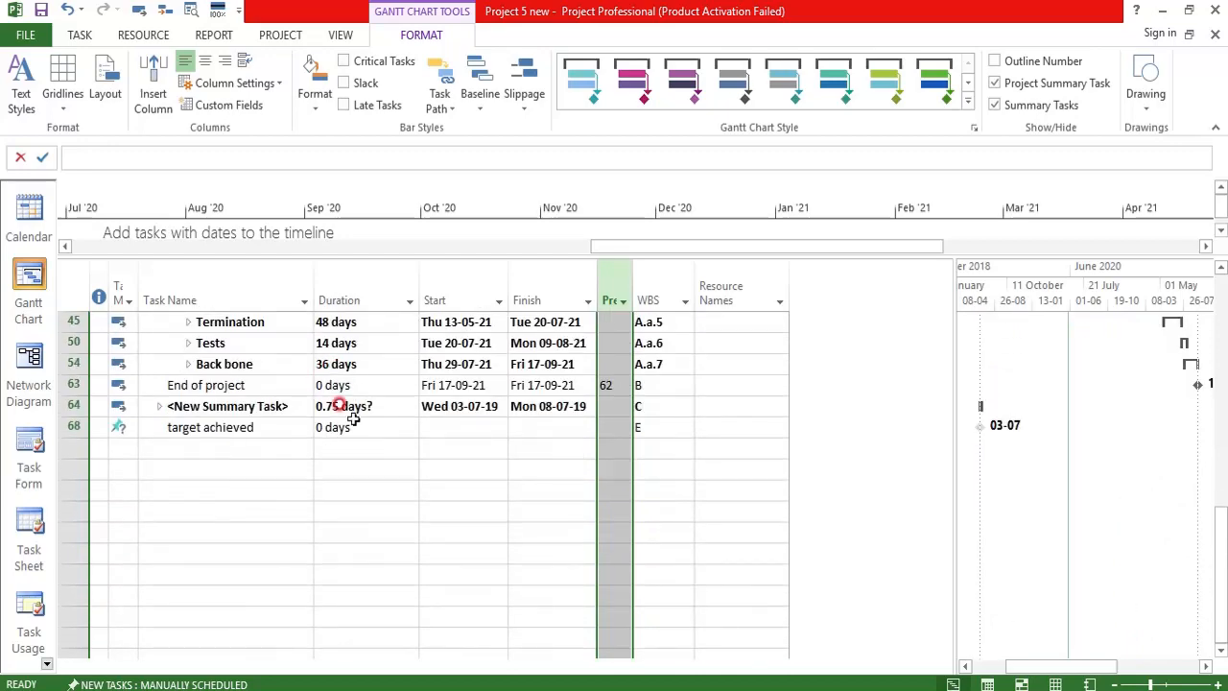
left_click(355, 422)
left_click(375, 406)
left_click(410, 401)
left_click(387, 447)
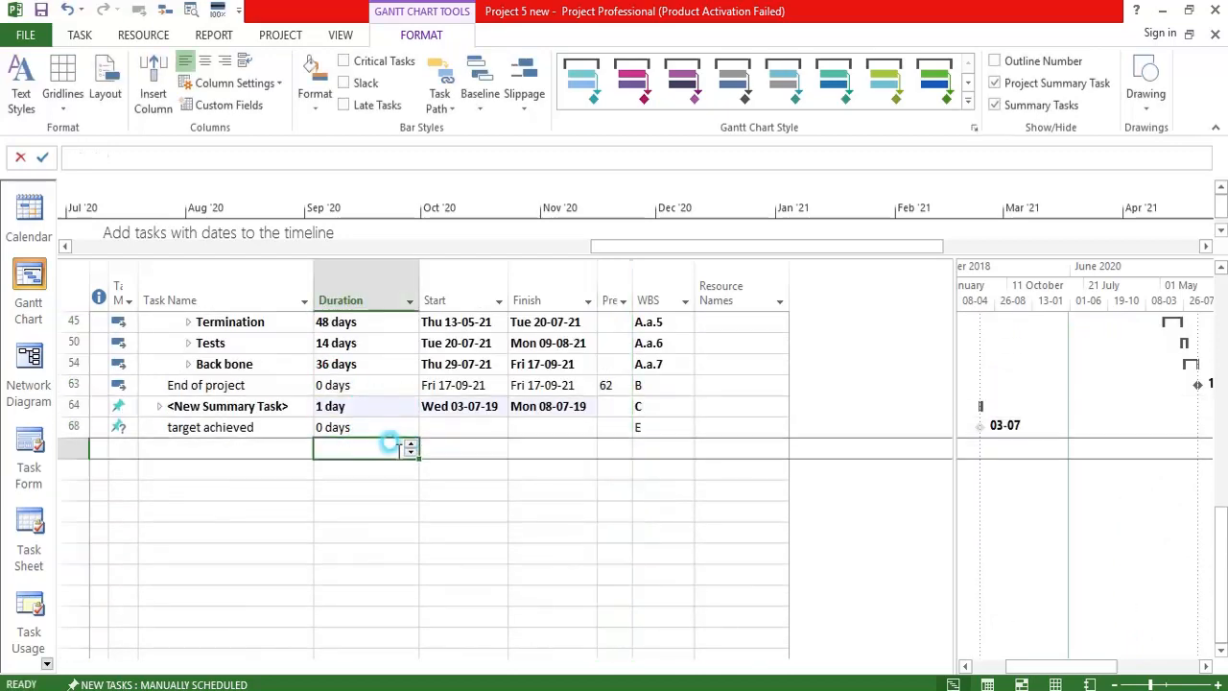
scroll(403, 317, "up", 15)
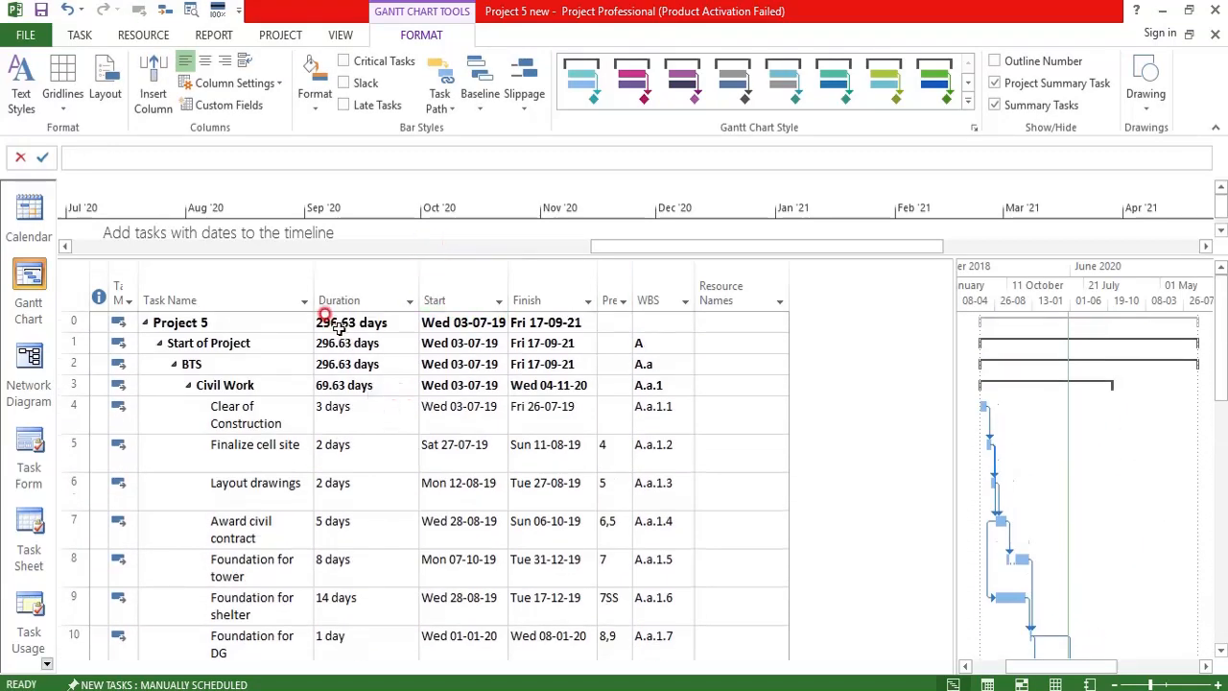
left_click(293, 419)
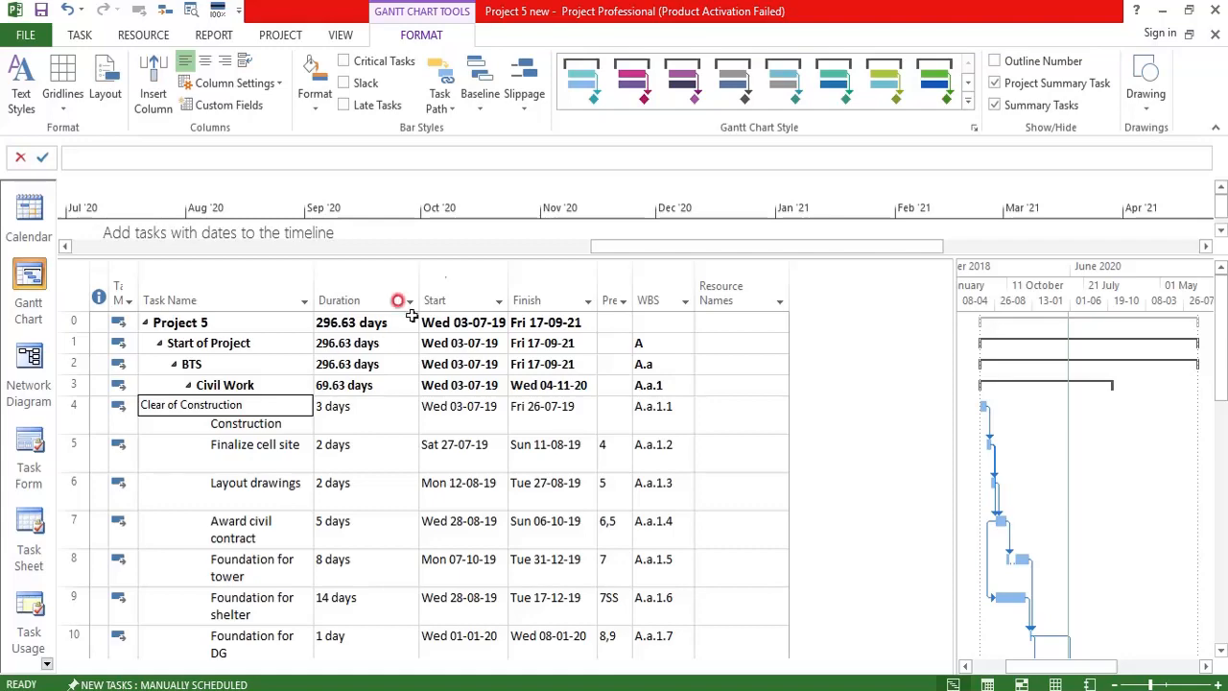
- Hide all summary tasks so only the individual tasks are listed, and display them again
left_click(993, 106)
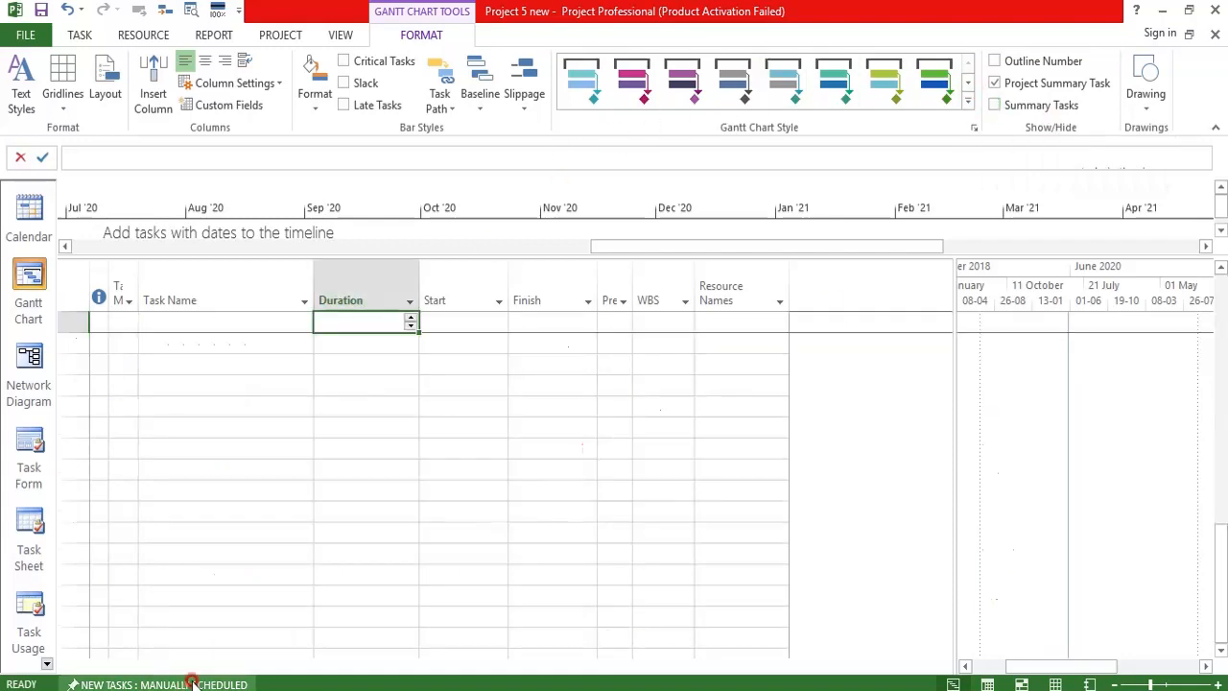
scroll(315, 364, "up", 20)
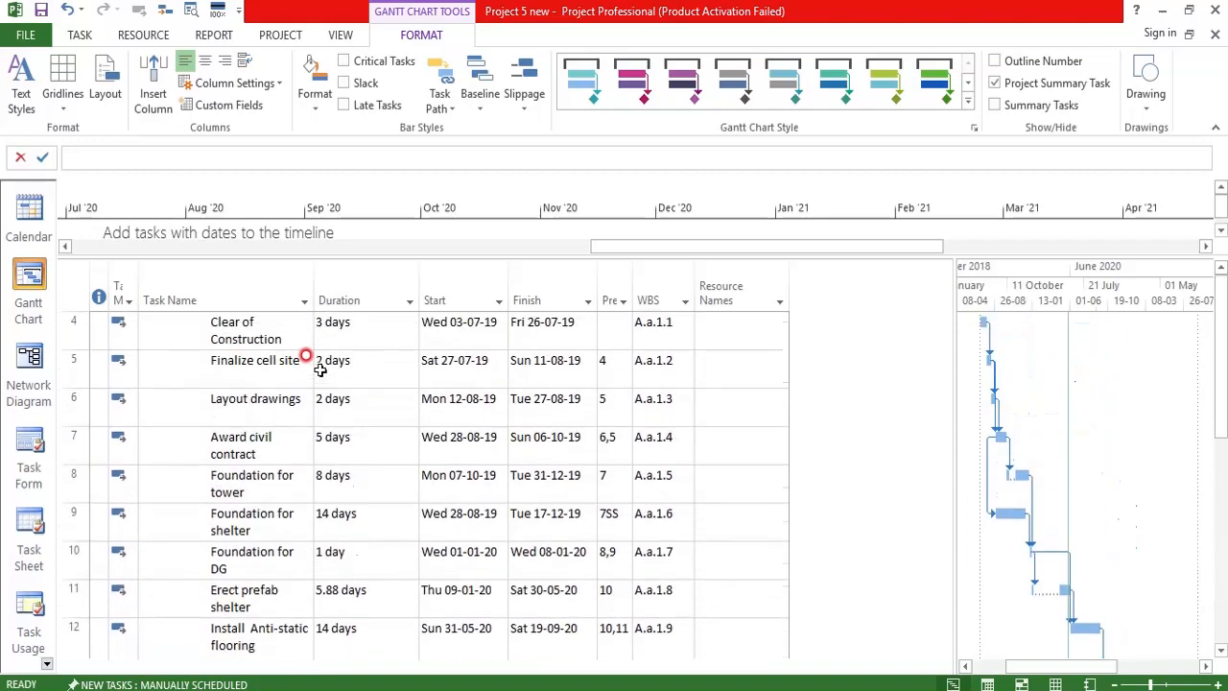
left_click(1010, 106)
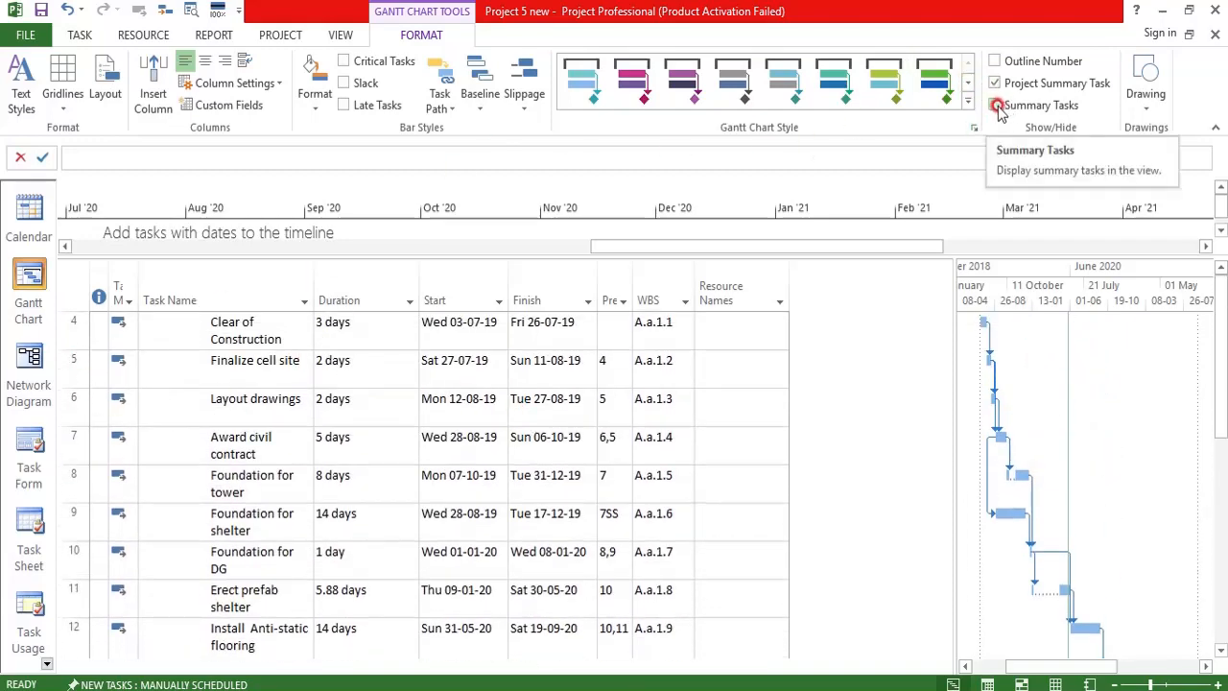
left_click(997, 107)
left_click(886, 399)
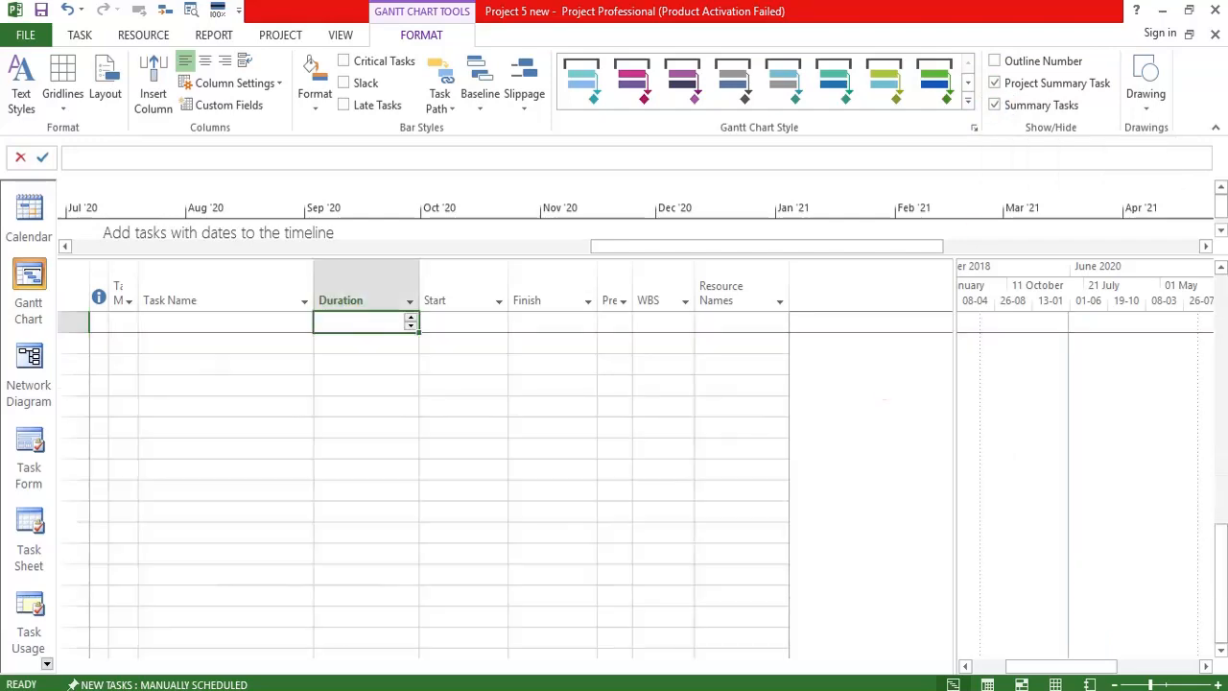
scroll(531, 339, "up", 15)
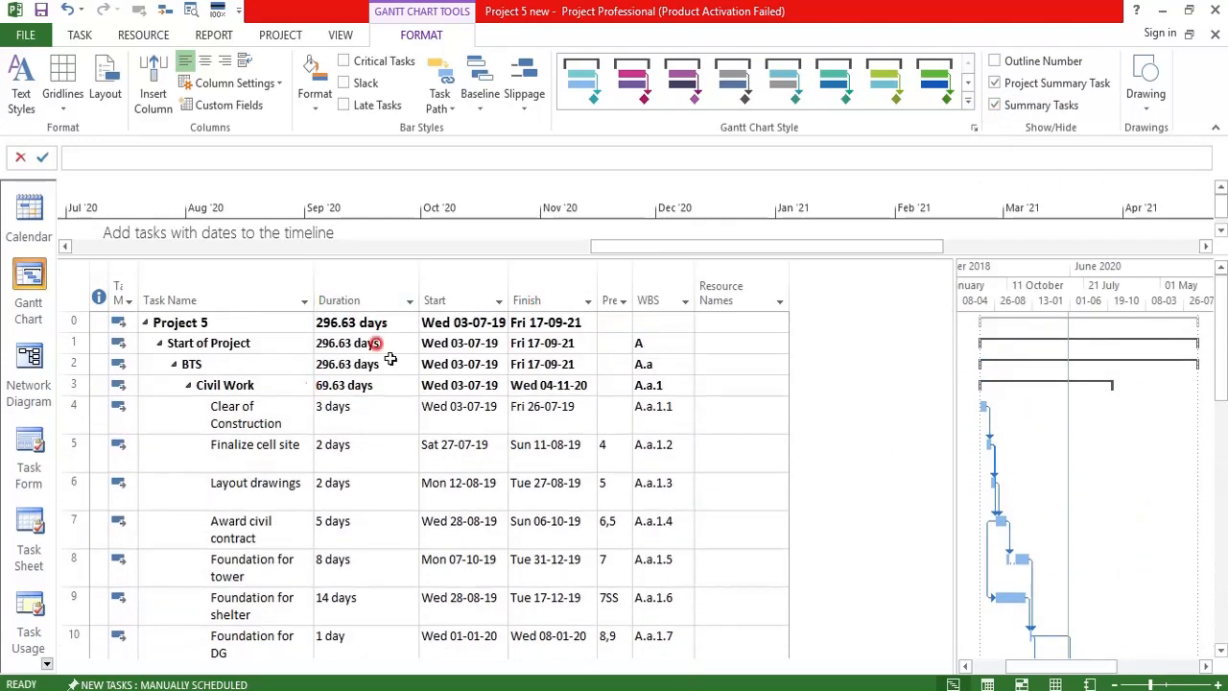
- Display outline numbers in front of the task names
left_click(986, 62)
left_click(994, 63)
scroll(566, 382, "up", 15)
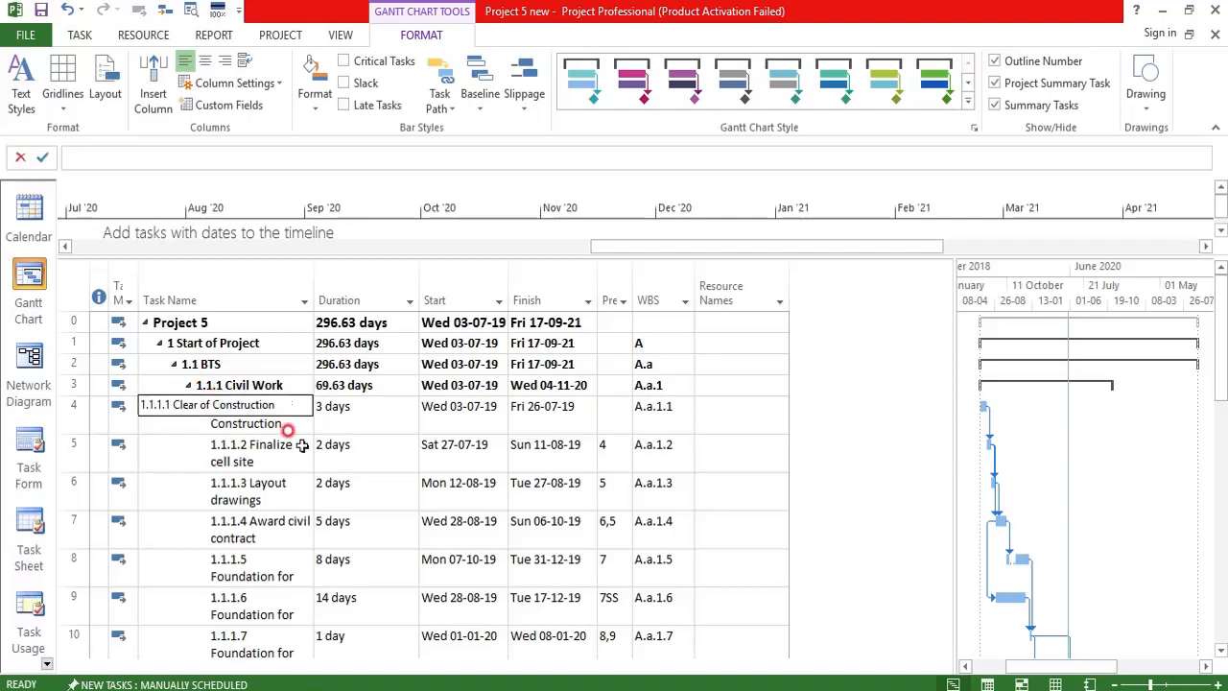
- Examine the outline numbers against the WBS codes from Civil Work through to the target achieved milestone
scroll(207, 441, "down", 2)
scroll(208, 442, "down", 2)
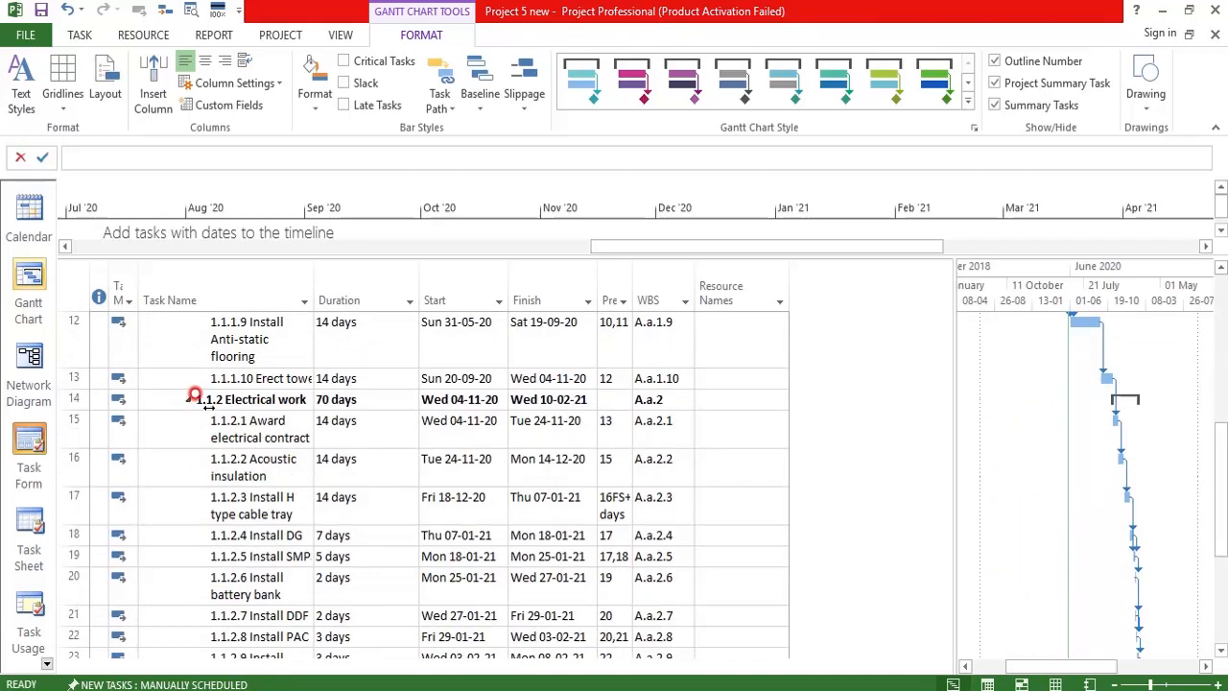
scroll(219, 406, "down", 2)
scroll(225, 428, "up", 6)
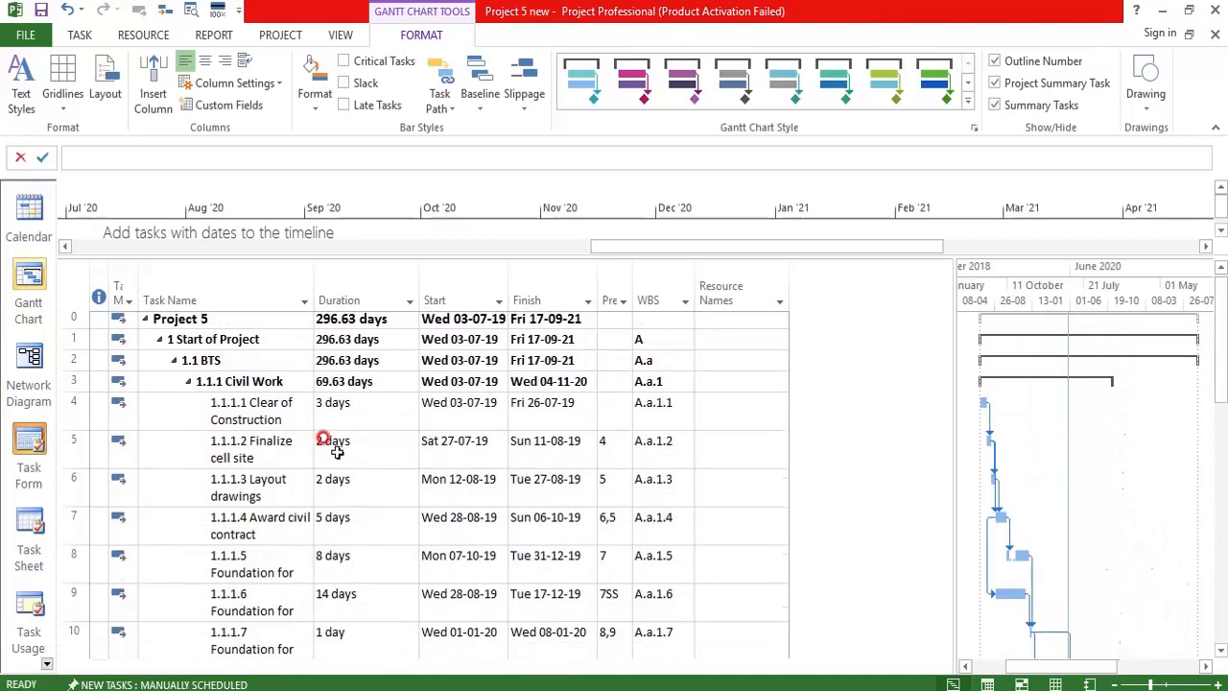
scroll(633, 422, "down", 3)
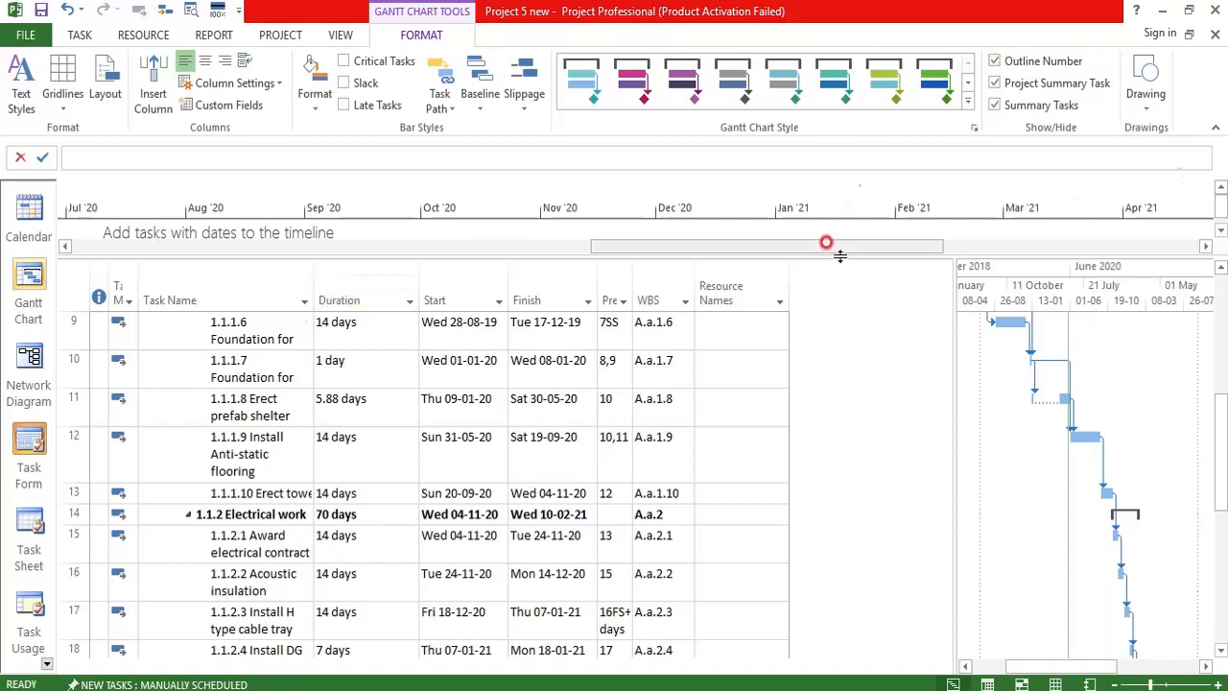
scroll(252, 427, "down", 3)
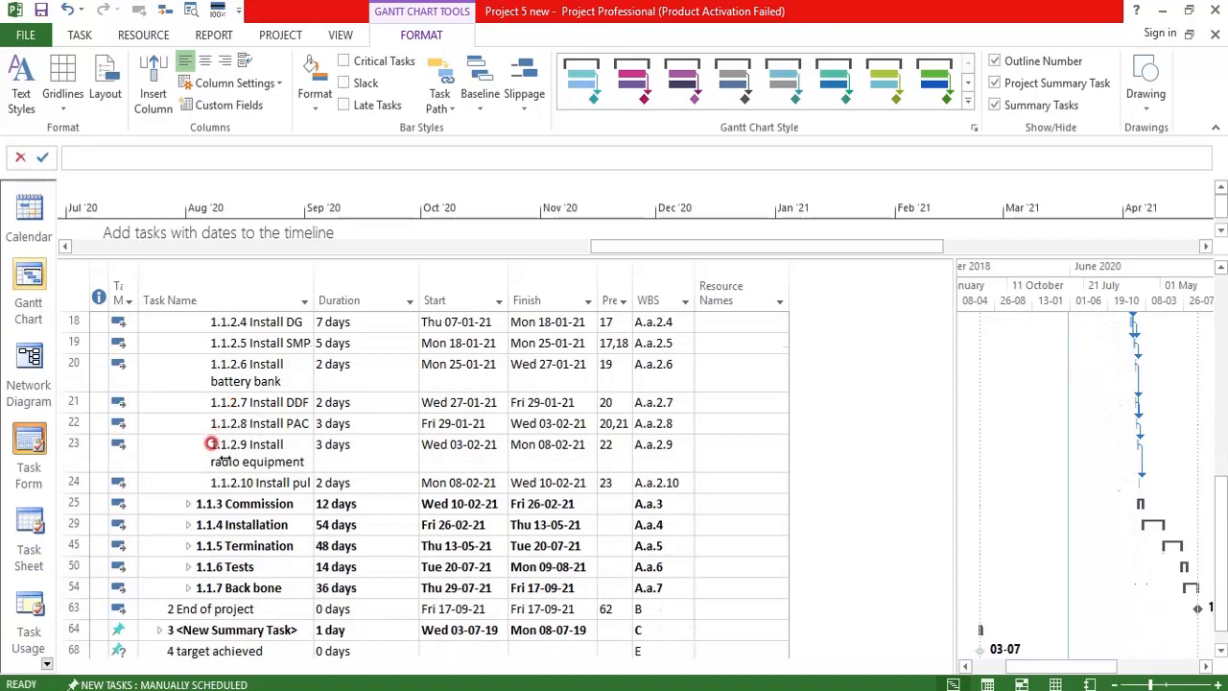
scroll(211, 444, "down", 1)
- Collapse the Civil Work and Electrical work summary tasks under BTS
scroll(206, 397, "up", 3)
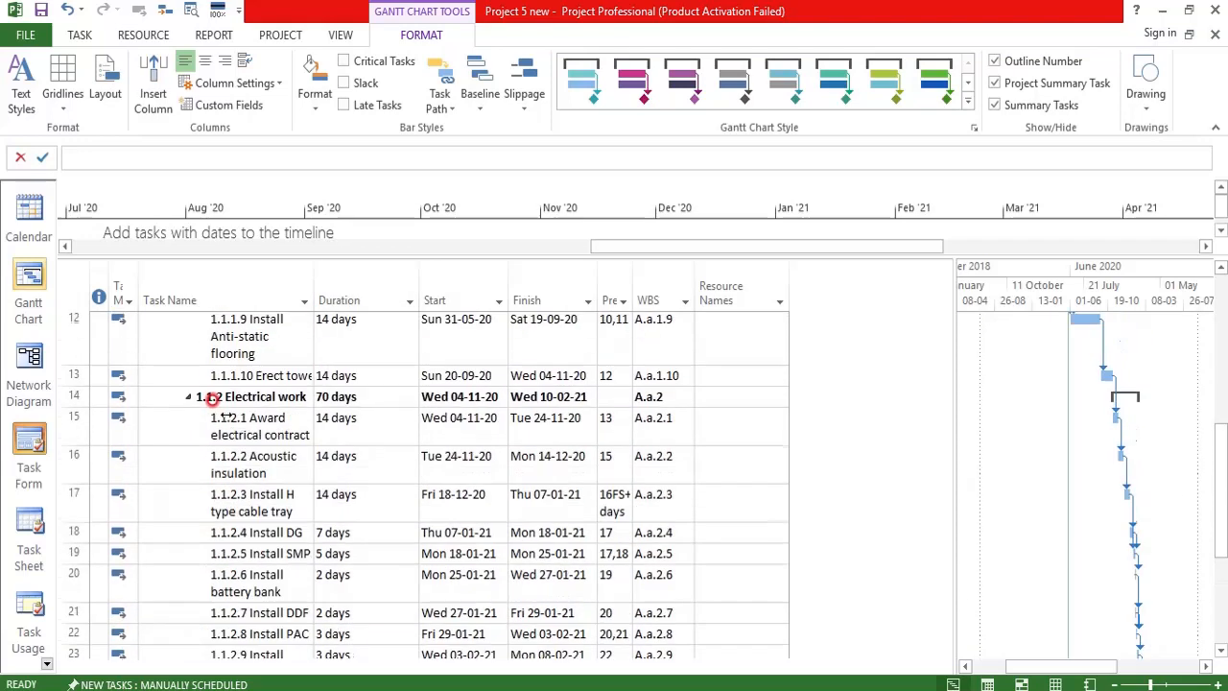
scroll(211, 401, "up", 5)
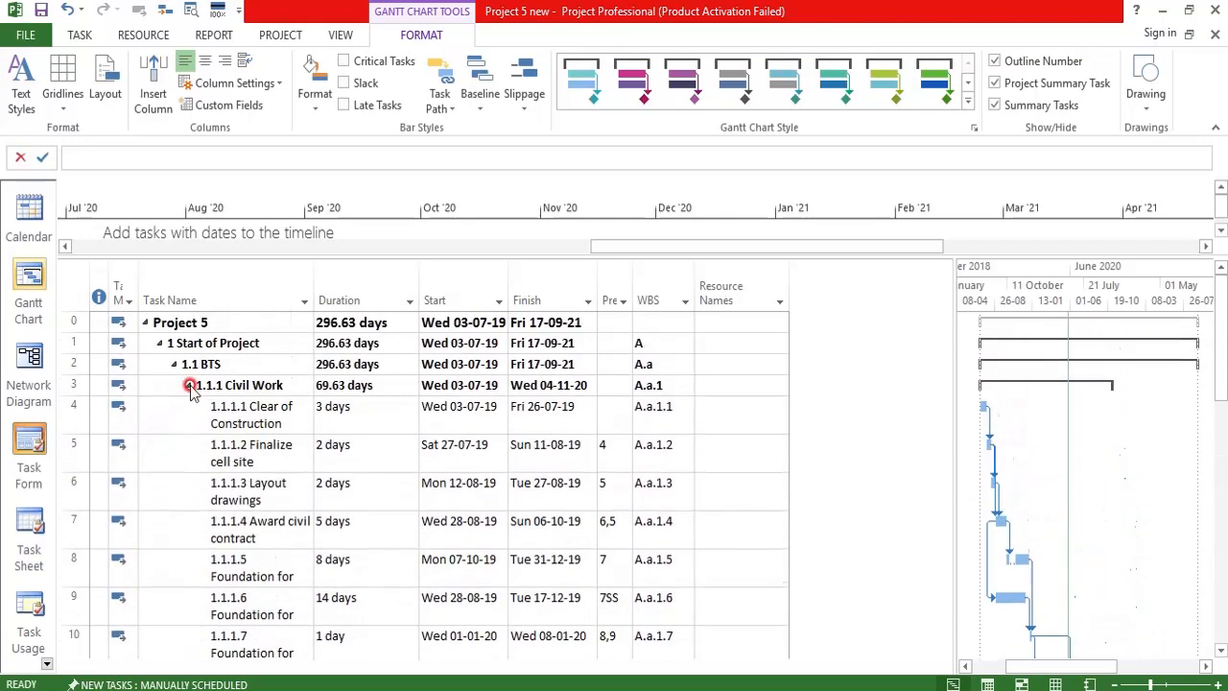
left_click(190, 386)
left_click(188, 406)
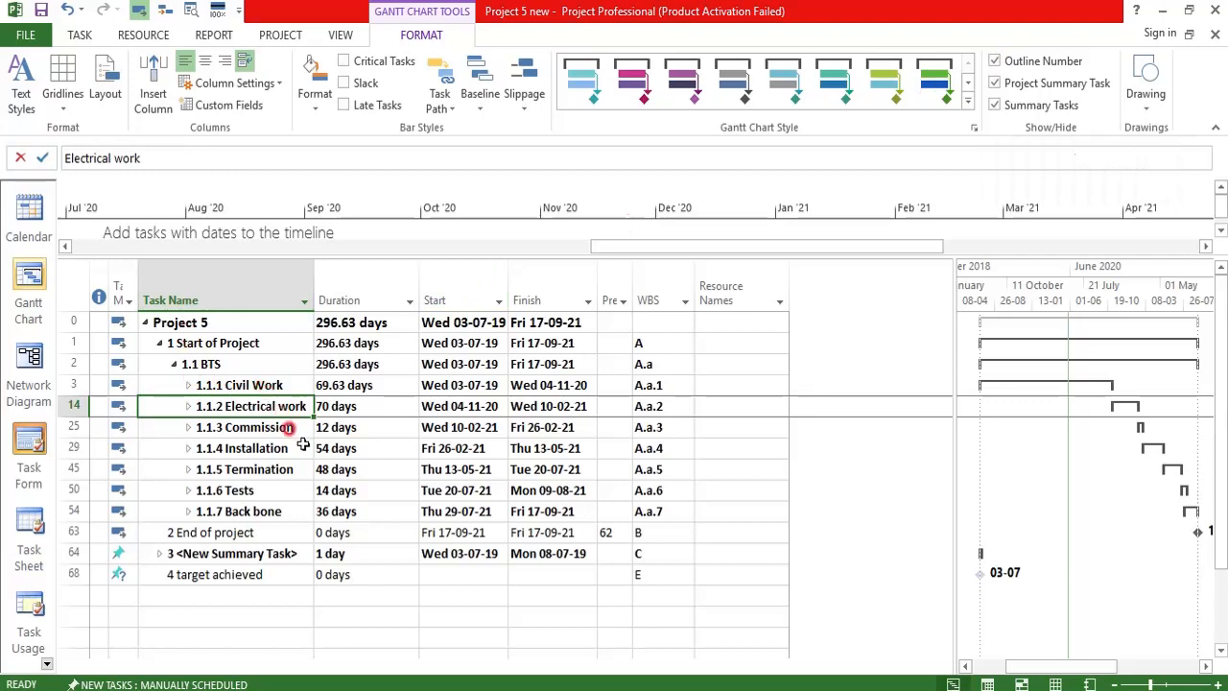
- Cut the task names of the new summary task and the target achieved milestone below End of project
left_click(154, 553)
left_click_drag(154, 556, 156, 572)
right_click(158, 572)
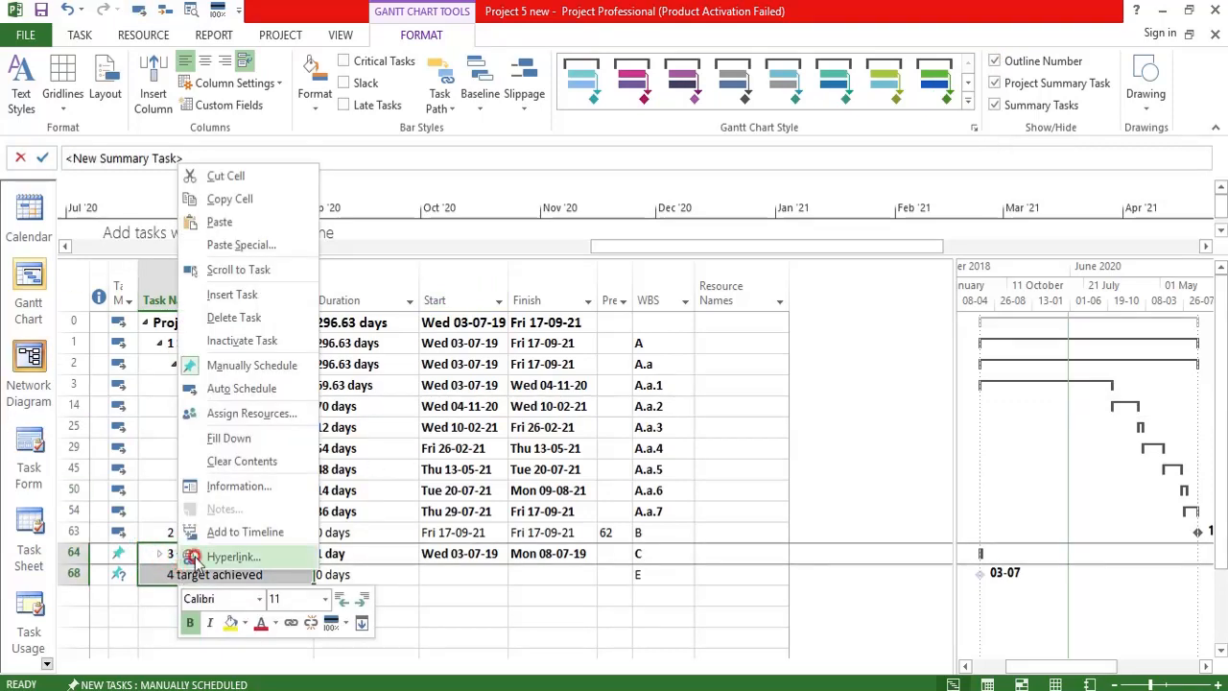
left_click(230, 176)
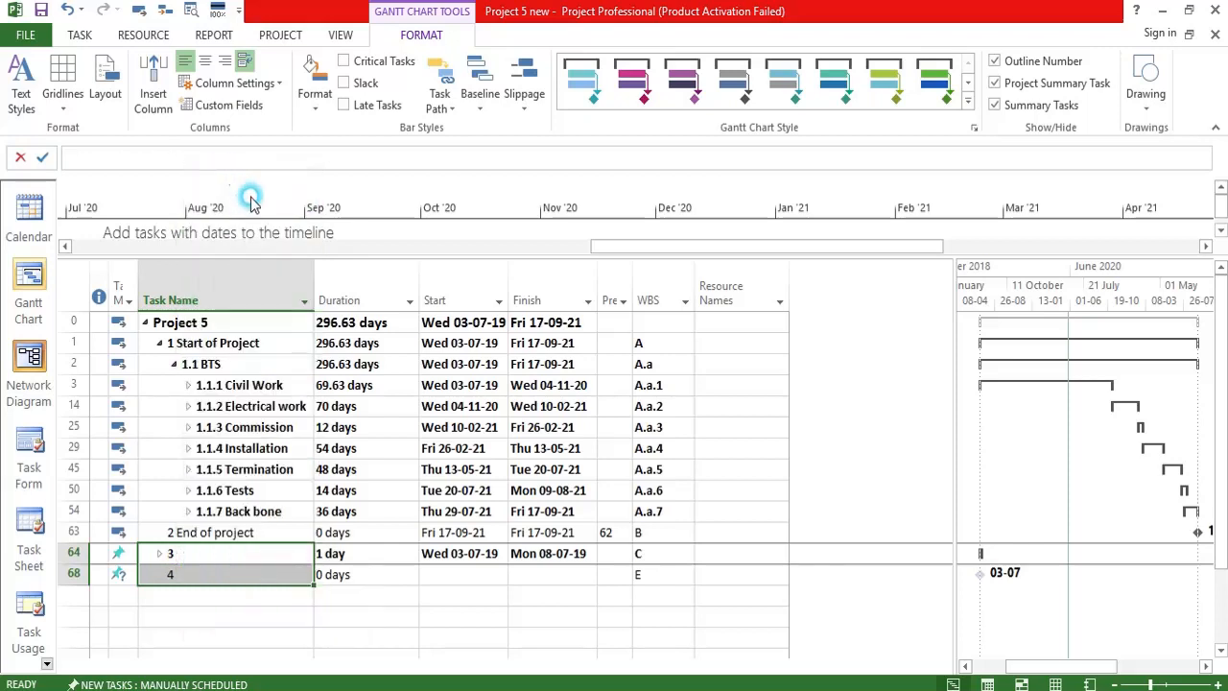
- Remove the two whole task rows below End of project and hide the outline numbers in the task names
left_click(271, 617)
left_click_drag(187, 556, 192, 571)
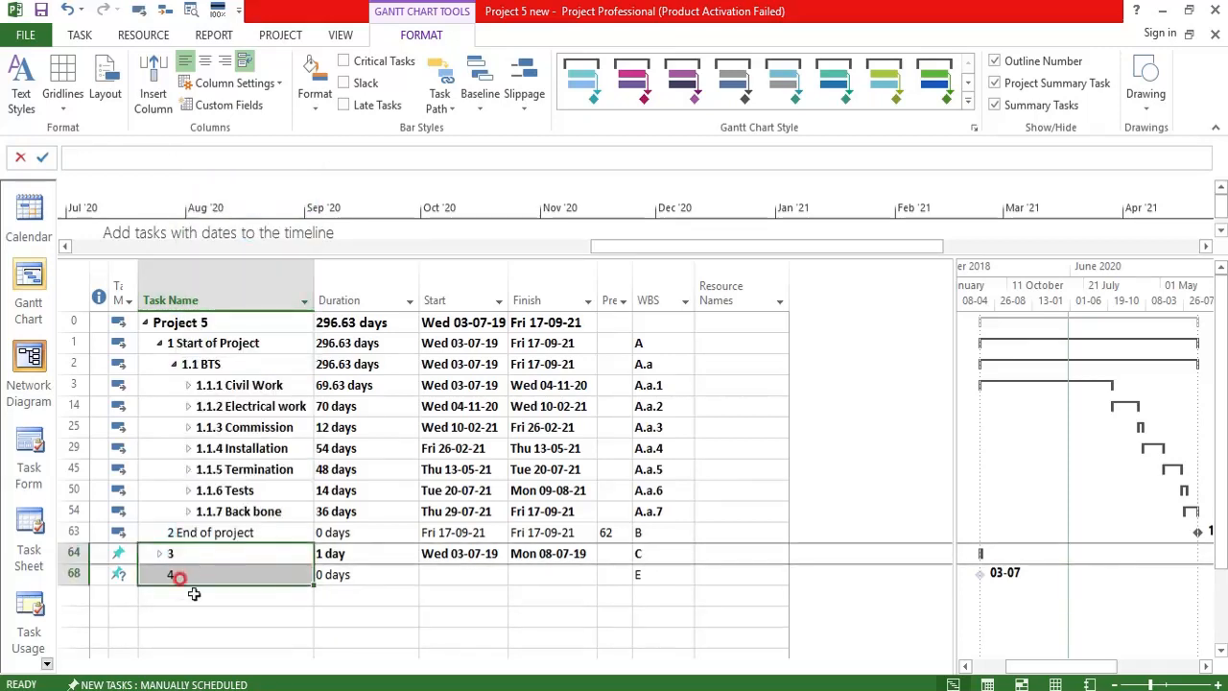
left_click_drag(68, 550, 85, 593)
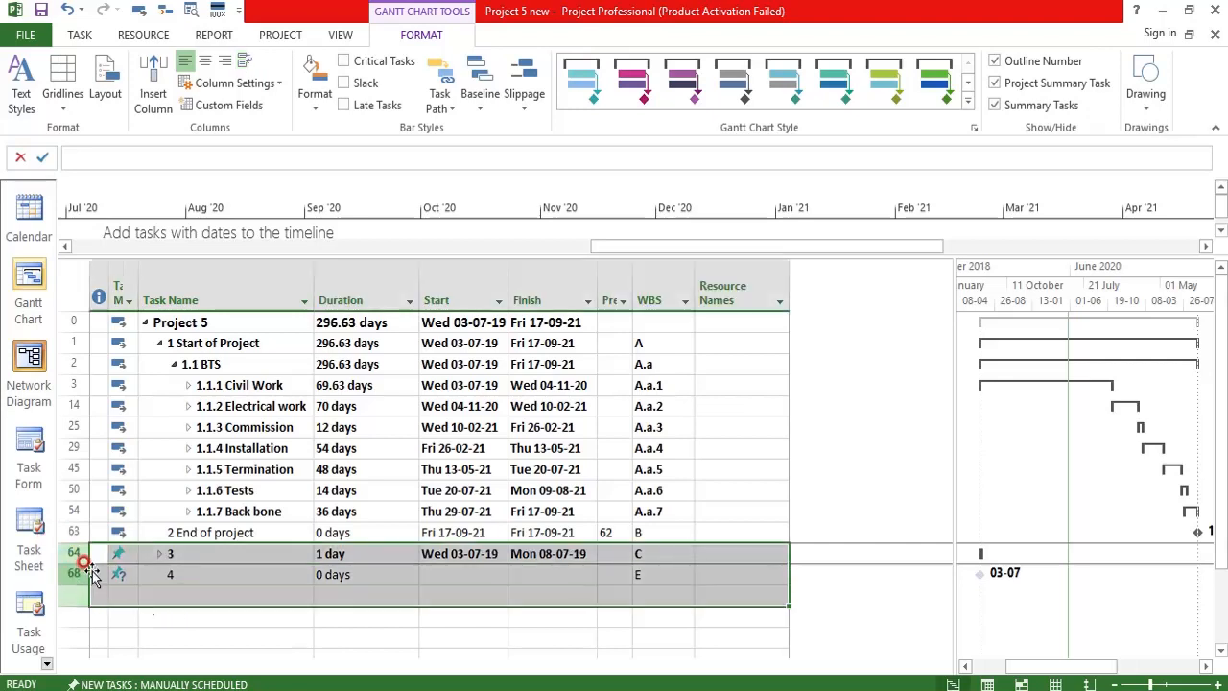
right_click(90, 568)
left_click(126, 193)
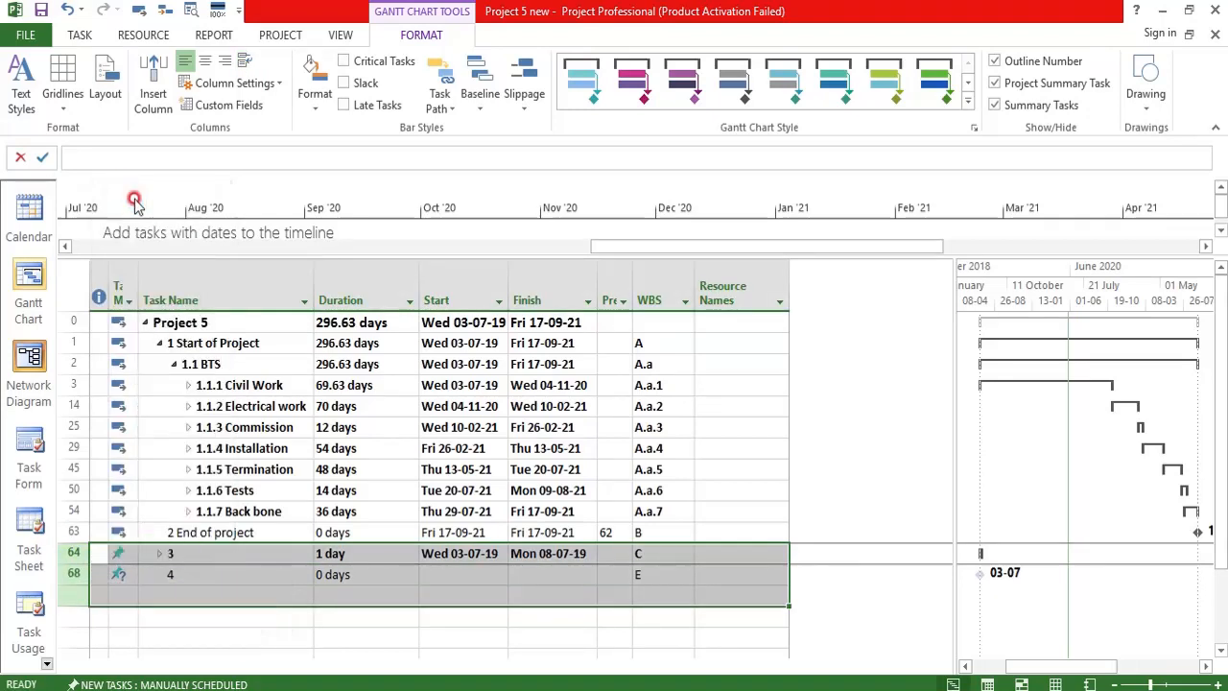
left_click(382, 596)
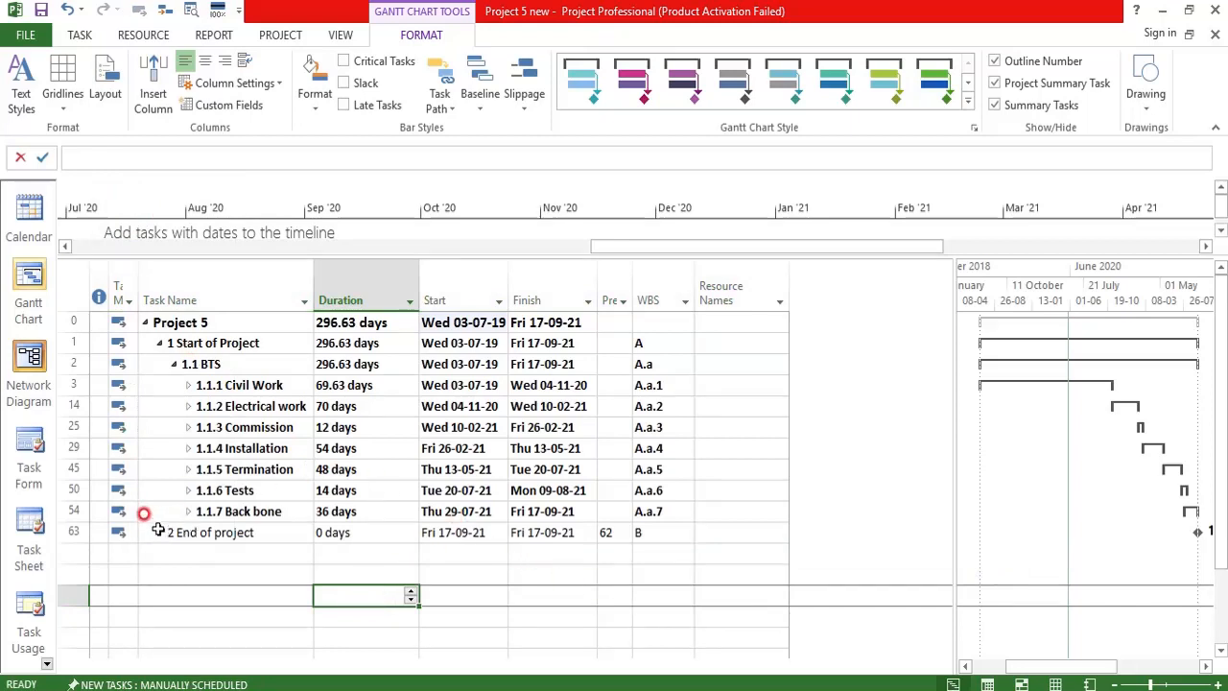
left_click(992, 62)
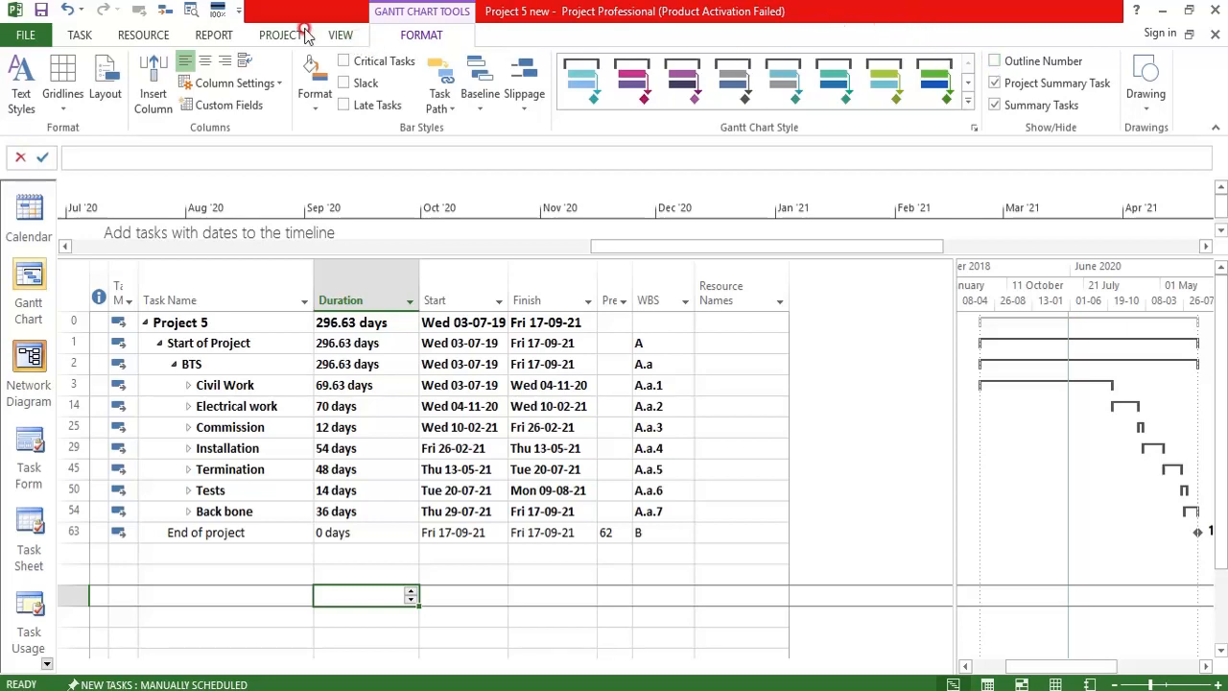
left_click(335, 36)
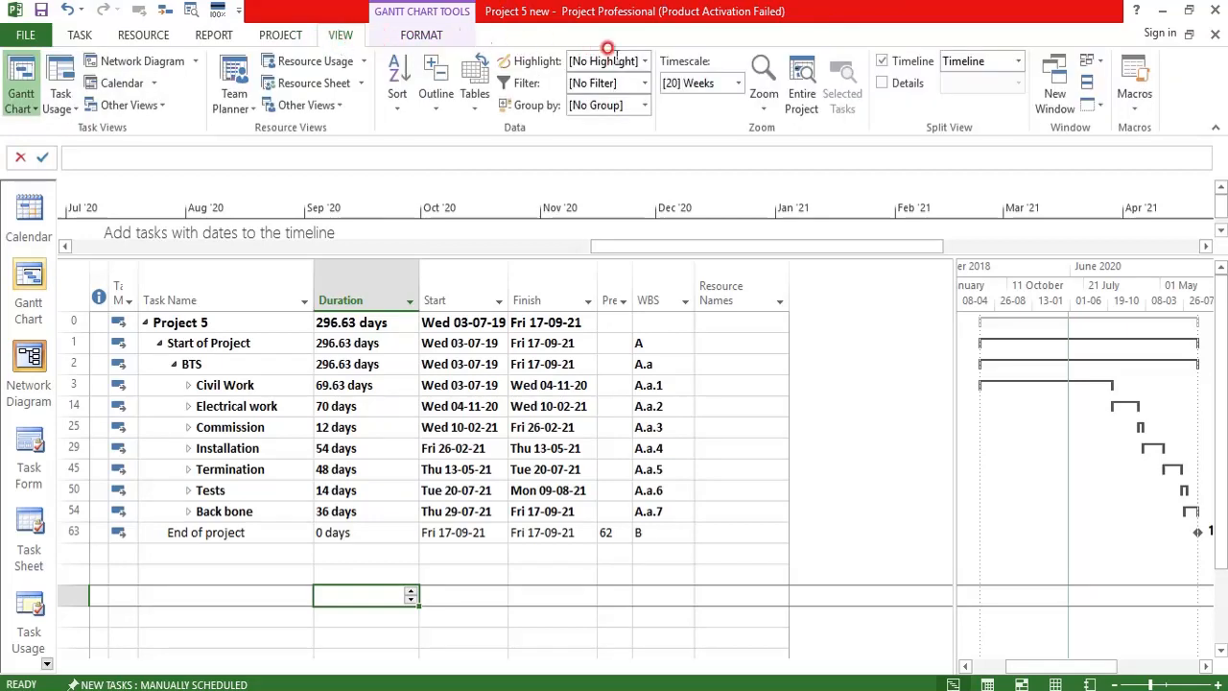
left_click(134, 9)
left_click(81, 34)
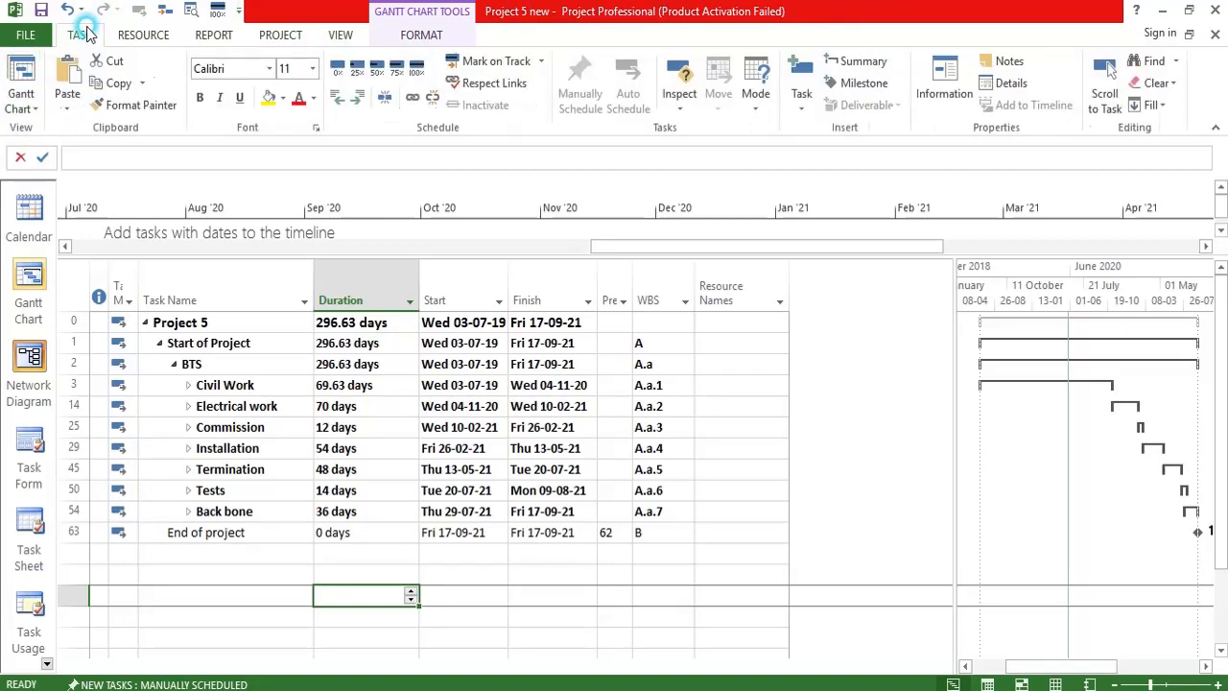
left_click(489, 60)
left_click(137, 34)
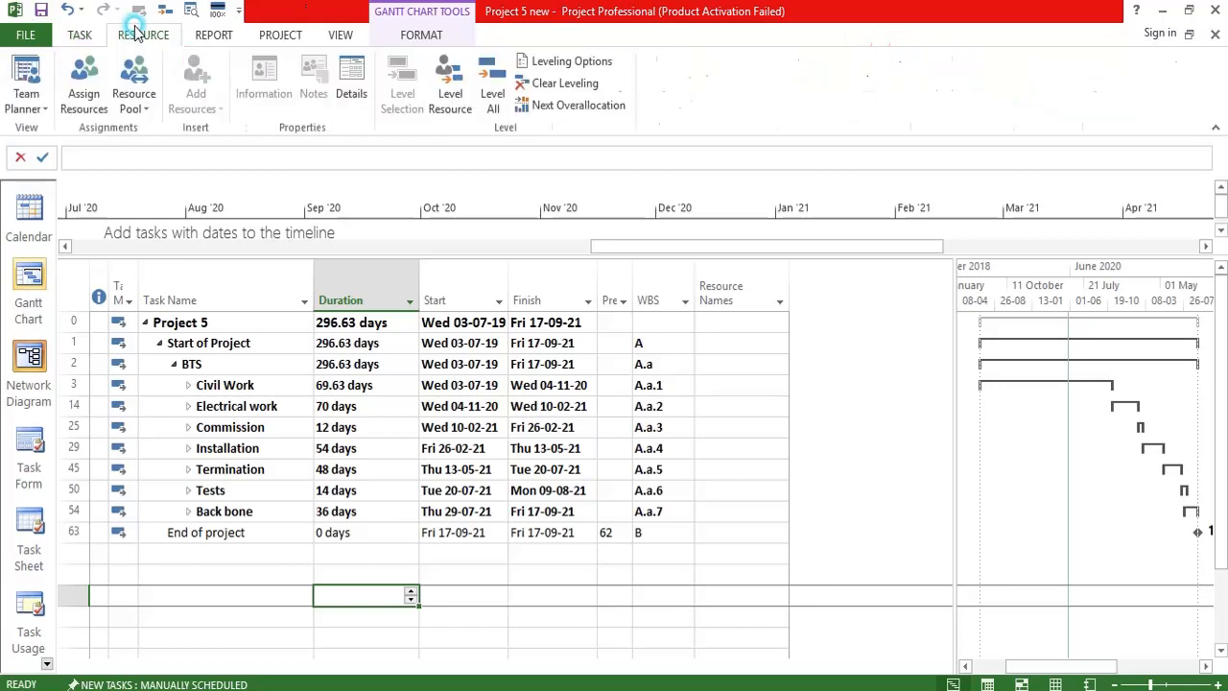
left_click(213, 38)
left_click(282, 37)
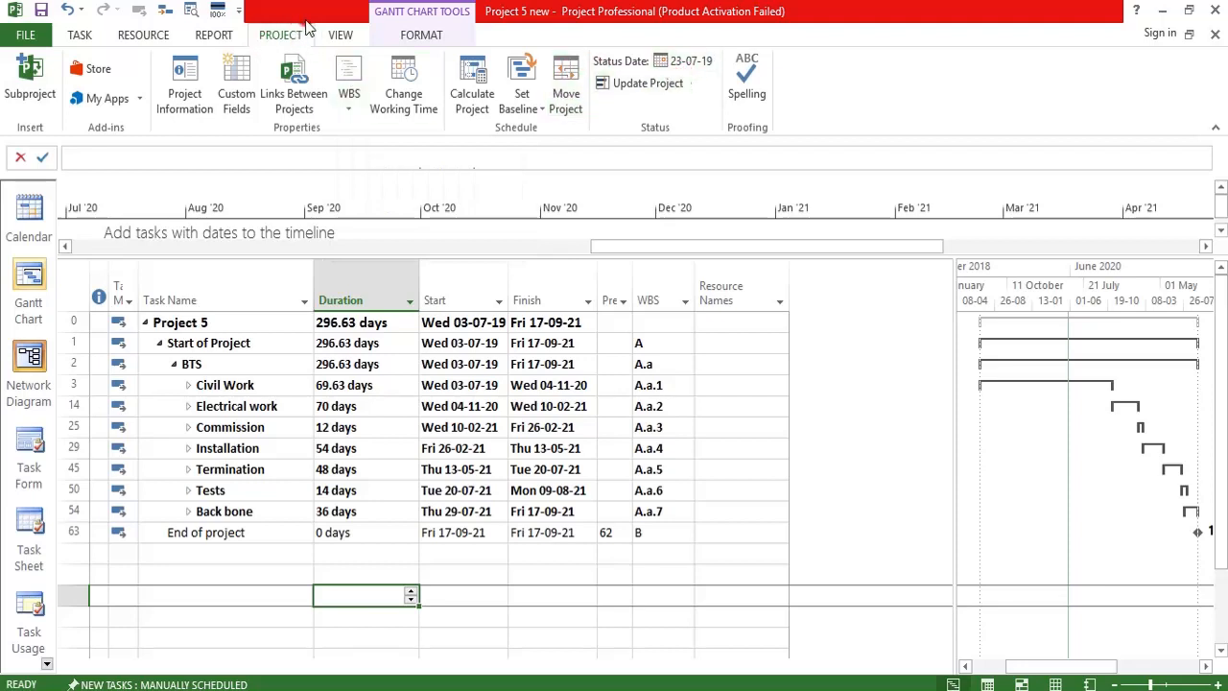
left_click(342, 34)
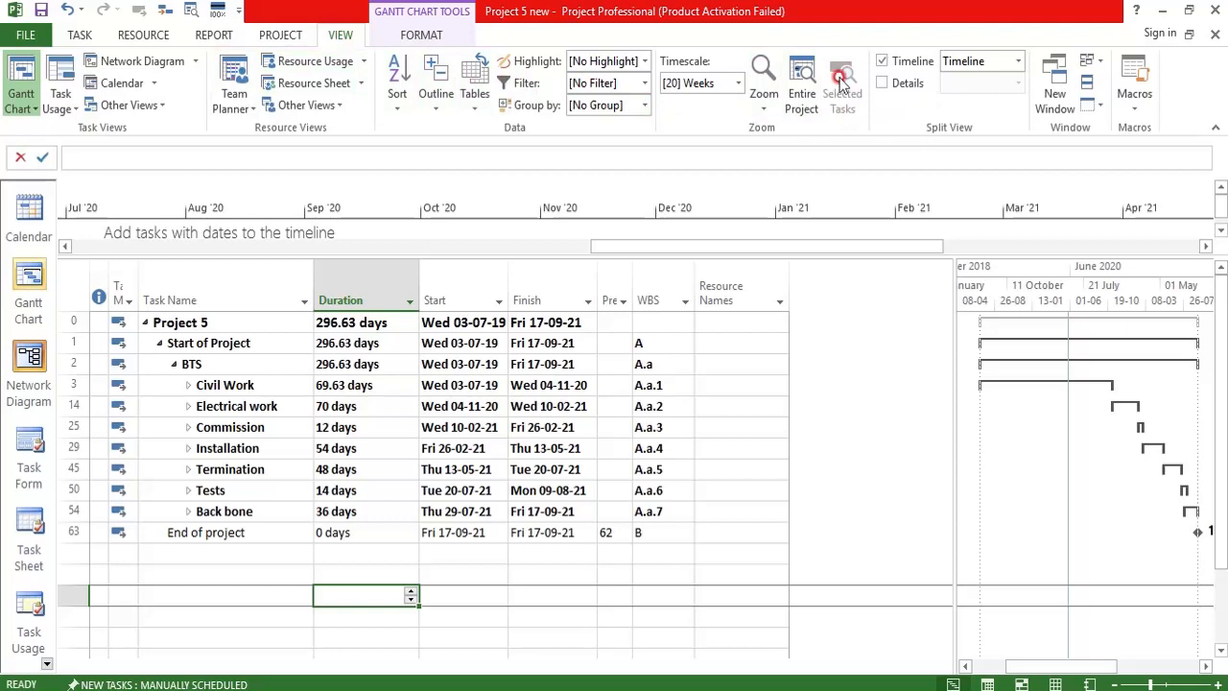
left_click(422, 35)
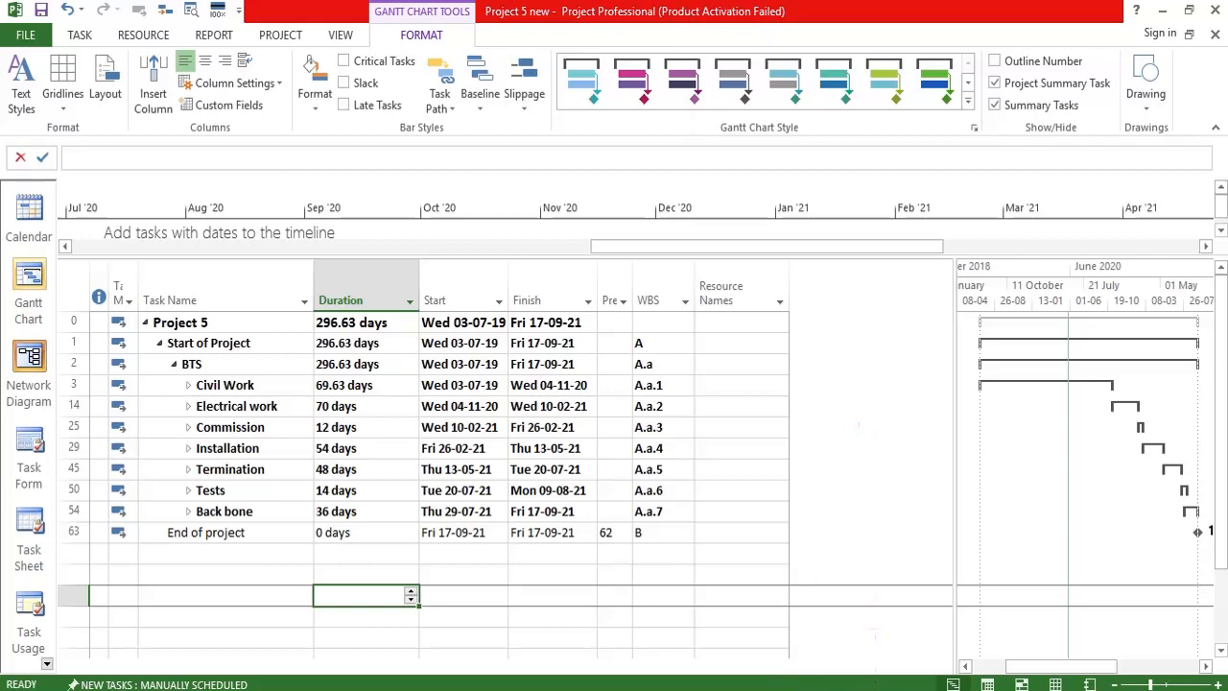
mouse_move(815, 689)
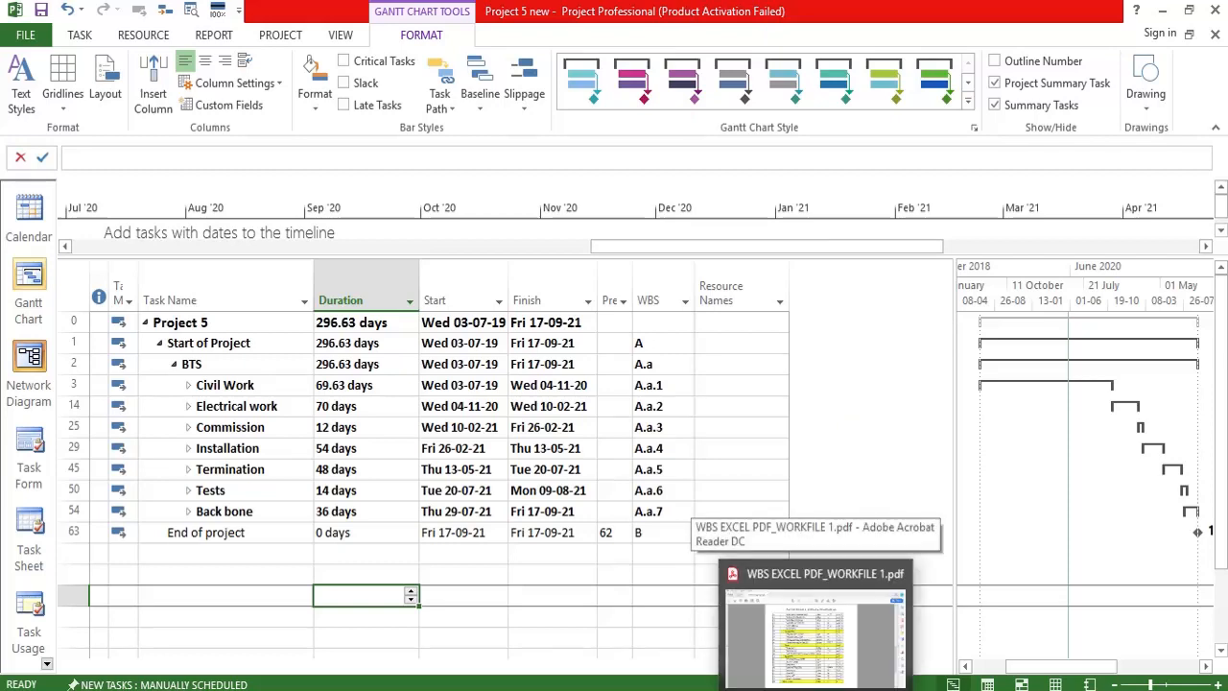